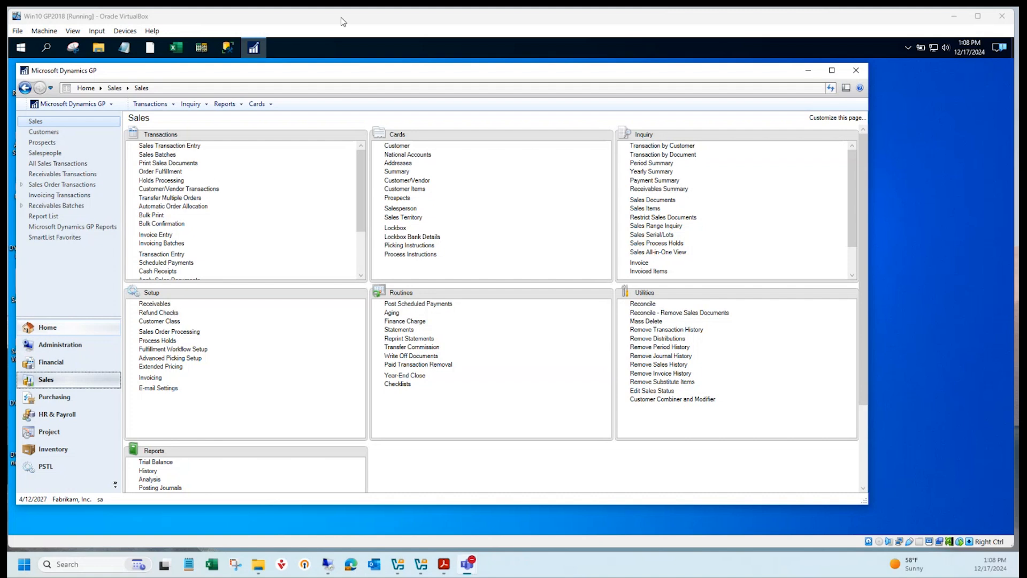
# - Open the Reconcile Inventory Quantities utility in the Inventory module, review its item range and history options, and close it without processing
pyautogui.click(534, 80)
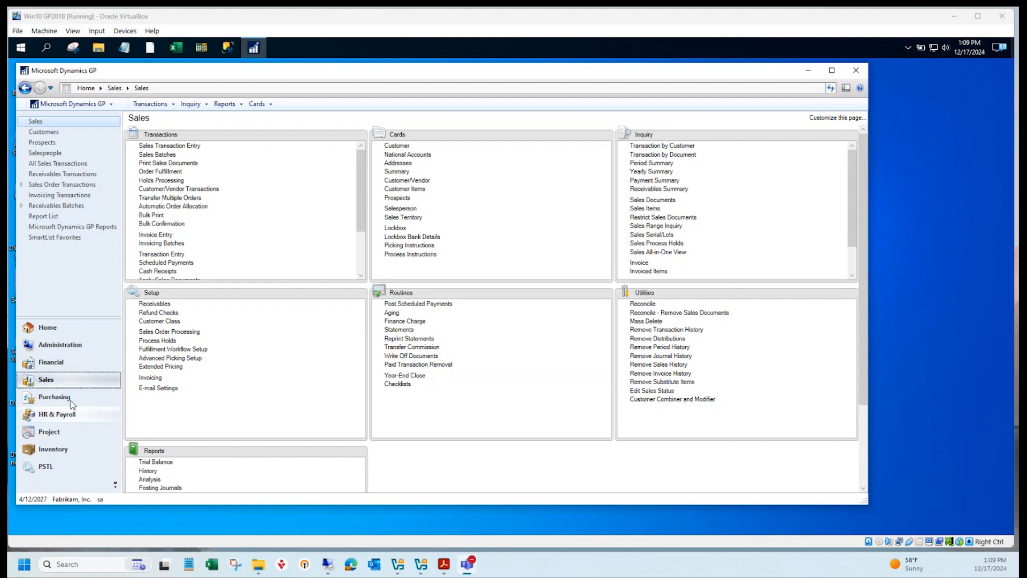
pyautogui.click(56, 452)
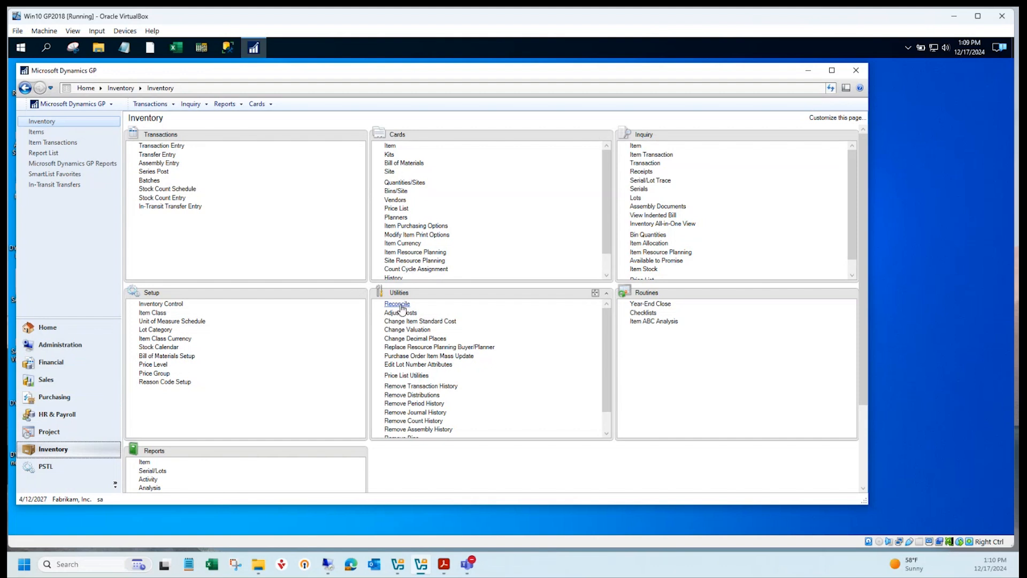
pyautogui.click(83, 105)
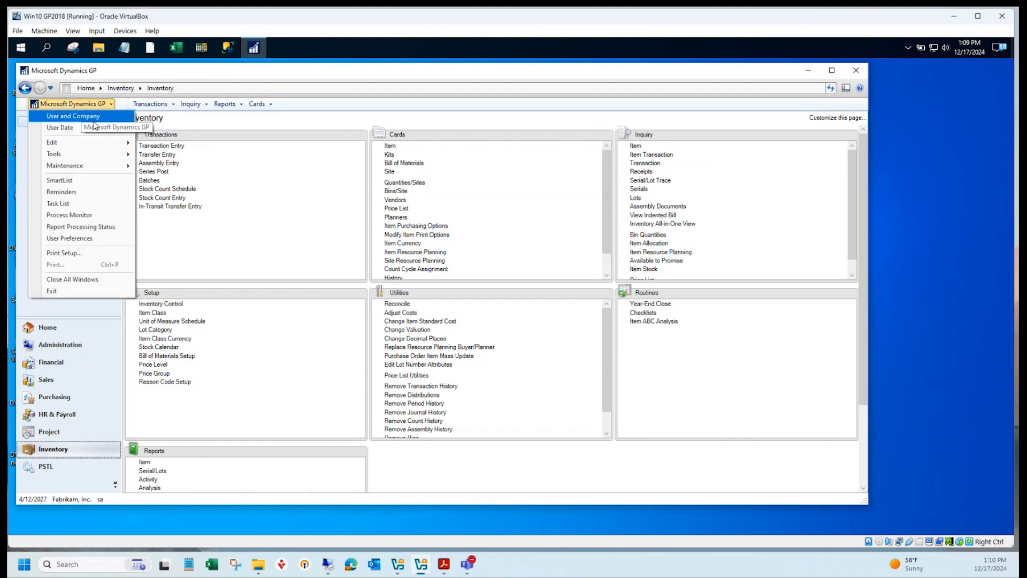
pyautogui.moveTo(121, 154)
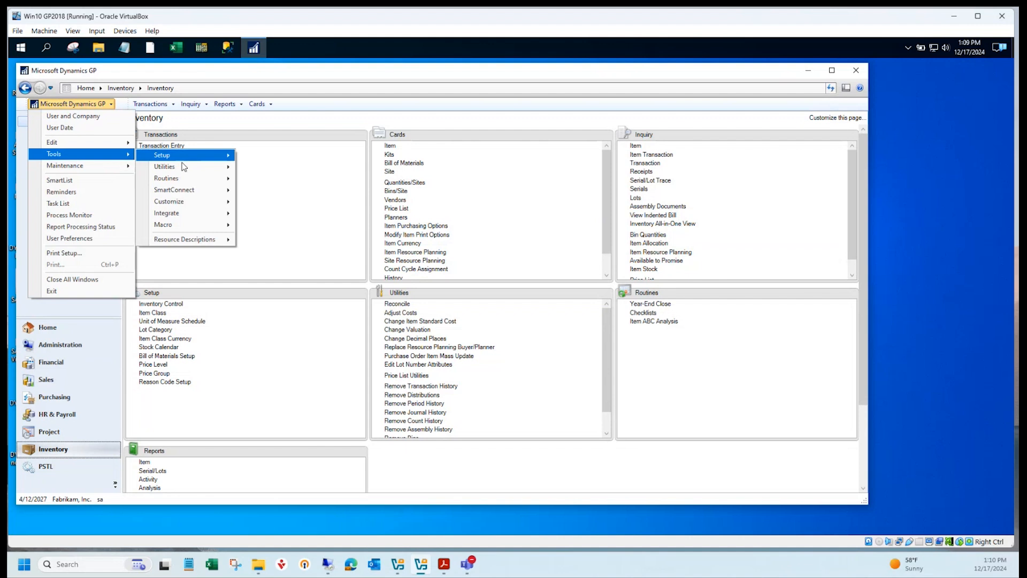
pyautogui.moveTo(185, 167)
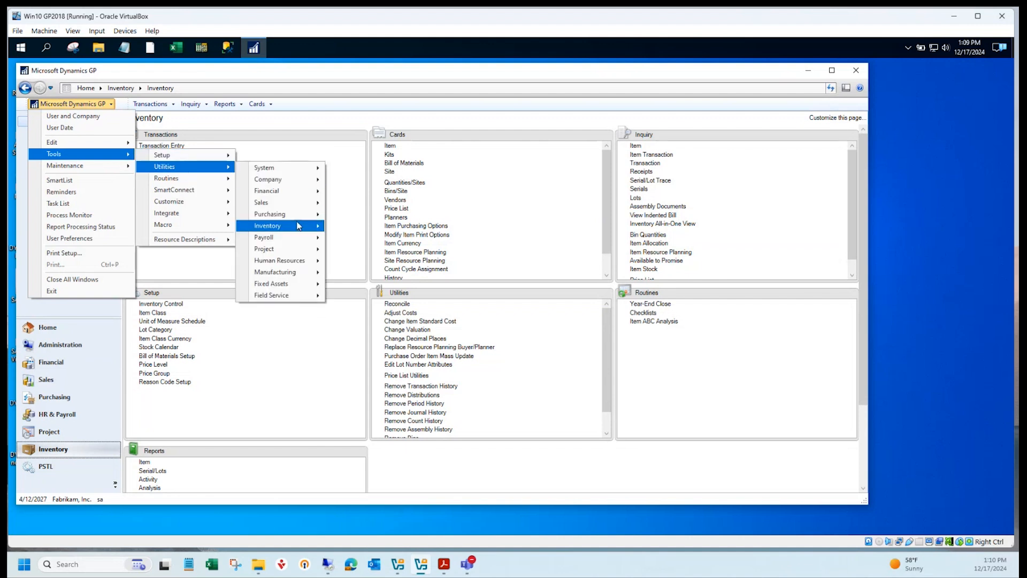
pyautogui.moveTo(299, 226)
pyautogui.click(343, 226)
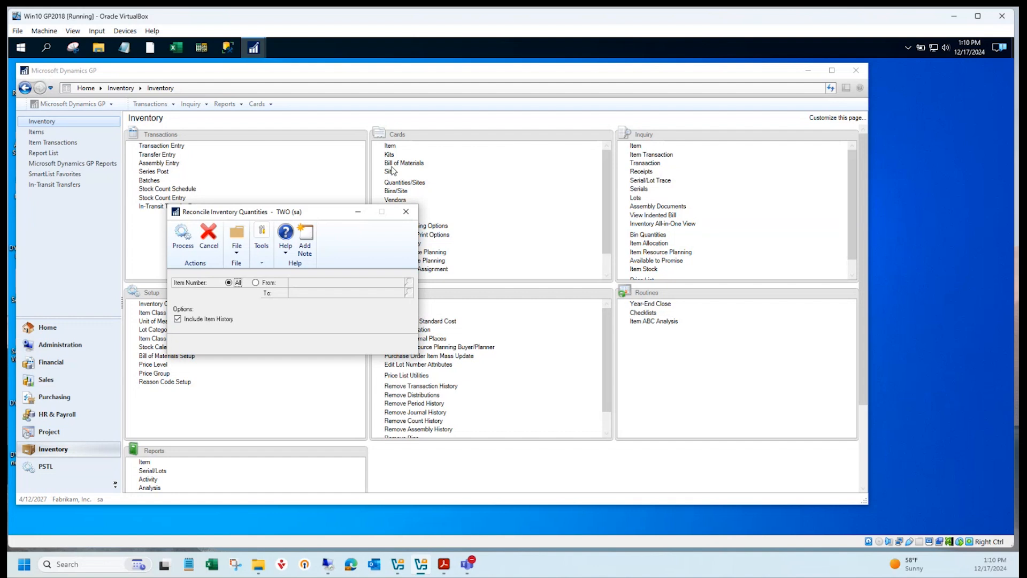
pyautogui.click(407, 213)
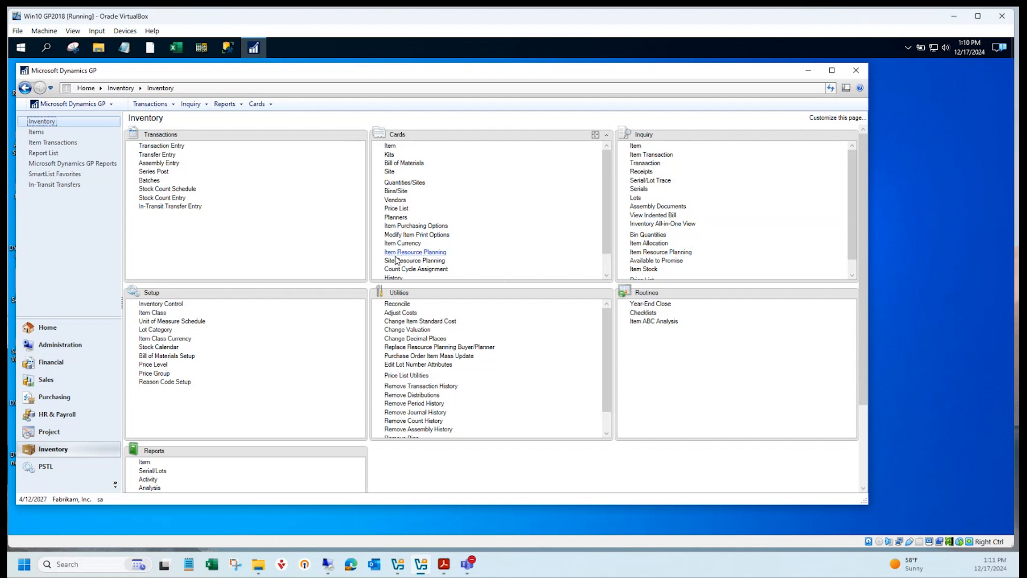
# - Check for unposted inventory batches in the Inventory Batch Entry lookup and the Inventory Series Posting window, closing both
pyautogui.click(153, 180)
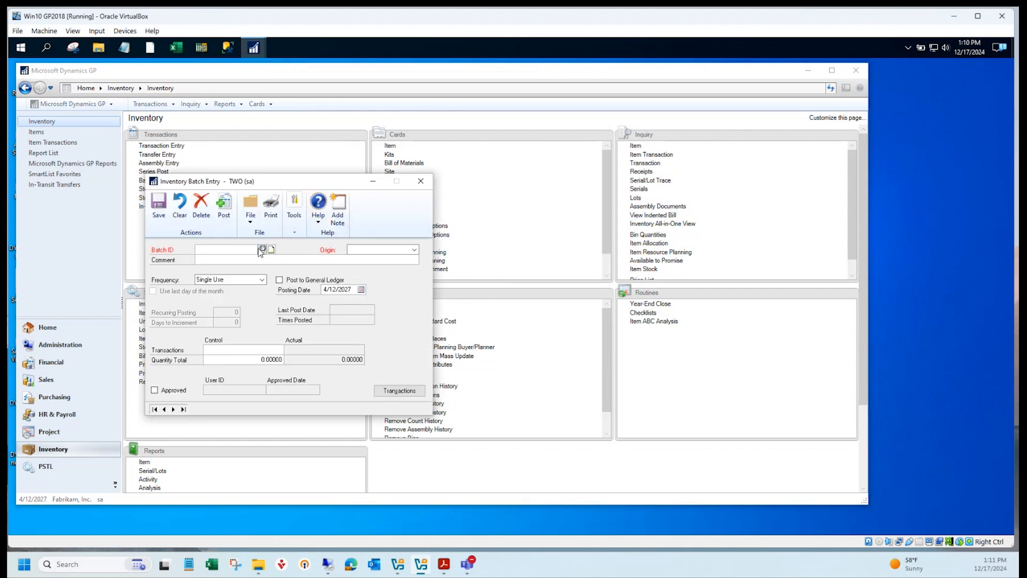
pyautogui.click(262, 249)
pyautogui.click(482, 170)
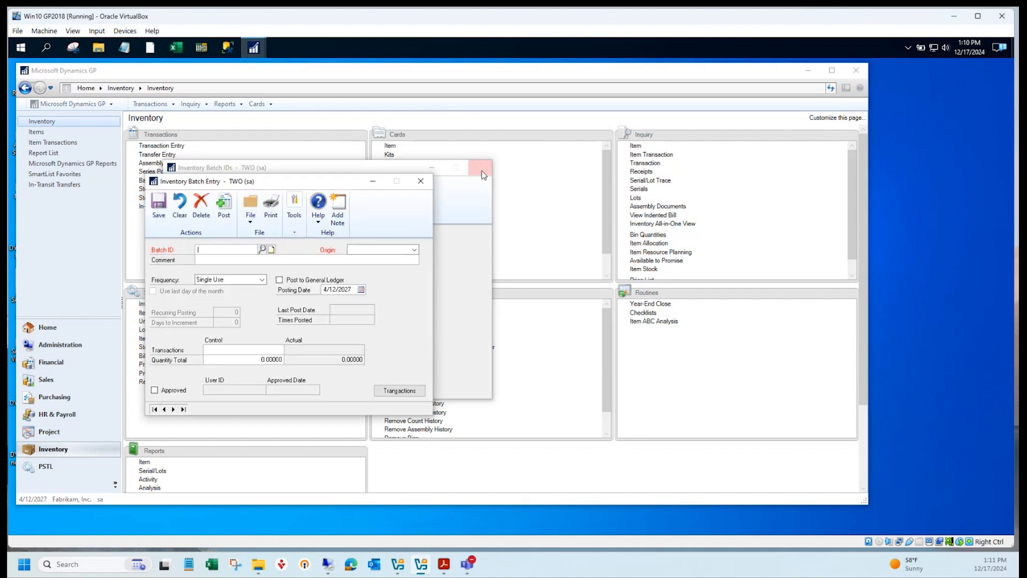
pyautogui.click(420, 181)
pyautogui.click(154, 172)
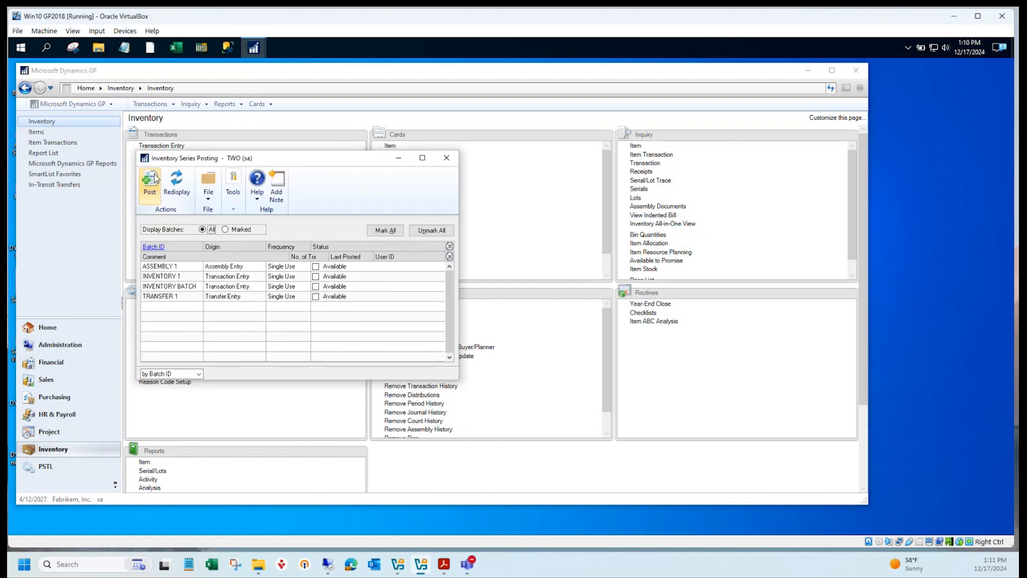
pyautogui.click(447, 158)
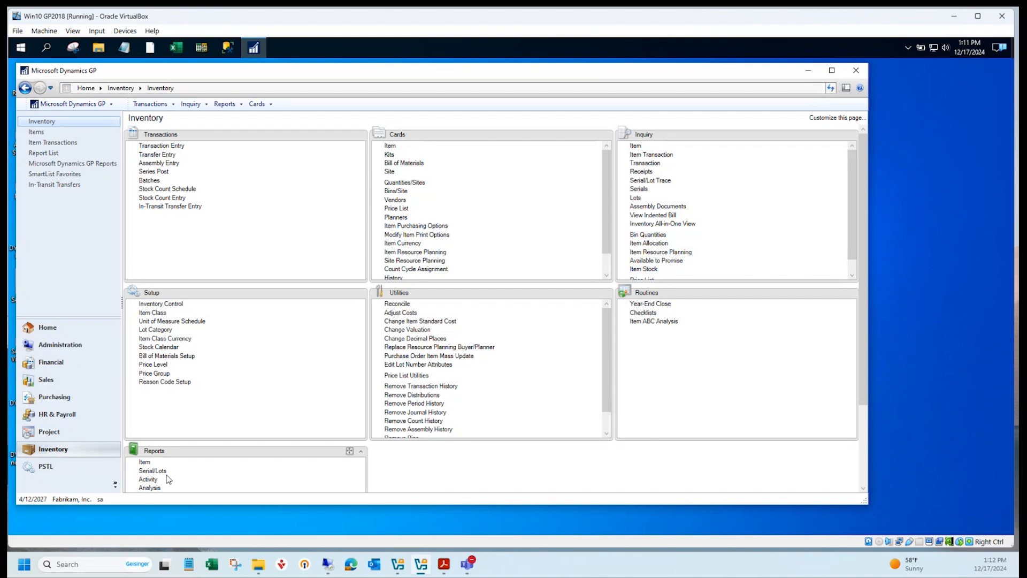
# - Look up the Physical Inventory Checklist among the inventory activity reports, then close the report window
pyautogui.click(150, 480)
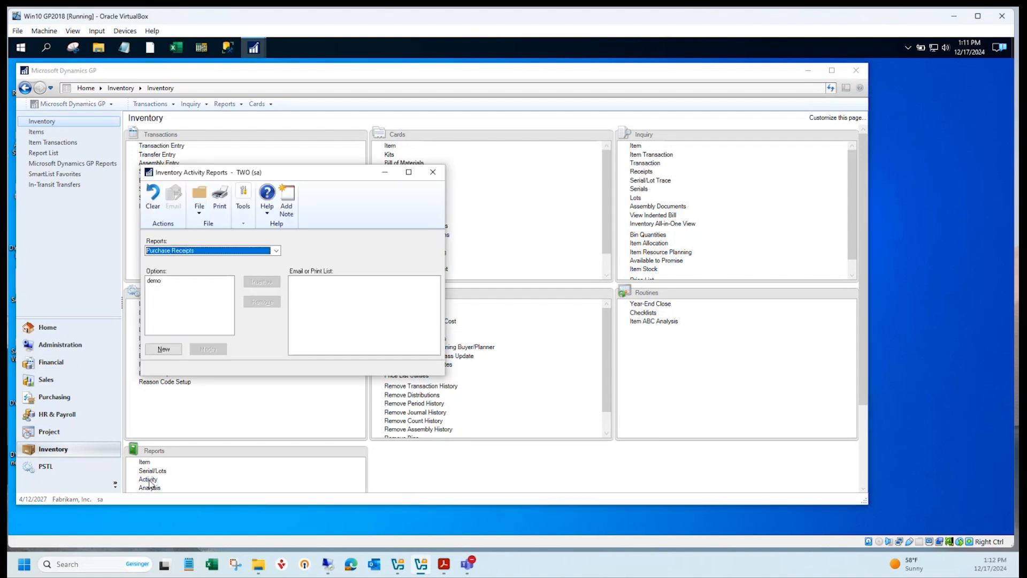
pyautogui.click(177, 250)
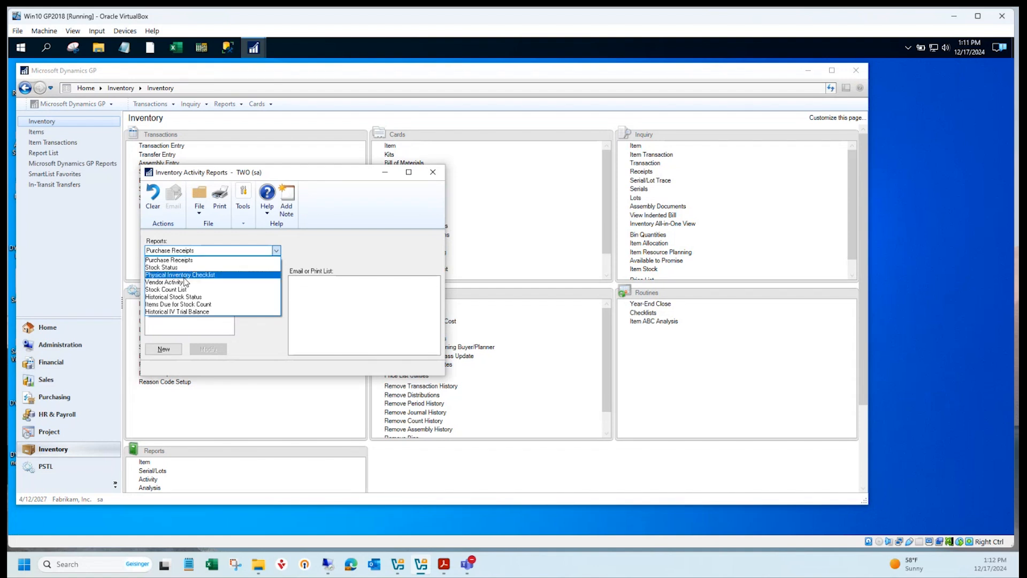
pyautogui.click(186, 275)
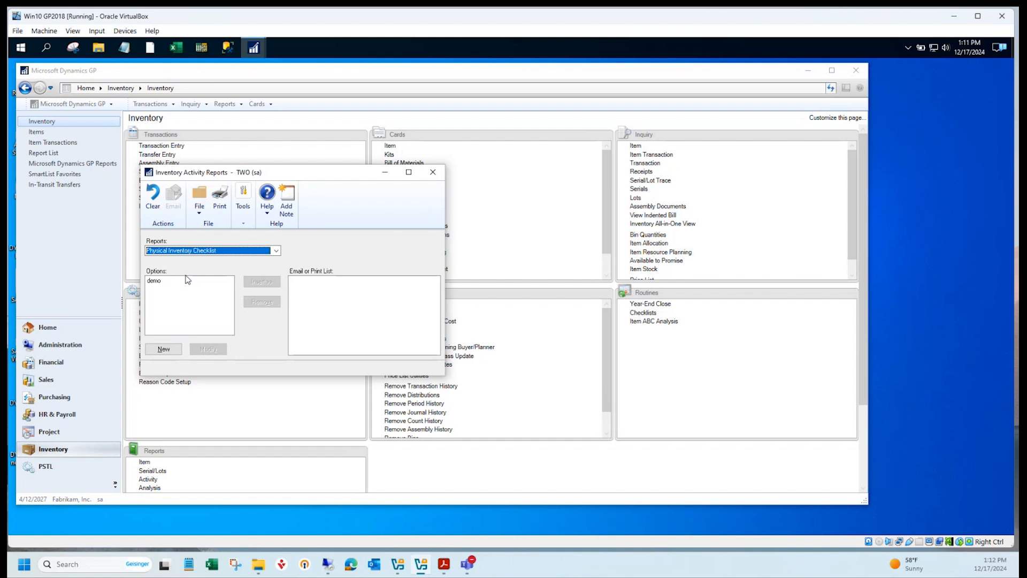
pyautogui.click(440, 180)
# - Review the document type choices in Item Transaction Entry and close it without entering a transaction
pyautogui.click(172, 146)
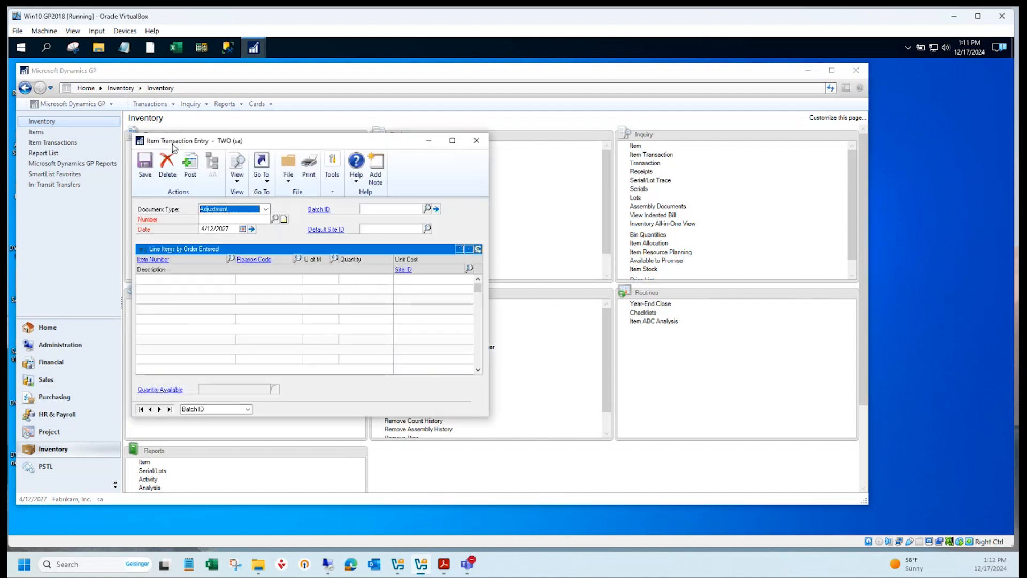
pyautogui.click(266, 208)
pyautogui.click(266, 209)
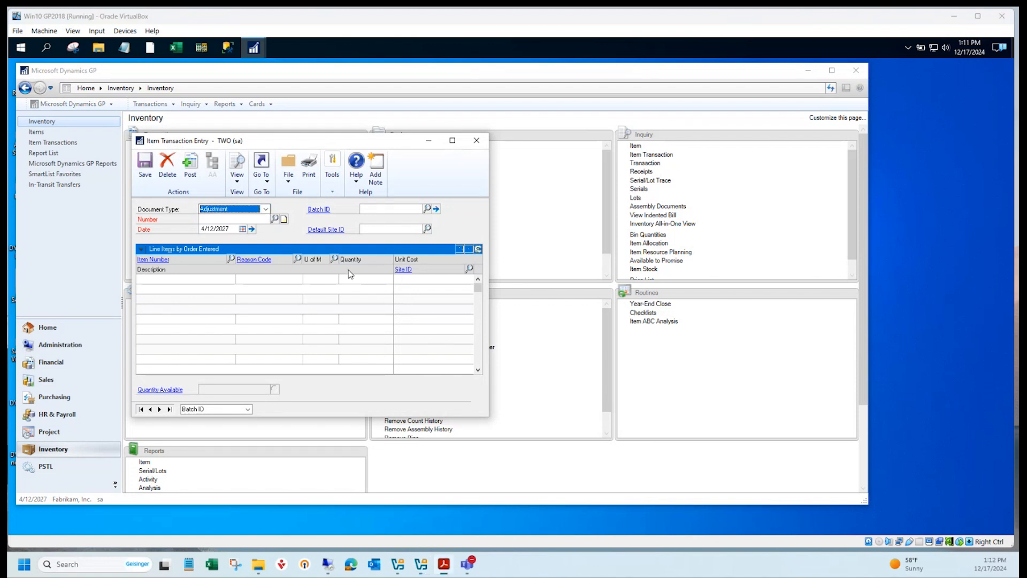
pyautogui.click(481, 144)
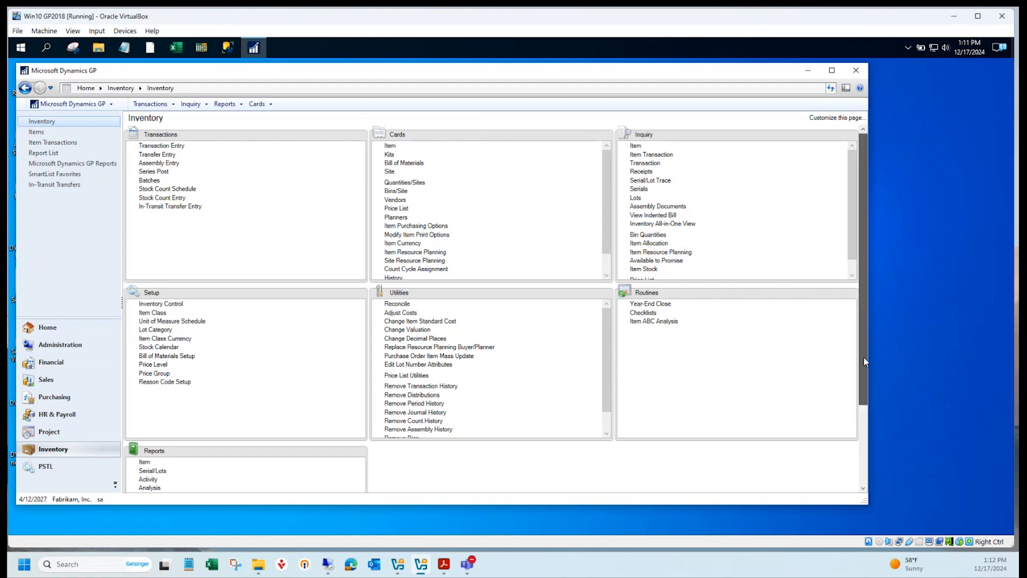
pyautogui.moveTo(864, 356); pyautogui.dragTo(858, 442)
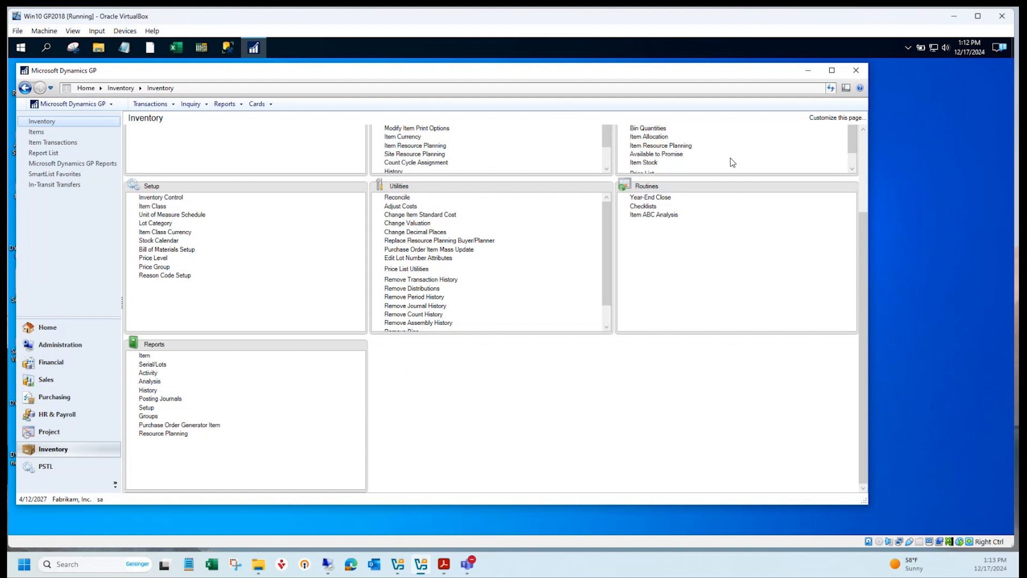
pyautogui.click(865, 145)
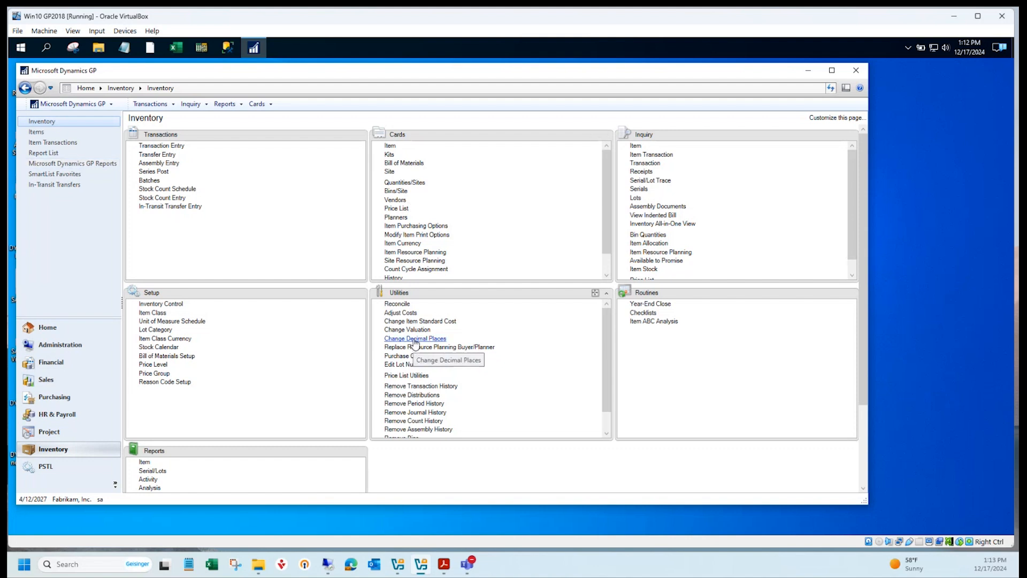
# - Change the user date to 12/31/2024
pyautogui.click(33, 499)
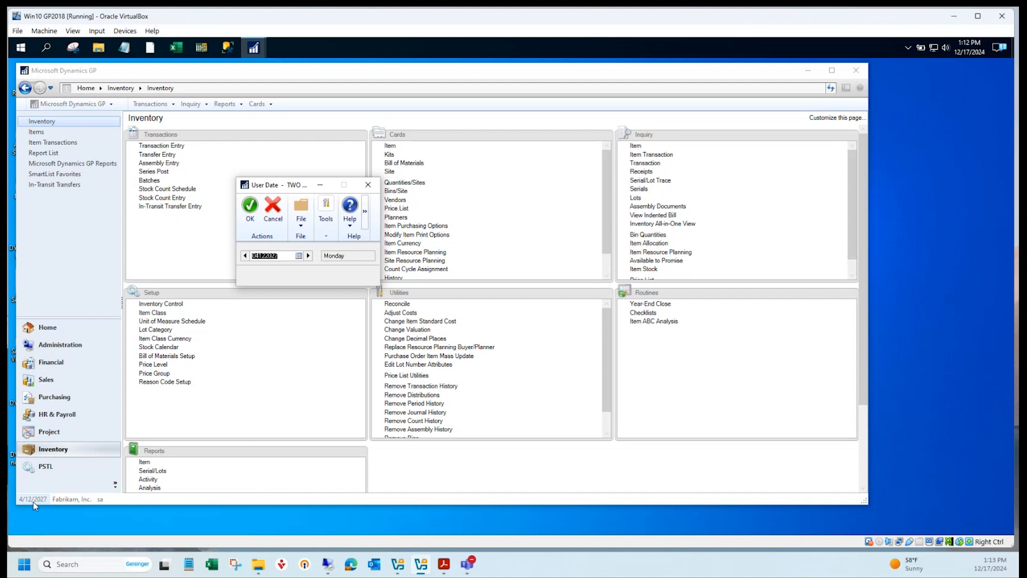
pyautogui.write('12/31/')
pyautogui.write('2')
pyautogui.write('024')
pyautogui.press('Tab')
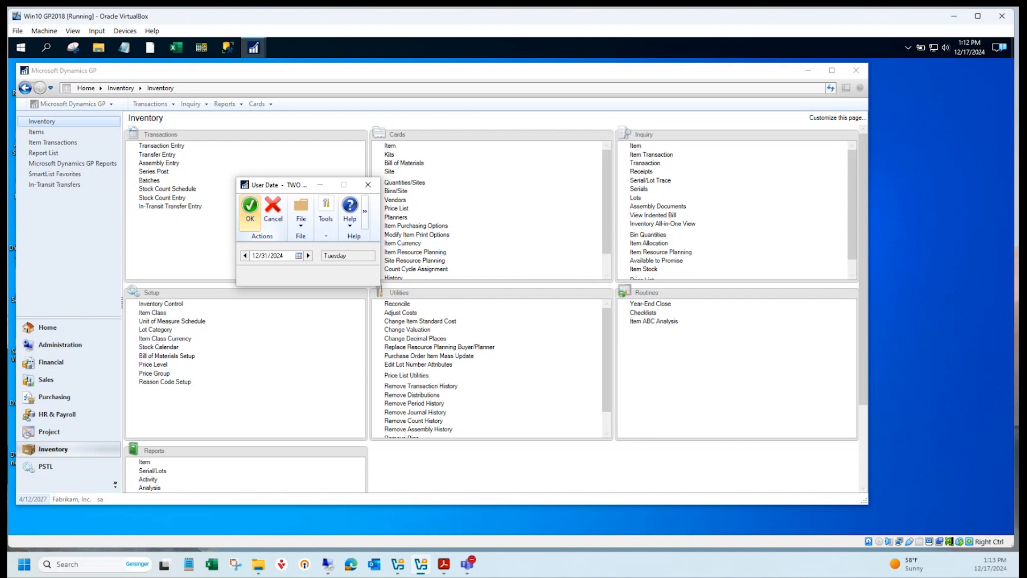
pyautogui.click(254, 212)
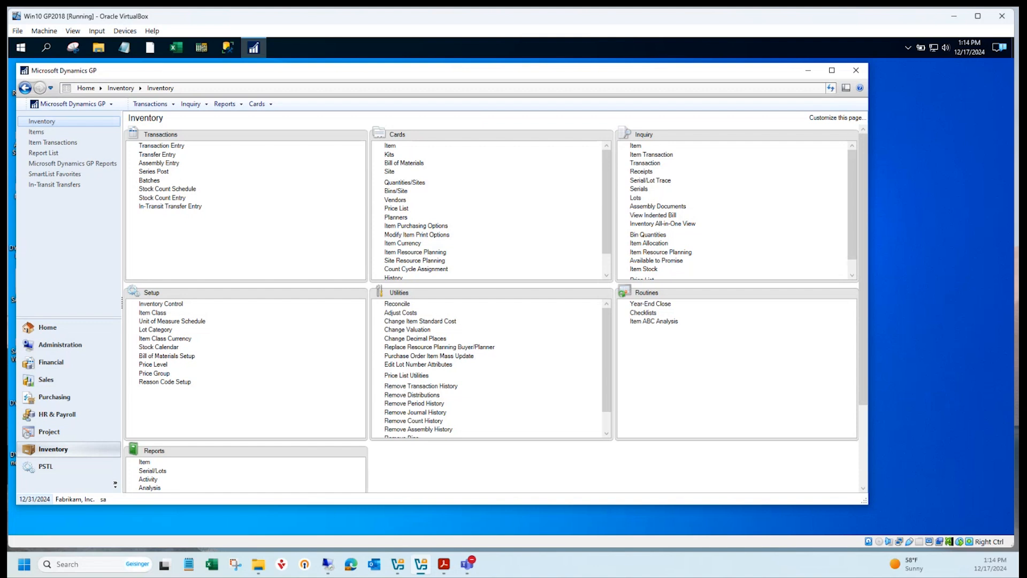
# - Browse to item 100XLG in Item Quantities Maintenance, examine its quantities, and close the window
pyautogui.click(391, 182)
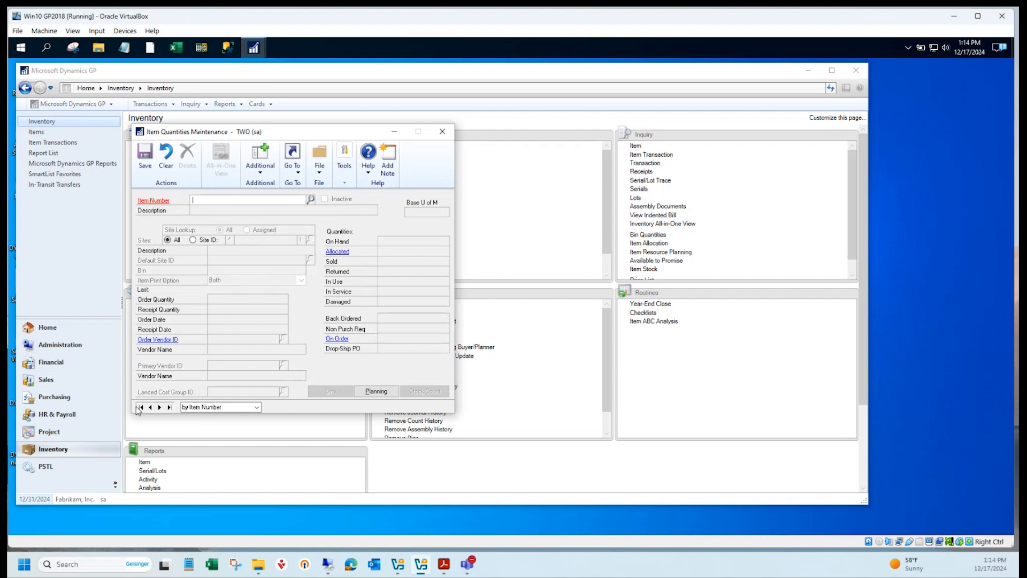
pyautogui.click(141, 408)
pyautogui.click(159, 408)
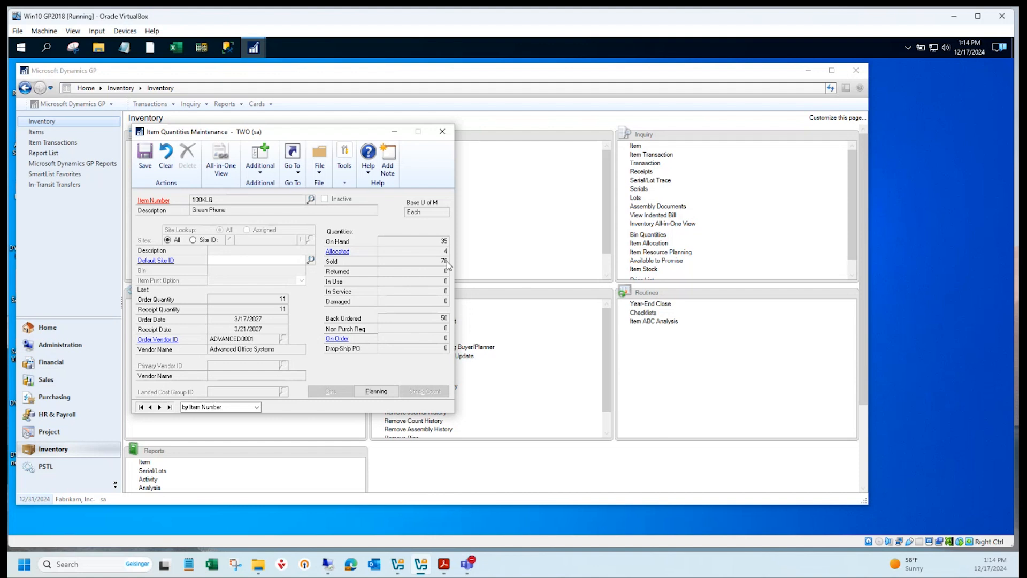
pyautogui.click(442, 132)
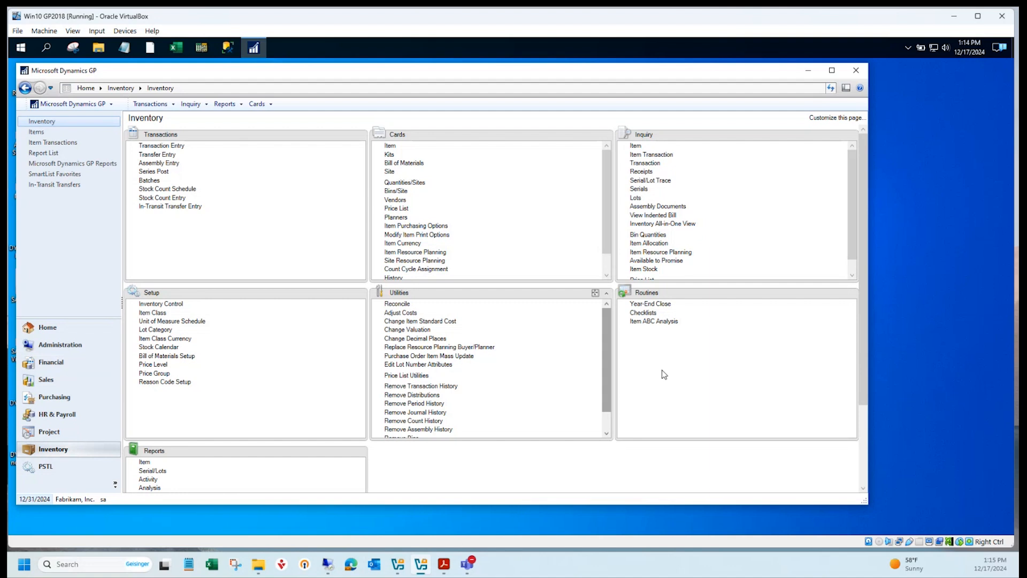
# - Review the removal and standard cost options in Inventory Year-End Closing, then close it without processing
pyautogui.click(663, 306)
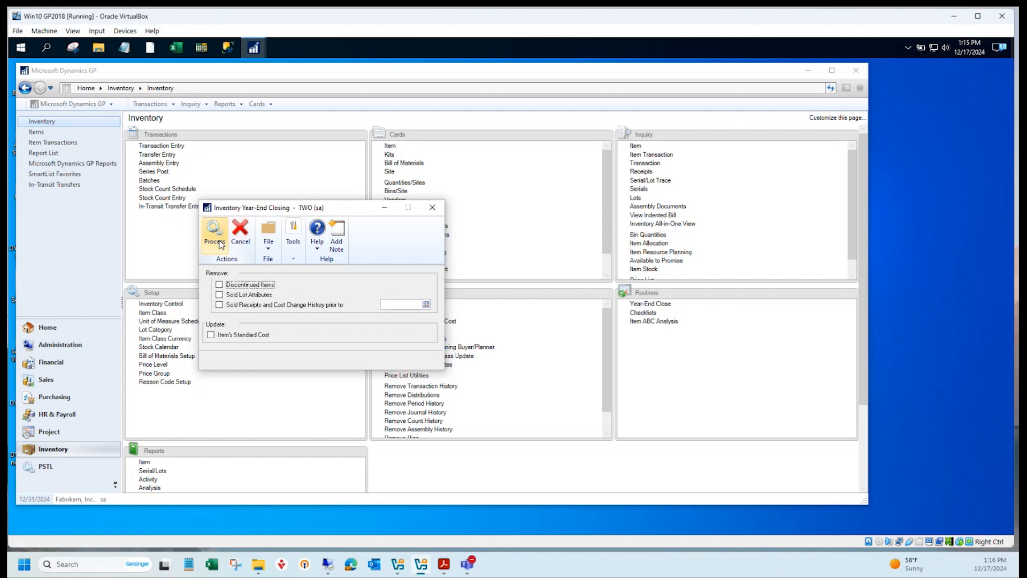
pyautogui.click(425, 209)
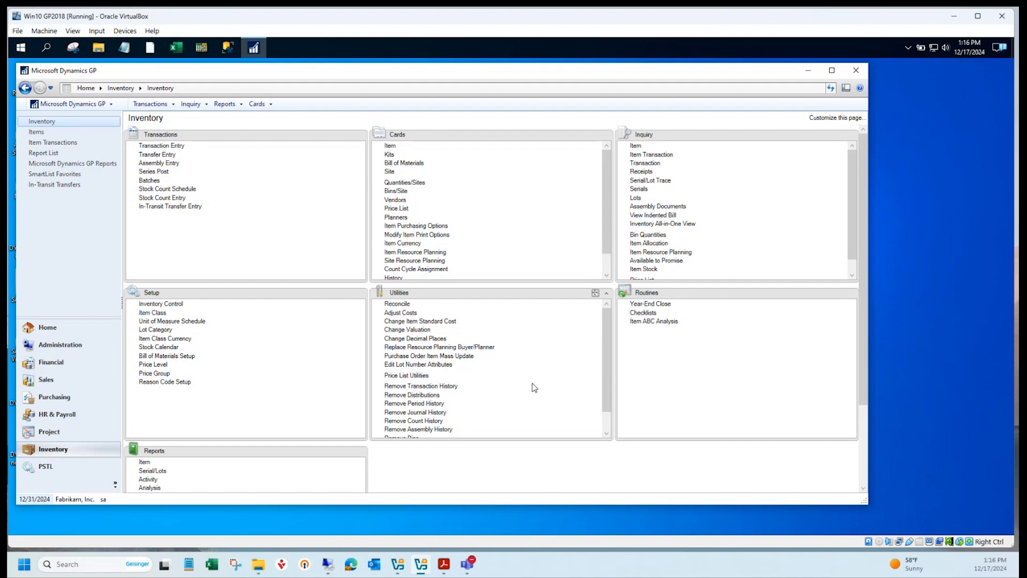
# - Open the company's Fiscal Periods Setup from Administration, examine the 2024 periods and their series closures, and close it
pyautogui.click(92, 347)
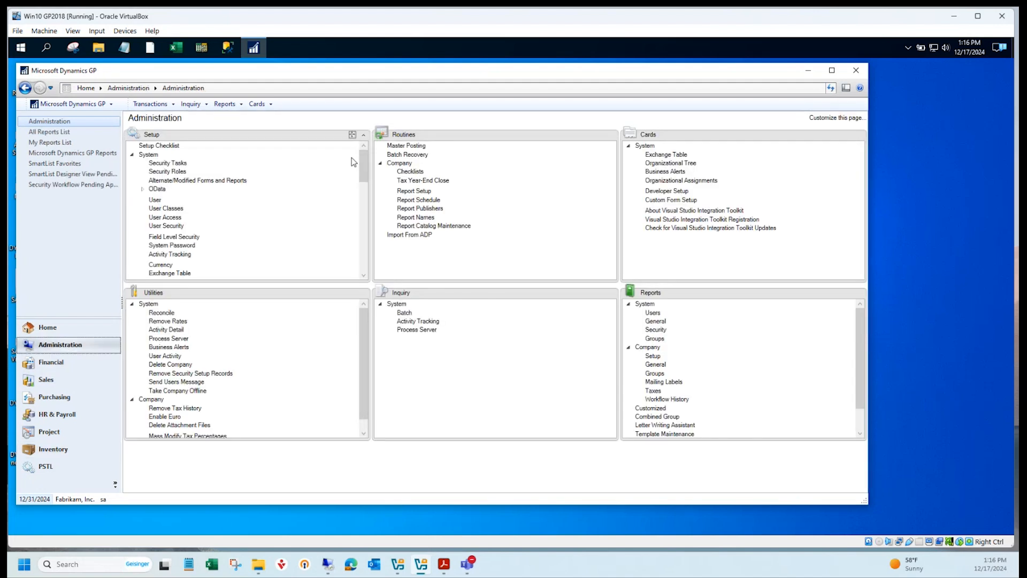
pyautogui.moveTo(364, 169); pyautogui.dragTo(367, 233)
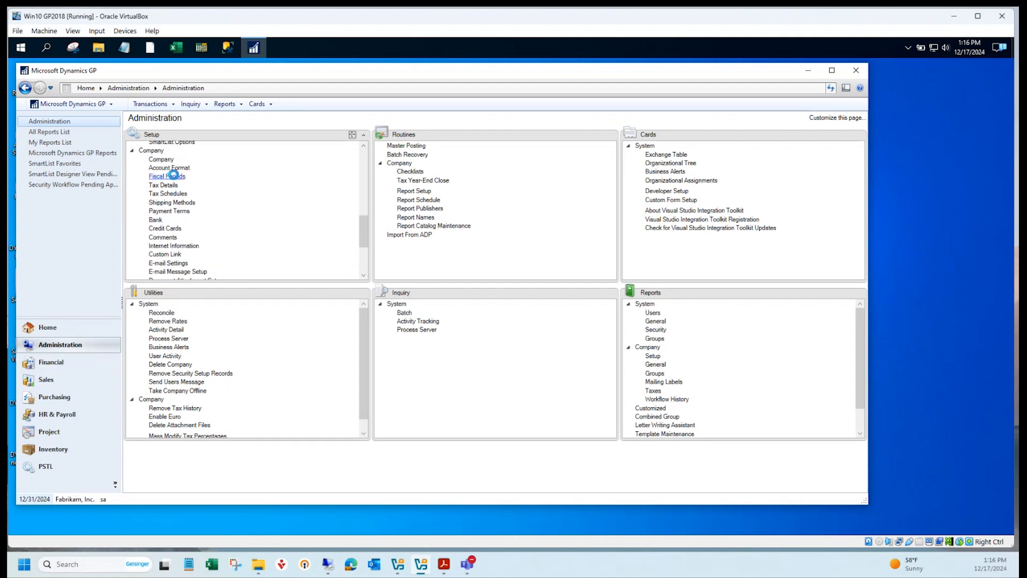
pyautogui.click(172, 177)
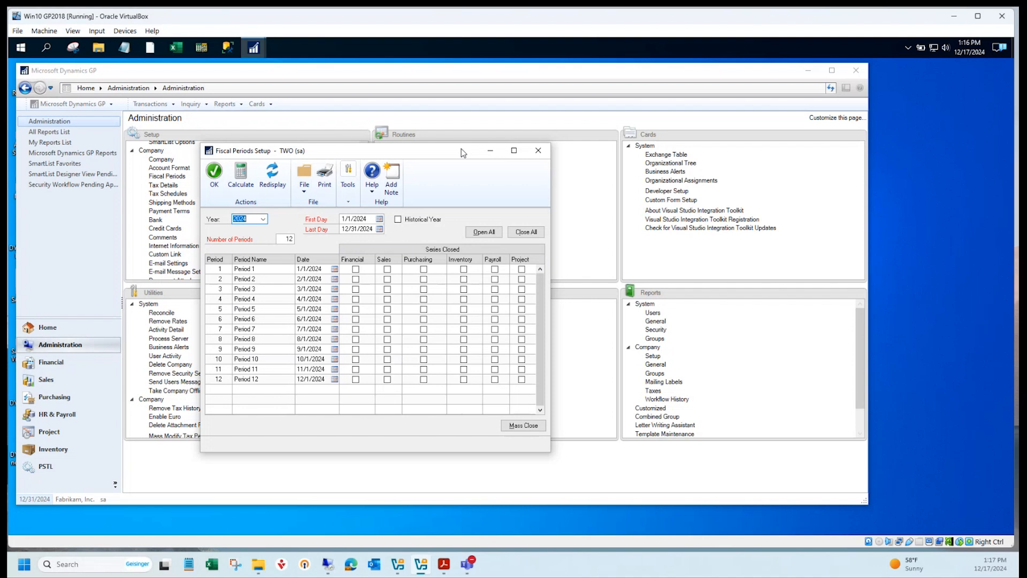
pyautogui.click(534, 158)
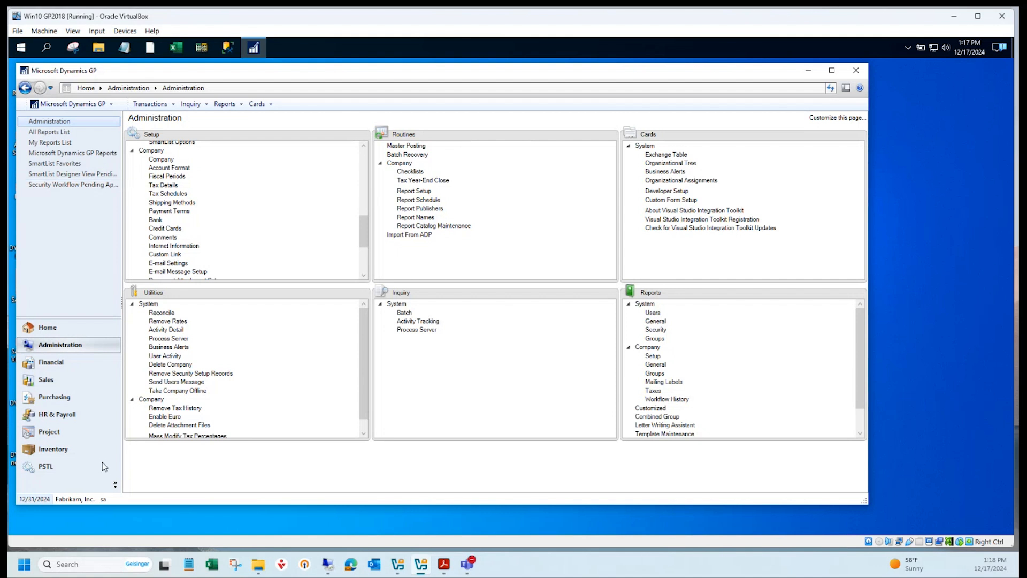
# - Go to the Sales module and look at the customer Period Summary, Receivables Summary and Payment Summary inquiries, closing each one
pyautogui.click(57, 380)
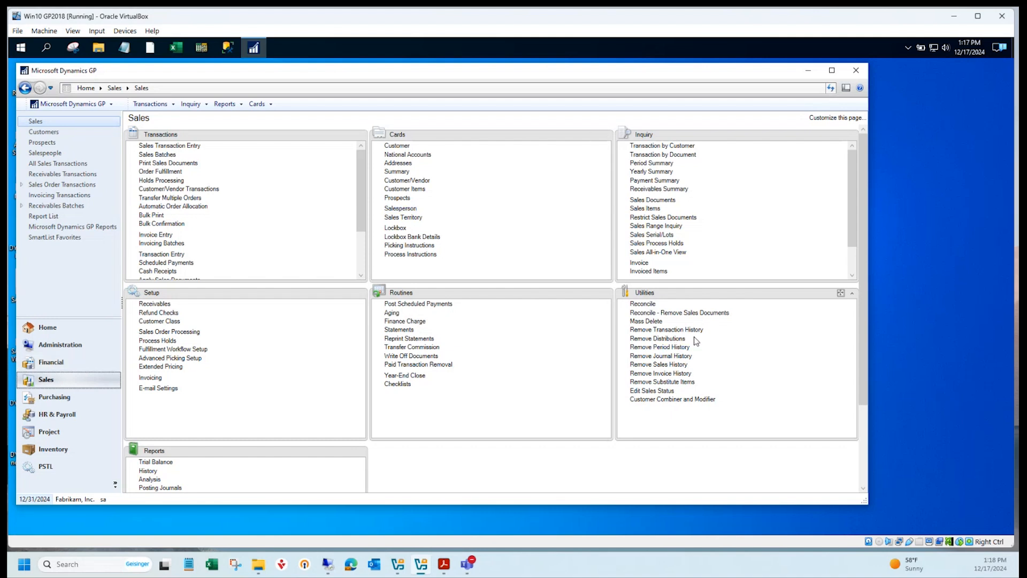
pyautogui.click(652, 164)
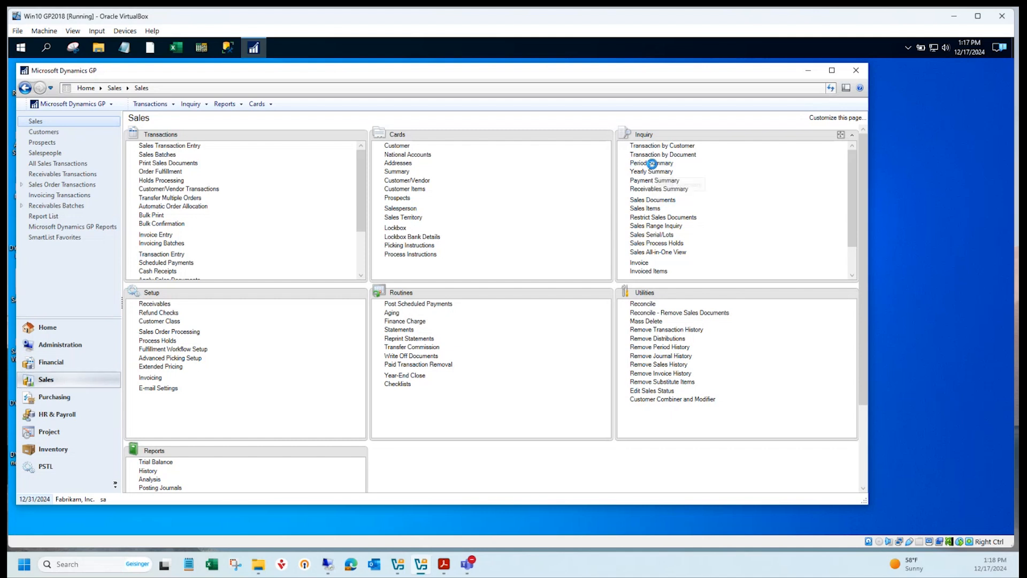
pyautogui.click(458, 129)
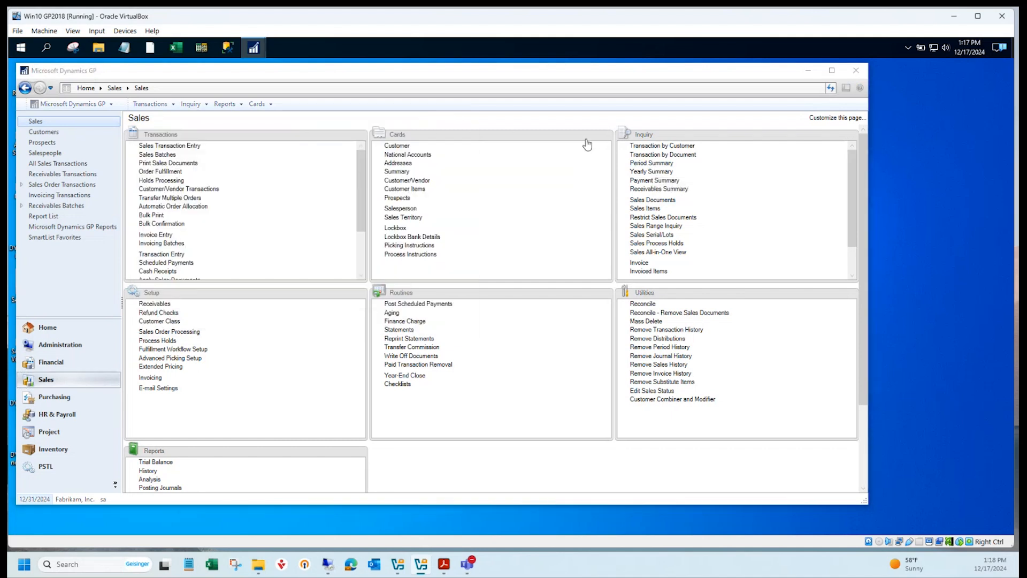
pyautogui.click(653, 190)
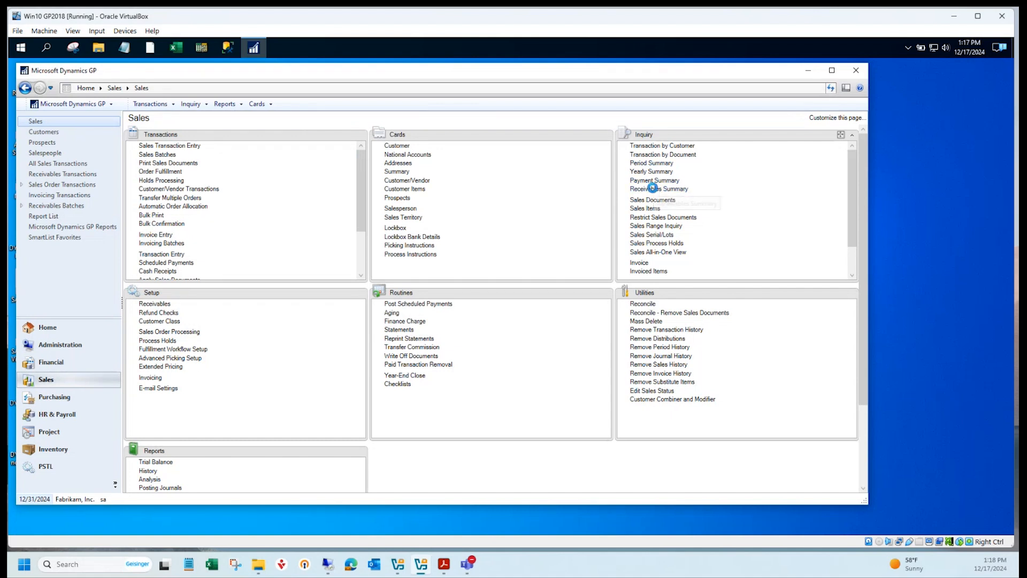
pyautogui.click(436, 123)
pyautogui.click(648, 184)
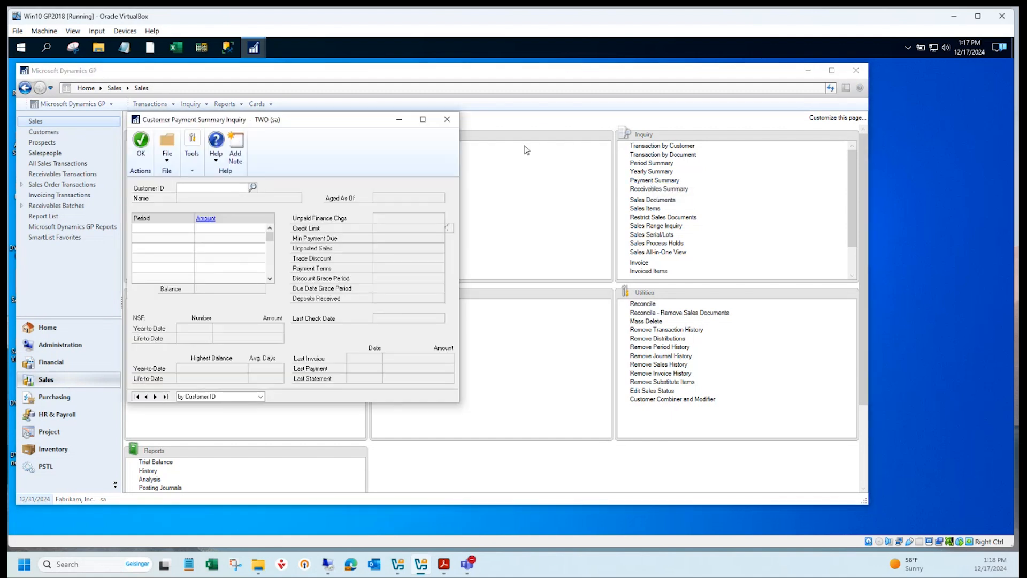
pyautogui.click(444, 123)
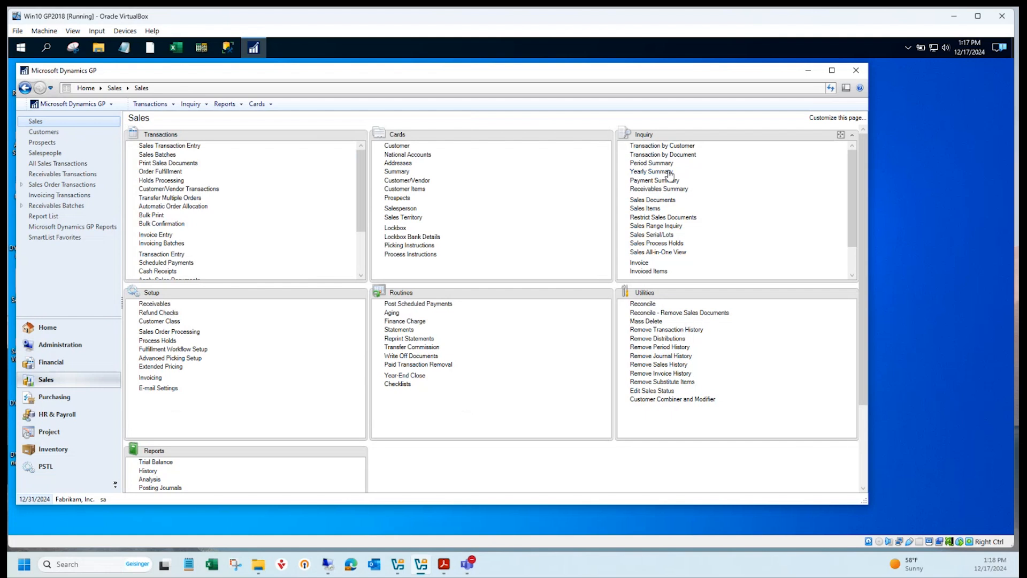
# - View the first customer's Customer Yearly Summary Inquiry by Fiscal Year, return to Amounts Since Last Close, and close the window
pyautogui.click(667, 172)
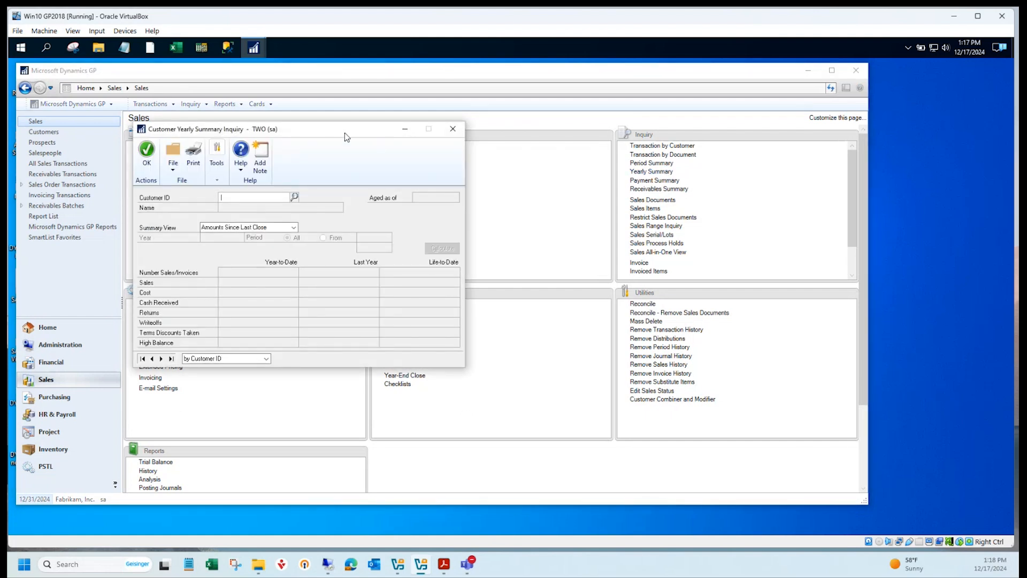
pyautogui.moveTo(344, 132); pyautogui.dragTo(368, 133)
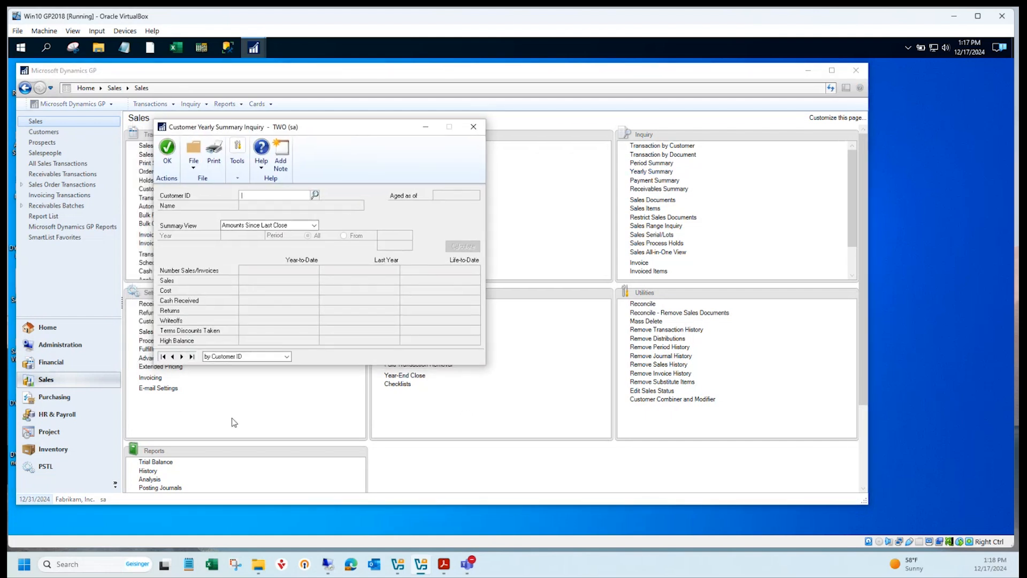
pyautogui.click(164, 357)
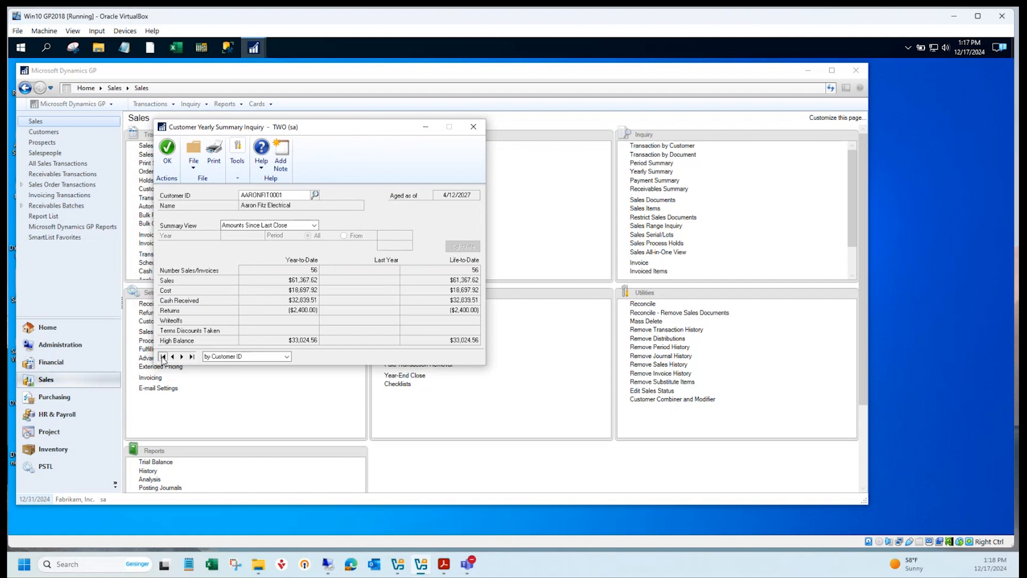
pyautogui.click(250, 228)
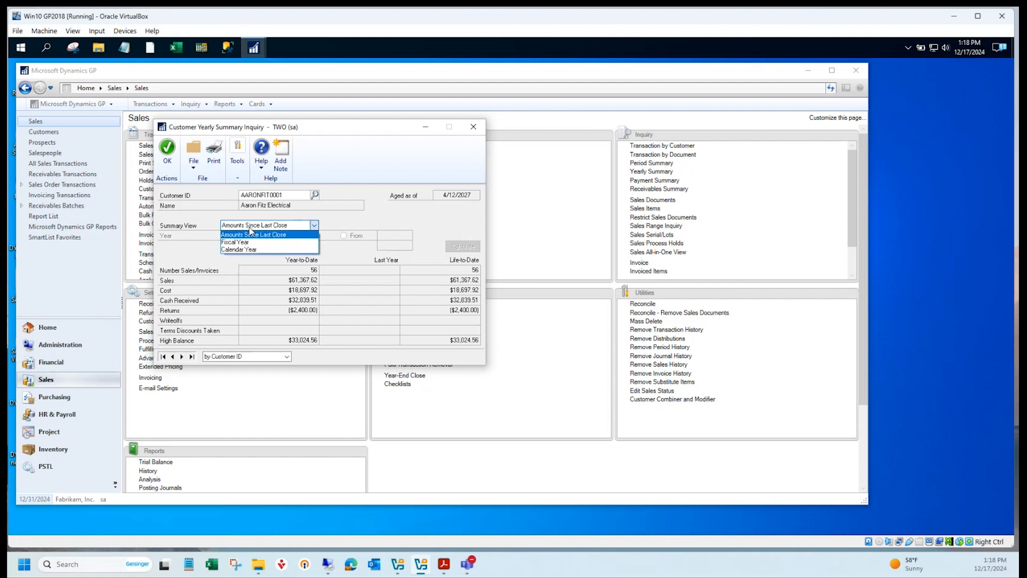
pyautogui.click(241, 242)
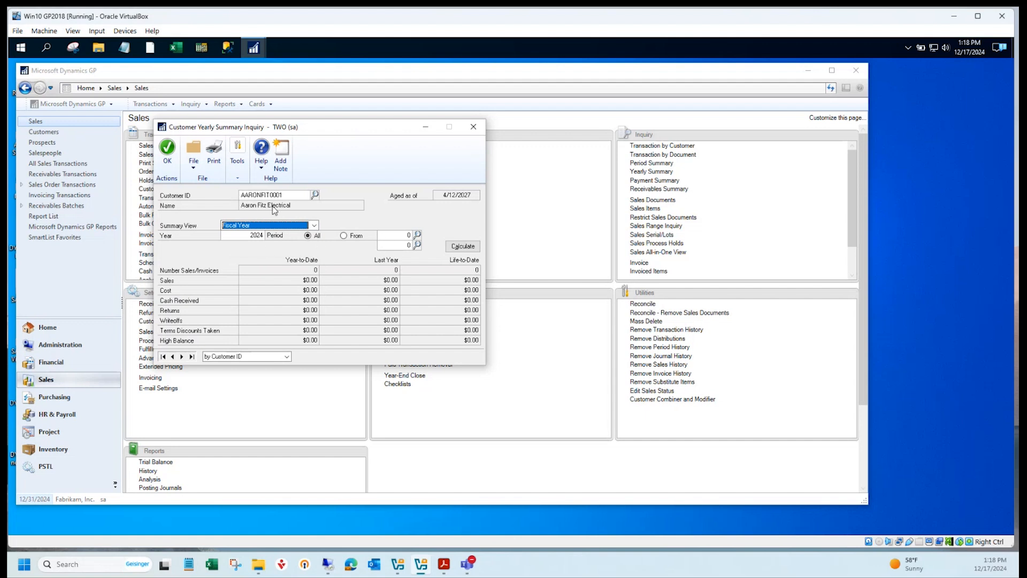
pyautogui.click(267, 226)
pyautogui.click(243, 235)
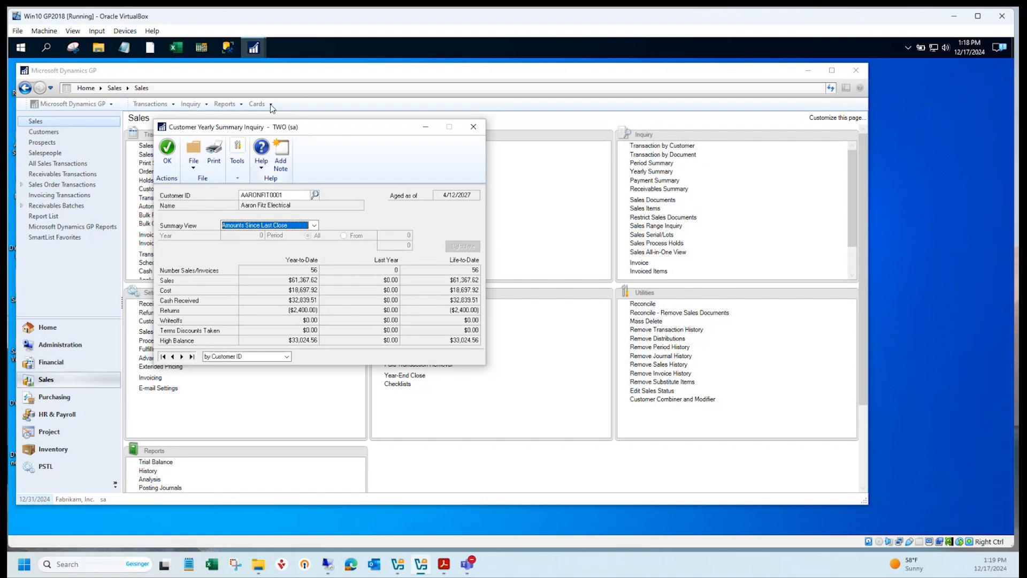
pyautogui.click(478, 133)
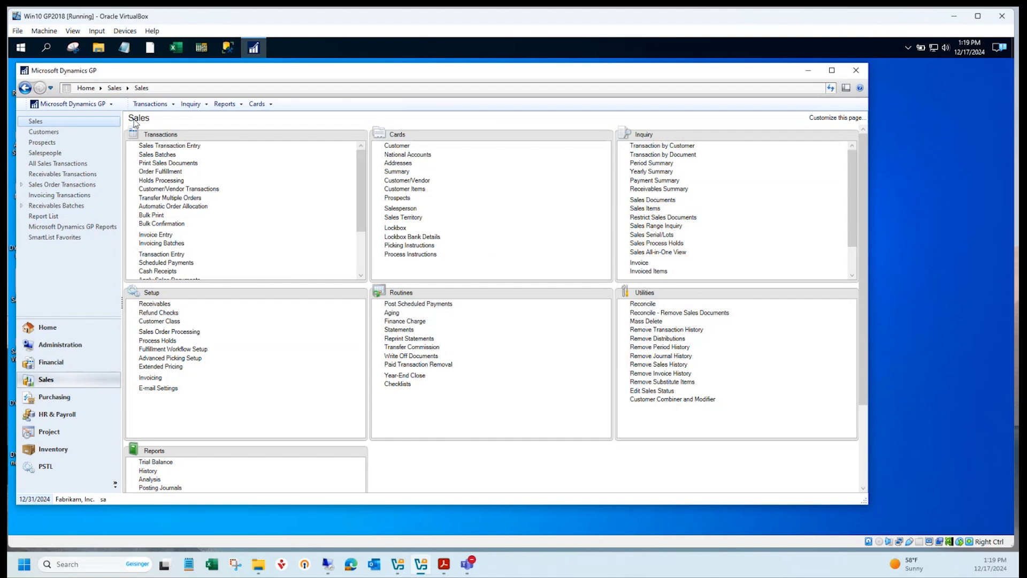
# - Open Sales Series Posting, review the full list of unposted batches and their statuses, and close it without posting
pyautogui.moveTo(368, 233); pyautogui.dragTo(371, 281)
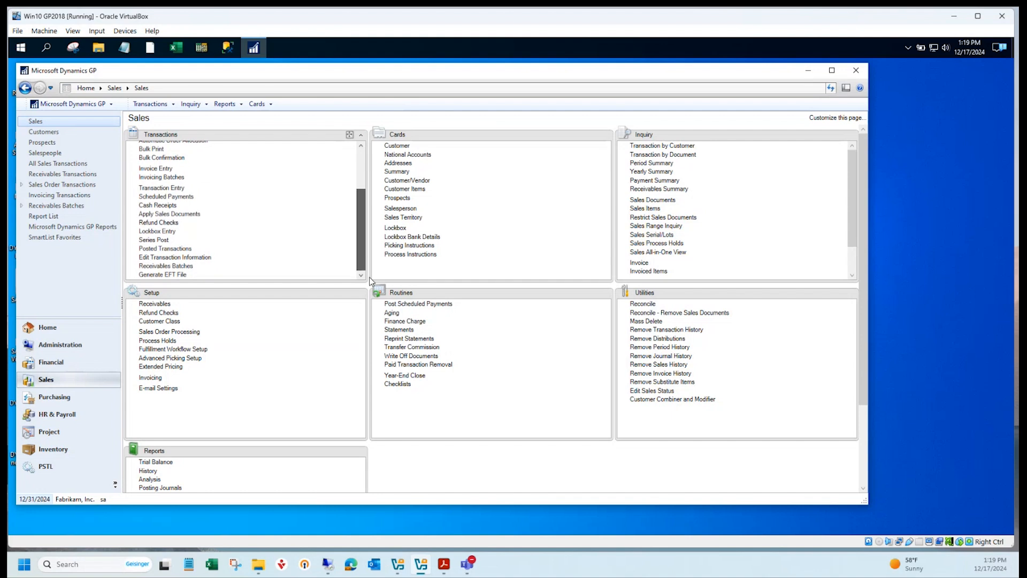
pyautogui.click(153, 240)
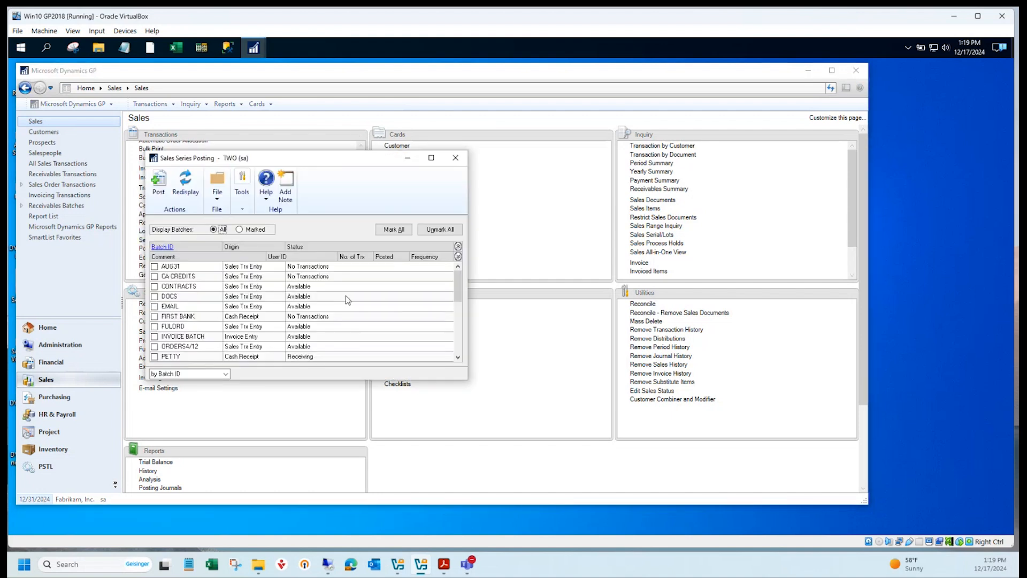
pyautogui.click(459, 347)
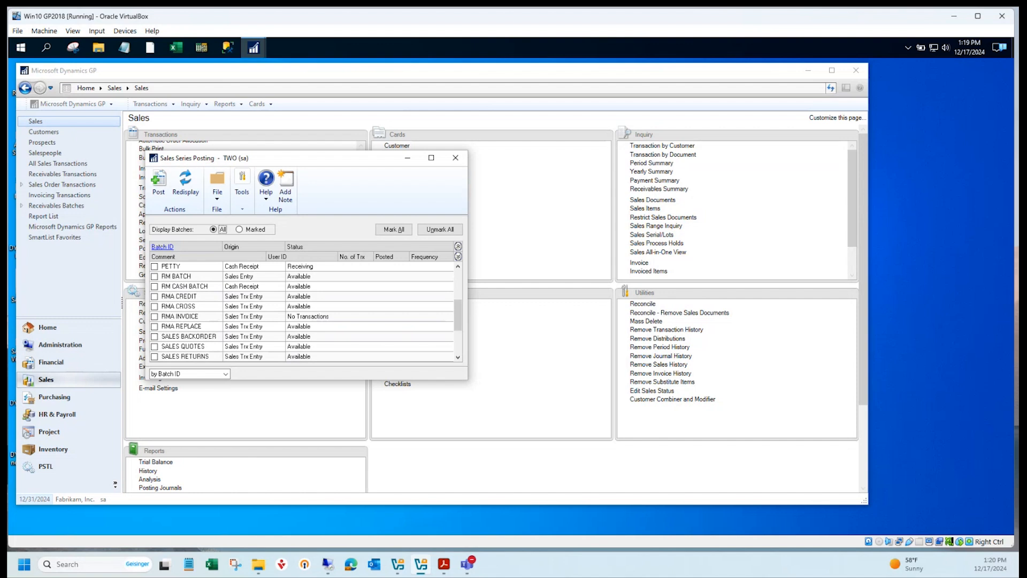
pyautogui.scroll(-3, 302, 310)
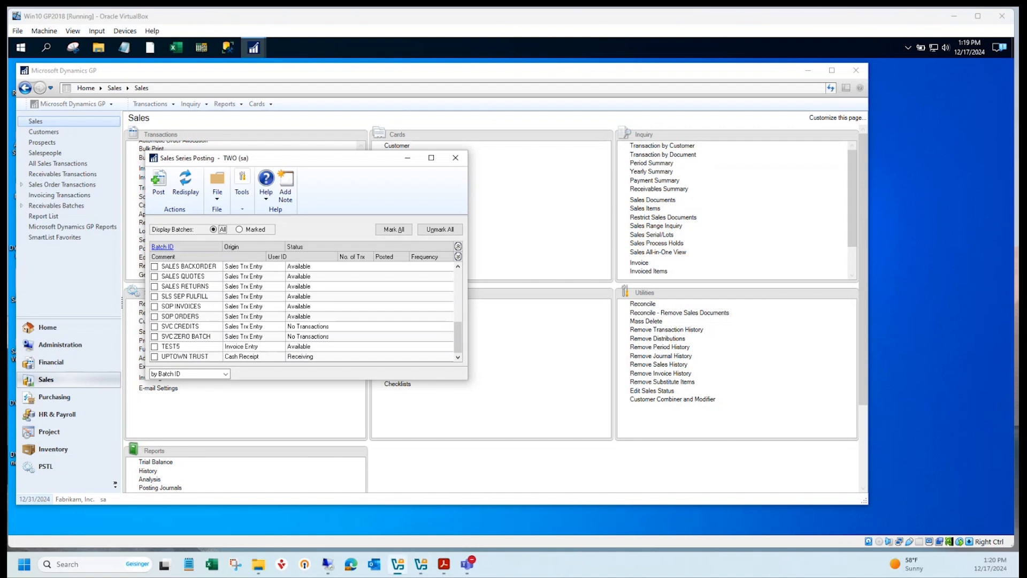
pyautogui.click(639, 77)
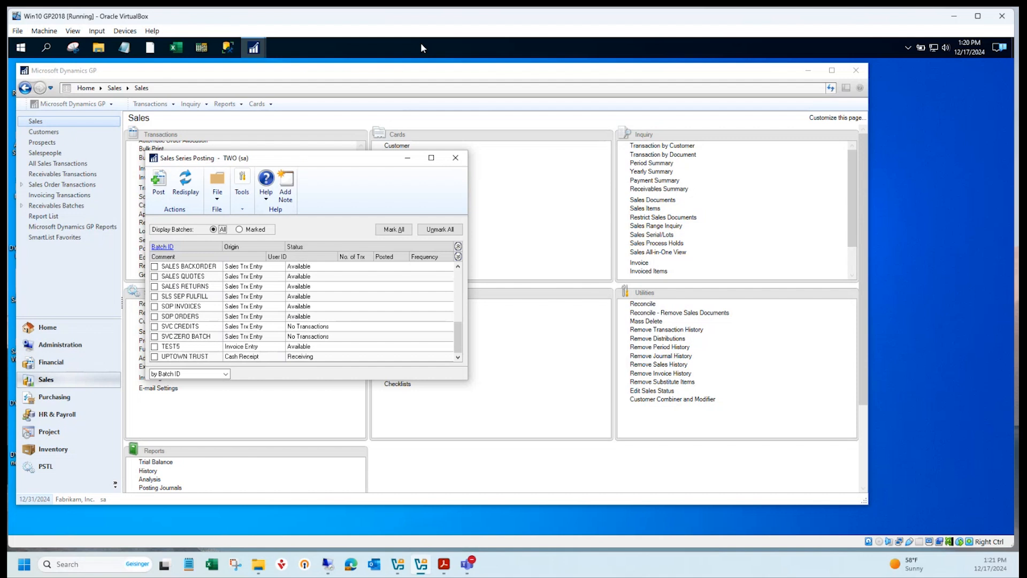
pyautogui.click(460, 159)
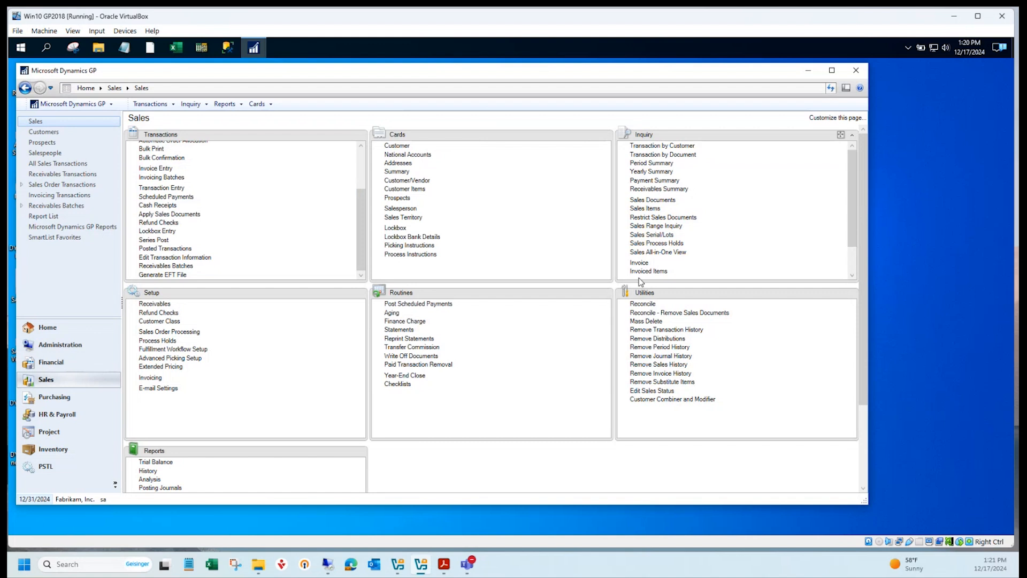
# - Review the Outstanding Document Amounts, Batch Information, Fiscal Year and Calendar Year options in Reconcile Receivables Amounts, then close it without processing
pyautogui.click(642, 304)
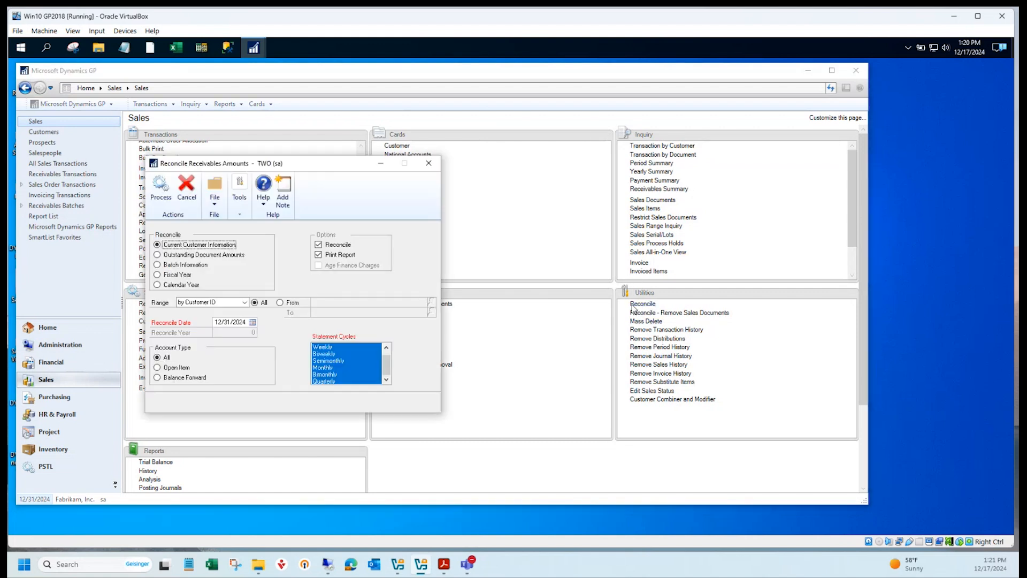
pyautogui.moveTo(298, 169); pyautogui.dragTo(319, 144)
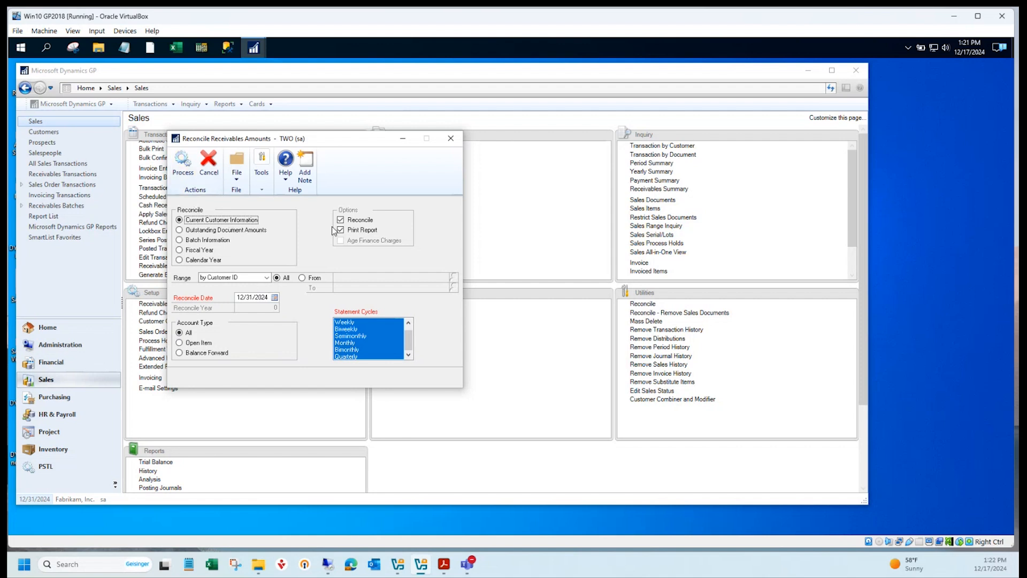
pyautogui.click(221, 232)
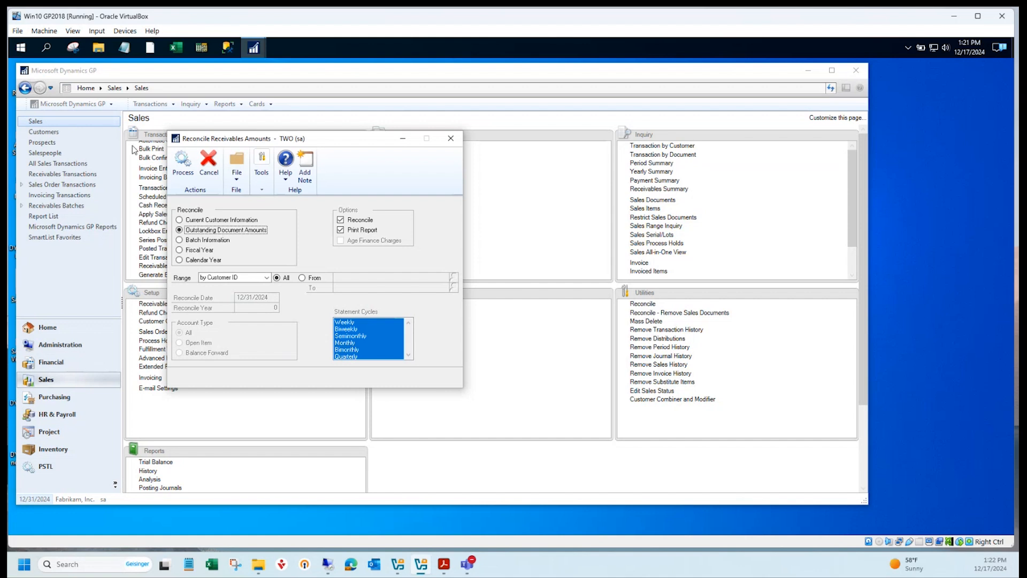
pyautogui.click(222, 244)
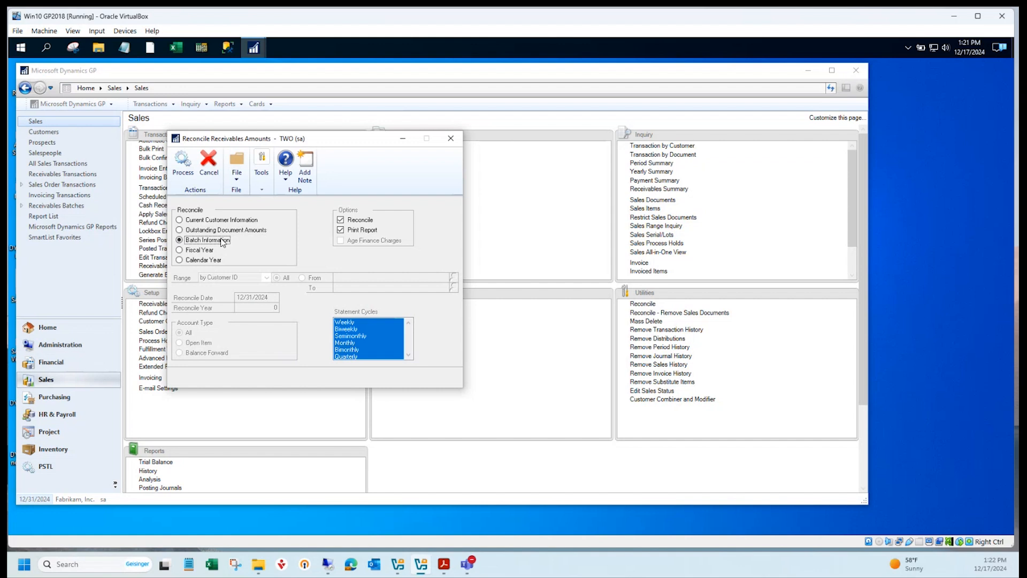
pyautogui.click(207, 252)
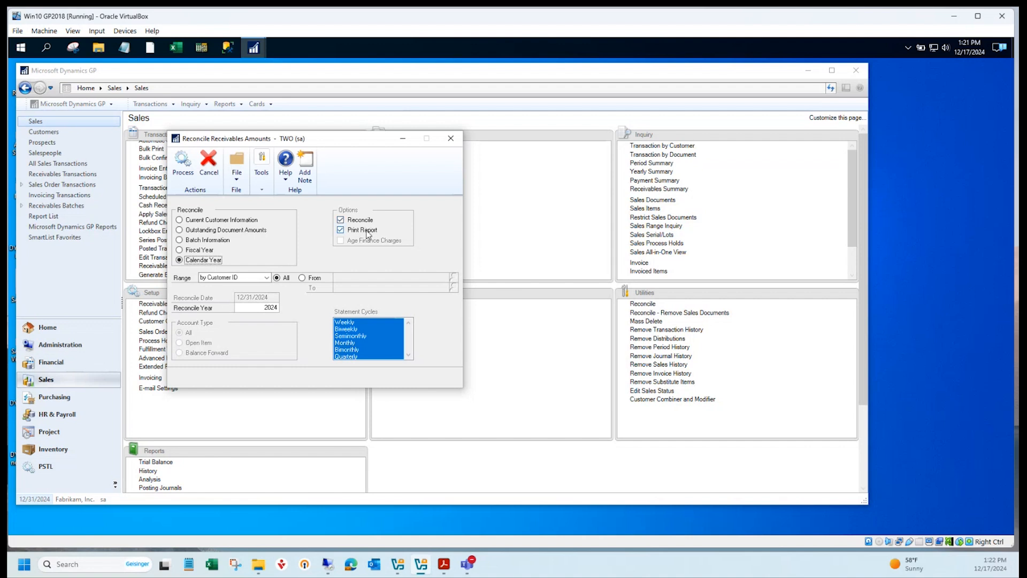
pyautogui.moveTo(311, 141); pyautogui.dragTo(326, 120)
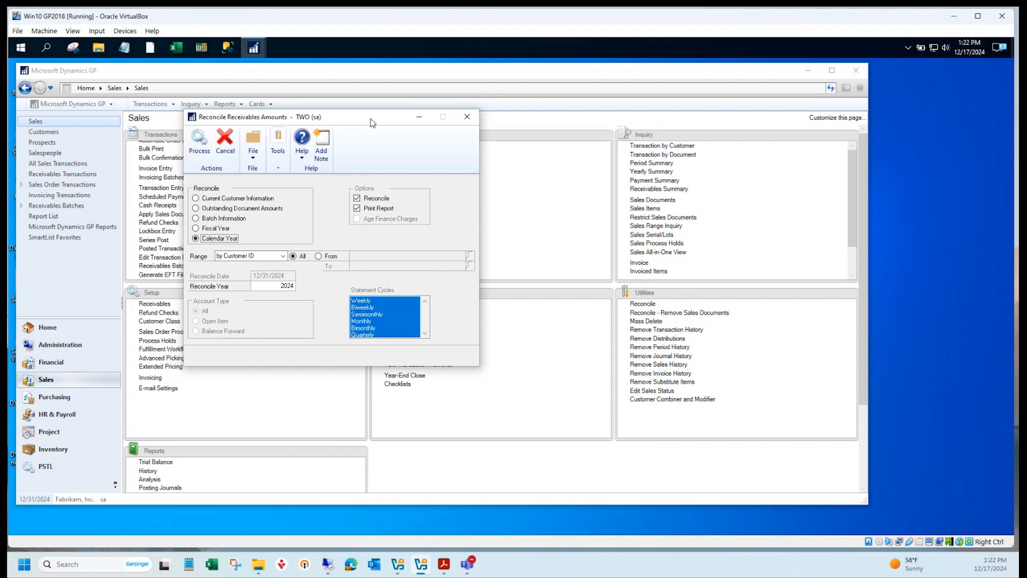
pyautogui.click(467, 117)
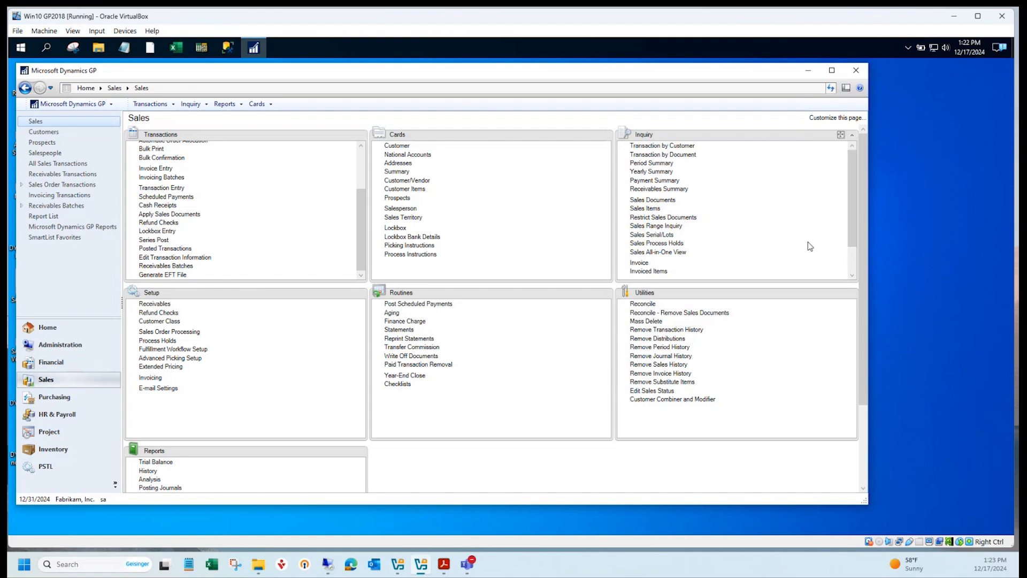
# - Review the All, Fiscal and Calendar closing options and last closing dates in the Receivables year-end closing window, then close it without processing
pyautogui.click(407, 377)
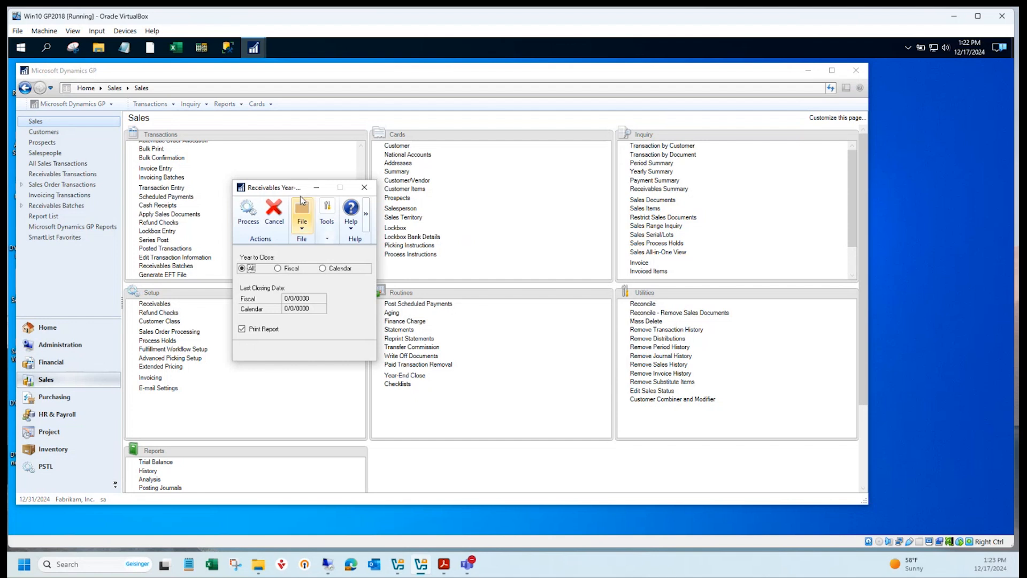
pyautogui.moveTo(296, 194); pyautogui.dragTo(295, 186)
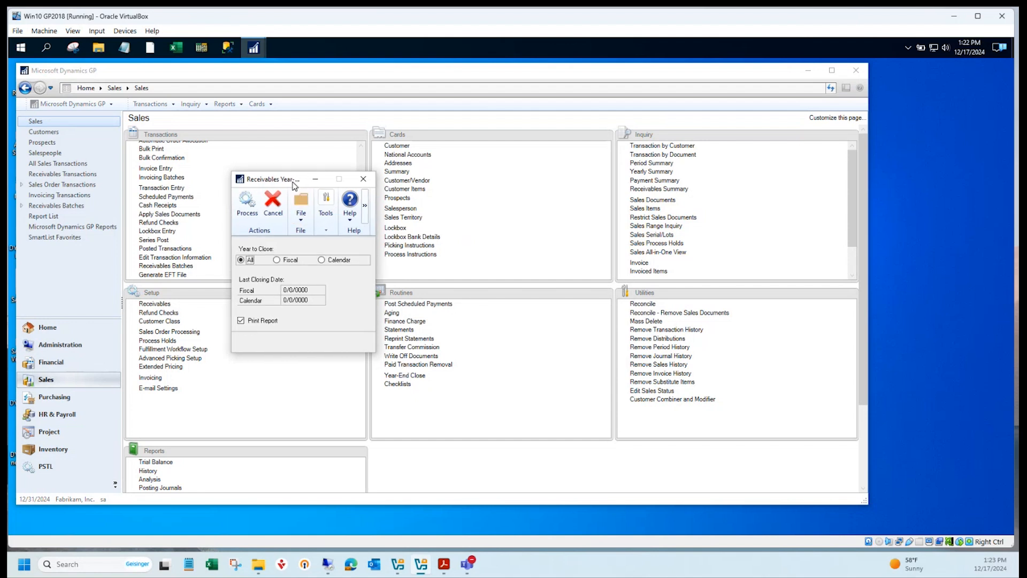
pyautogui.click(277, 260)
pyautogui.click(322, 261)
pyautogui.click(243, 262)
pyautogui.click(363, 180)
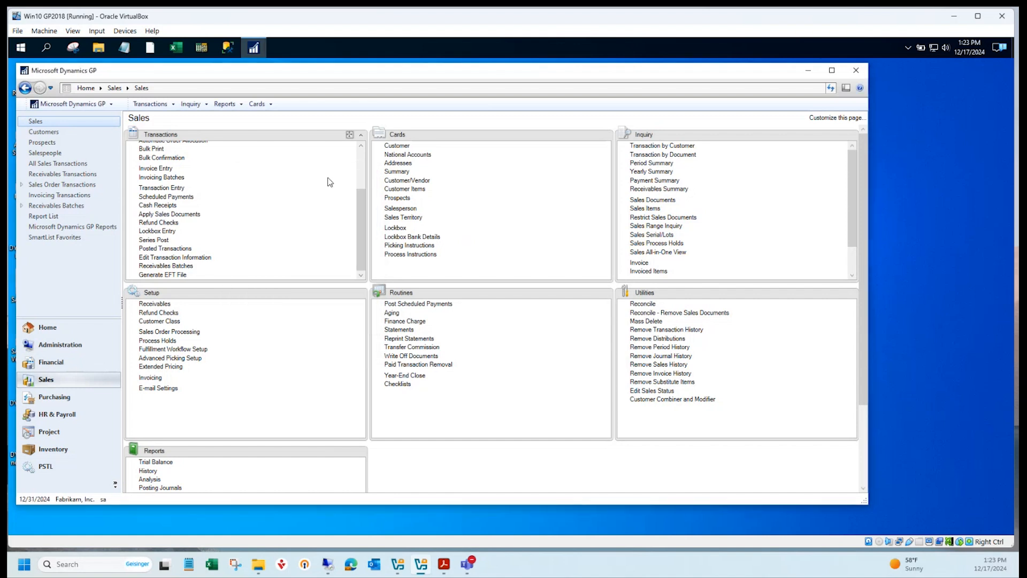
pyautogui.click(401, 376)
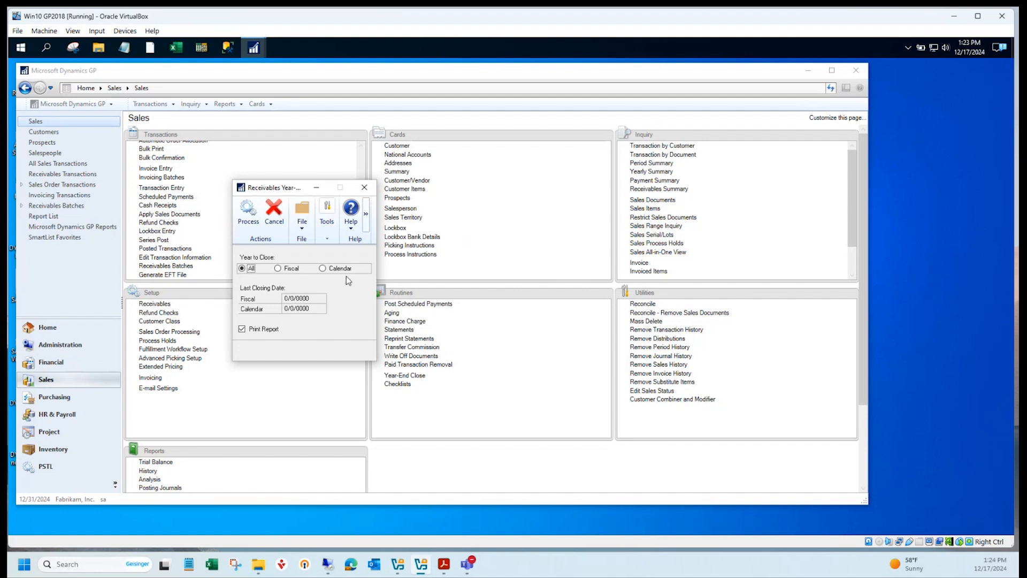
pyautogui.click(363, 190)
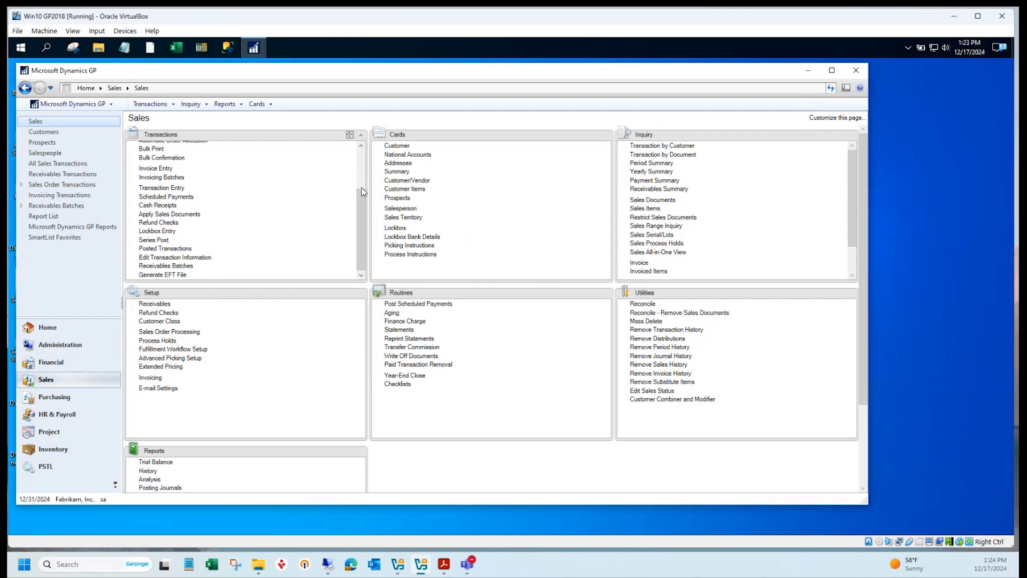
# - Review the Close Year and Print Report options in the company's Tax Year-End Close window, then close it without processing
pyautogui.click(72, 104)
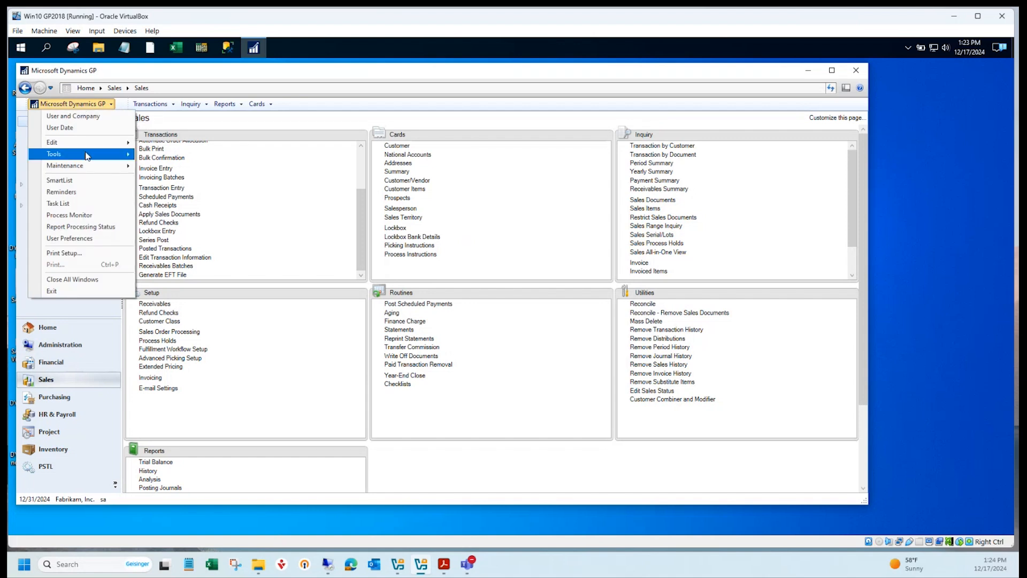
pyautogui.moveTo(87, 156)
pyautogui.moveTo(175, 180)
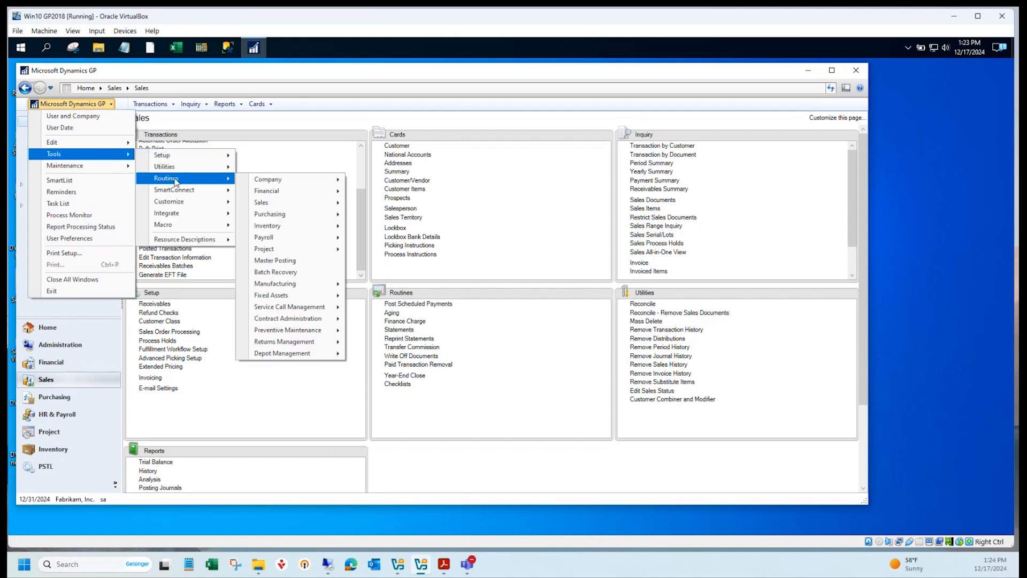
pyautogui.moveTo(270, 183)
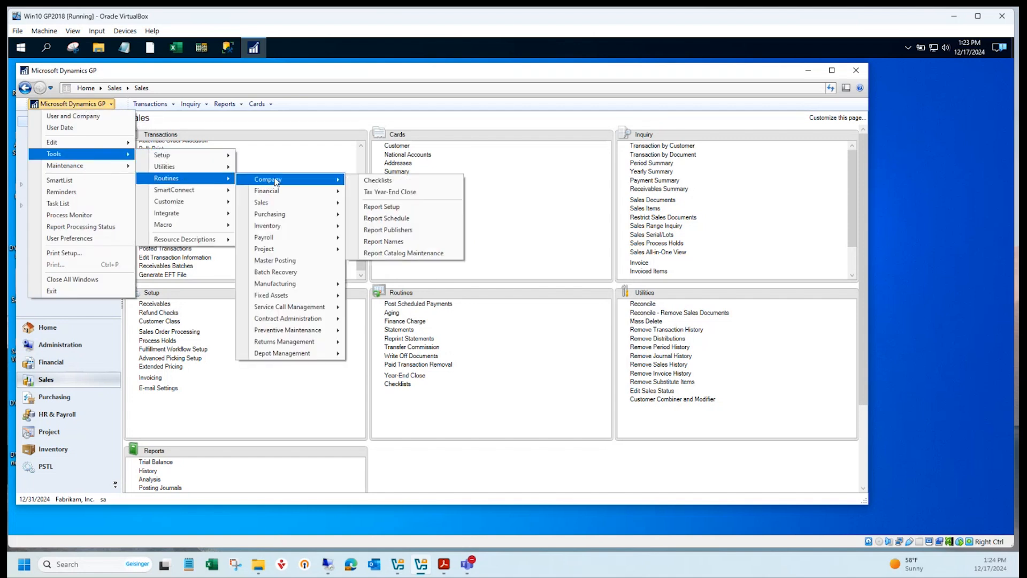
pyautogui.moveTo(326, 189)
pyautogui.click(365, 192)
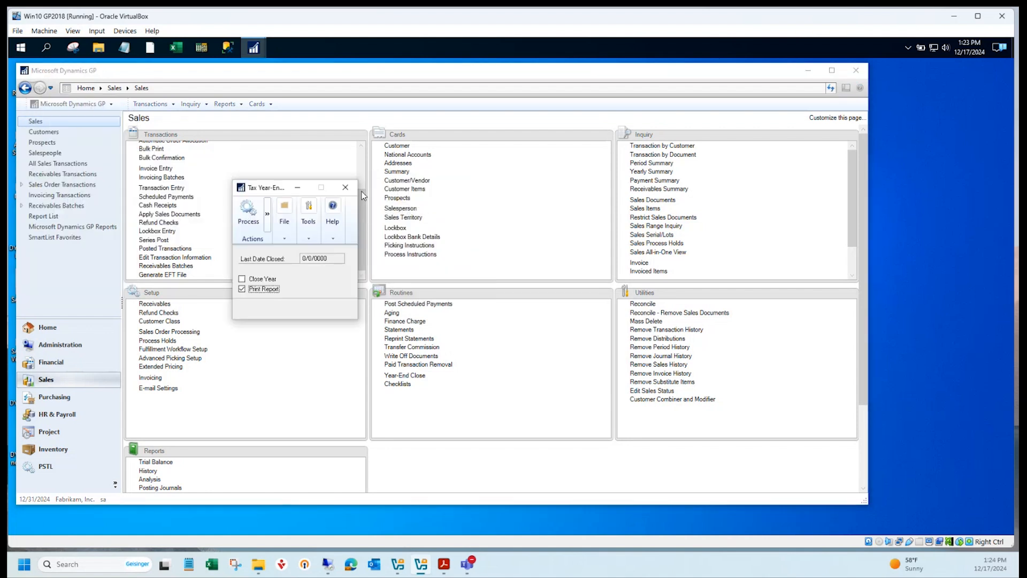
pyautogui.moveTo(273, 188); pyautogui.dragTo(310, 179)
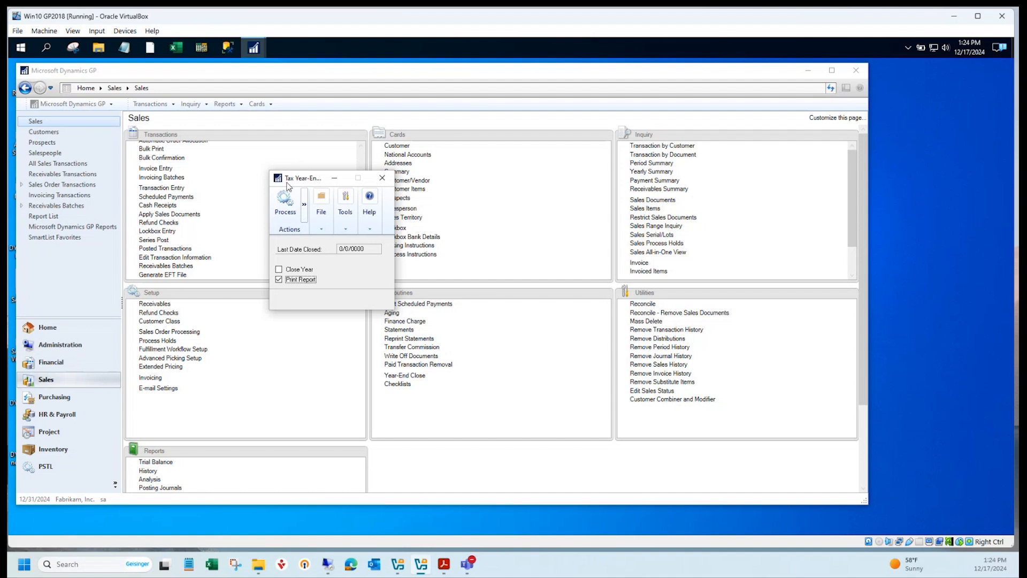
pyautogui.moveTo(310, 182); pyautogui.dragTo(304, 167)
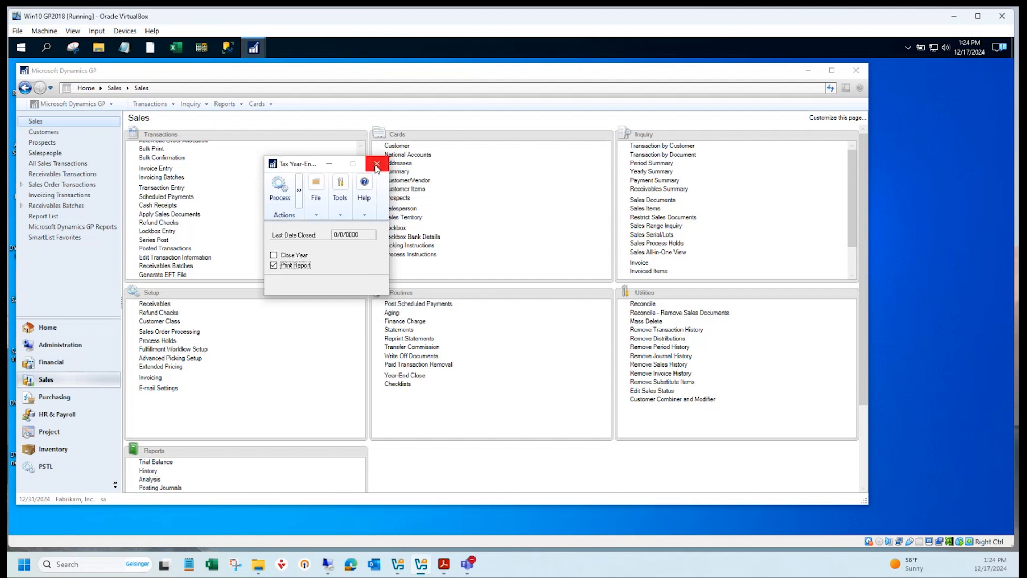
pyautogui.click(377, 169)
pyautogui.click(377, 169)
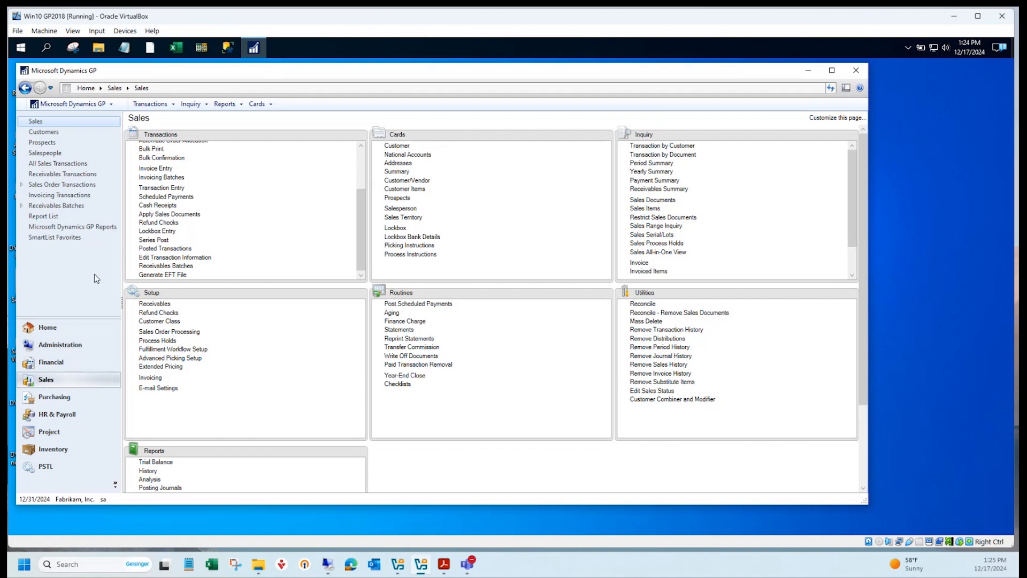
# - Review the customer, account type and finance charge options in Assess Finance Charges, then close it without processing
pyautogui.click(421, 322)
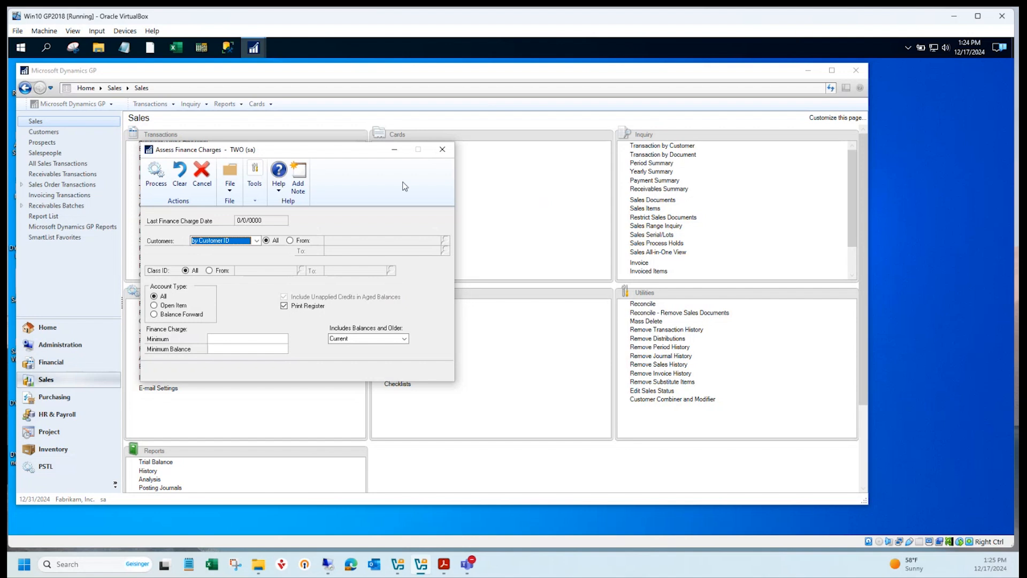
pyautogui.click(442, 150)
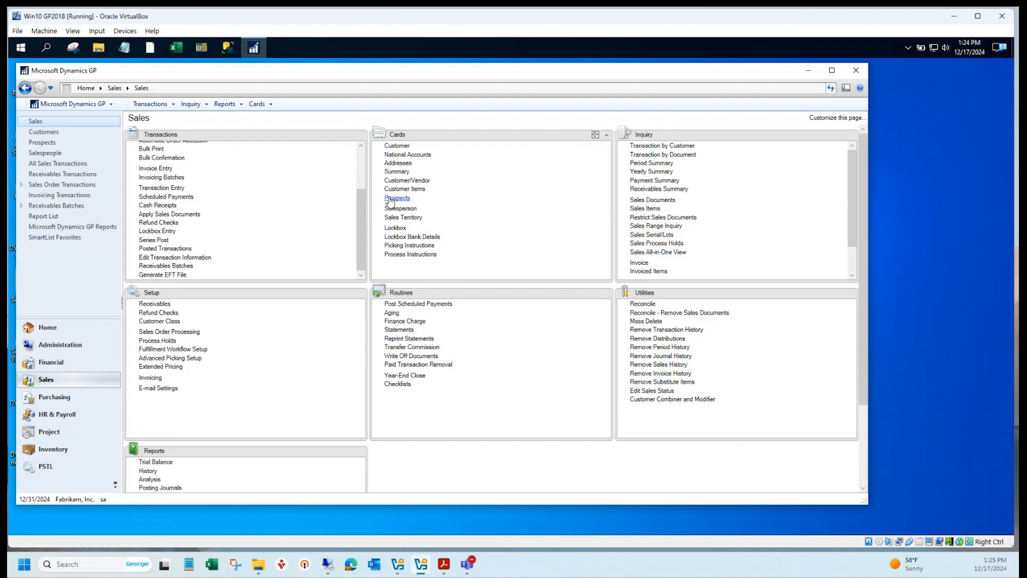
pyautogui.scroll(3, 361, 230)
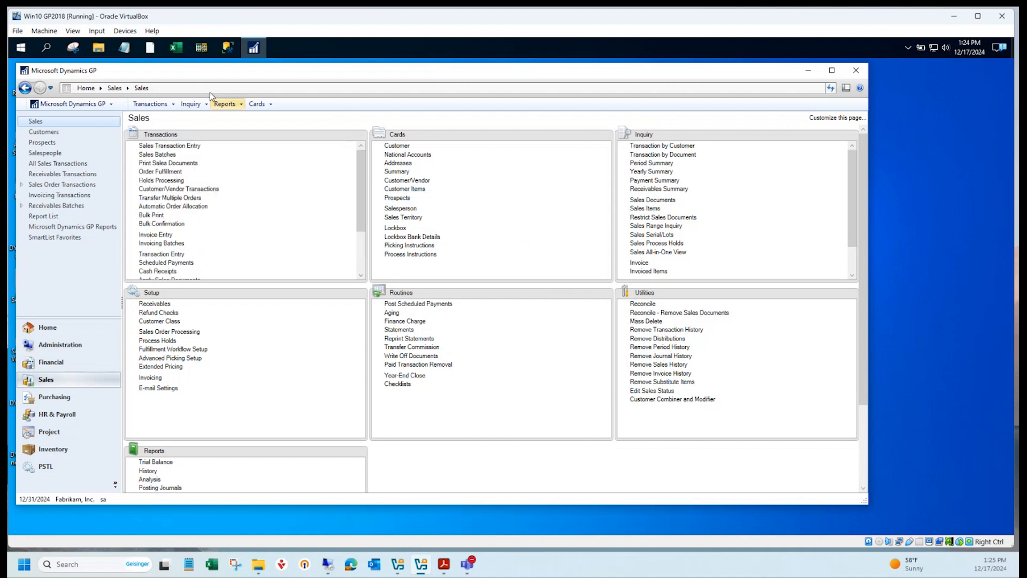
pyautogui.click(99, 48)
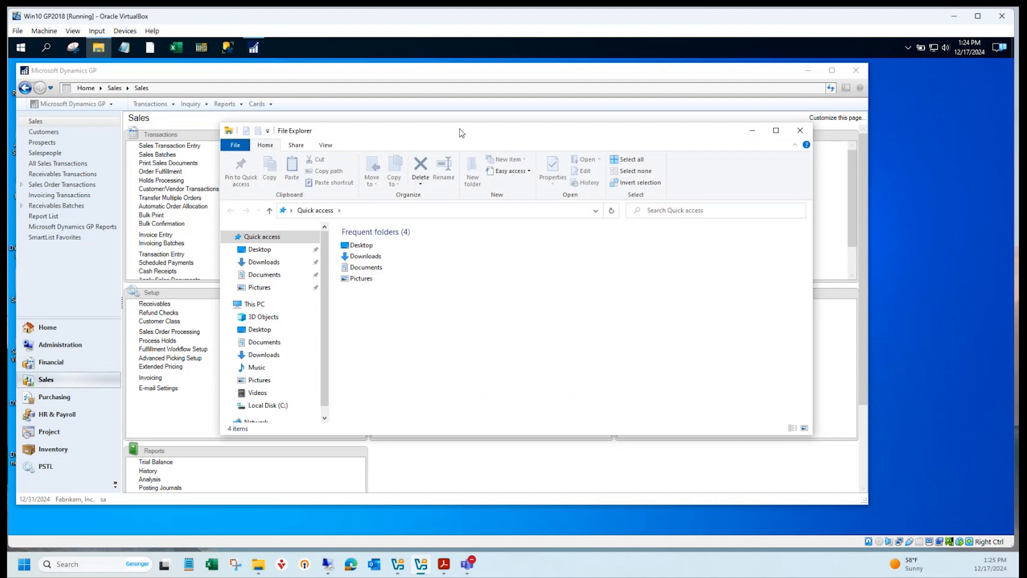
pyautogui.moveTo(460, 128); pyautogui.dragTo(335, 87)
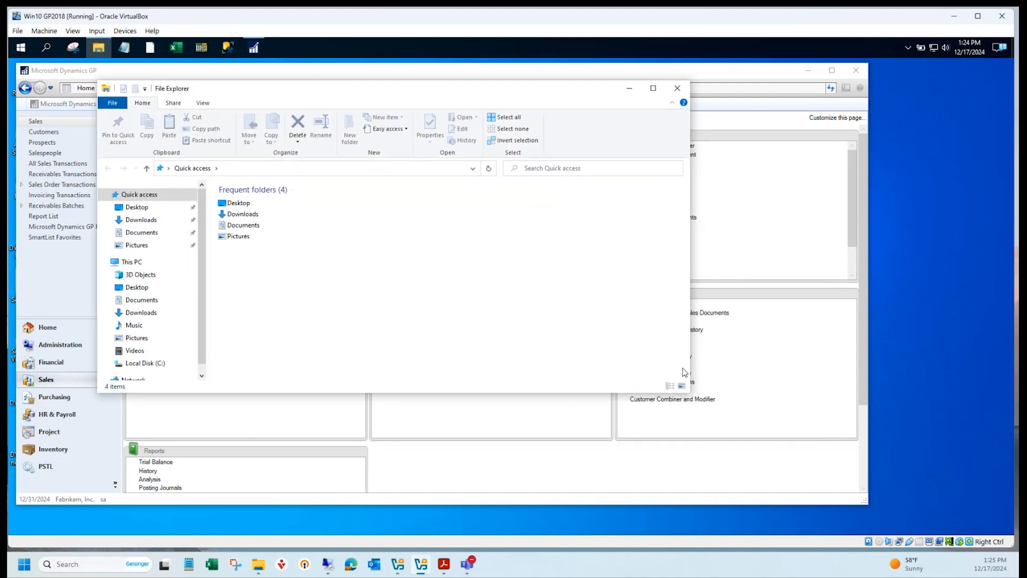
pyautogui.moveTo(682, 398); pyautogui.dragTo(547, 448)
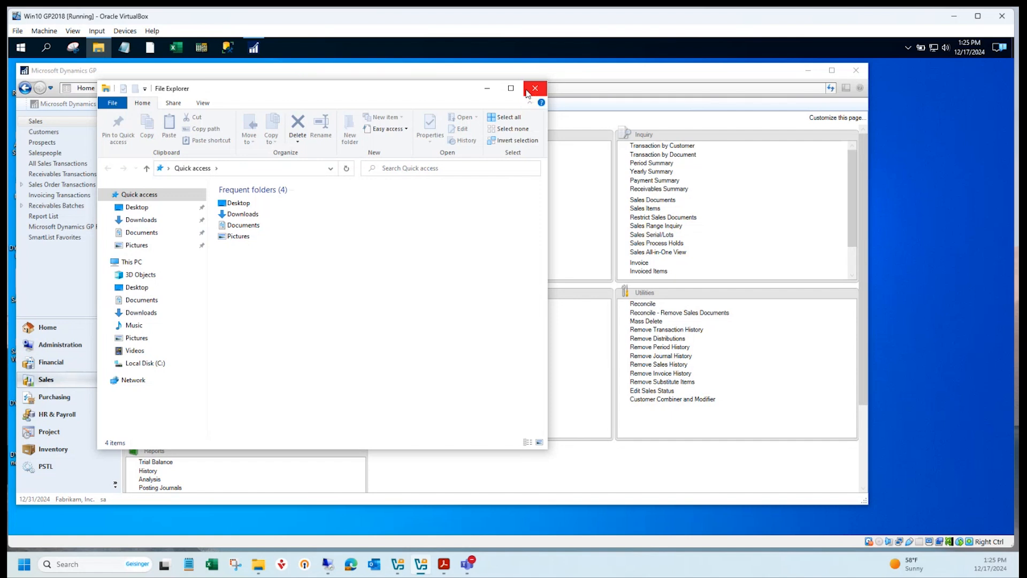
pyautogui.click(527, 94)
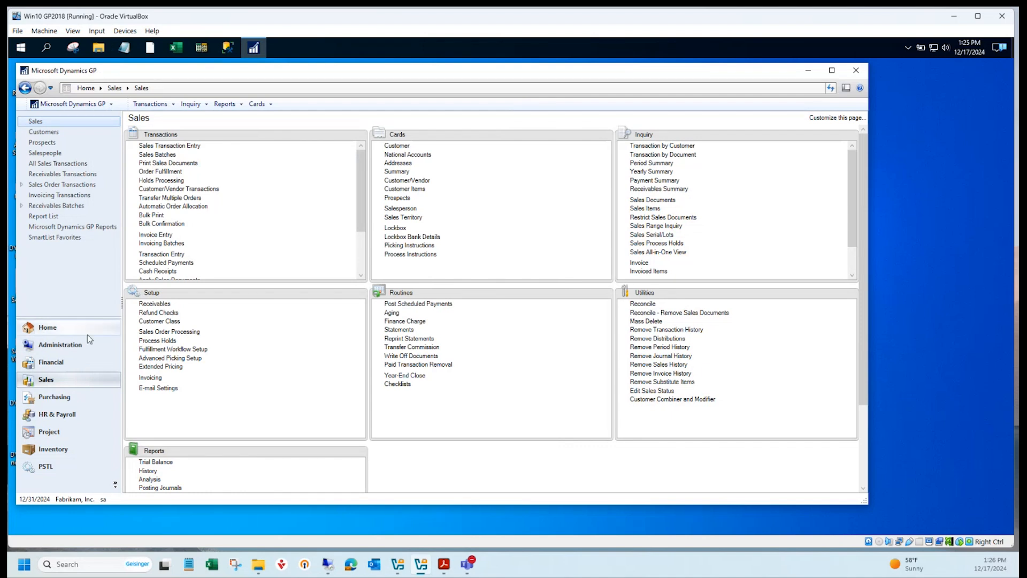
# - Review Reconcile Payables Accounts in the Purchasing series, try the Workflow Status option, and close it without processing
pyautogui.click(89, 401)
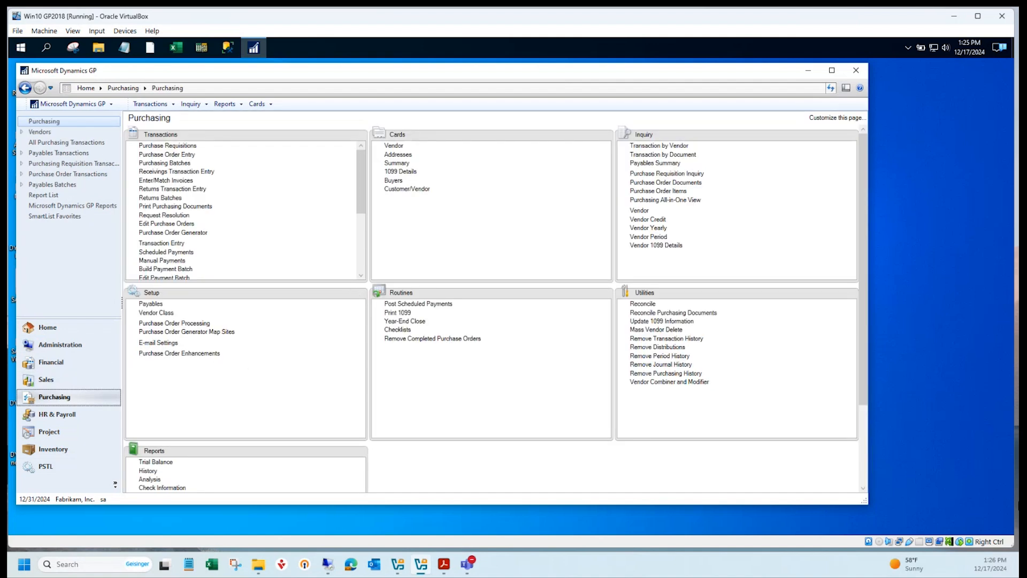
pyautogui.moveTo(866, 503); pyautogui.dragTo(866, 522)
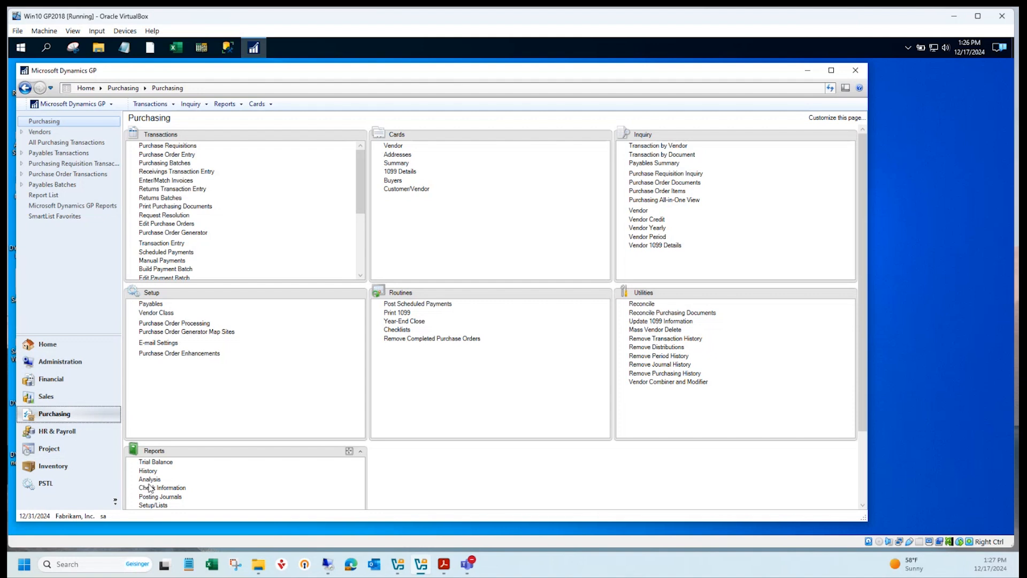
pyautogui.click(647, 304)
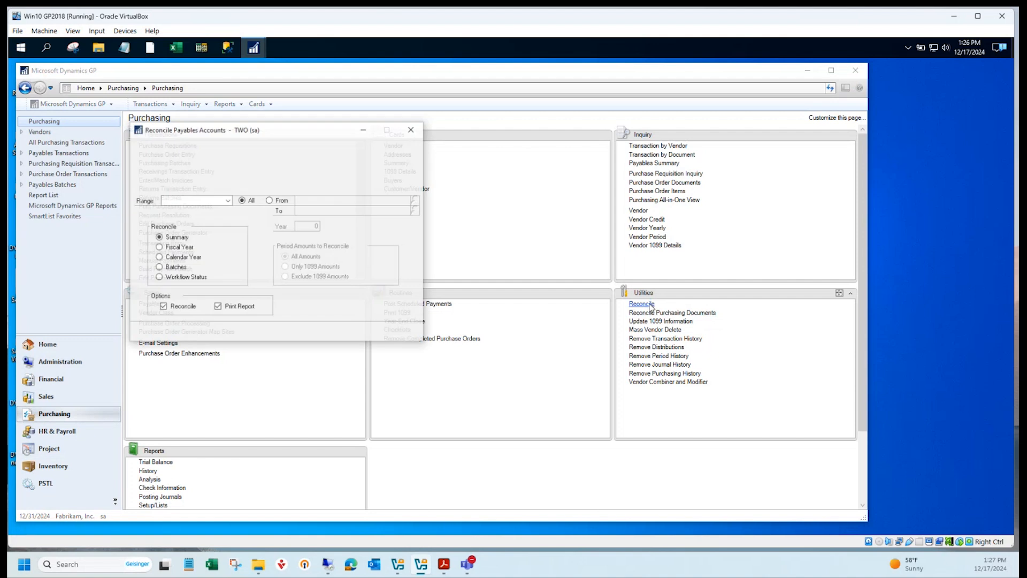
pyautogui.moveTo(293, 135); pyautogui.dragTo(347, 130)
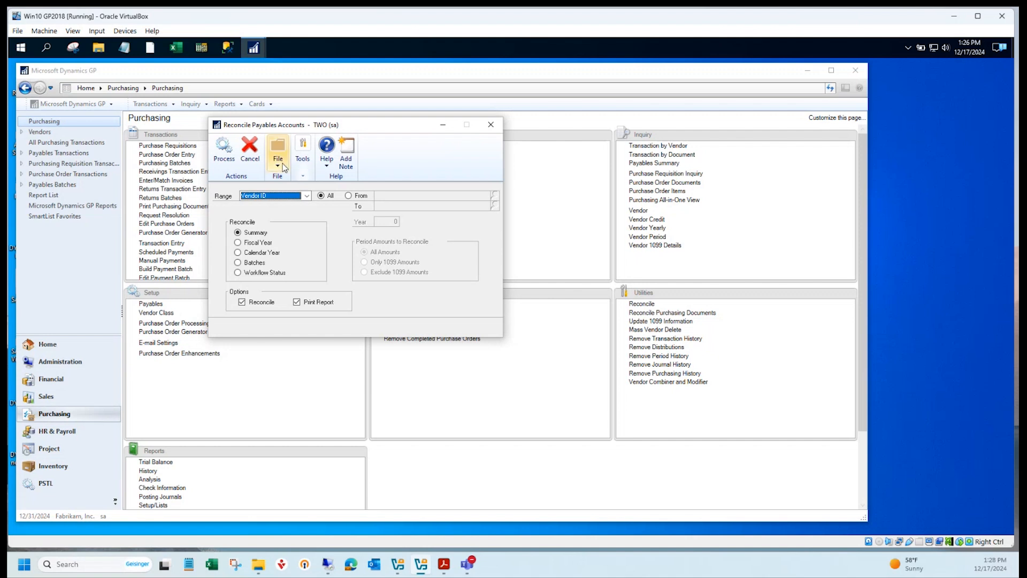
pyautogui.click(263, 273)
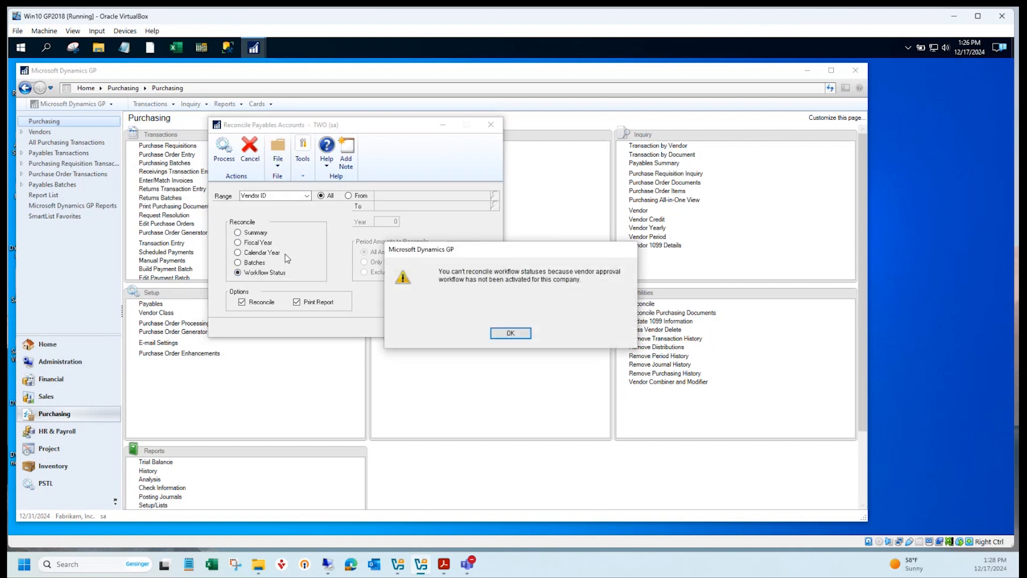
pyautogui.click(527, 336)
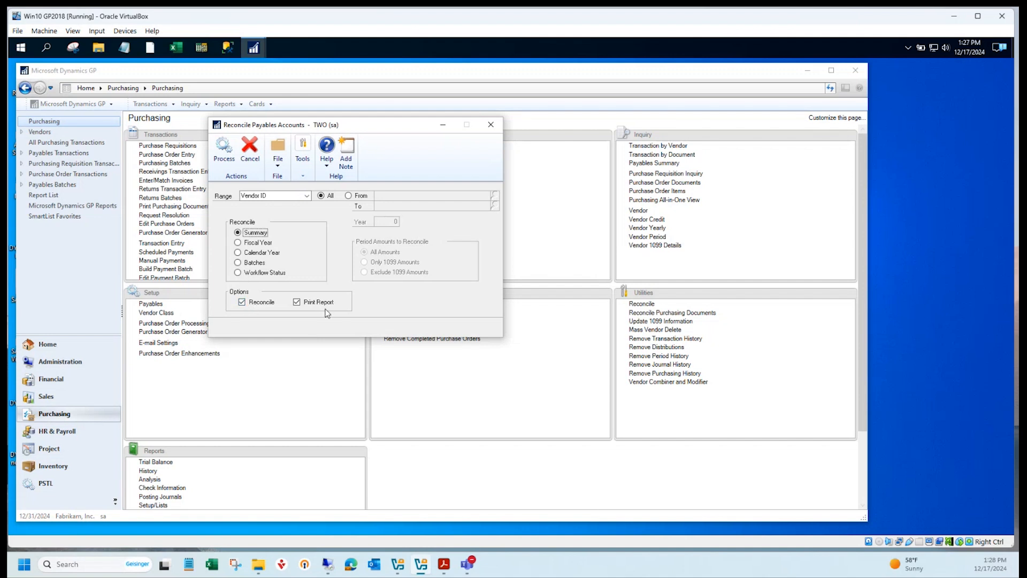
pyautogui.click(496, 128)
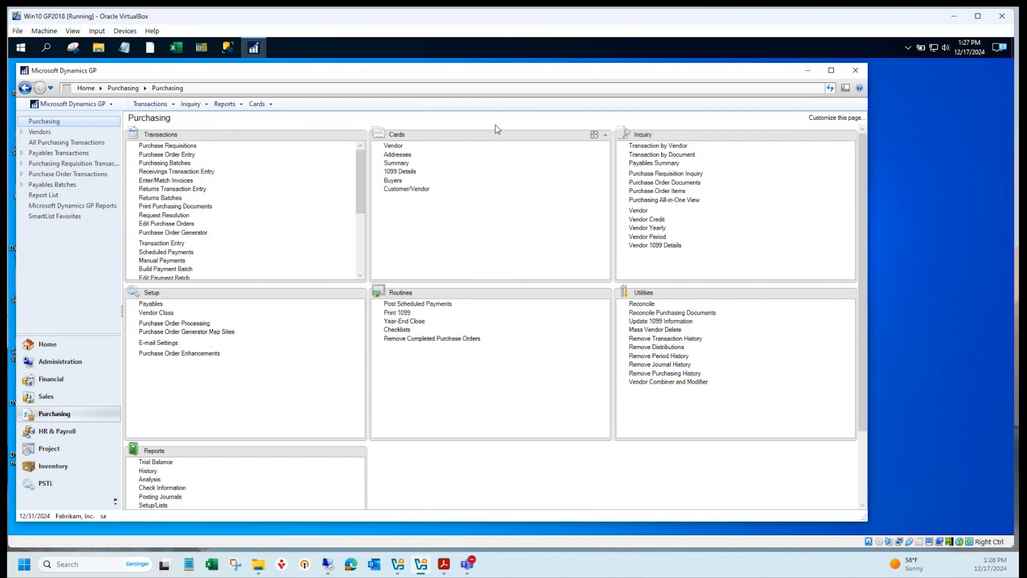
# - Review the options in Reconcile Purchasing Documents and in the Payables year-end closing window, closing each without processing
pyautogui.click(707, 313)
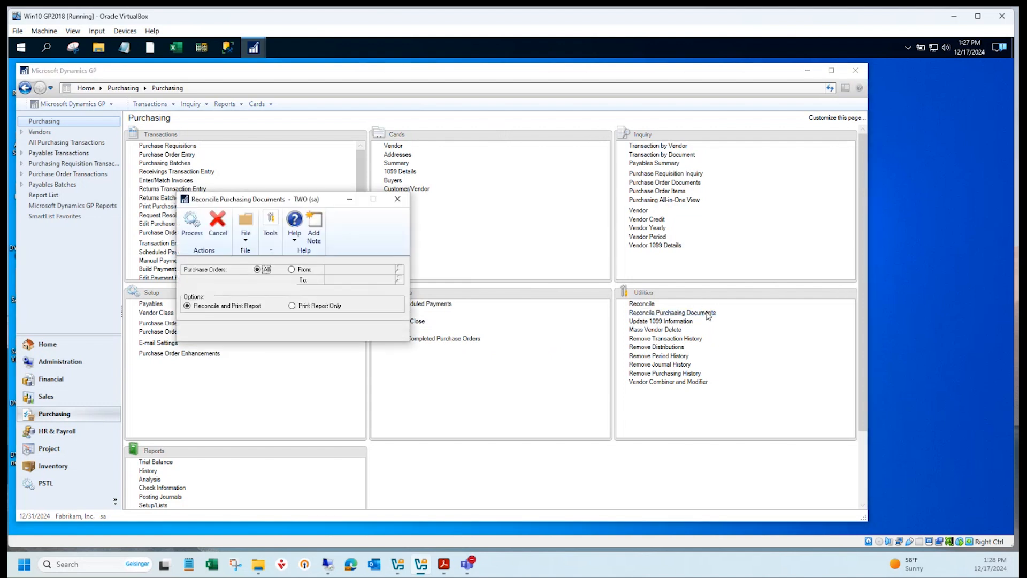
pyautogui.click(398, 202)
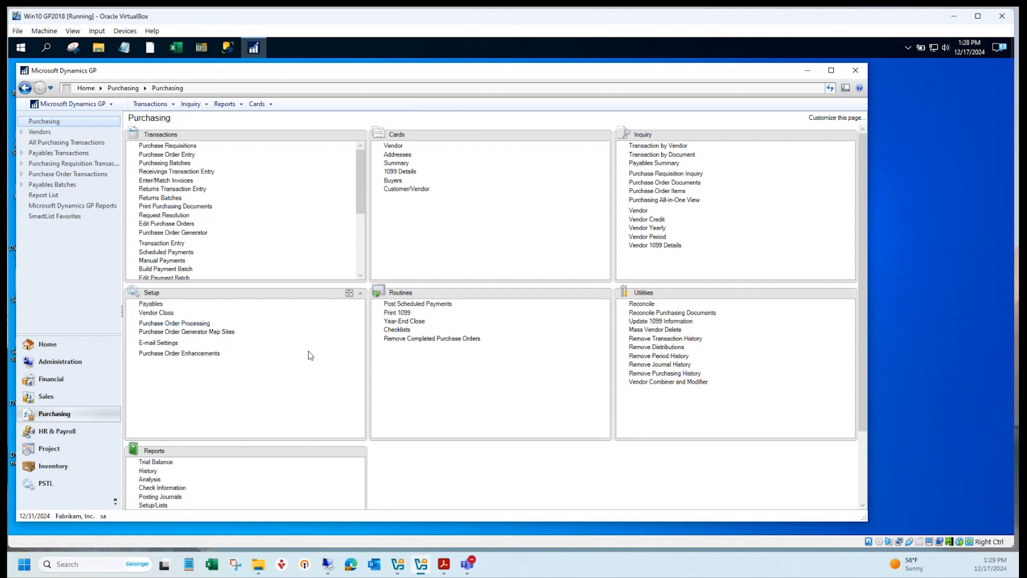
pyautogui.click(413, 322)
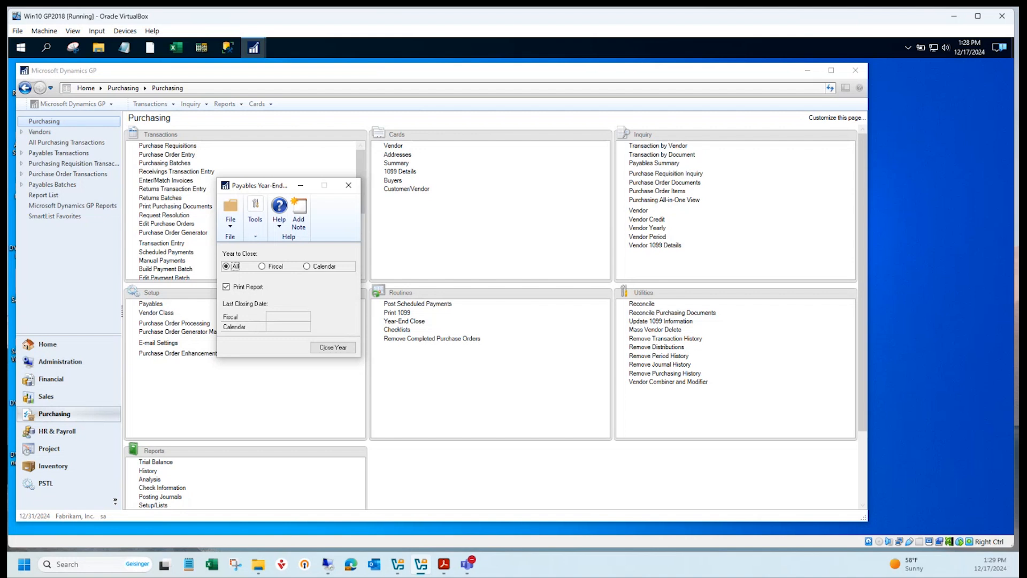
pyautogui.click(348, 185)
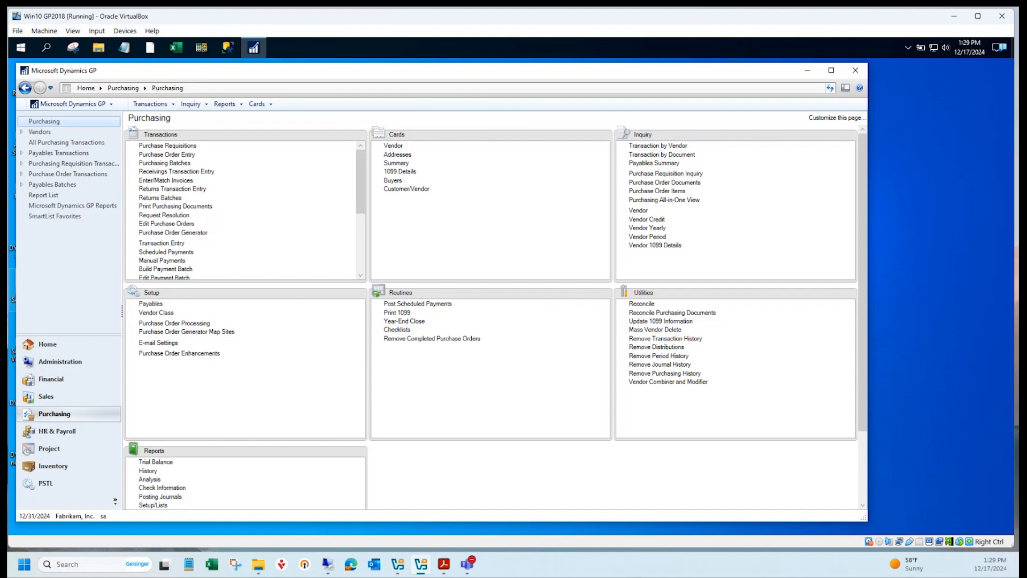
# - Open Print 1099 from the Purchasing routines and start the vendor range at the Beaumont Construction vendor ID
pyautogui.click(402, 314)
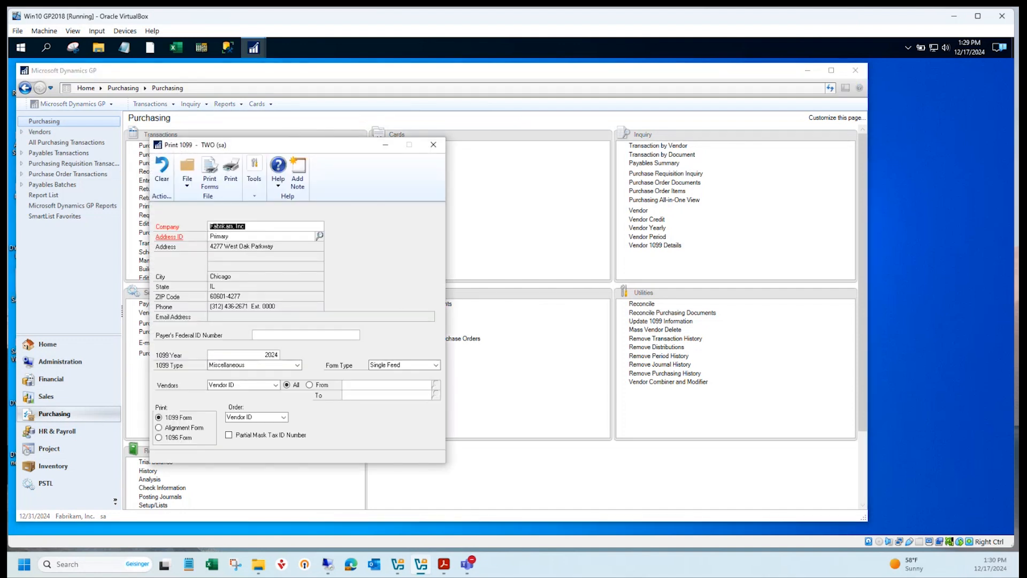
pyautogui.moveTo(298, 149); pyautogui.dragTo(345, 109)
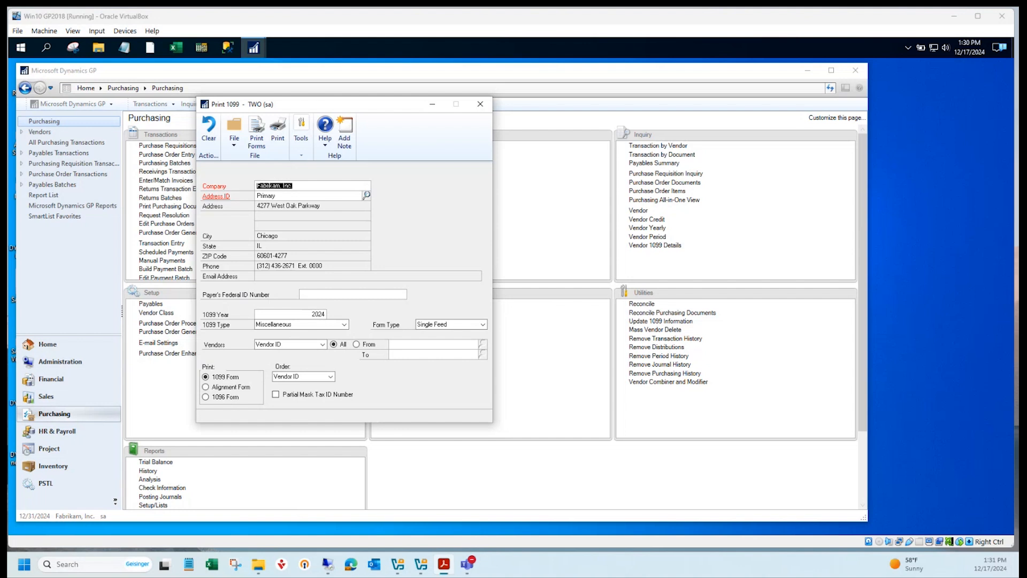
pyautogui.moveTo(306, 109); pyautogui.dragTo(305, 100)
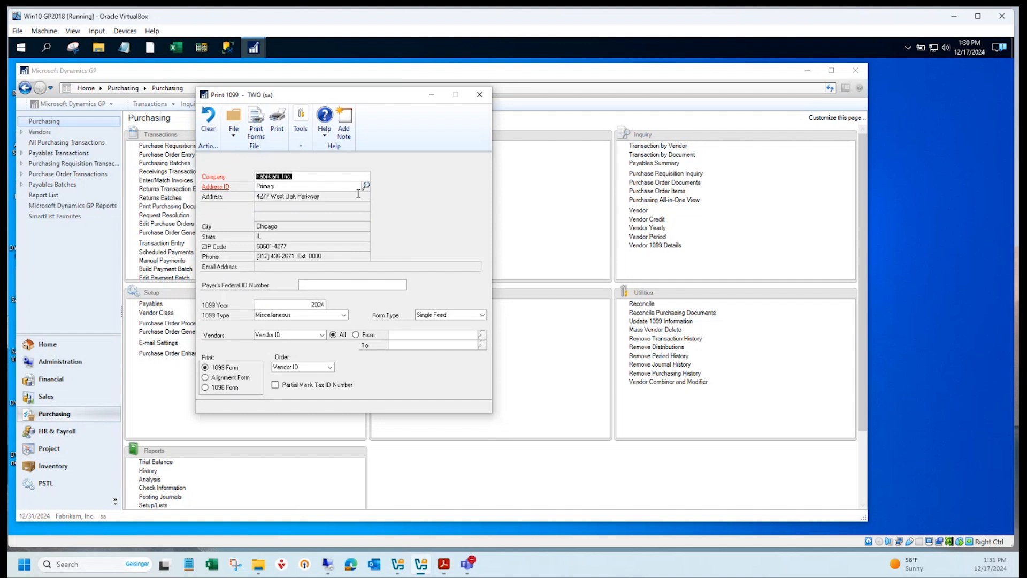
pyautogui.click(355, 337)
pyautogui.click(481, 335)
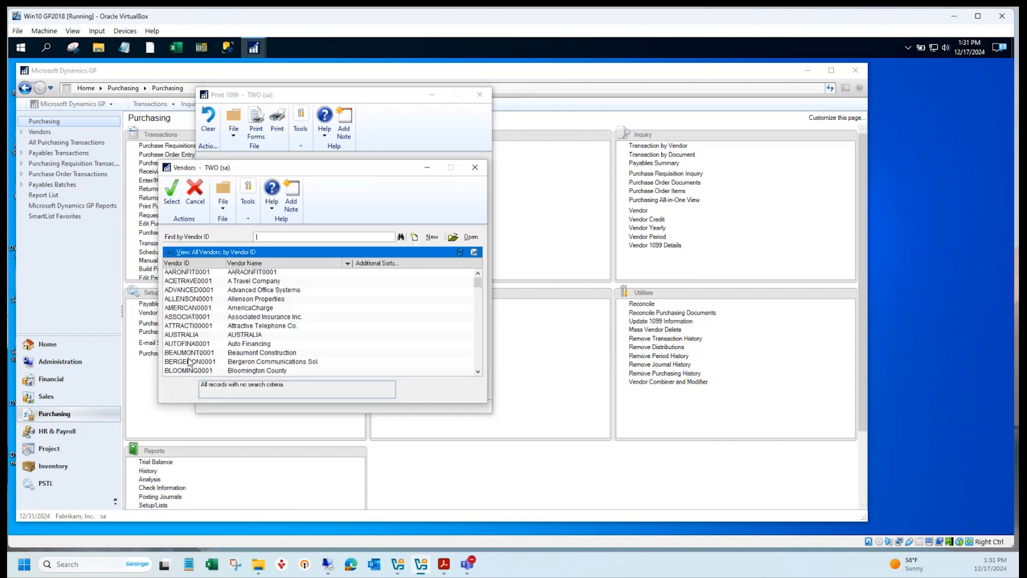
pyautogui.click(188, 354)
pyautogui.doubleClick(189, 359)
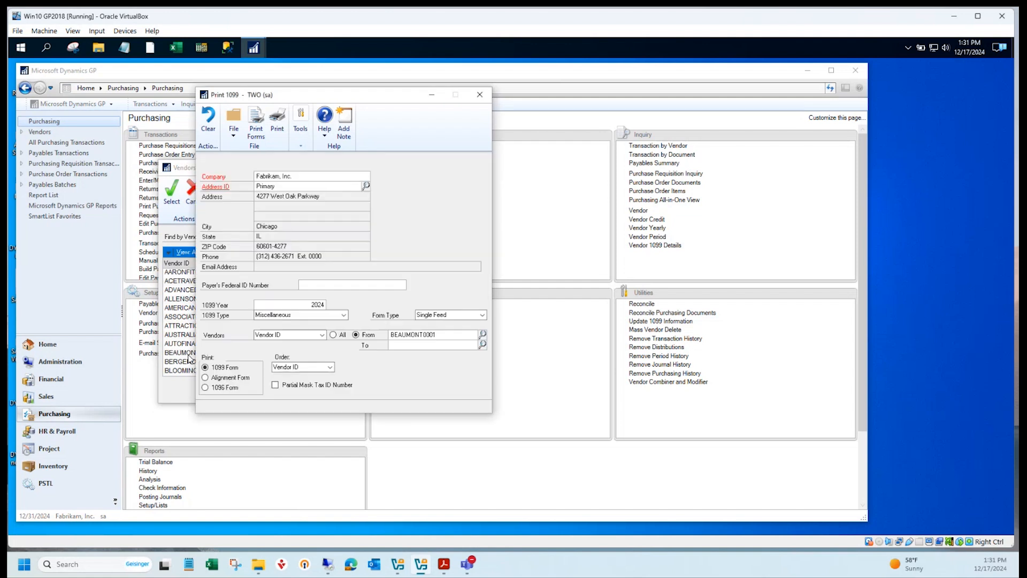
# - Check the available 1099 types, end the vendor range at the same Beaumont Construction ID, and close Print 1099 without printing
pyautogui.click(344, 316)
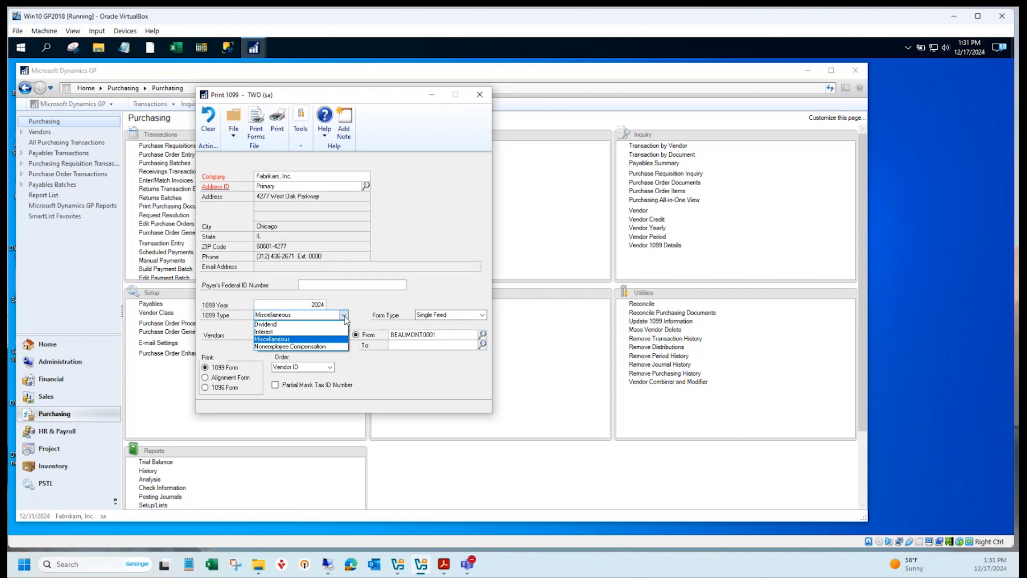
pyautogui.click(344, 315)
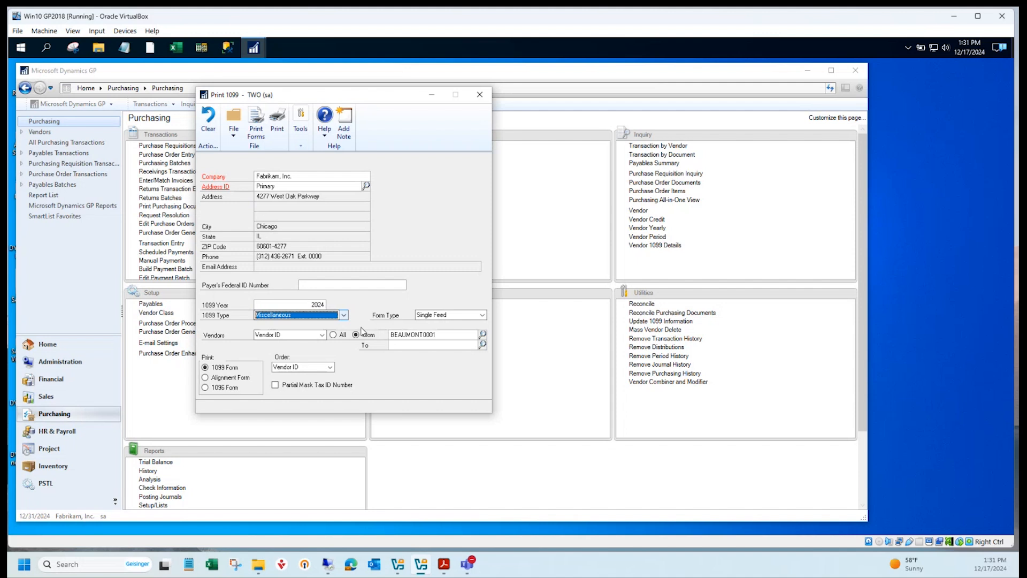
pyautogui.doubleClick(422, 338)
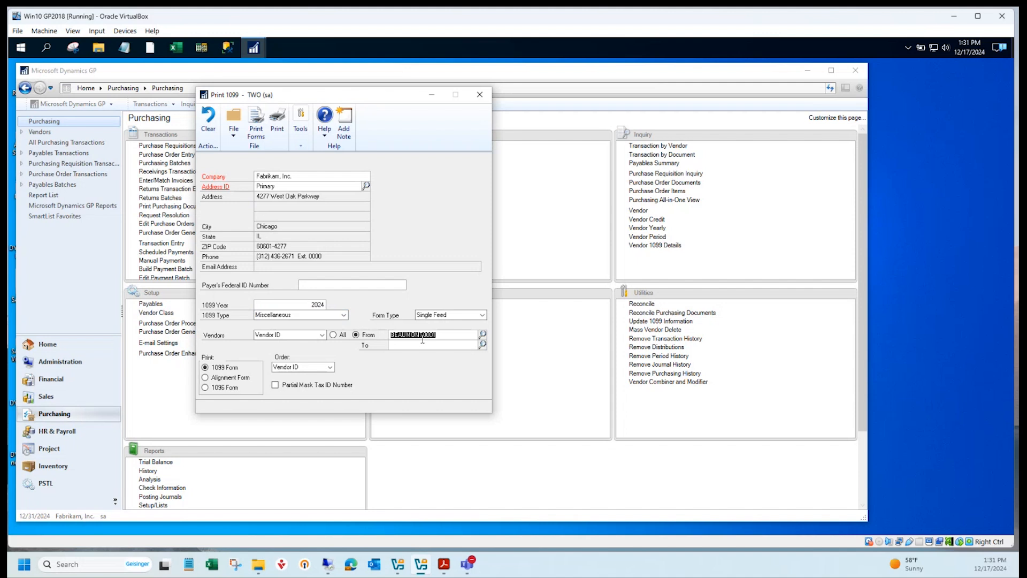
pyautogui.hotkey('ctrl', 'c')
pyautogui.click(423, 344)
pyautogui.hotkey('ctrl', 'v')
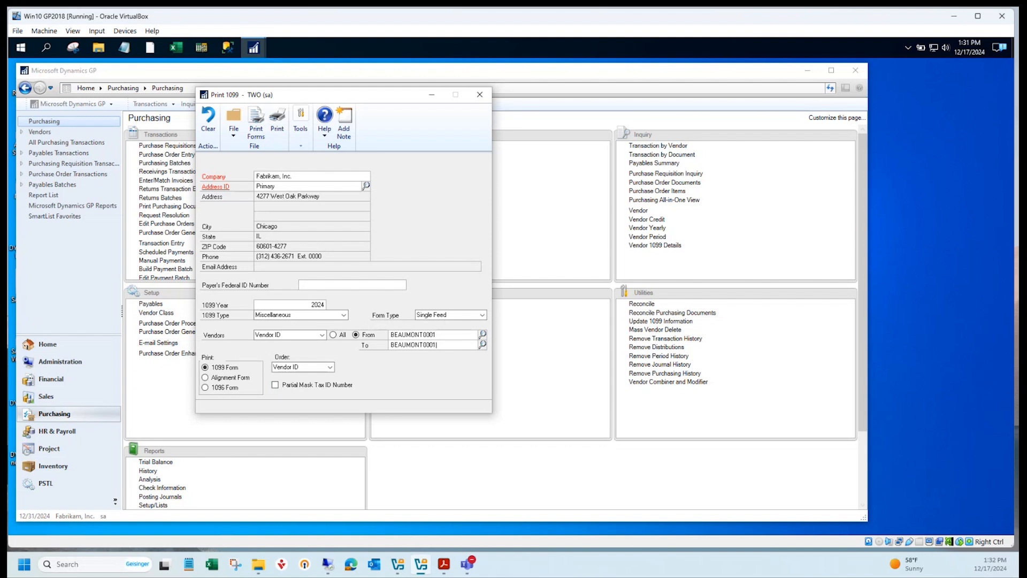
pyautogui.click(480, 95)
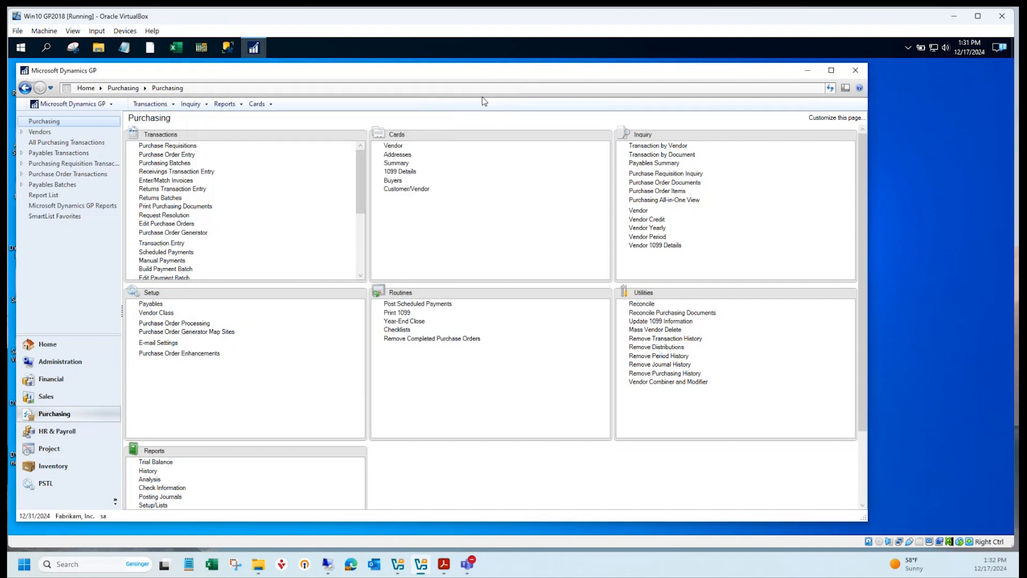
# - Open Vendor Maintenance from the Purchasing cards and load the Beaumont Construction vendor record
pyautogui.click(396, 146)
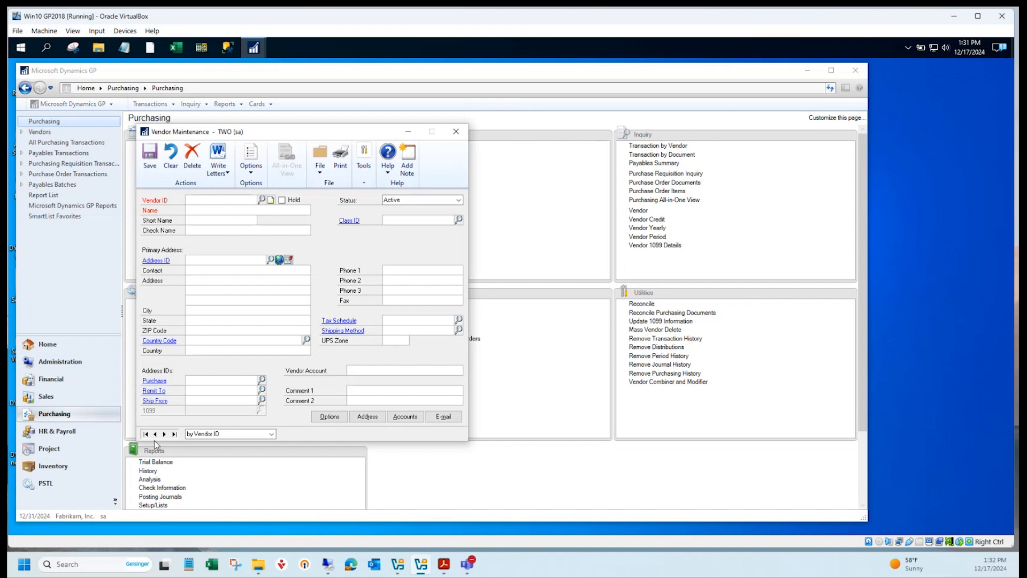
pyautogui.click(261, 200)
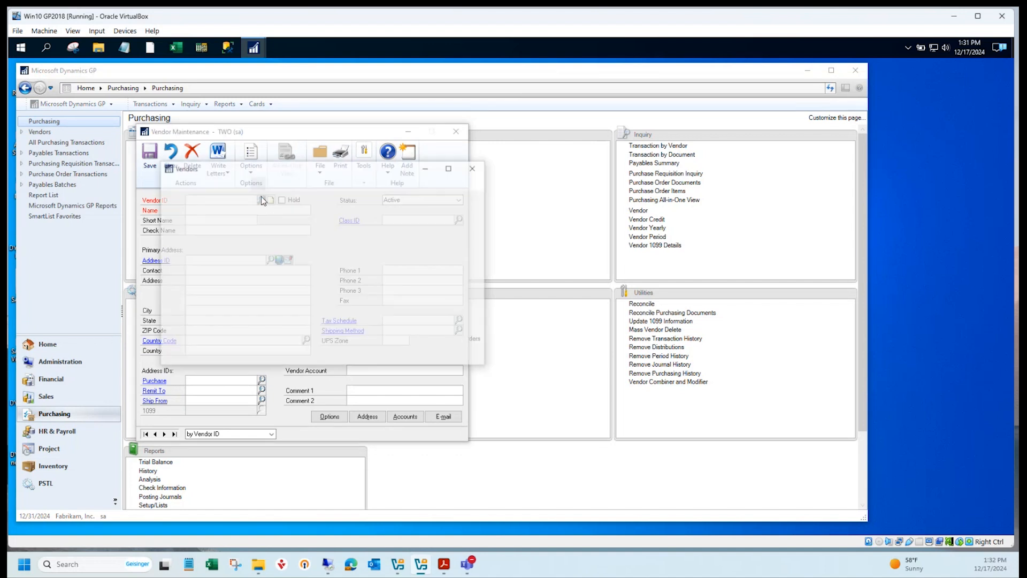
pyautogui.click(180, 353)
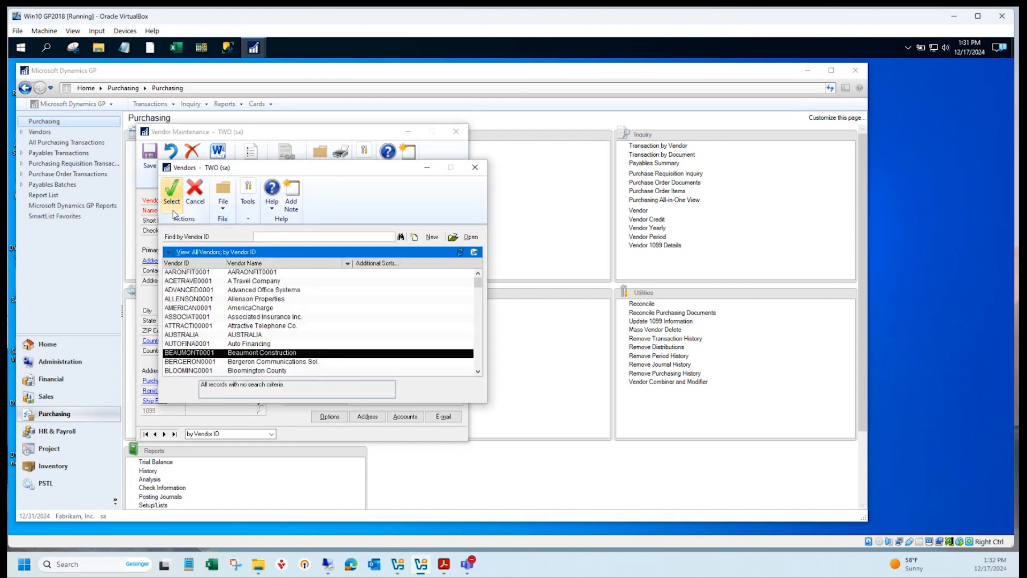
pyautogui.click(173, 210)
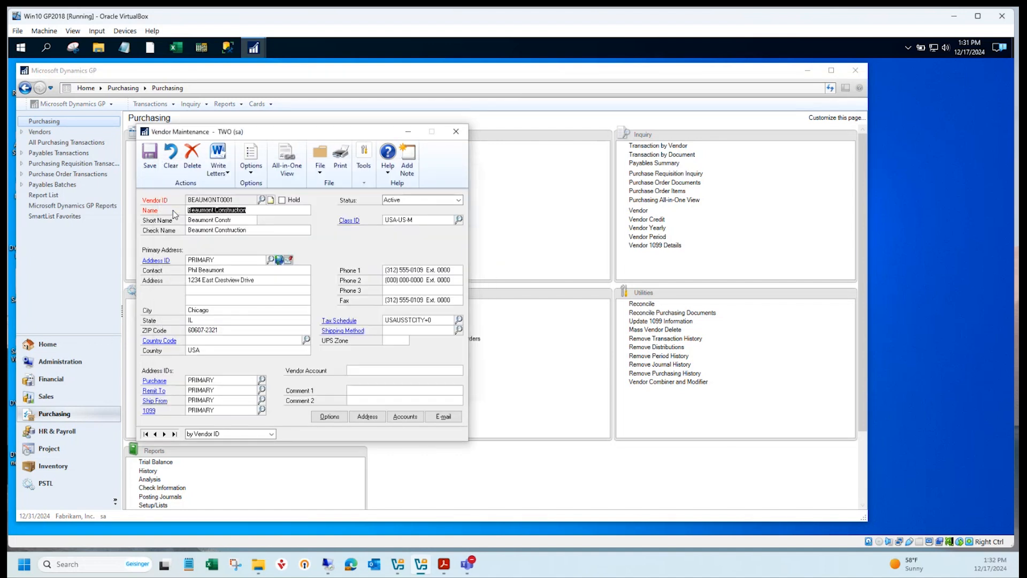
# - Review the Tax Type choices in Beaumont Construction's vendor options and close the vendor record without changes
pyautogui.click(342, 421)
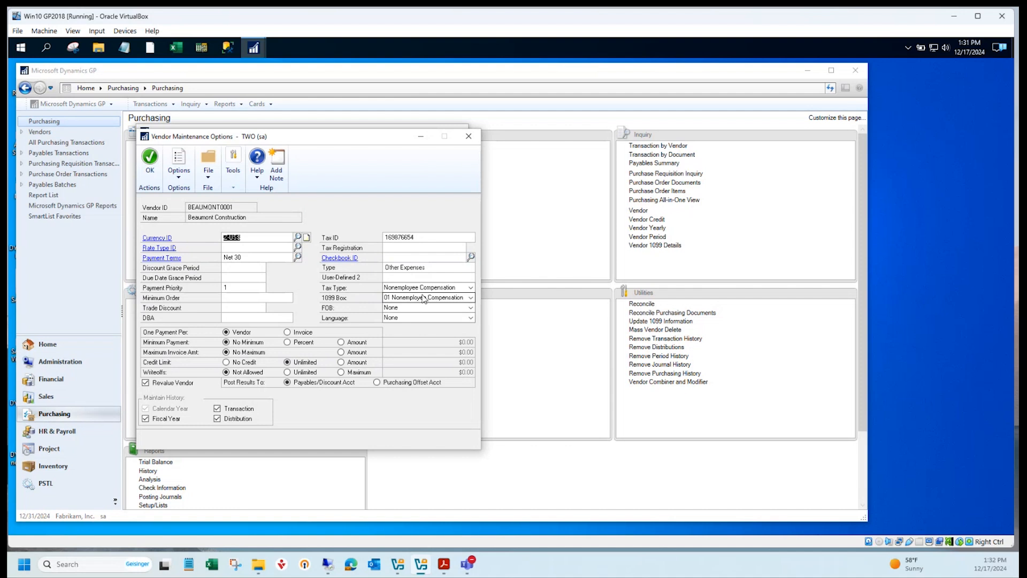
pyautogui.click(471, 289)
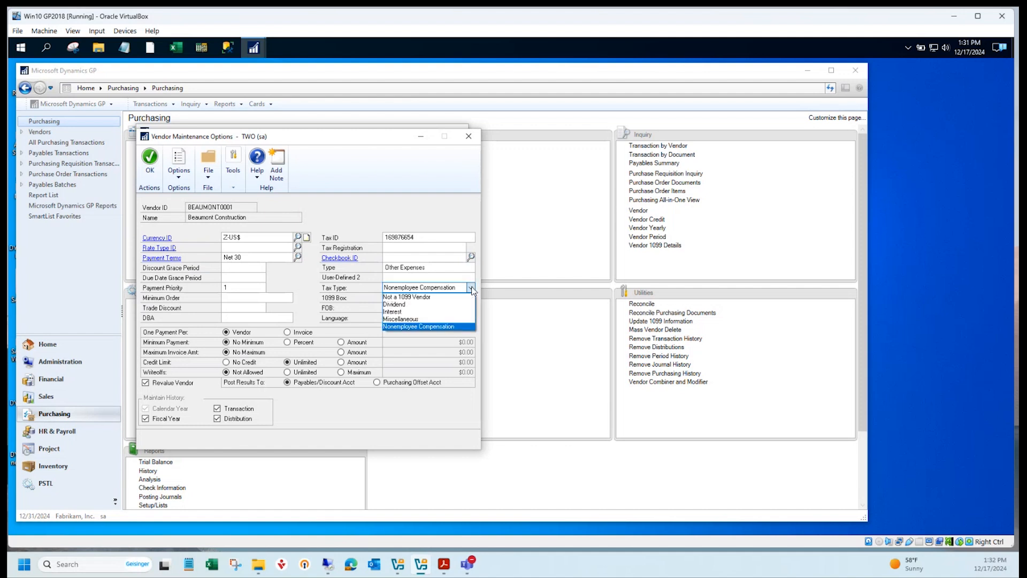
pyautogui.click(471, 289)
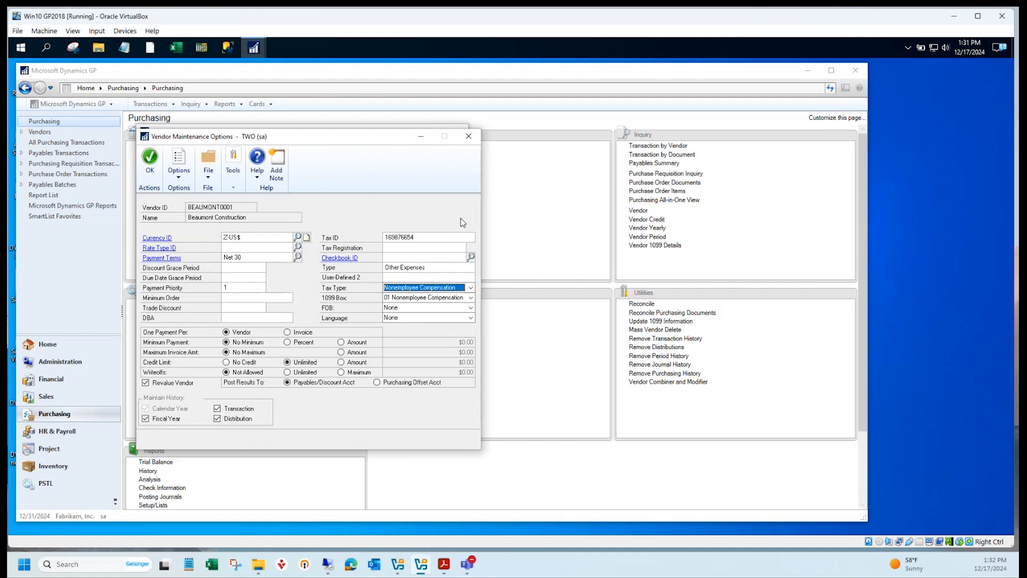
pyautogui.click(472, 290)
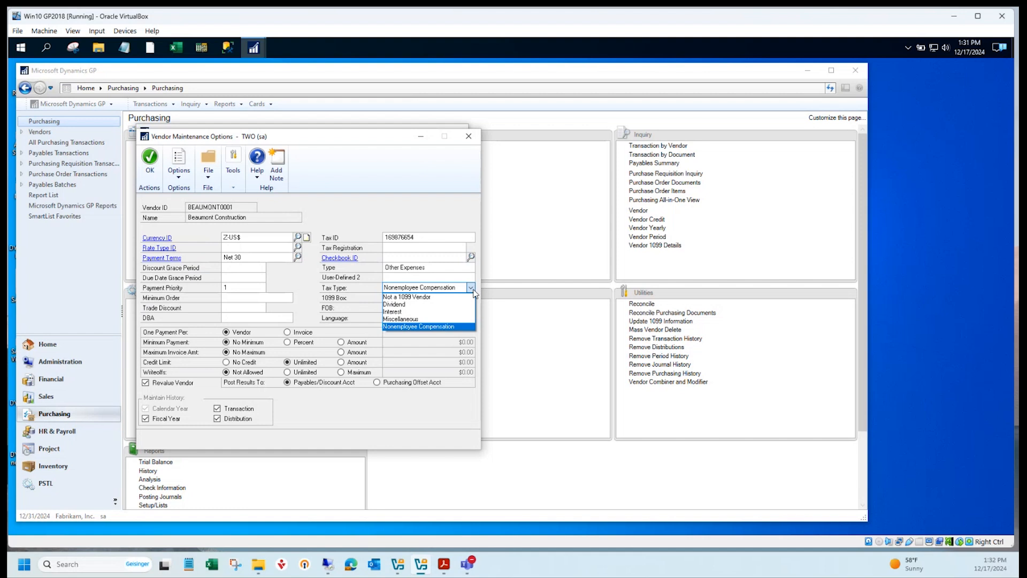
pyautogui.click(473, 291)
pyautogui.click(461, 138)
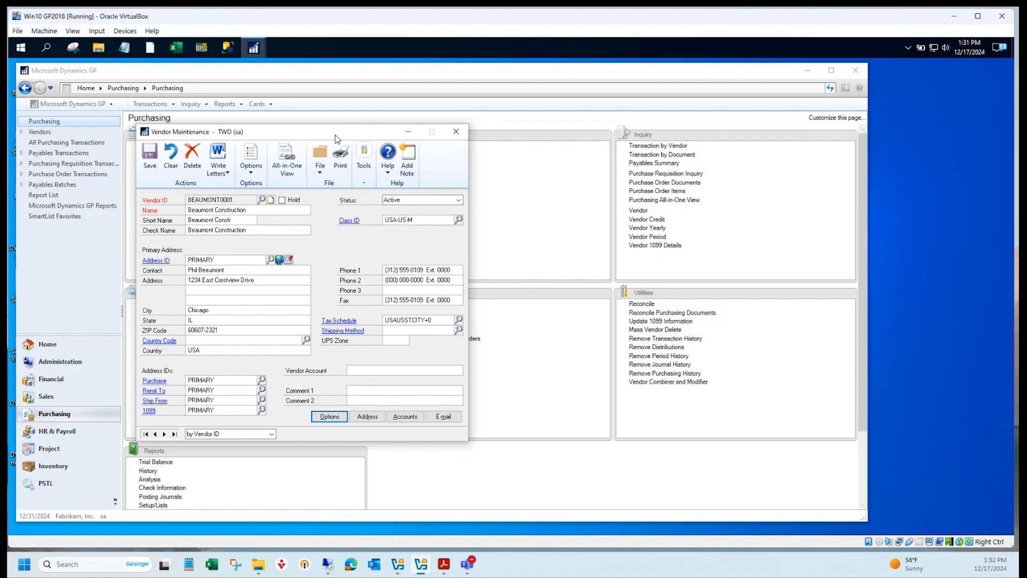
pyautogui.moveTo(335, 135); pyautogui.dragTo(348, 124)
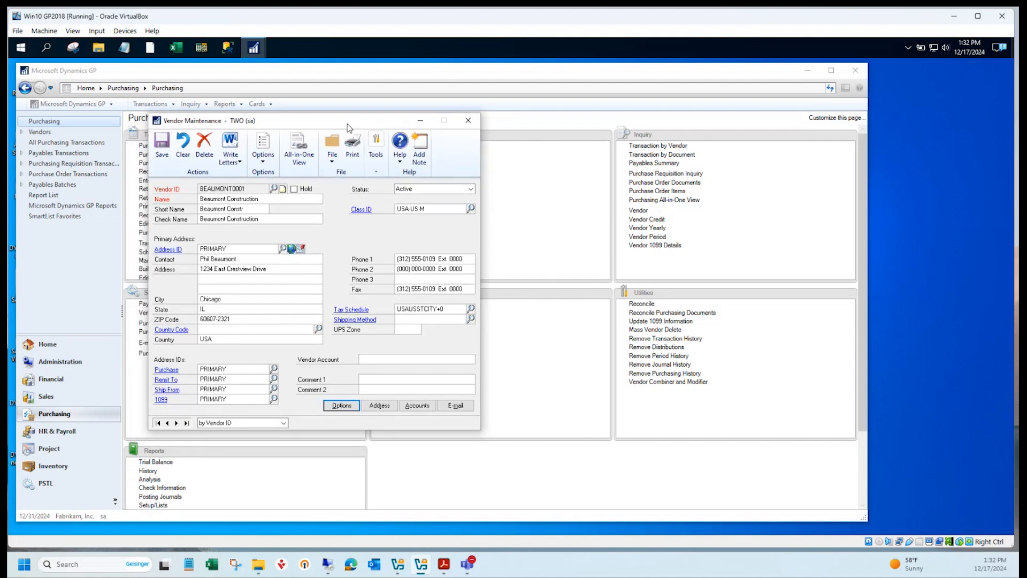
pyautogui.moveTo(348, 124); pyautogui.dragTo(350, 132)
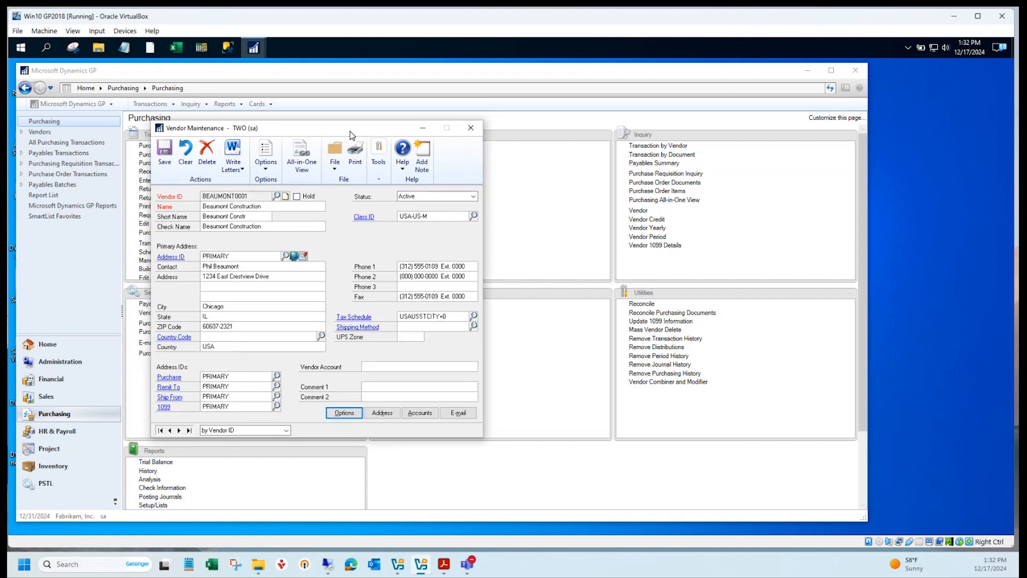
pyautogui.click(471, 129)
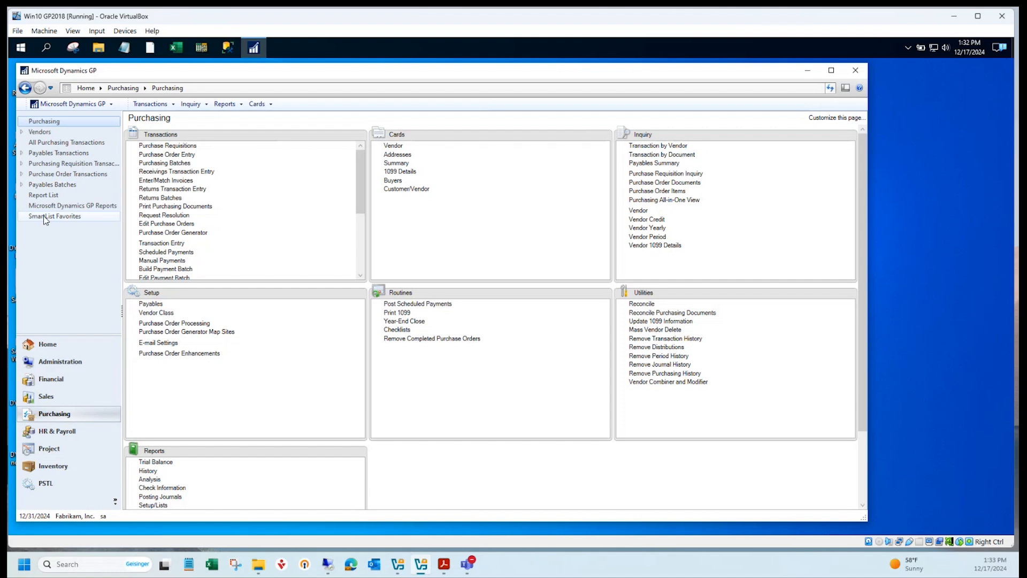
# - Open SmartList and display the 1099 Vendors favorite for the Purchasing vendors
pyautogui.click(75, 110)
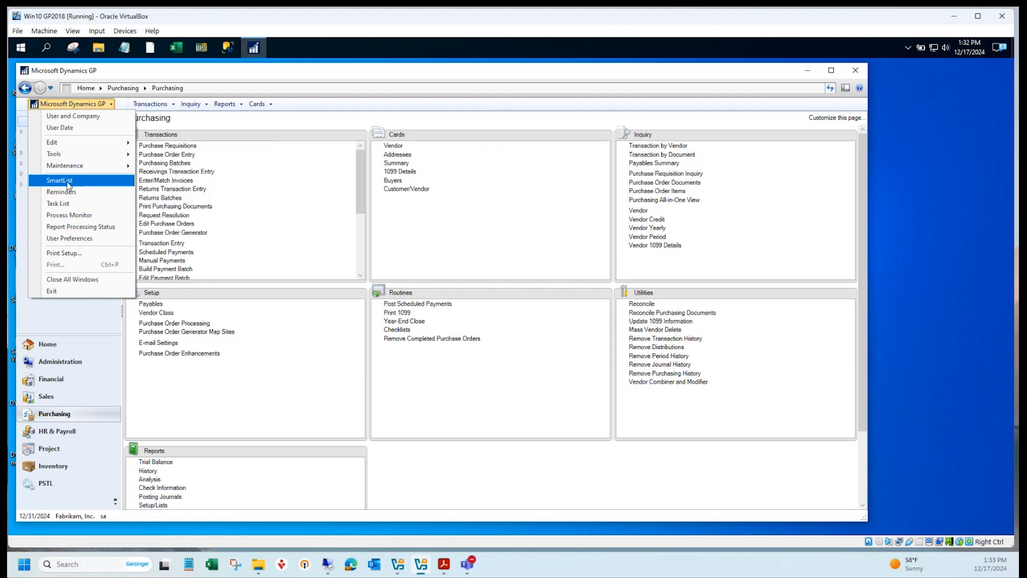
pyautogui.click(69, 181)
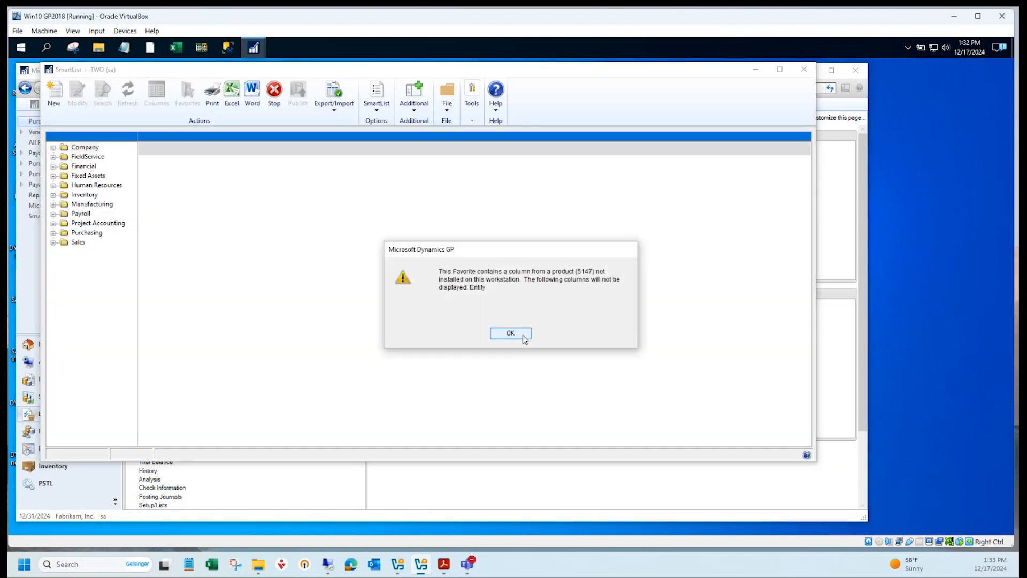
pyautogui.click(522, 335)
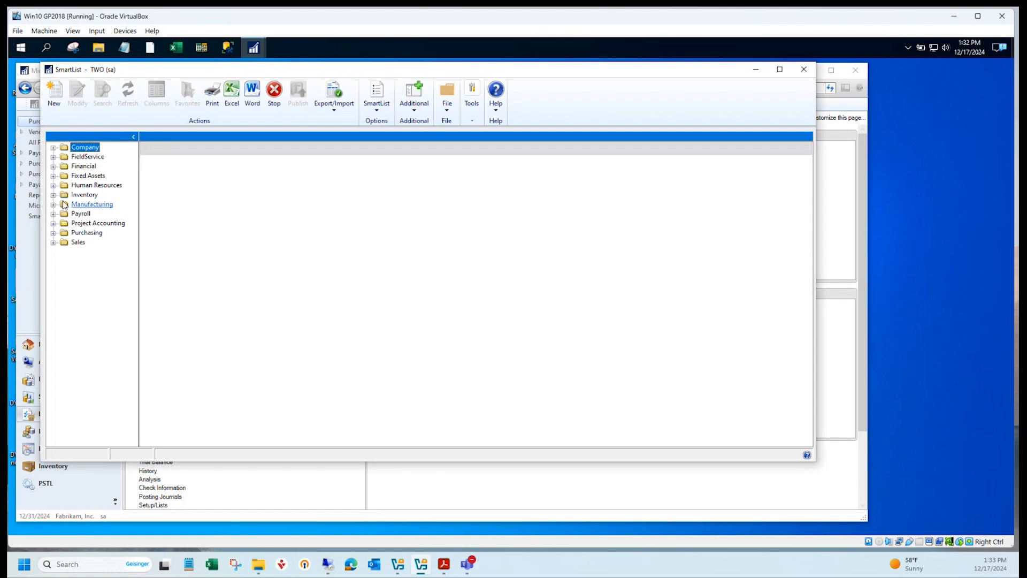
pyautogui.click(53, 234)
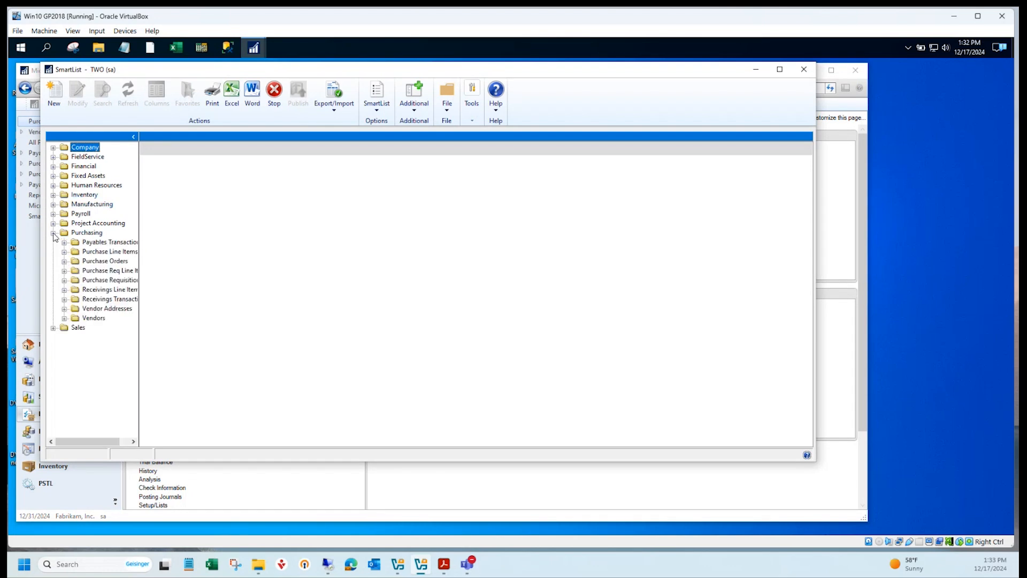
pyautogui.click(64, 319)
pyautogui.click(105, 337)
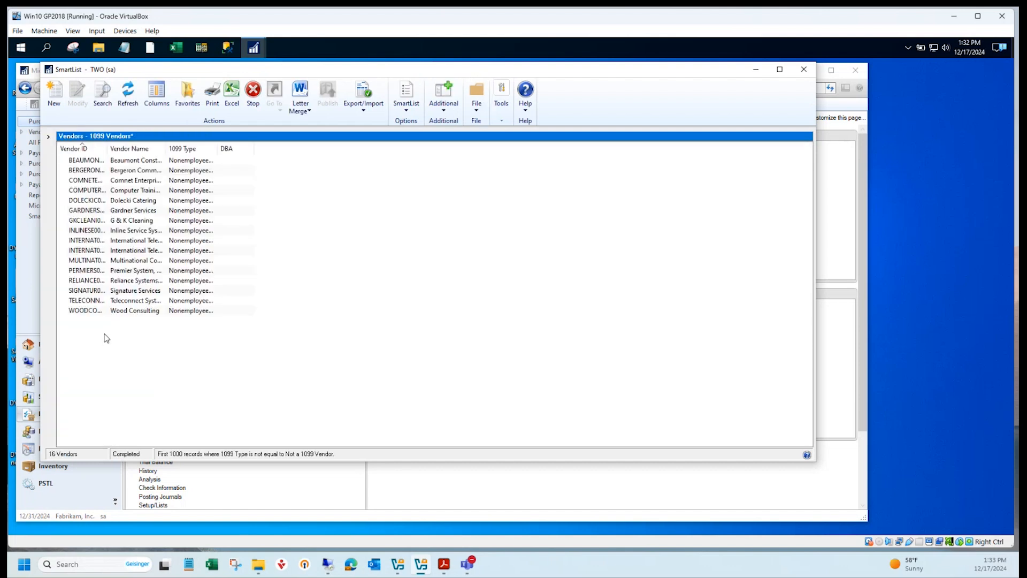
# - Look at the Vendor Balance favorite and switch to the full Vendors list in SmartList
pyautogui.click(49, 138)
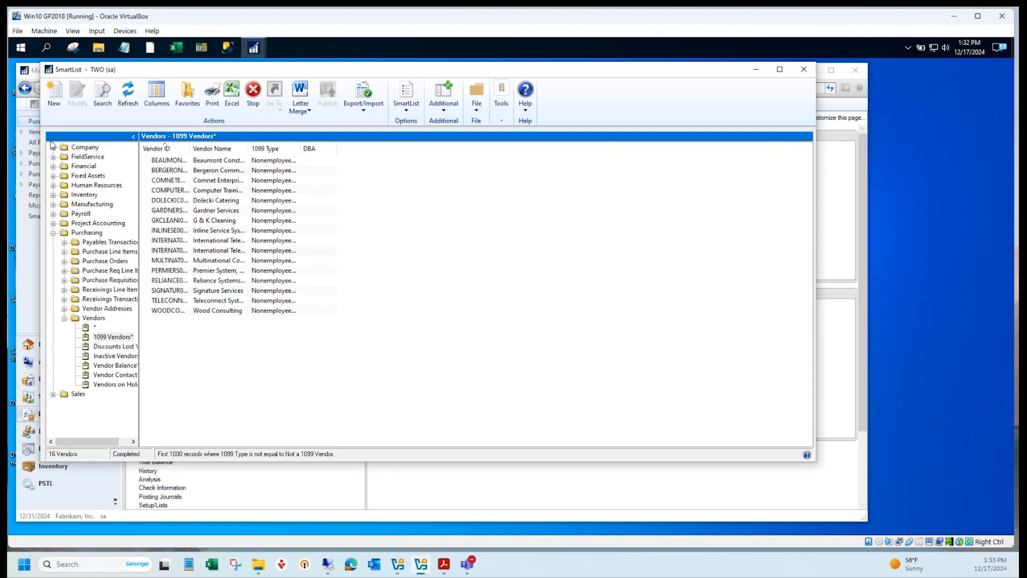
pyautogui.click(109, 365)
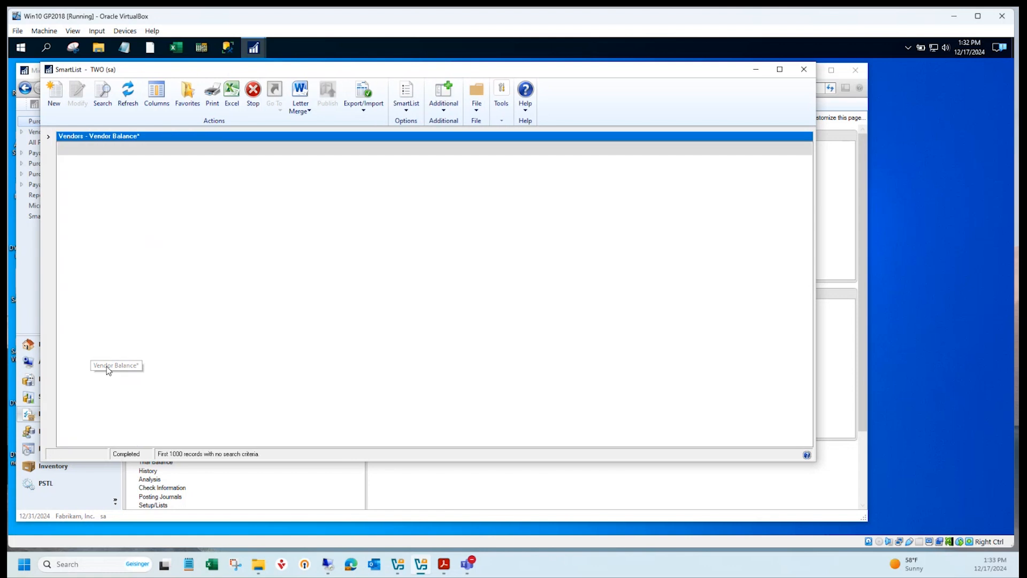
pyautogui.click(50, 138)
pyautogui.click(93, 320)
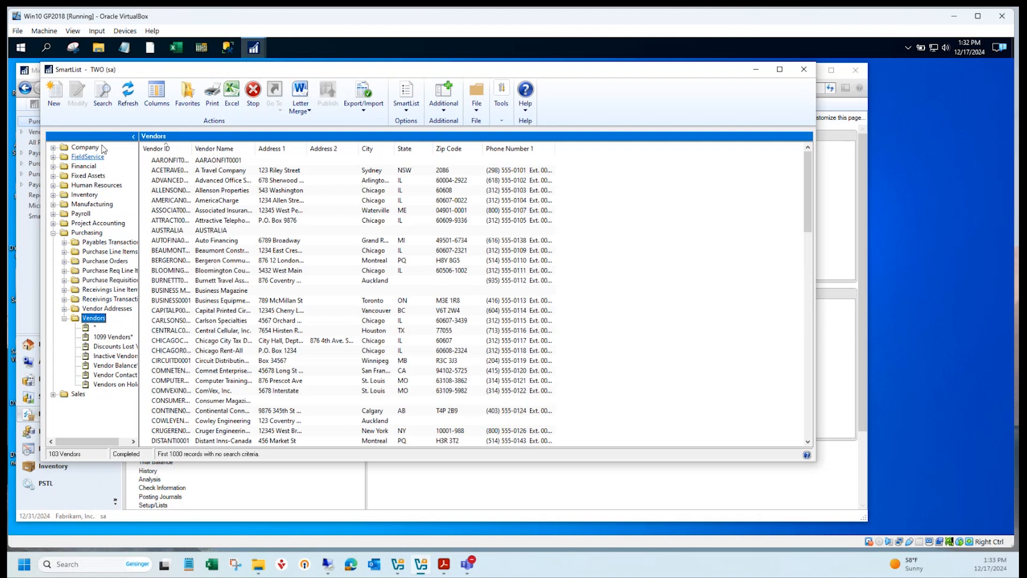
# - Add the 1099 Type column to the Vendors list and widen it to show the full type names
pyautogui.click(153, 96)
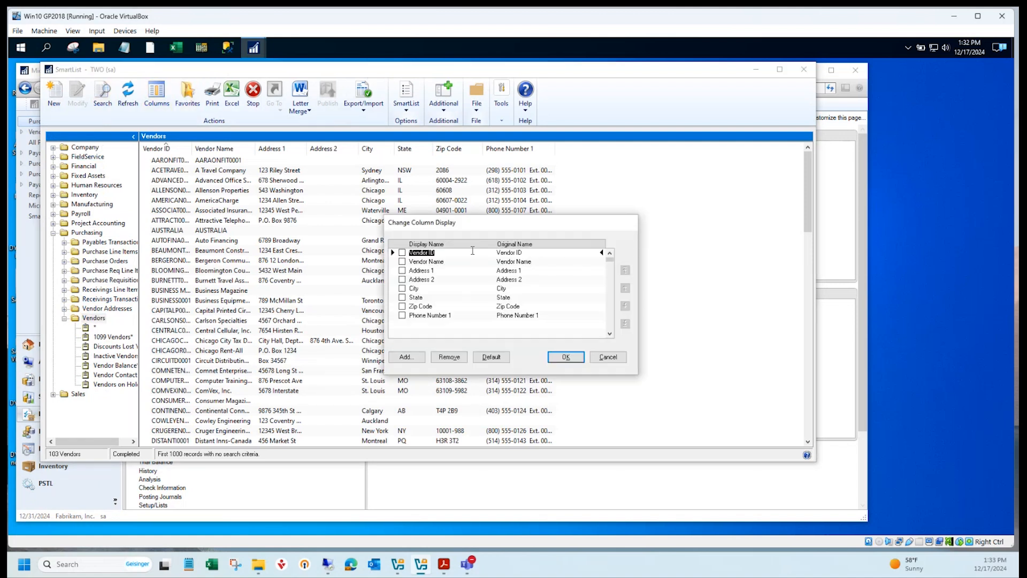
pyautogui.click(407, 357)
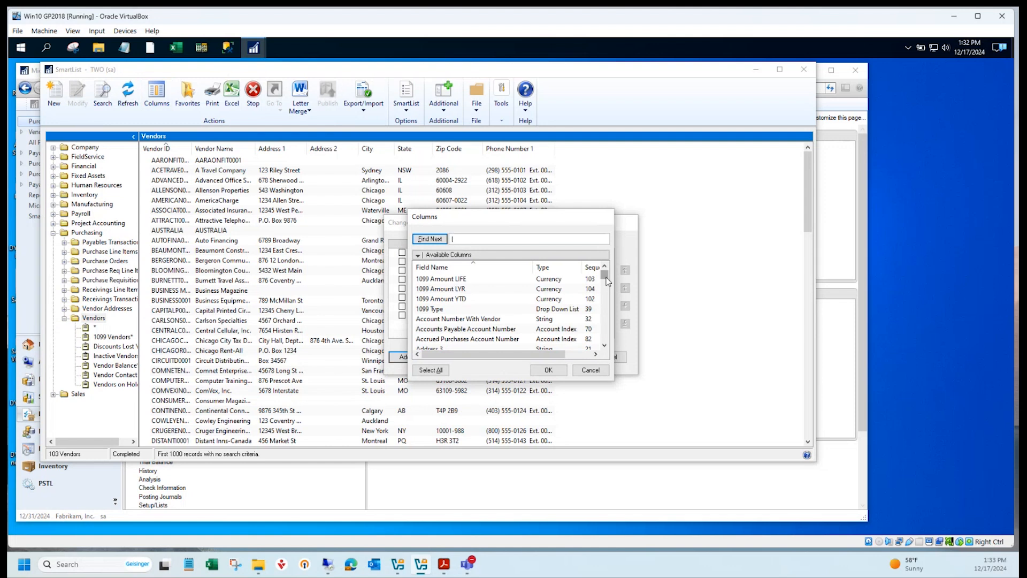
pyautogui.click(430, 310)
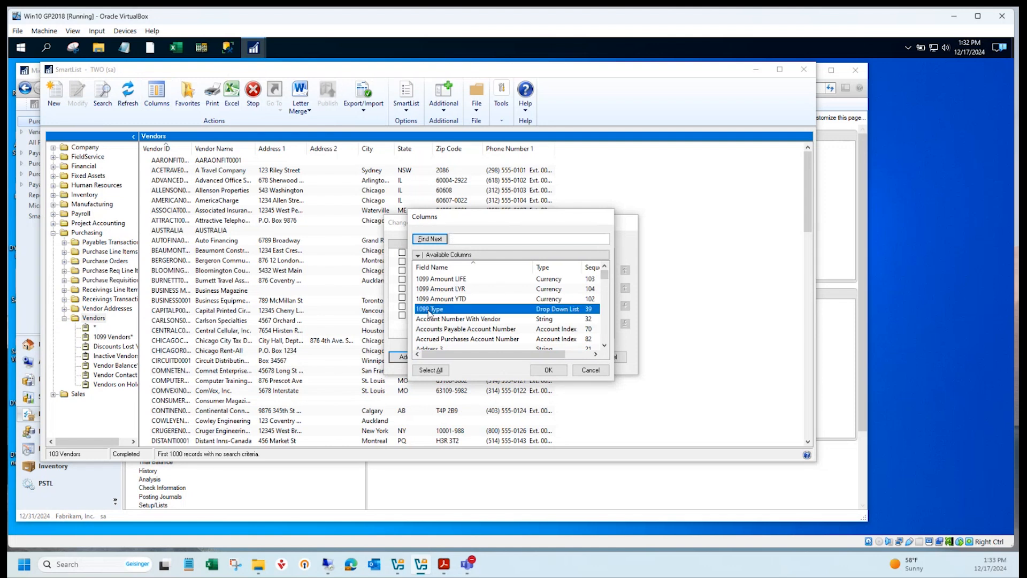
pyautogui.click(561, 372)
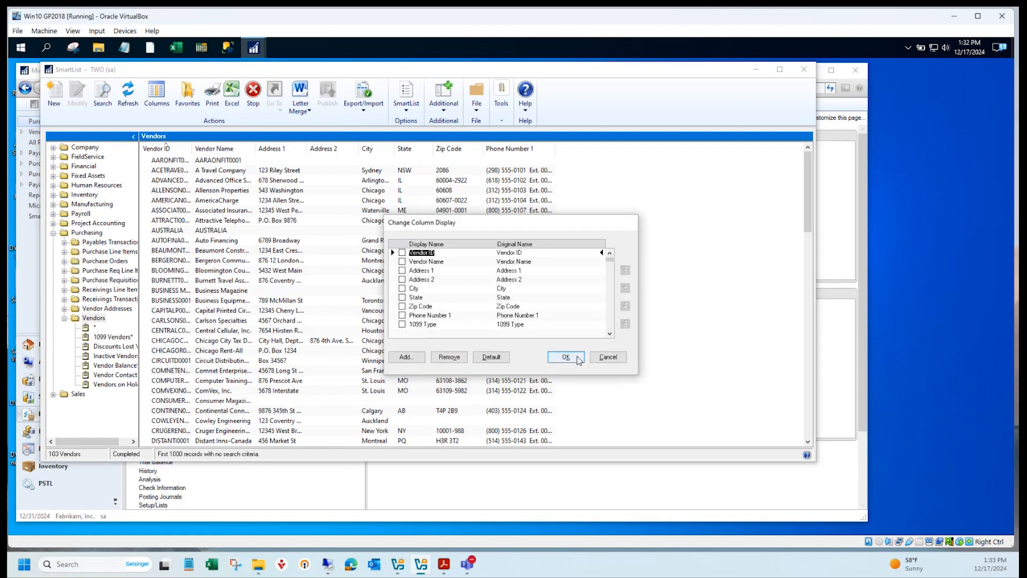
pyautogui.click(578, 359)
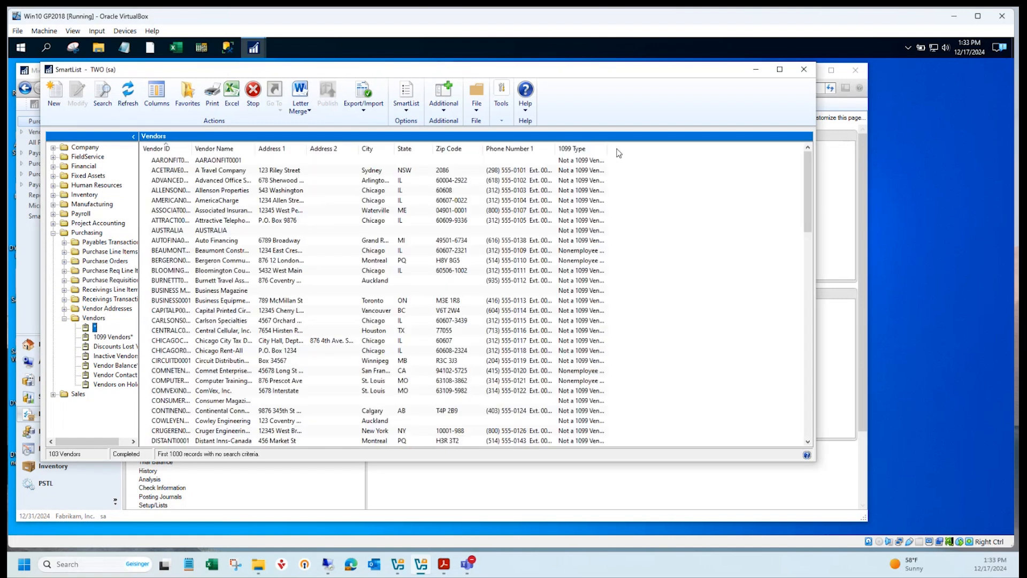
pyautogui.moveTo(609, 149); pyautogui.dragTo(652, 149)
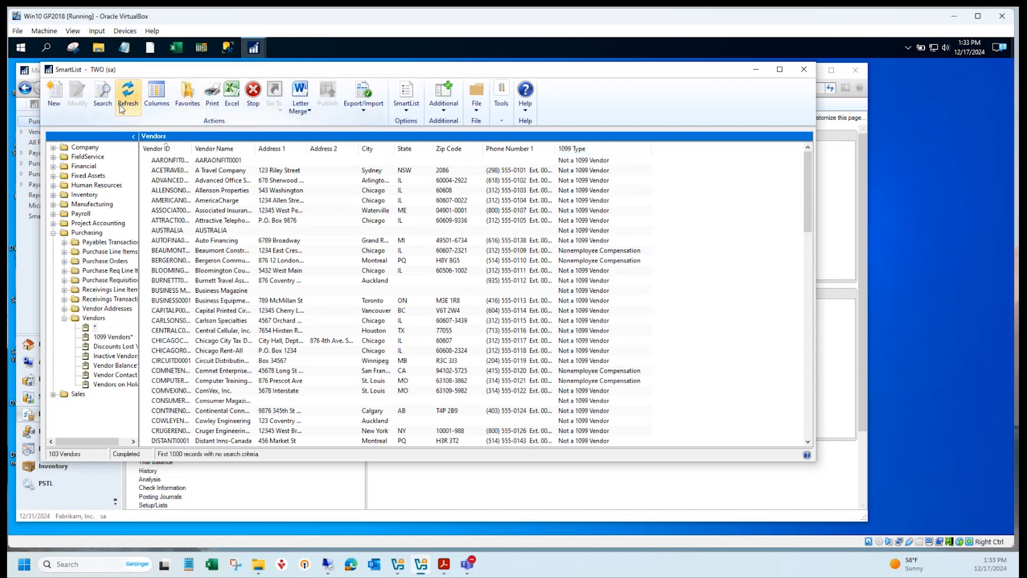
# - Filter the Vendors list to 1099 Type is not equal to Not a 1099 Vendor, widen the 1099 Type column, and close SmartList
pyautogui.click(102, 105)
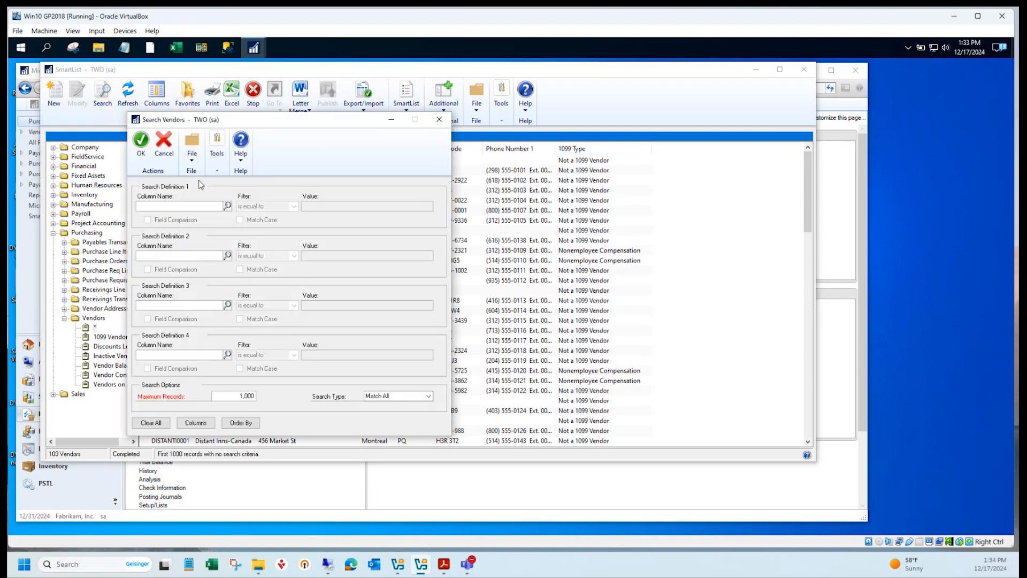
pyautogui.click(227, 206)
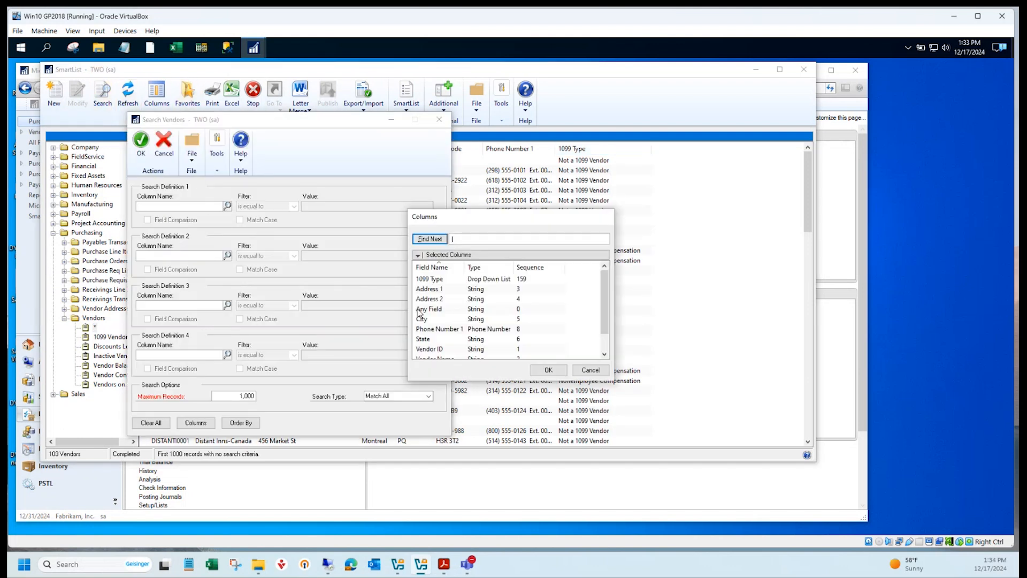
pyautogui.click(430, 280)
pyautogui.click(548, 369)
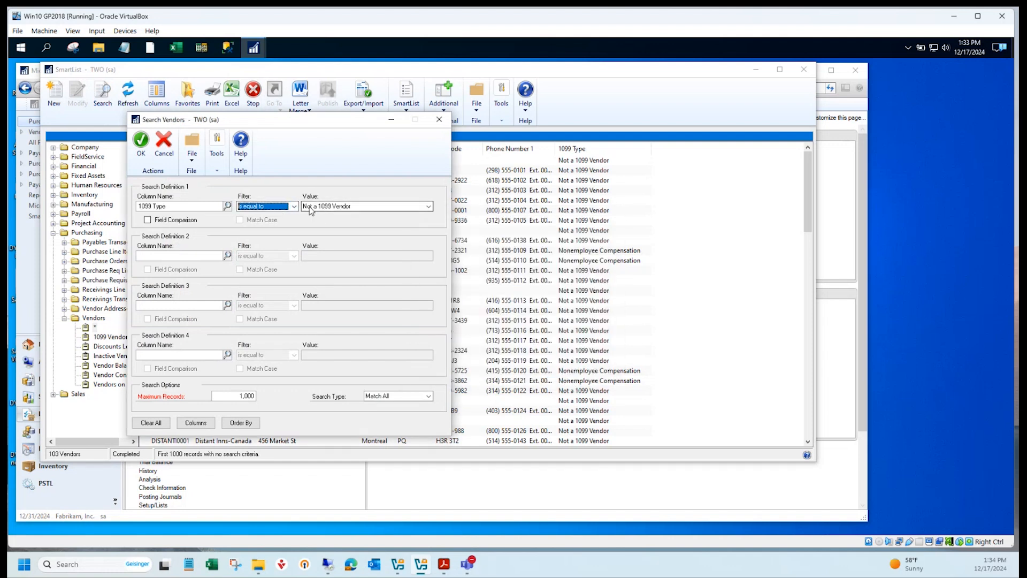
pyautogui.click(294, 206)
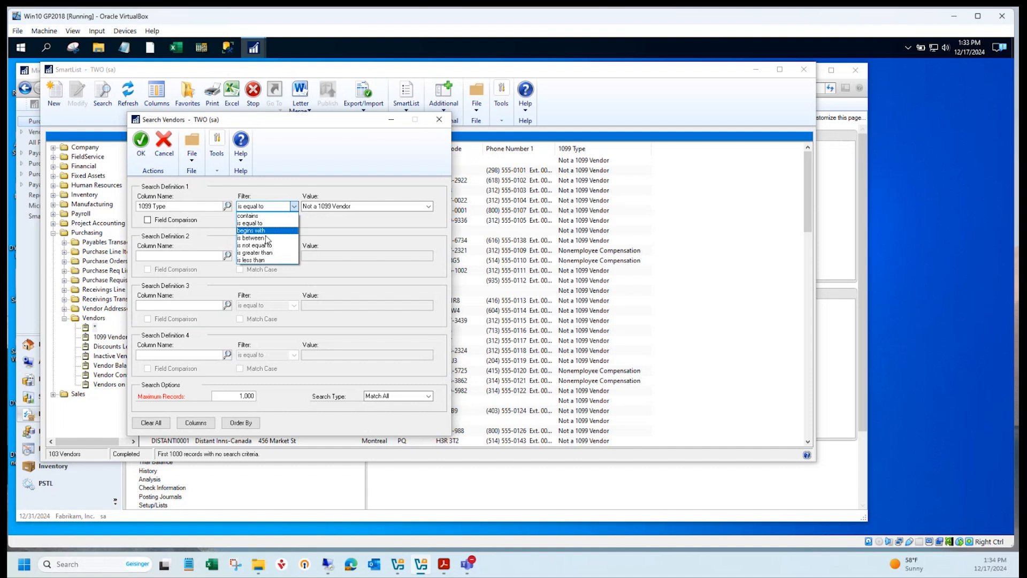
pyautogui.click(266, 245)
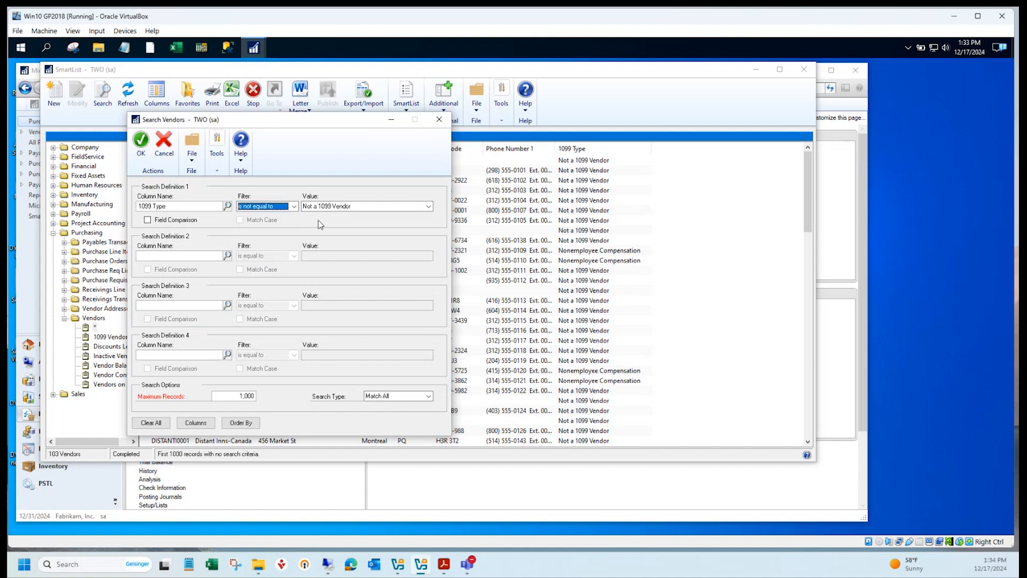
pyautogui.click(137, 158)
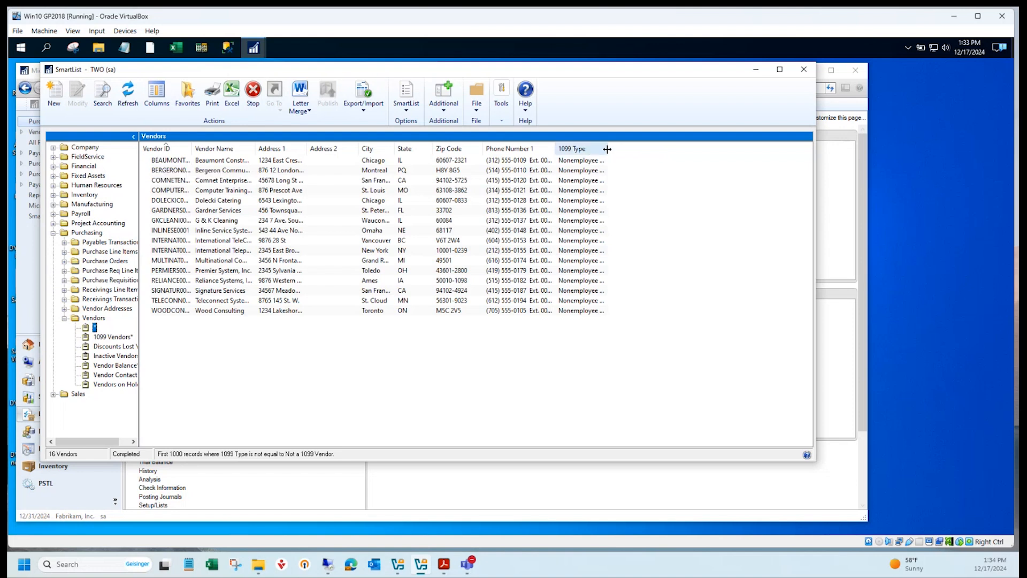
pyautogui.moveTo(605, 155); pyautogui.dragTo(637, 154)
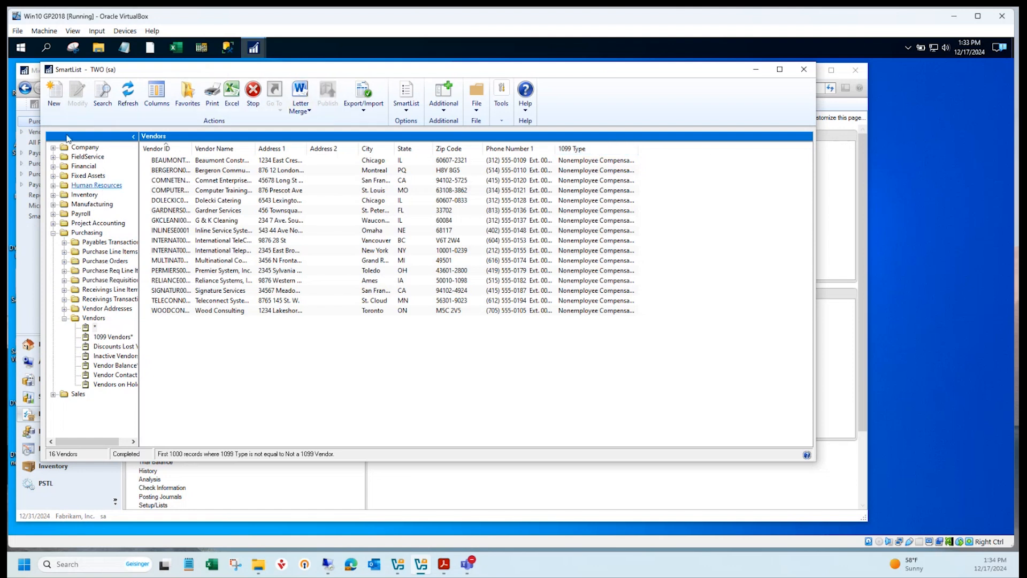
pyautogui.click(804, 76)
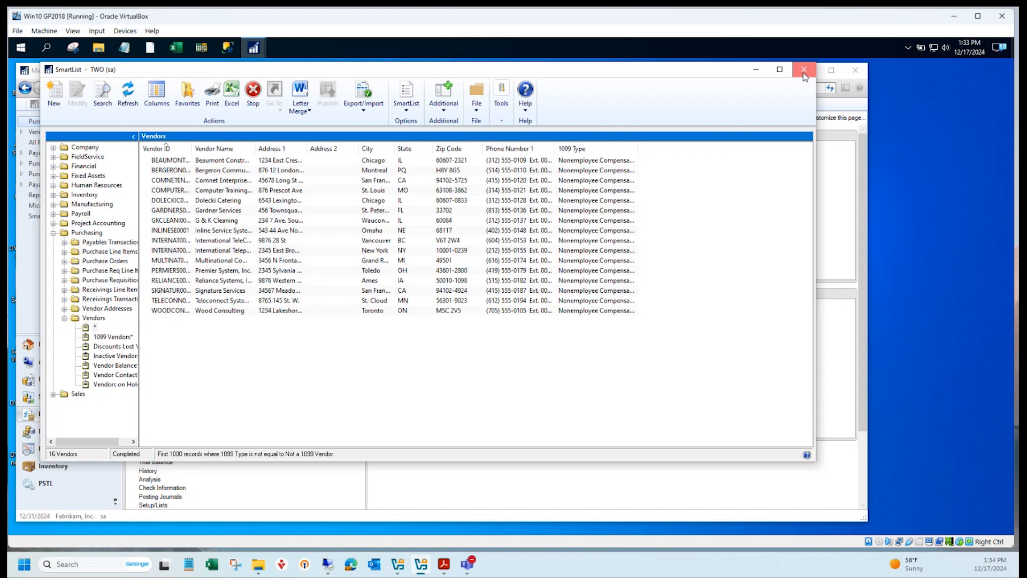
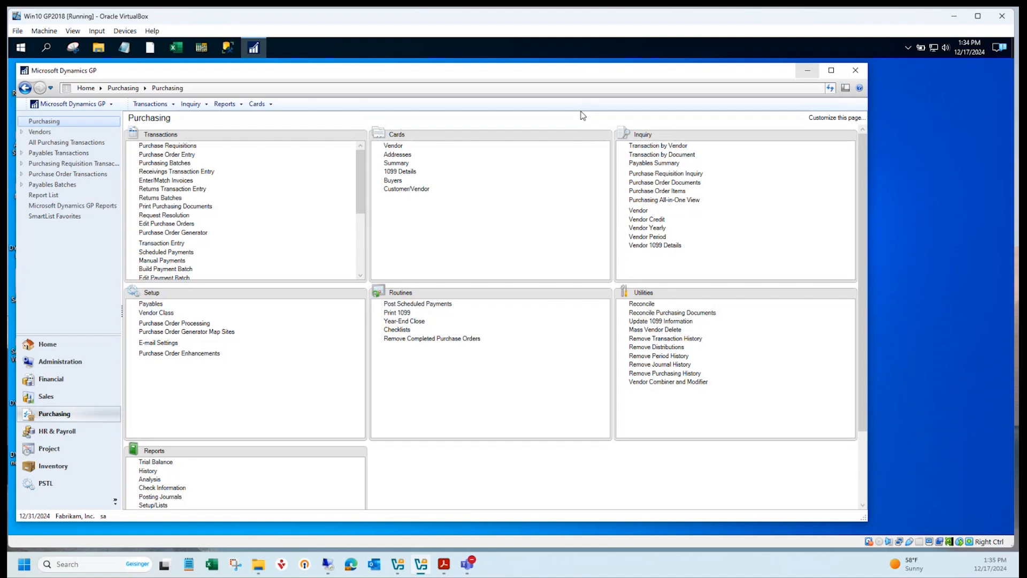
# - Open the vendor 1099 Details card and load vendor BEAUMONT0001
pyautogui.click(408, 171)
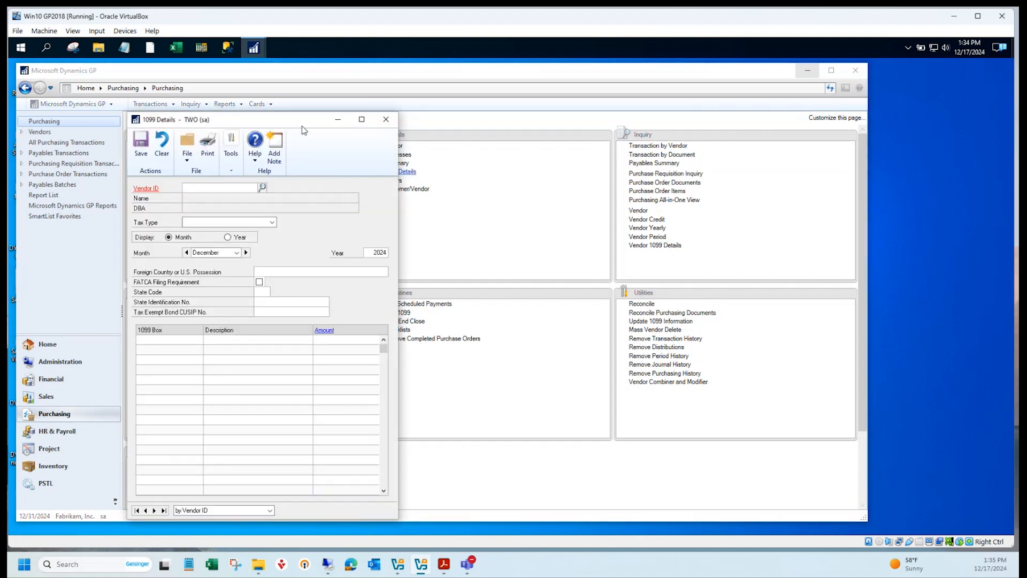
pyautogui.moveTo(301, 126); pyautogui.dragTo(310, 119)
pyautogui.click(273, 181)
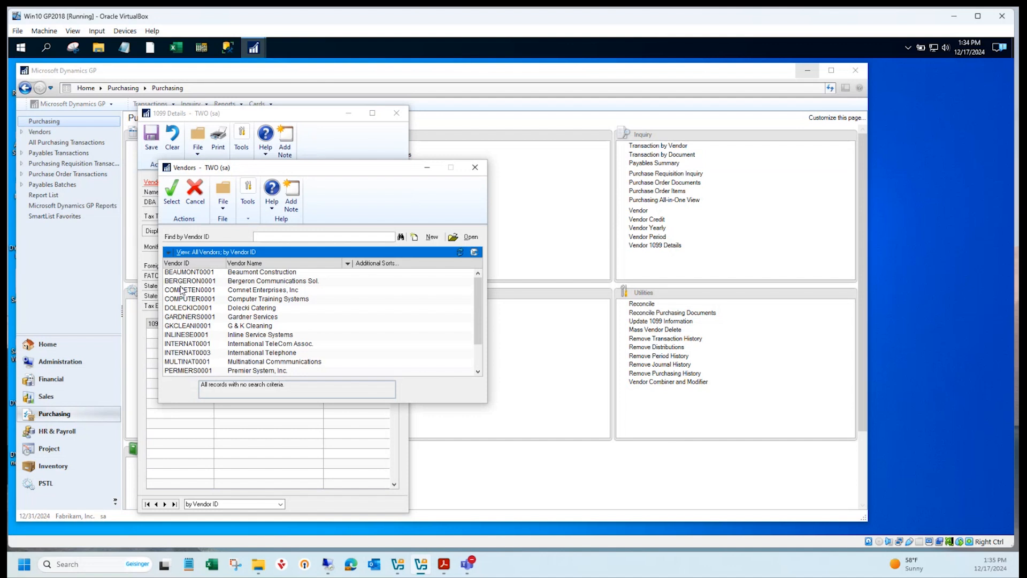
pyautogui.click(182, 272)
pyautogui.click(170, 188)
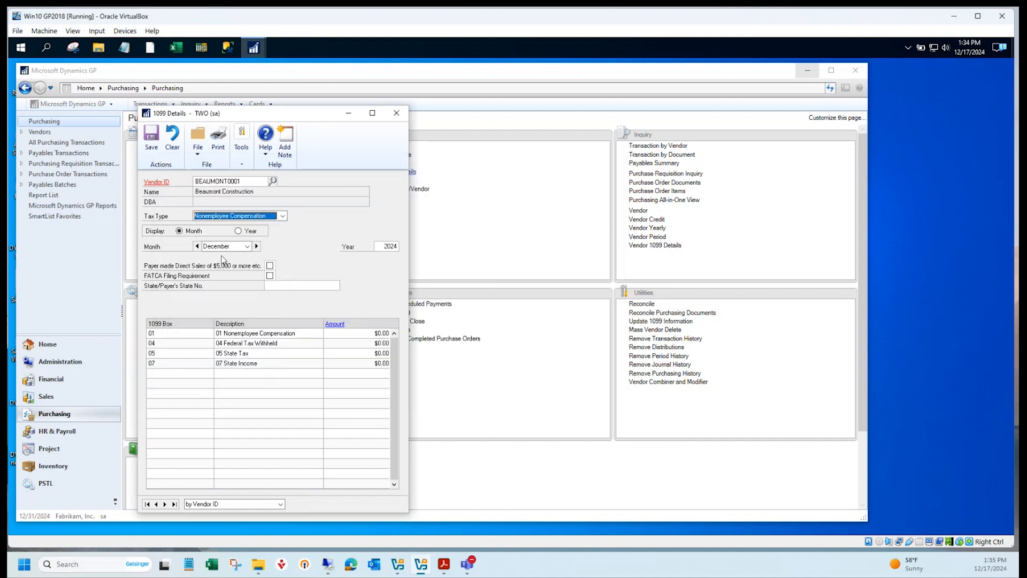
# - Review the vendor's 1099 amounts for earlier months and for the full year 2027, and close the 1099 details
pyautogui.click(197, 247)
pyautogui.click(197, 246)
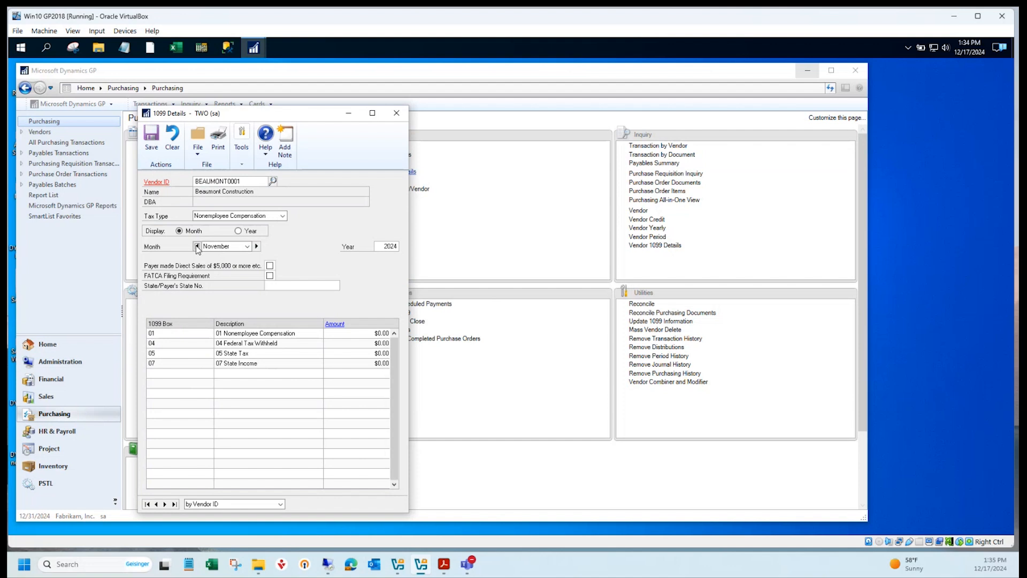
pyautogui.click(238, 231)
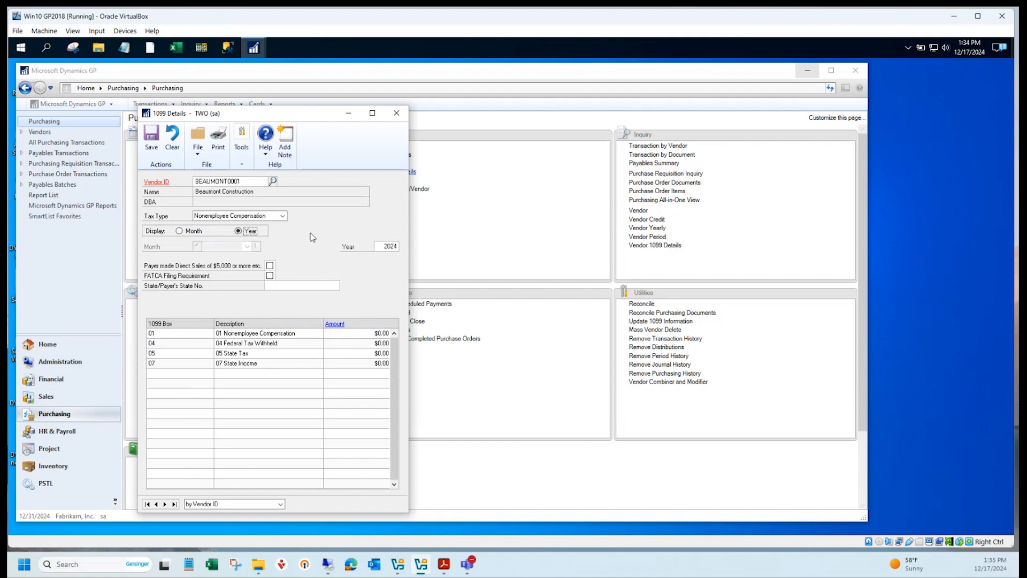
pyautogui.doubleClick(387, 246)
pyautogui.write('2027')
pyautogui.press('Tab')
pyautogui.click(401, 114)
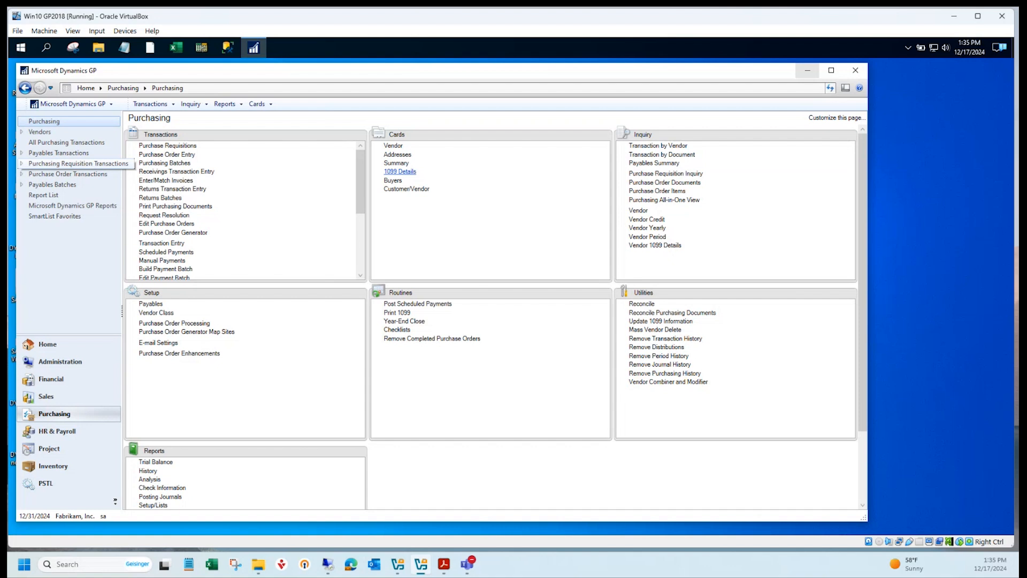
# - Open Update 1099 Information, choose to update 1099 Transactions, and try Nonemployee Compensation and Interest as the source tax type
pyautogui.click(675, 323)
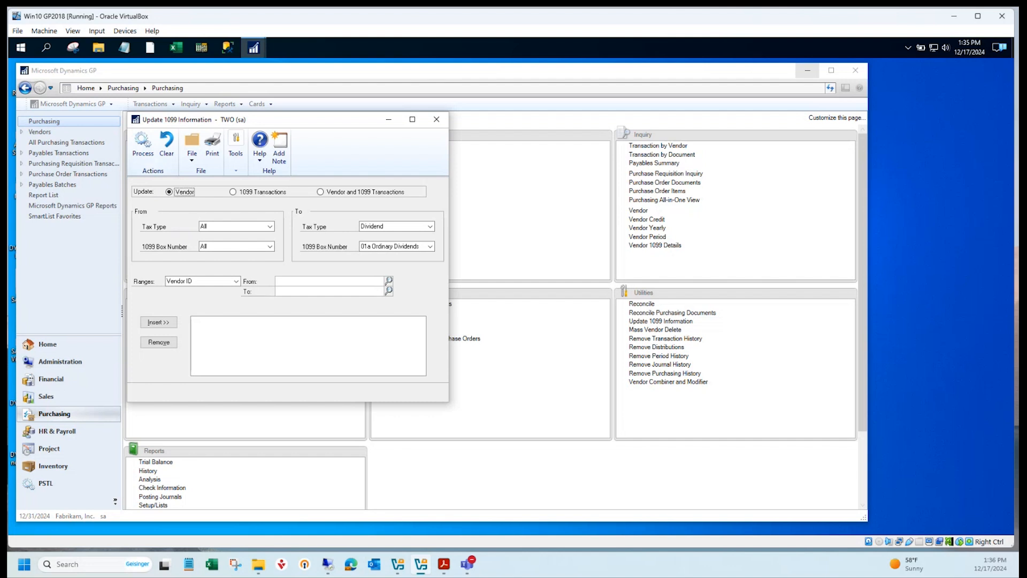
pyautogui.click(273, 193)
pyautogui.click(245, 228)
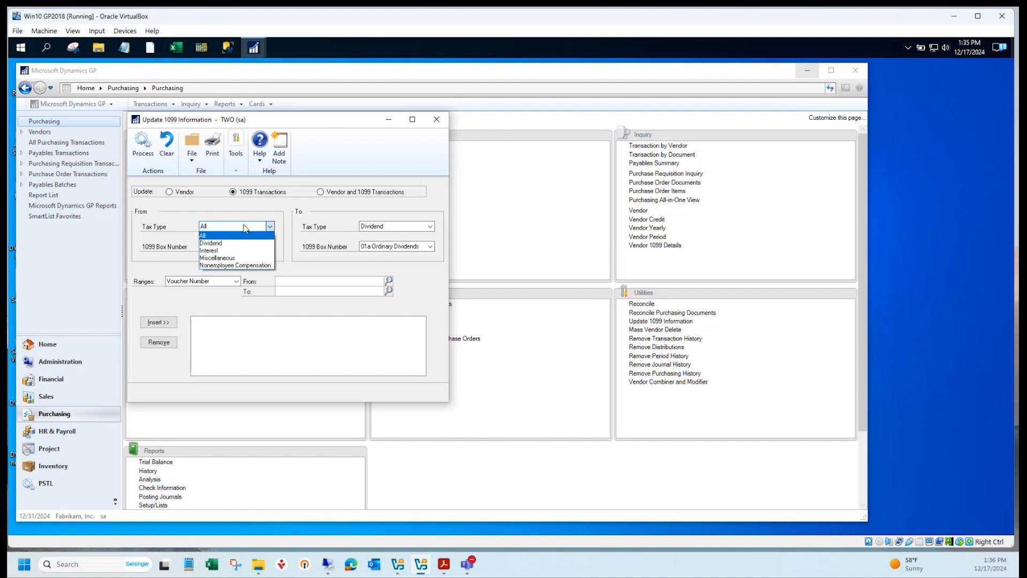
pyautogui.click(234, 265)
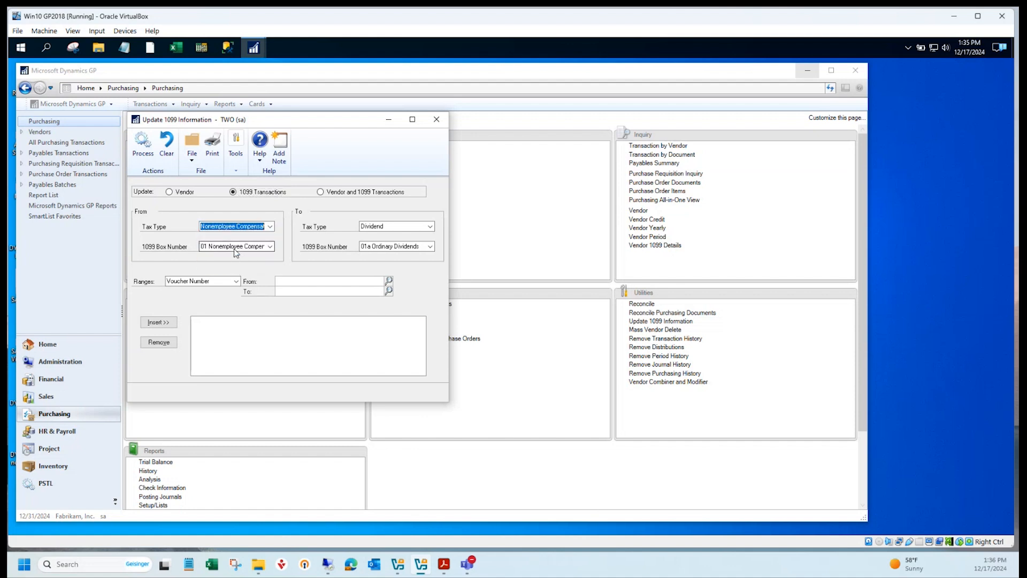
pyautogui.click(226, 229)
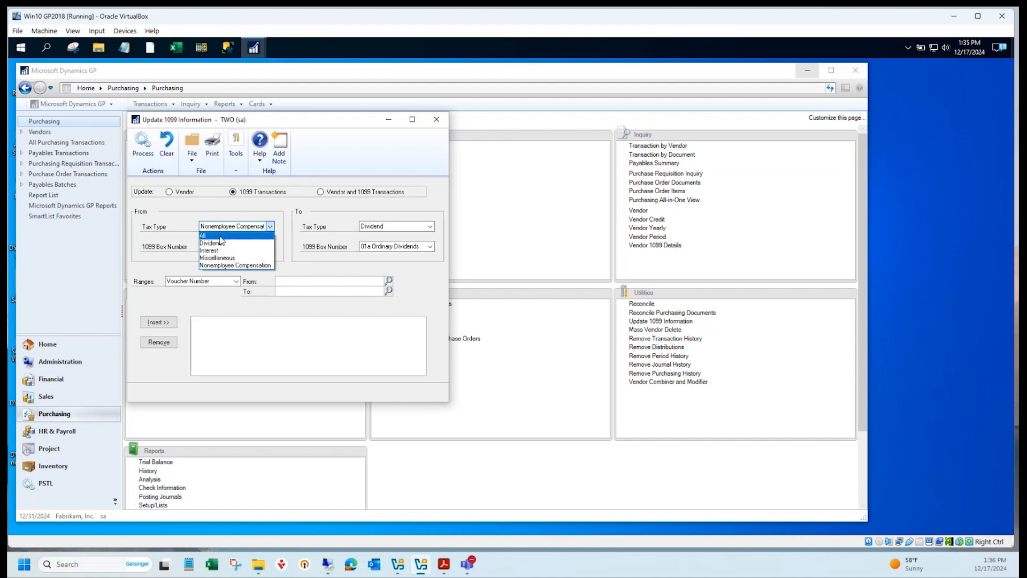
pyautogui.click(214, 252)
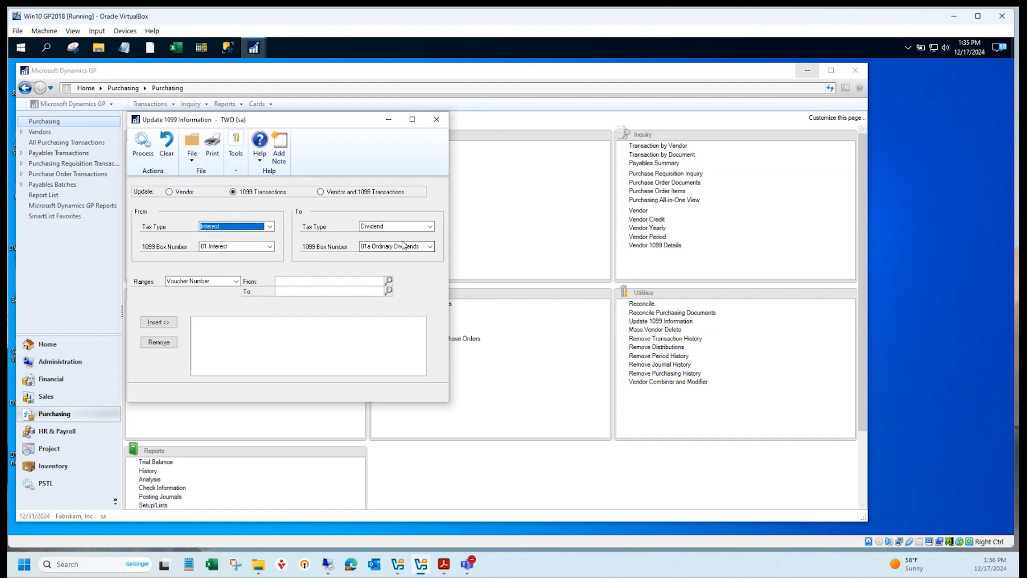
# - Set the target tax type to Nonemployee Compensation with box 01 Nonemployee Compensation, and close the update window without processing
pyautogui.click(406, 226)
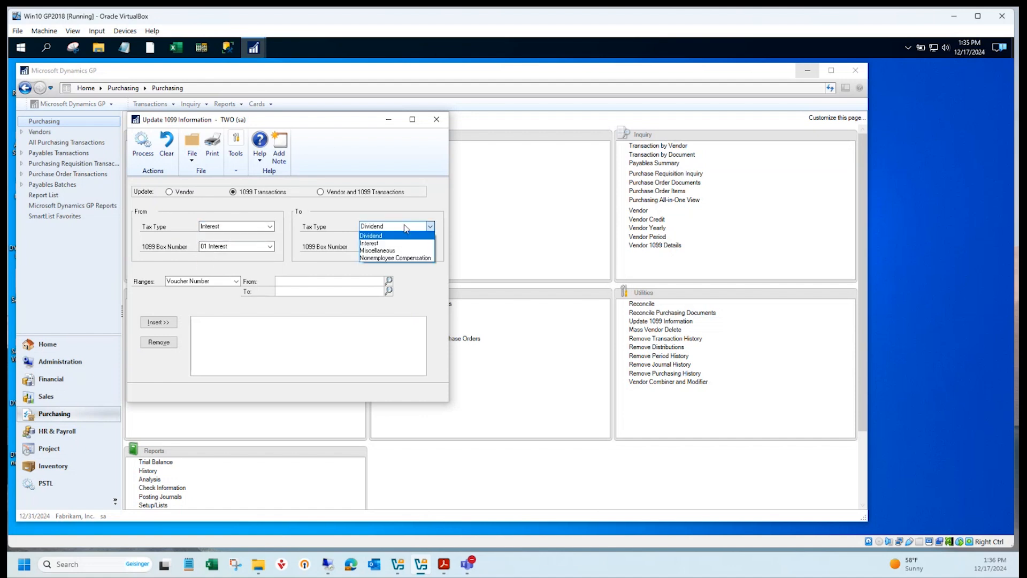
pyautogui.click(389, 258)
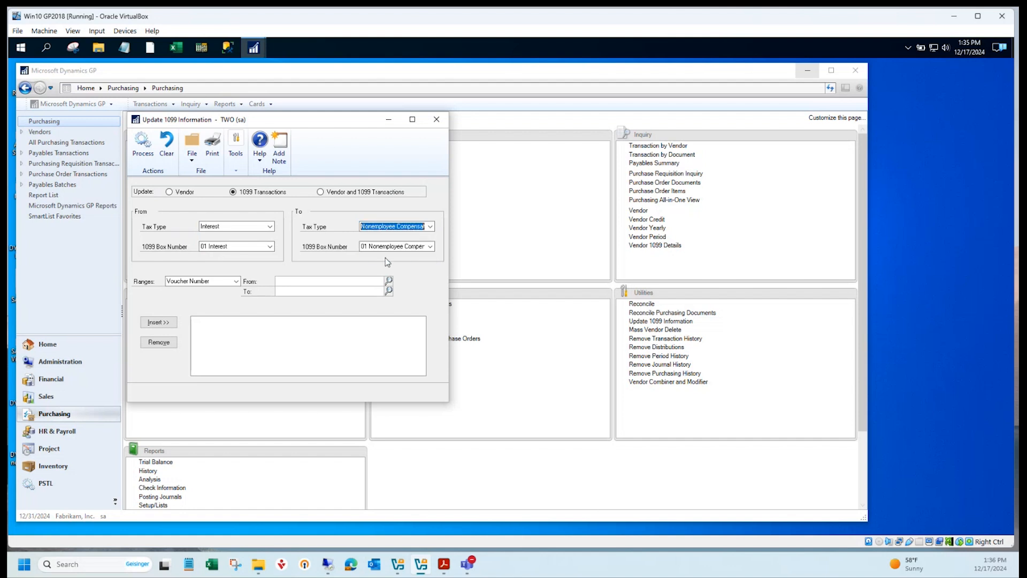
pyautogui.click(387, 248)
pyautogui.click(387, 259)
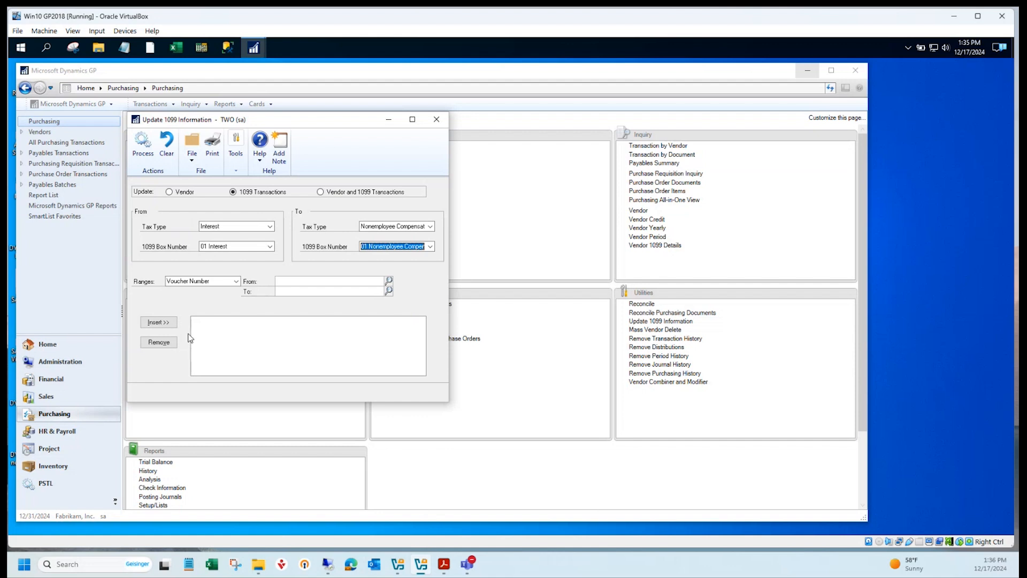
pyautogui.click(437, 120)
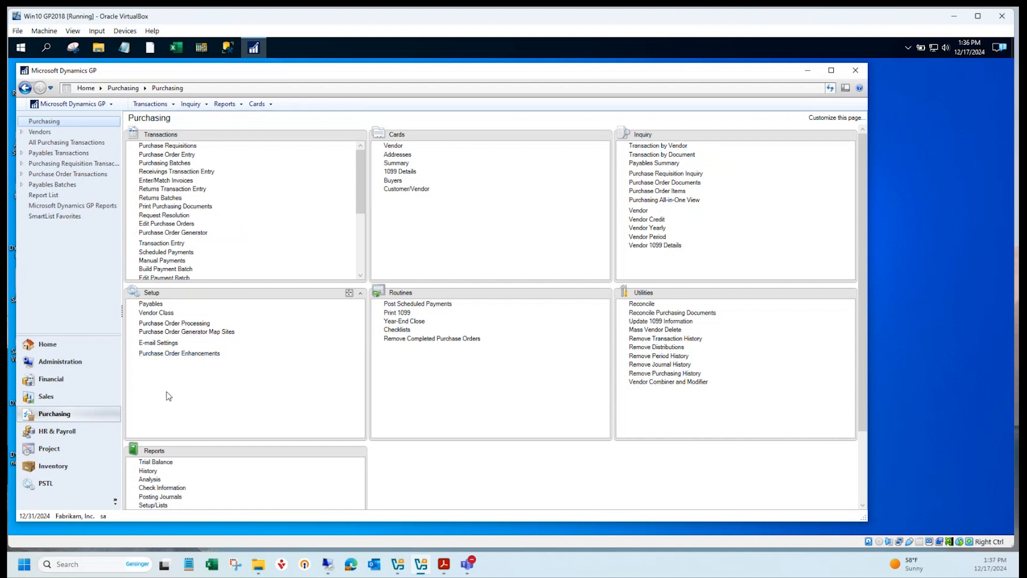
# - Open Payables Management Setup and display its 1099 Setup
pyautogui.click(151, 303)
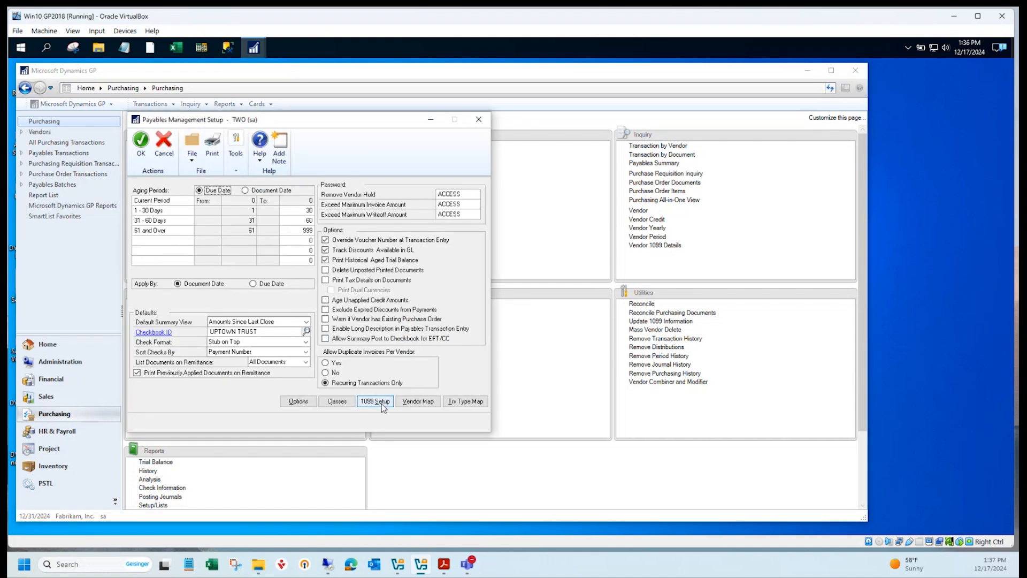
pyautogui.moveTo(244, 122); pyautogui.dragTo(376, 113)
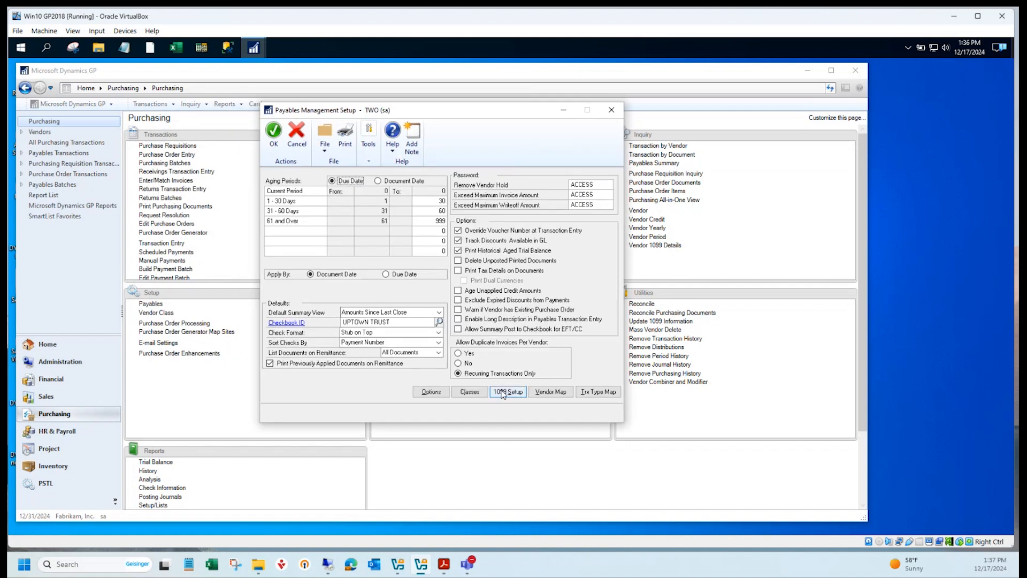
pyautogui.click(506, 391)
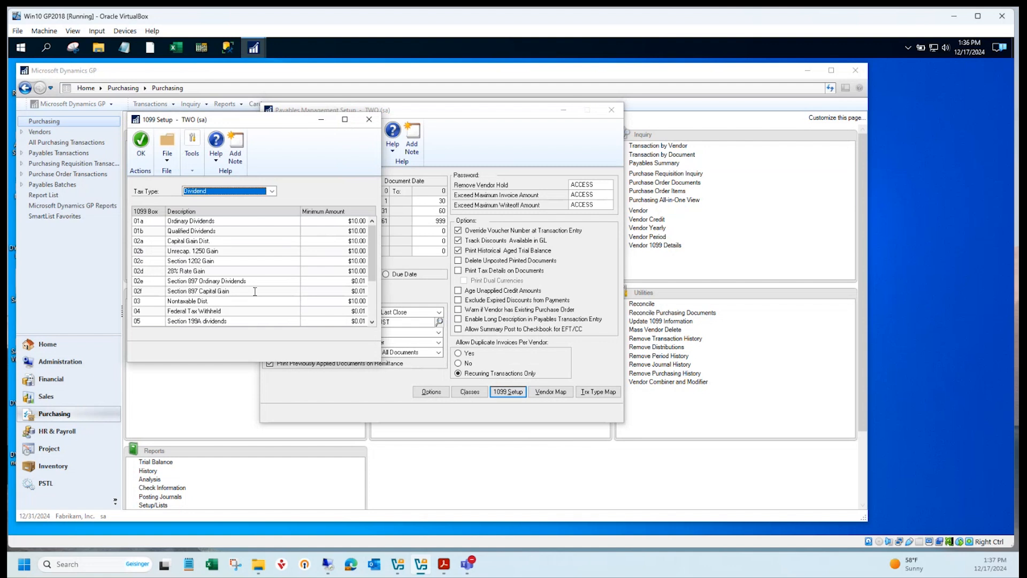
# - Reopen the 1099 Setup by way of the application-wide Purchasing setup for Payables
pyautogui.click(85, 104)
pyautogui.click(85, 105)
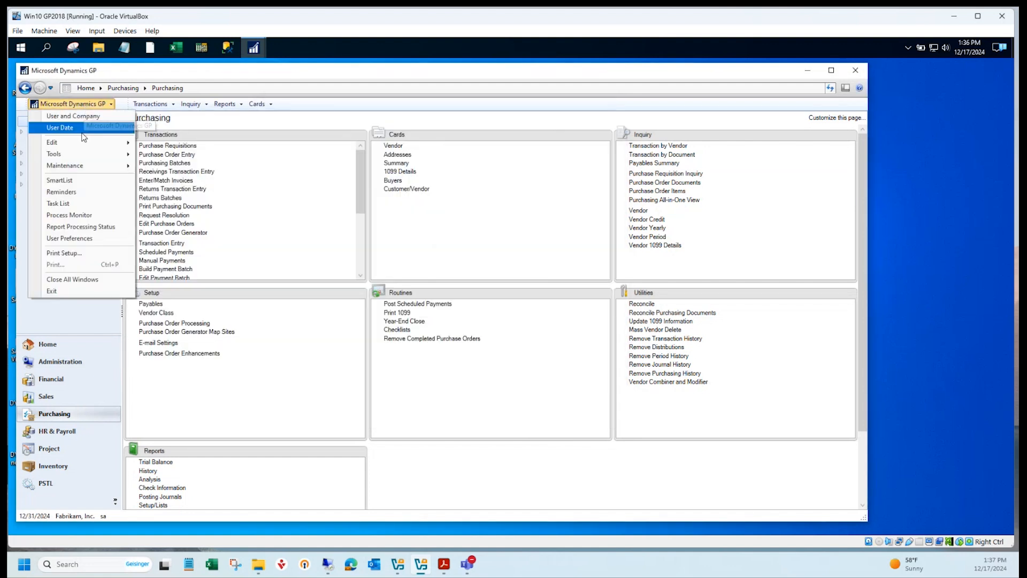
pyautogui.moveTo(83, 157)
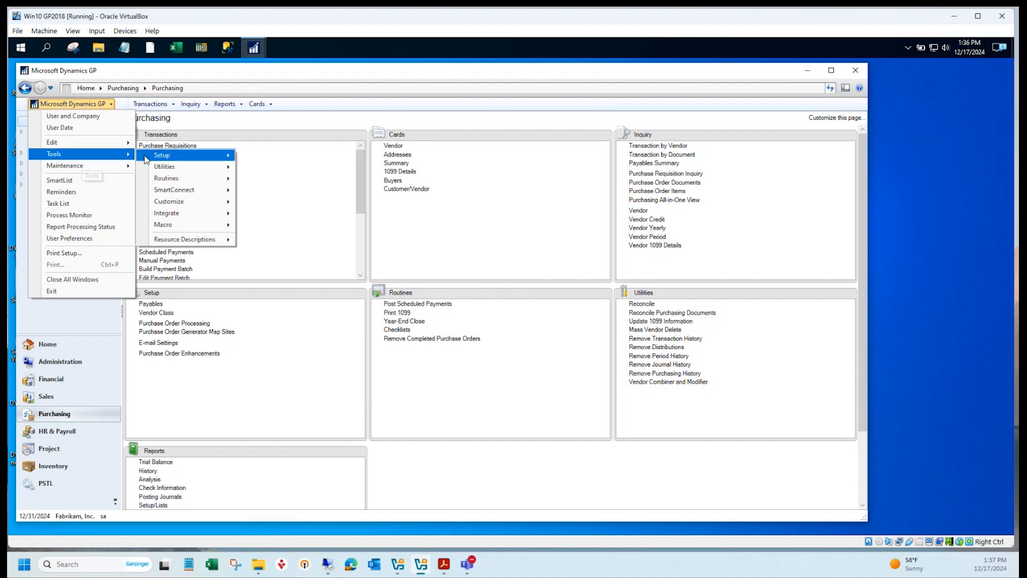
pyautogui.moveTo(196, 163)
pyautogui.moveTo(305, 227)
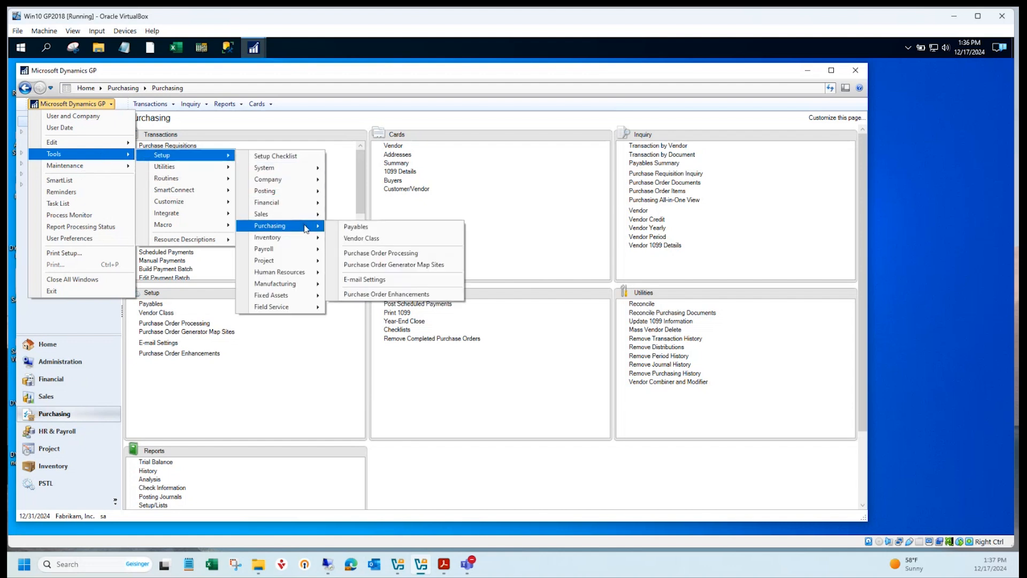
pyautogui.click(353, 230)
pyautogui.click(517, 393)
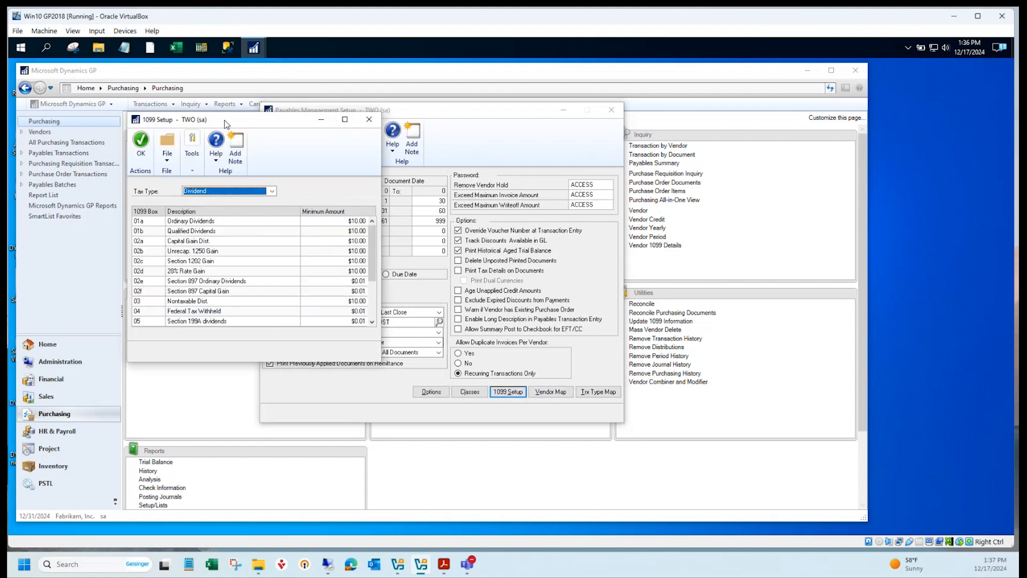
# - Examine the 1099 boxes and minimum amounts for the Nonemployee compensation and Miscellaneous tax types
pyautogui.moveTo(225, 124); pyautogui.dragTo(221, 123)
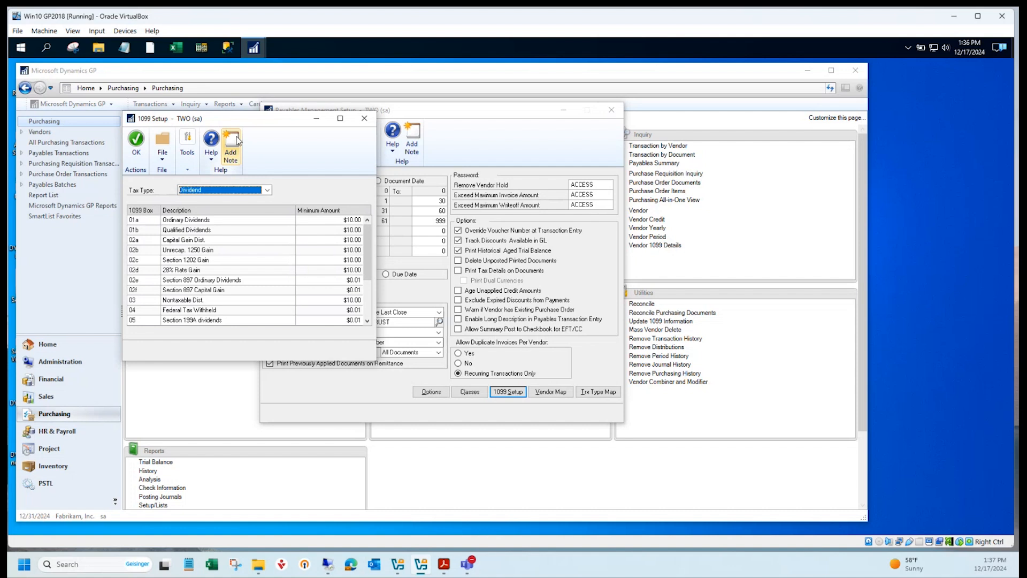
pyautogui.click(224, 194)
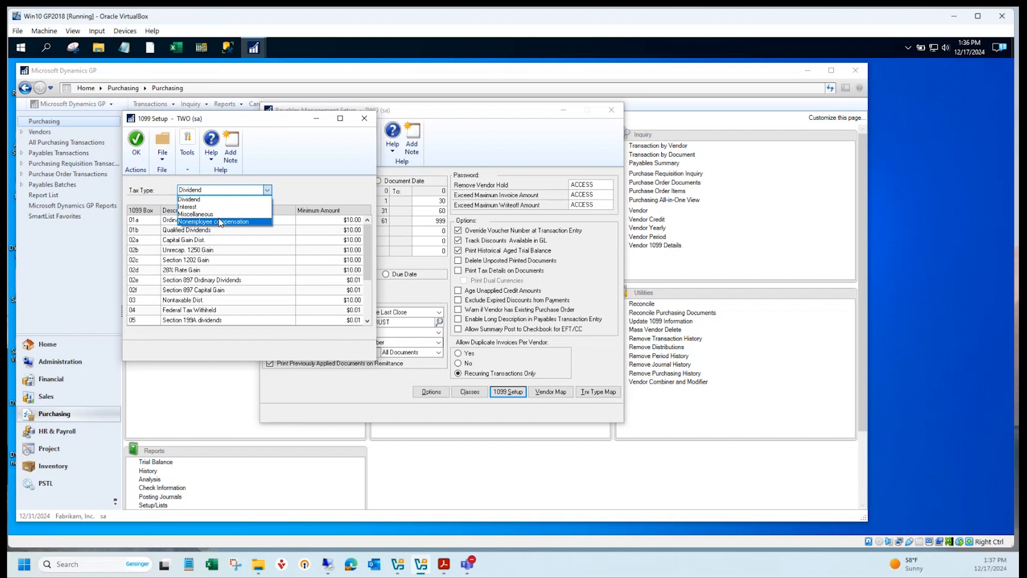
pyautogui.click(220, 222)
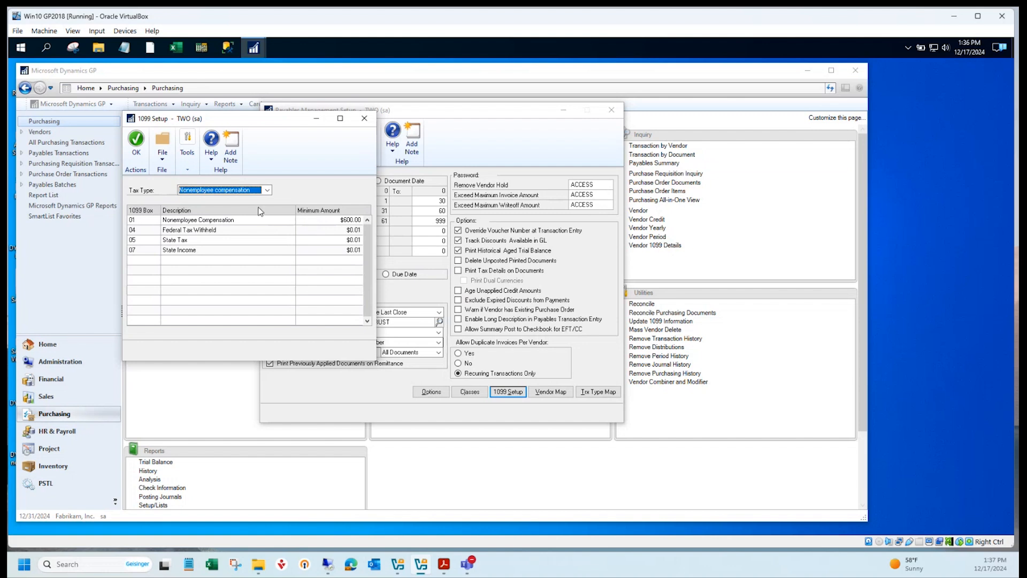
pyautogui.click(257, 190)
pyautogui.click(222, 214)
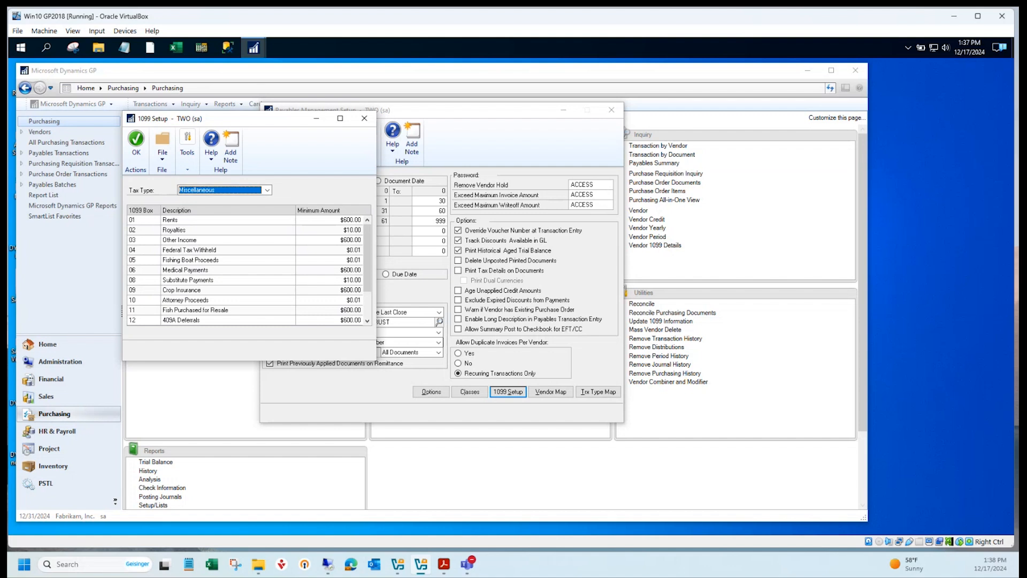
# - Close the 1099 Setup and Payables Management Setup, discarding any changes
pyautogui.click(366, 123)
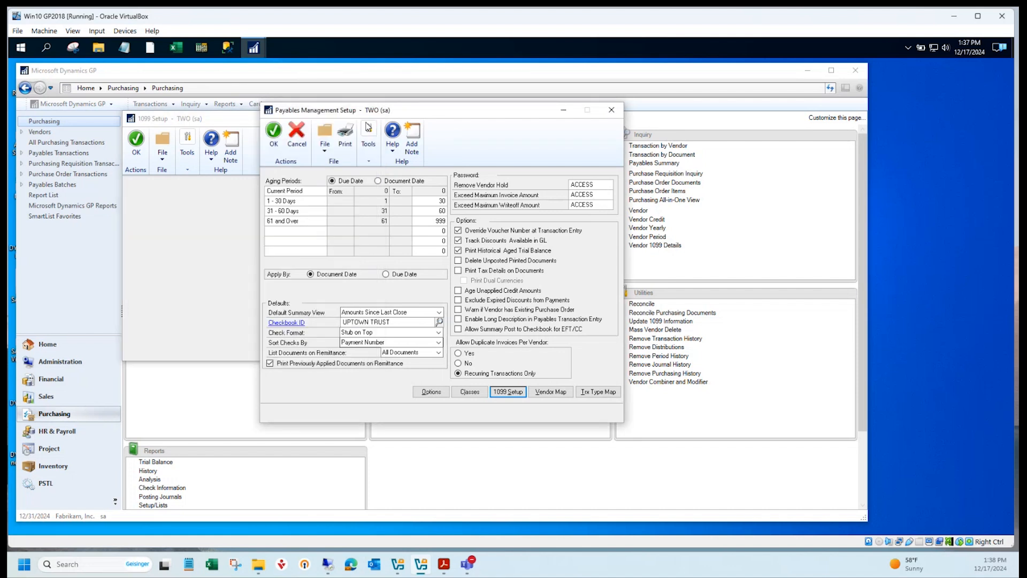
pyautogui.moveTo(358, 113); pyautogui.dragTo(336, 112)
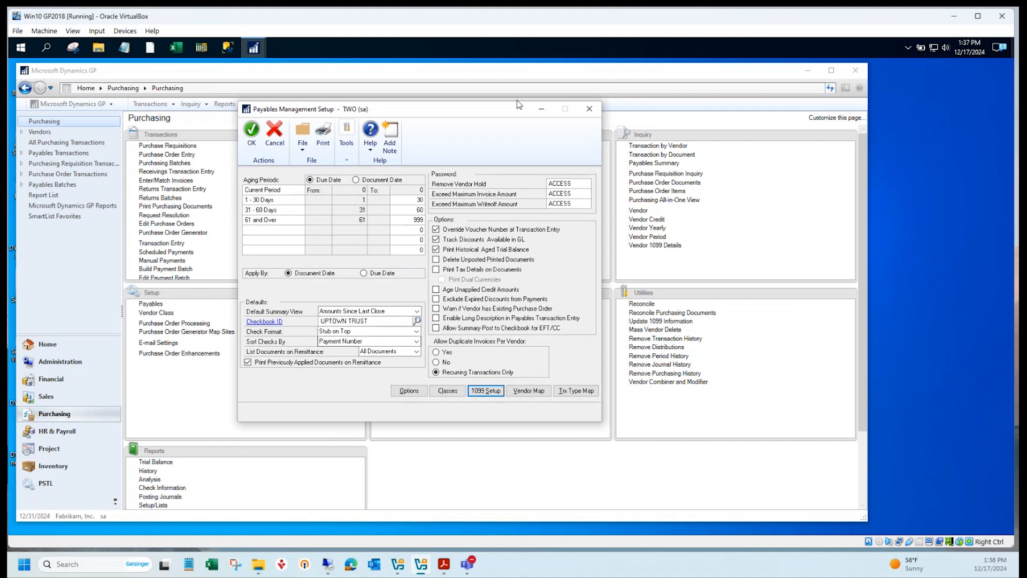
pyautogui.click(595, 111)
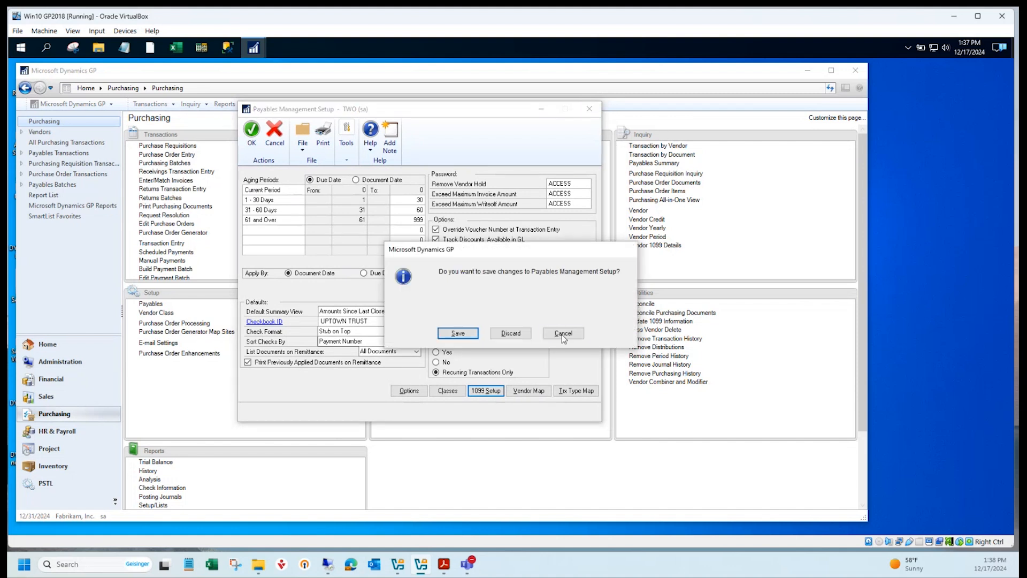
pyautogui.click(531, 336)
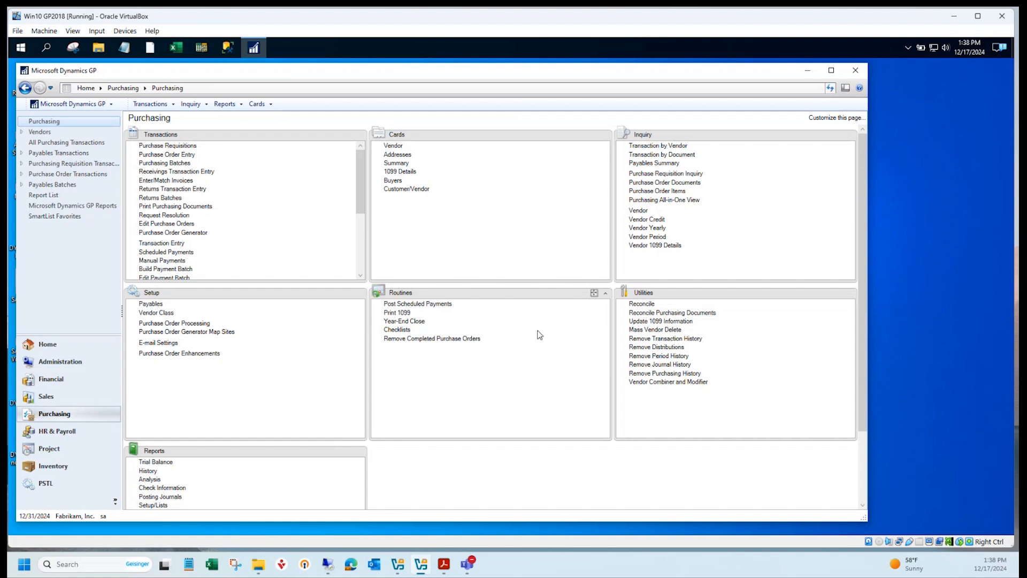
# - Open Print 1099, look at the form type choices and the payer's federal ID field, and close it without printing
pyautogui.click(400, 313)
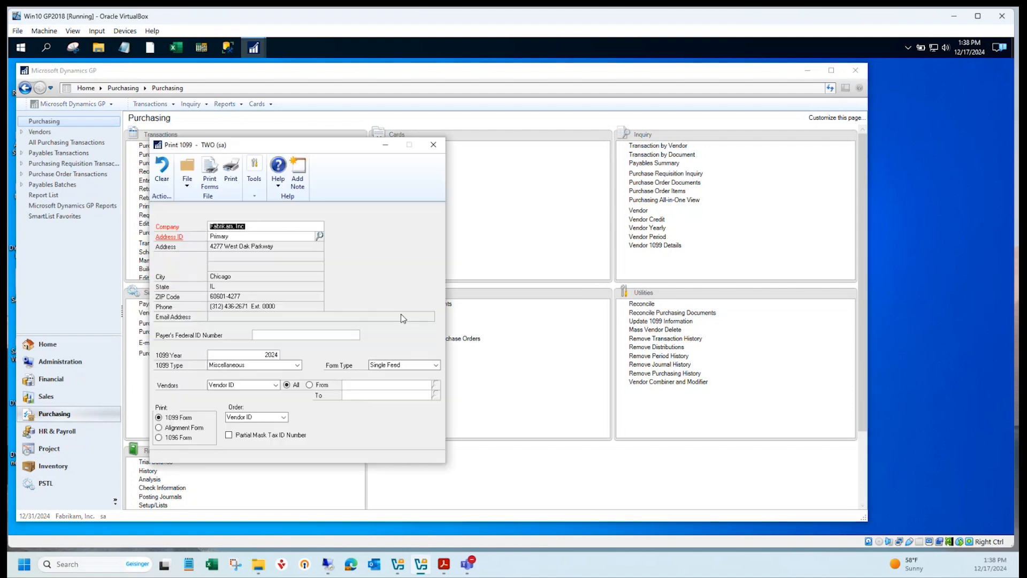
pyautogui.click(396, 365)
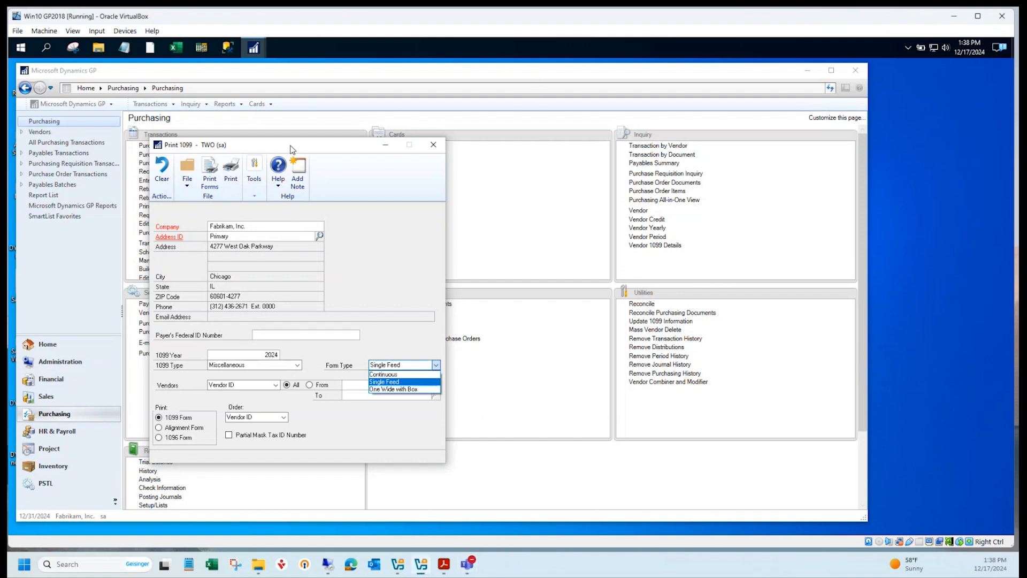
pyautogui.click(434, 146)
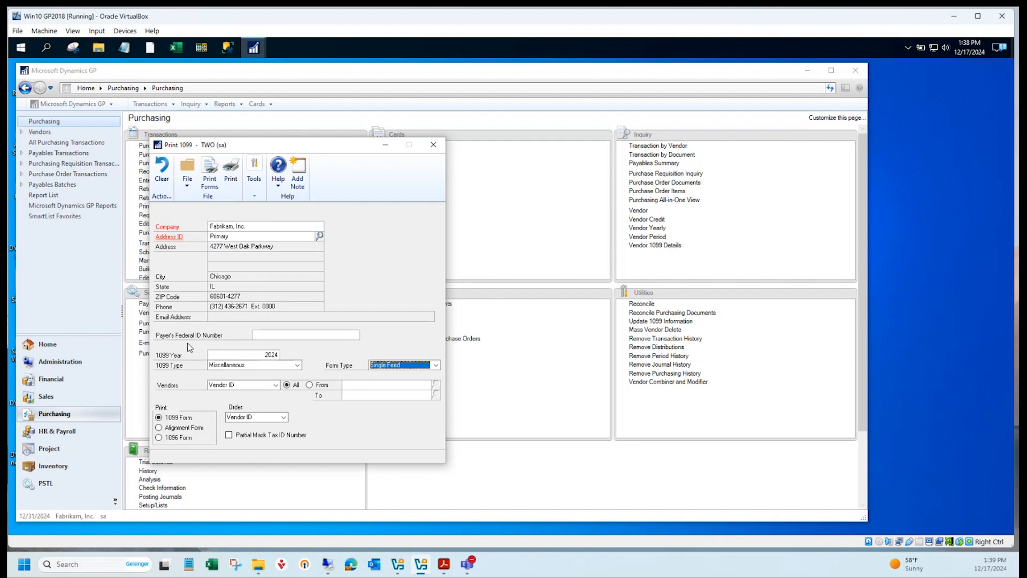
pyautogui.click(288, 336)
pyautogui.click(434, 145)
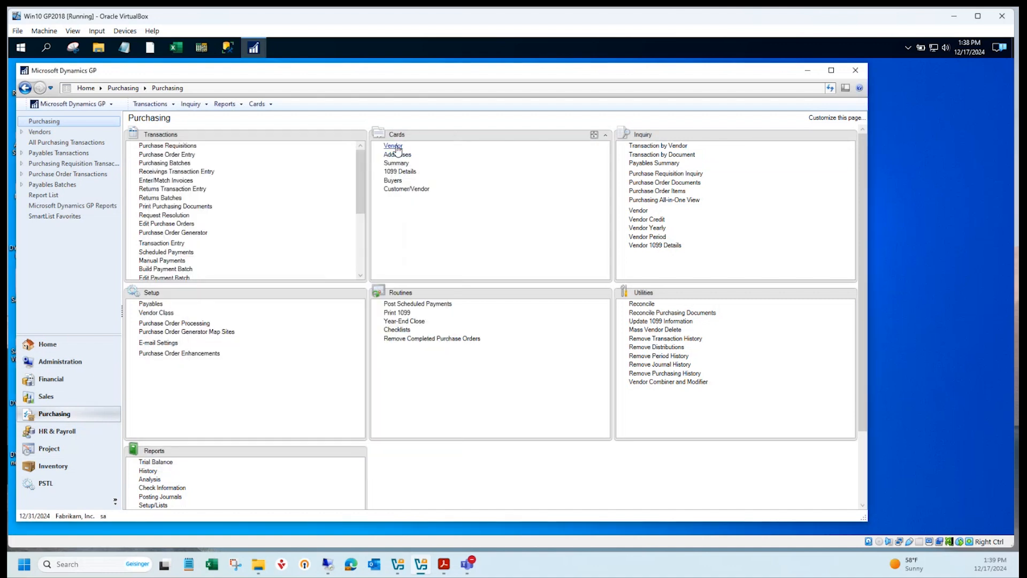
# - Look up the Beaumont Construction vendor card, check the tax ID, tax type and 1099 box in its options, and close it
pyautogui.click(393, 145)
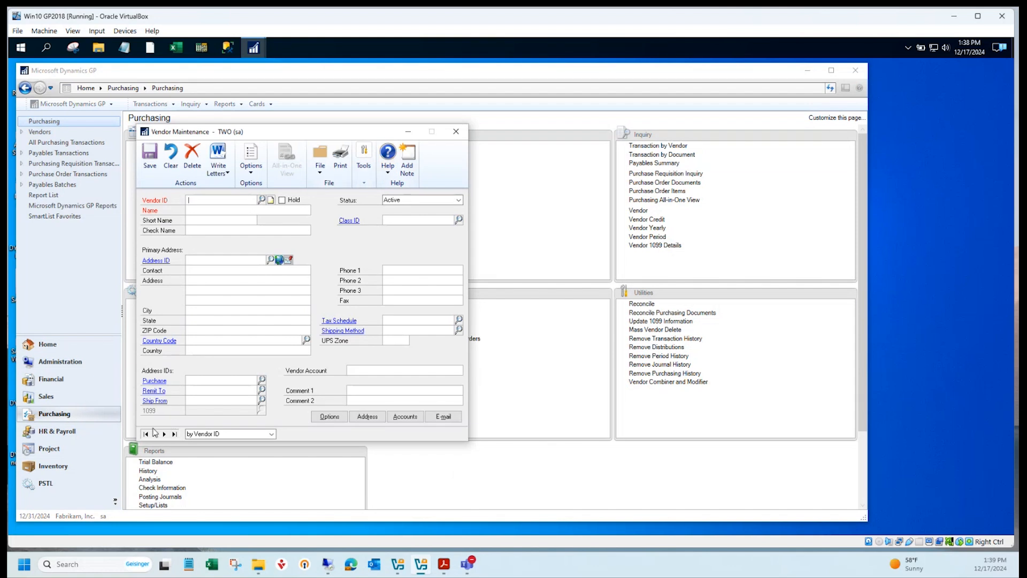
pyautogui.click(263, 201)
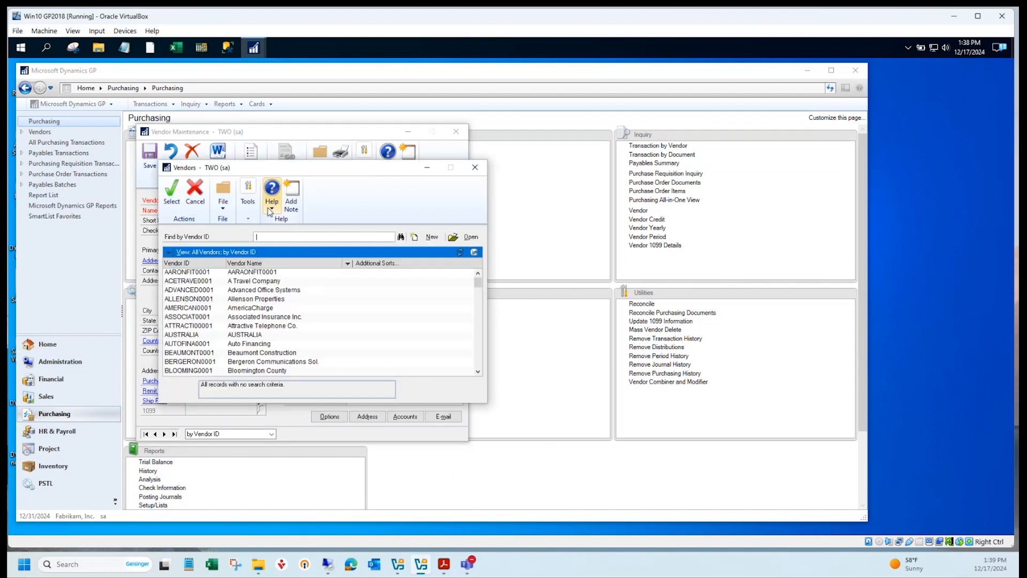
pyautogui.click(190, 355)
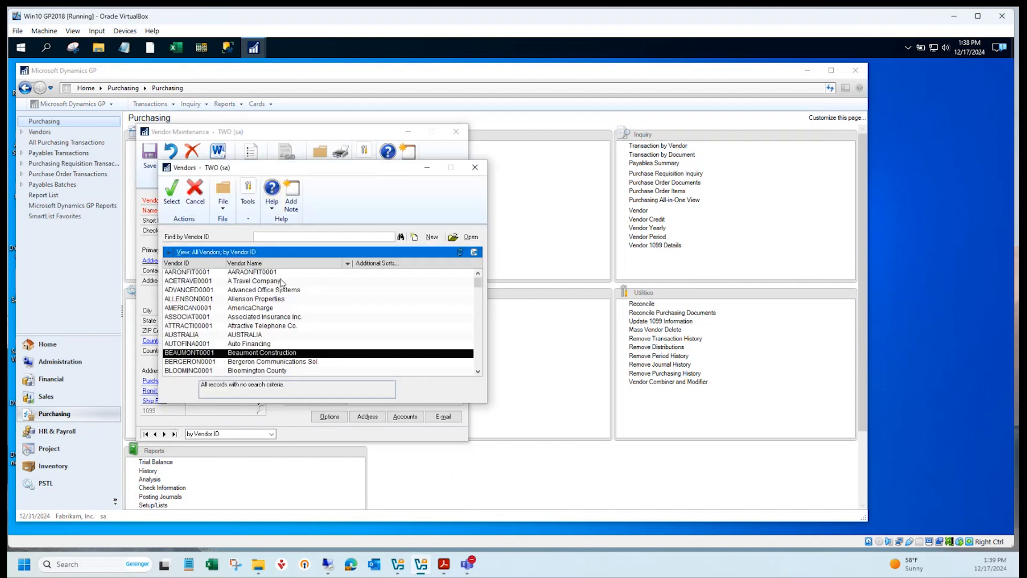
pyautogui.click(168, 188)
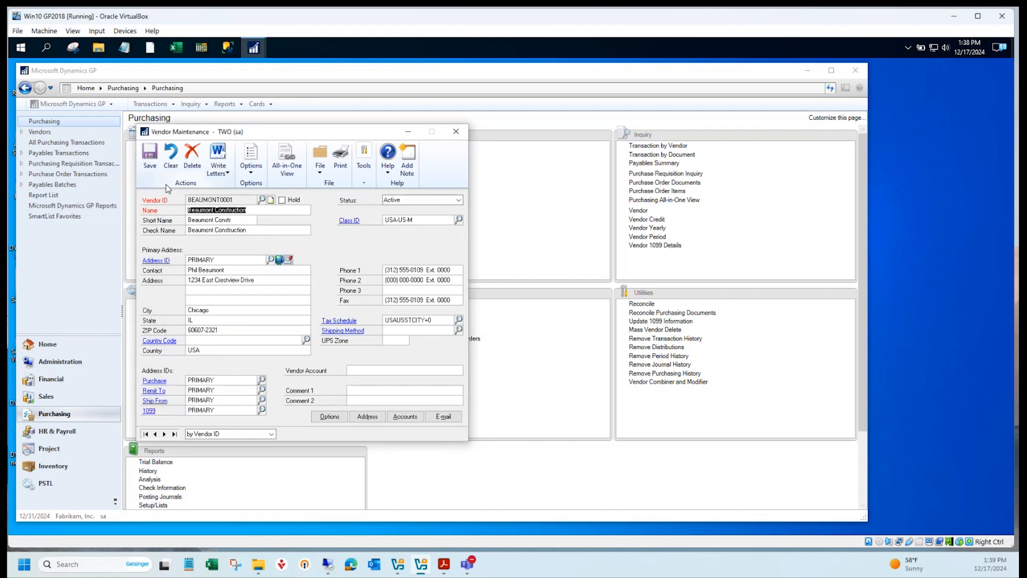
pyautogui.click(330, 416)
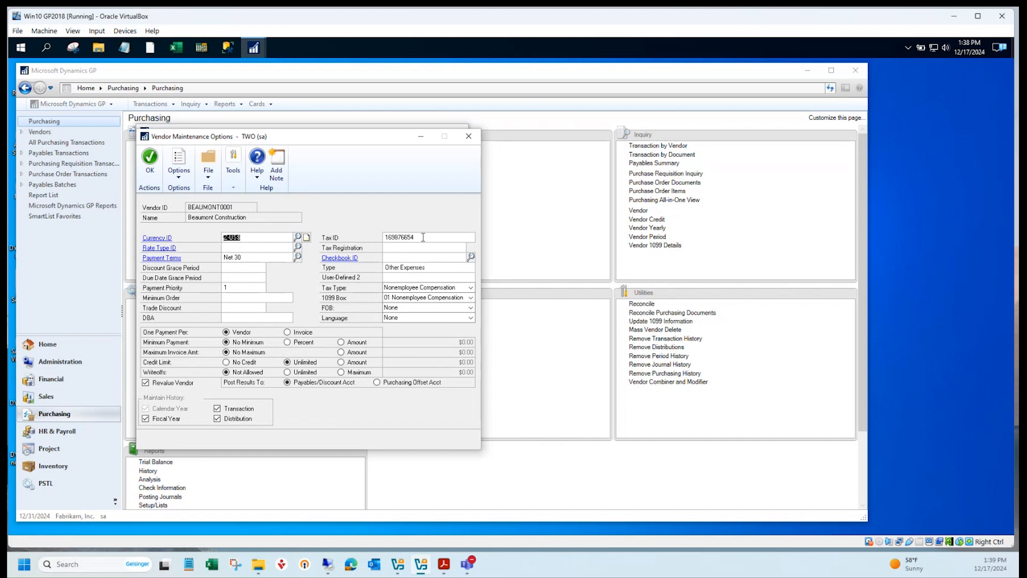
pyautogui.click(468, 137)
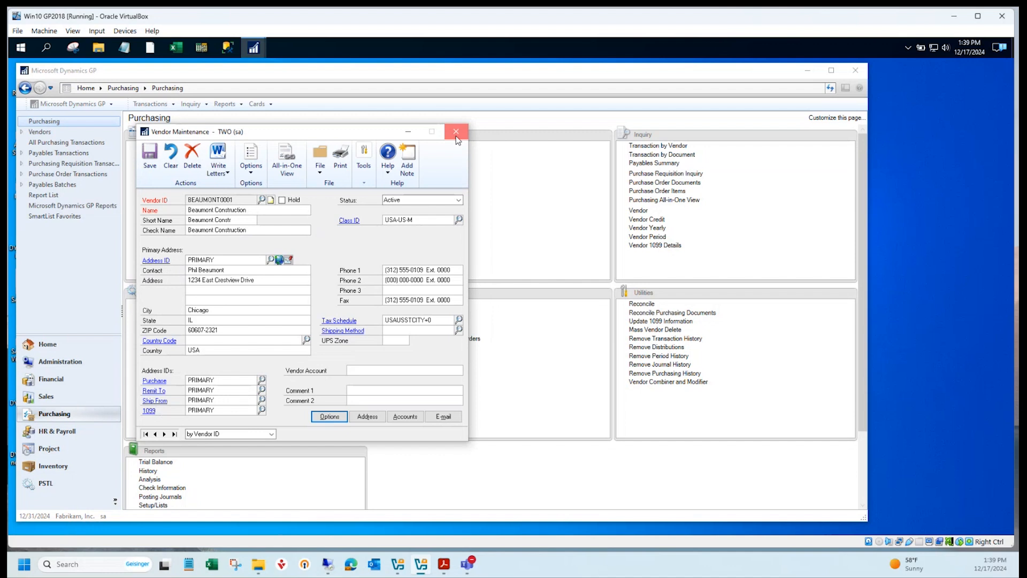
pyautogui.click(457, 135)
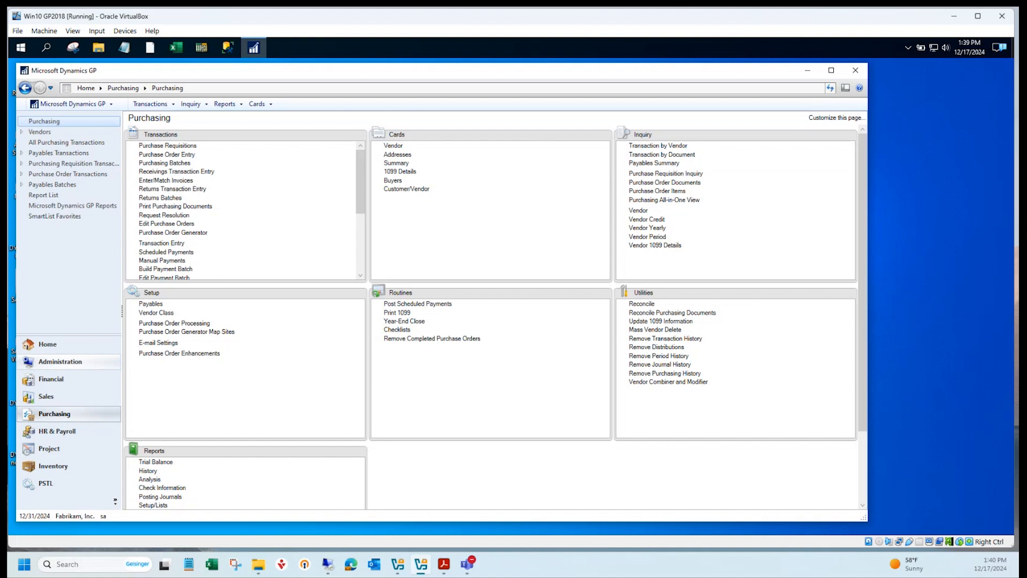
# - Open Edit 1099 Transaction Information and load the transactions of vendor Beaumont Construction
pyautogui.scroll(-1, 365, 203)
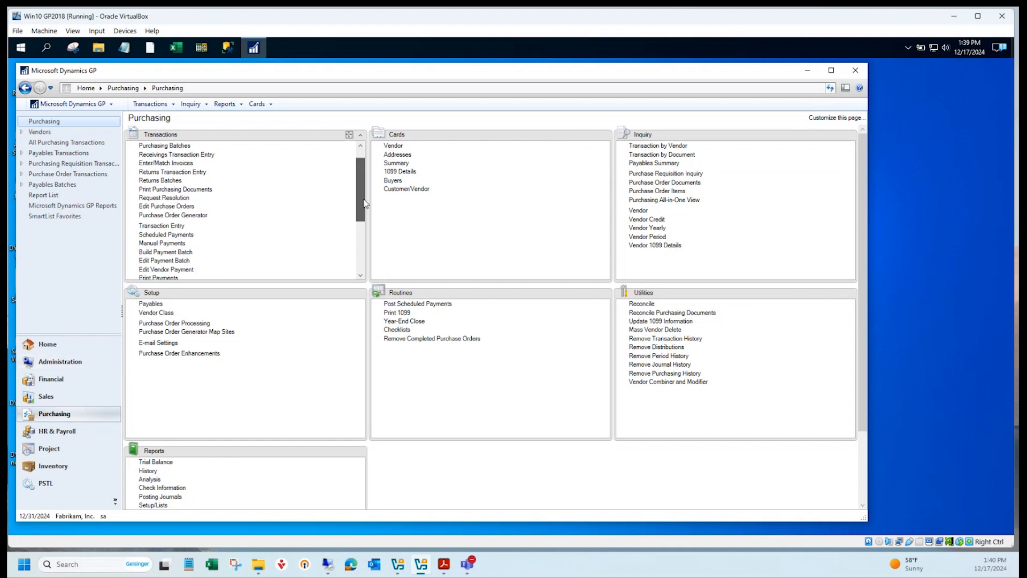
pyautogui.moveTo(364, 203); pyautogui.dragTo(367, 262)
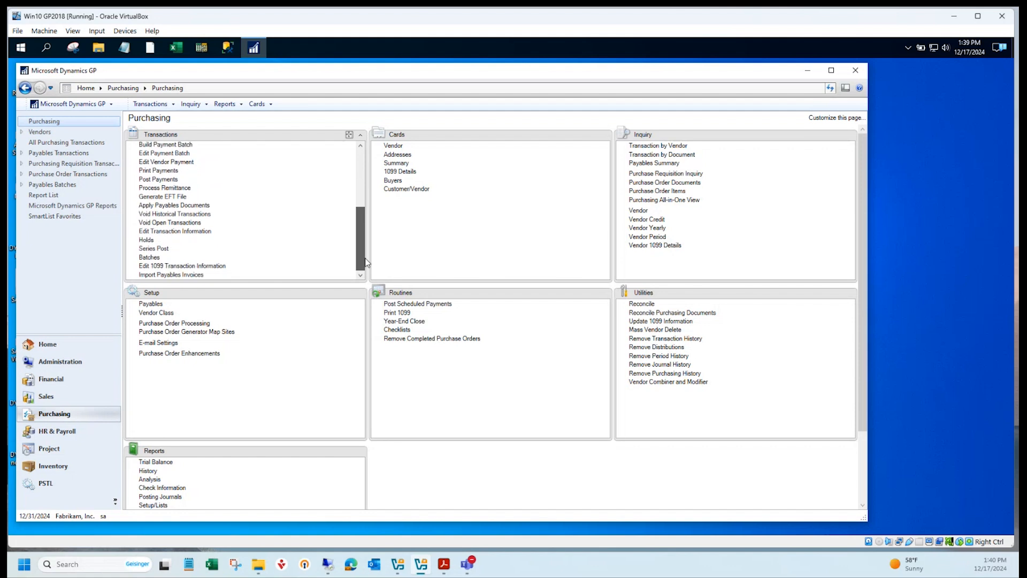
pyautogui.click(213, 266)
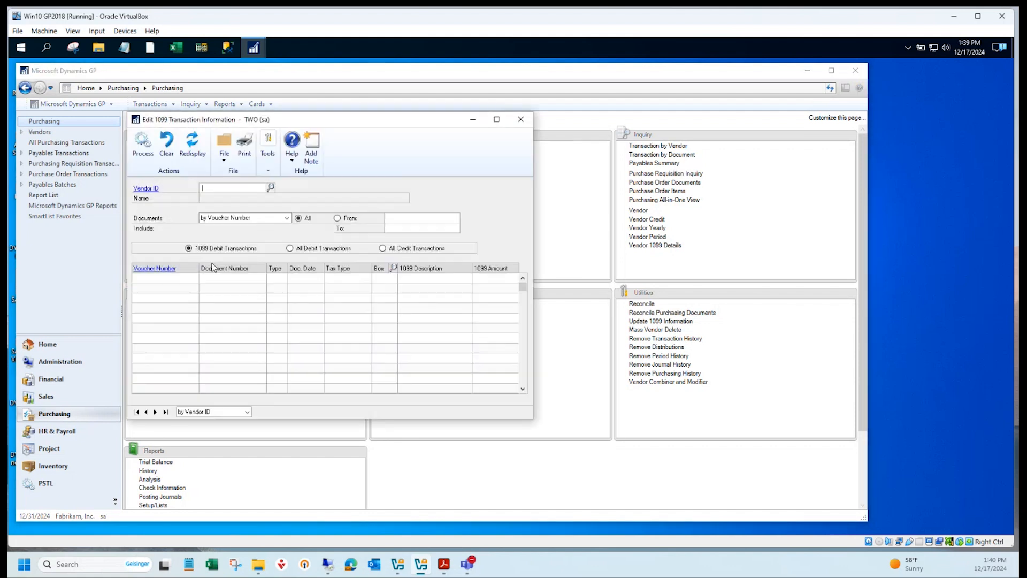
pyautogui.click(271, 188)
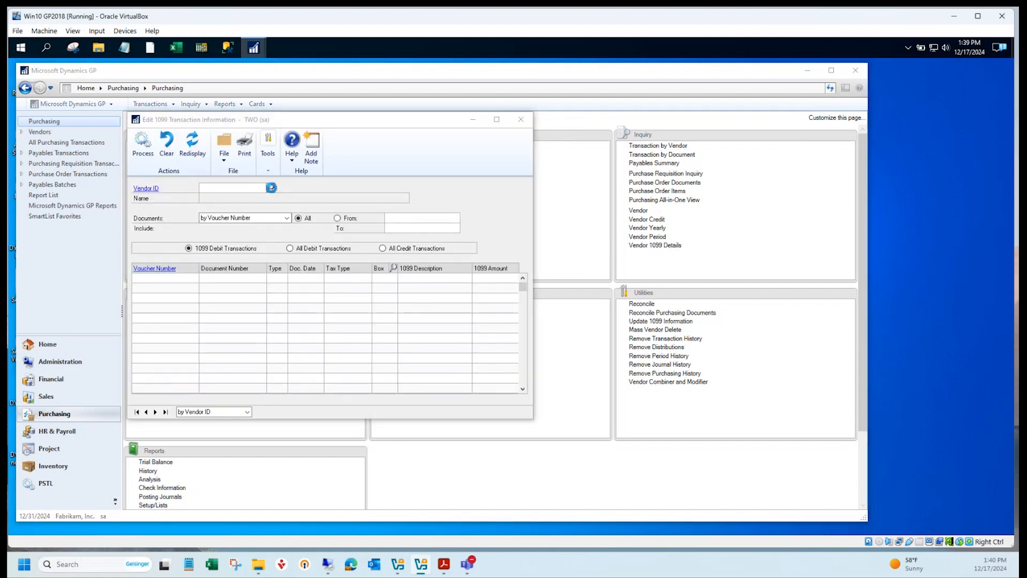
pyautogui.click(185, 273)
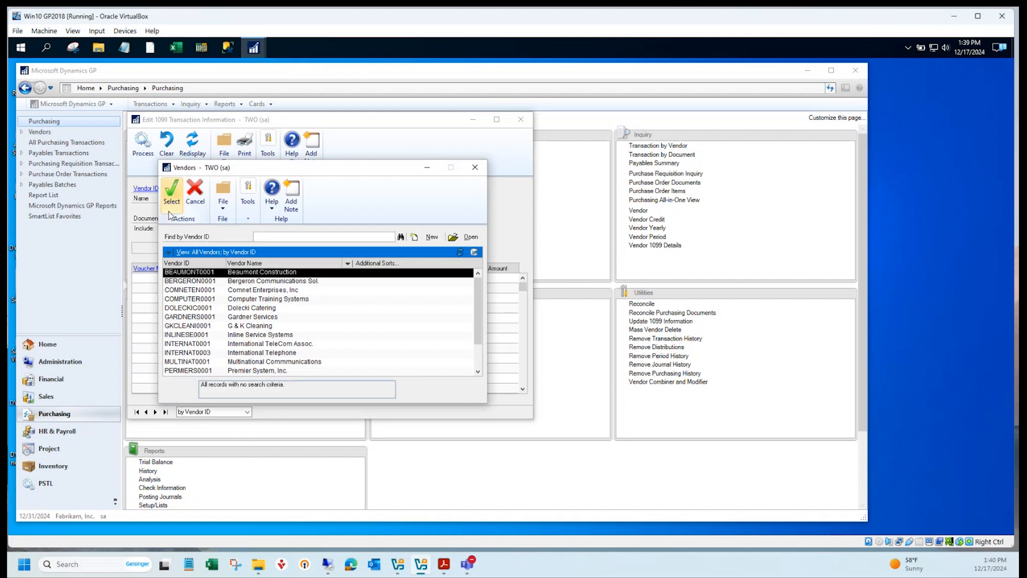
pyautogui.click(171, 201)
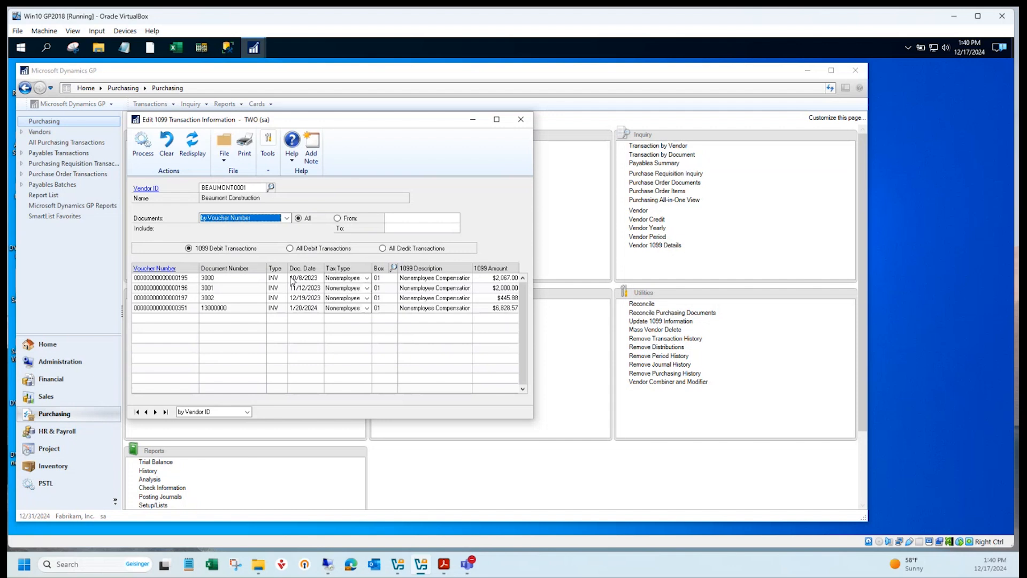
# - Look at the 1099 amounts and the debit and credit transaction filters for Beaumont Construction, and close the window without processing
pyautogui.click(480, 287)
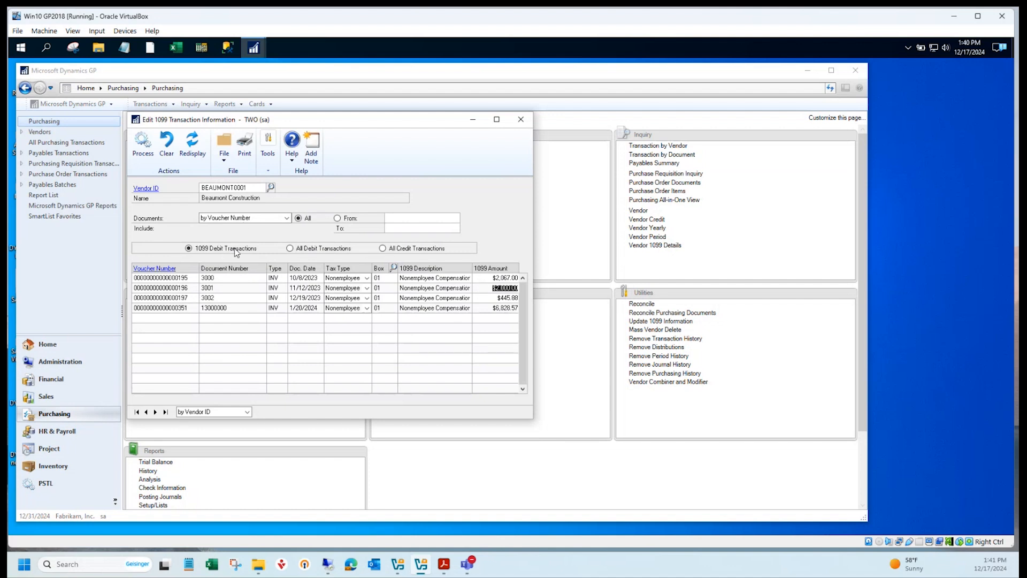
pyautogui.click(297, 249)
pyautogui.click(396, 250)
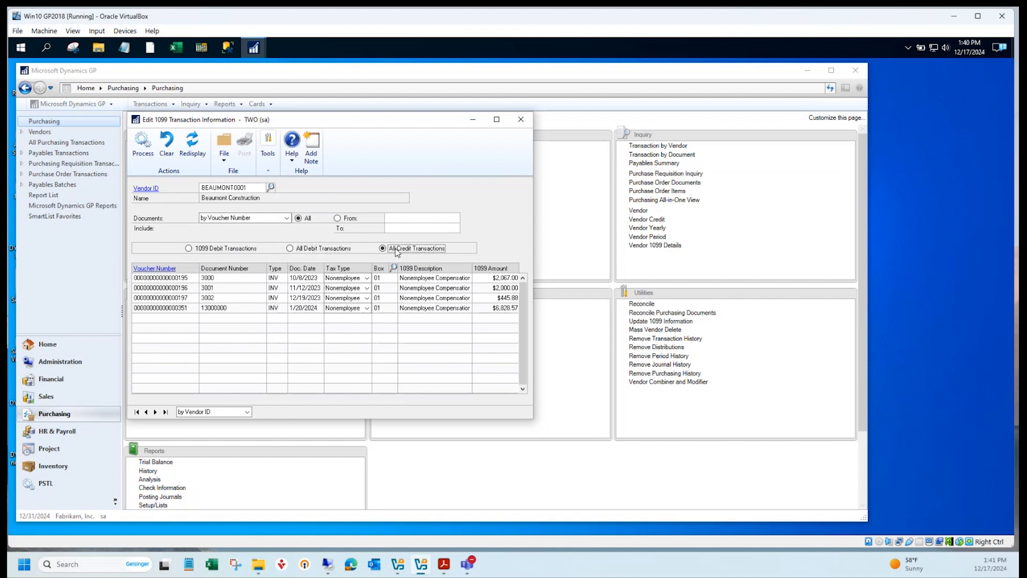
pyautogui.click(217, 251)
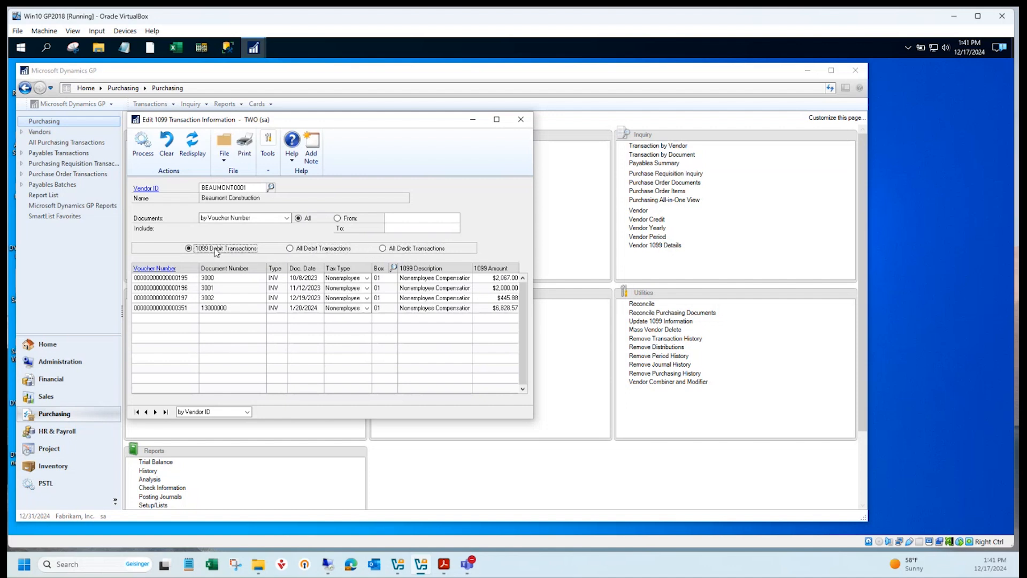
pyautogui.moveTo(254, 121); pyautogui.dragTo(266, 107)
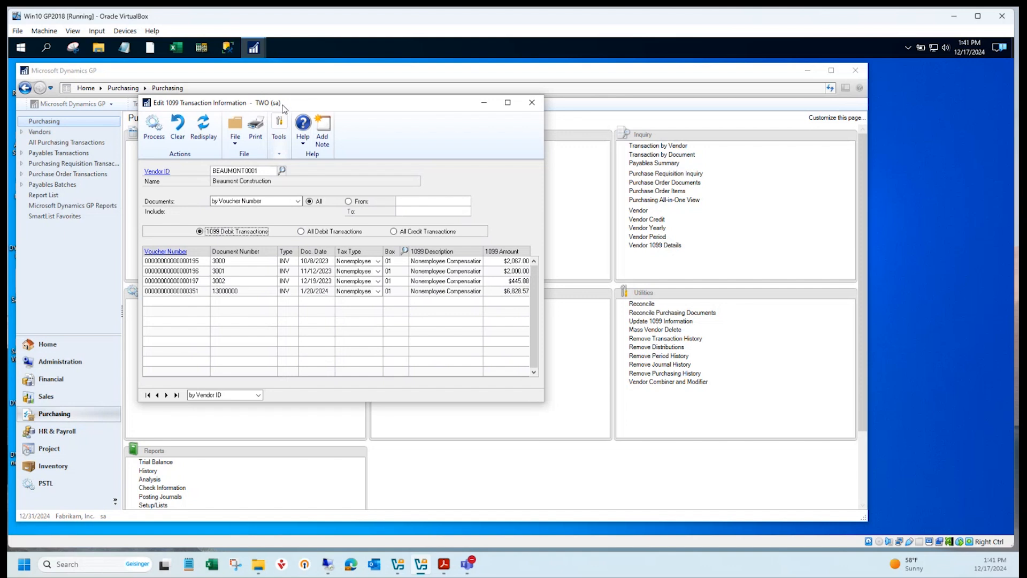
pyautogui.moveTo(283, 106); pyautogui.dragTo(278, 116)
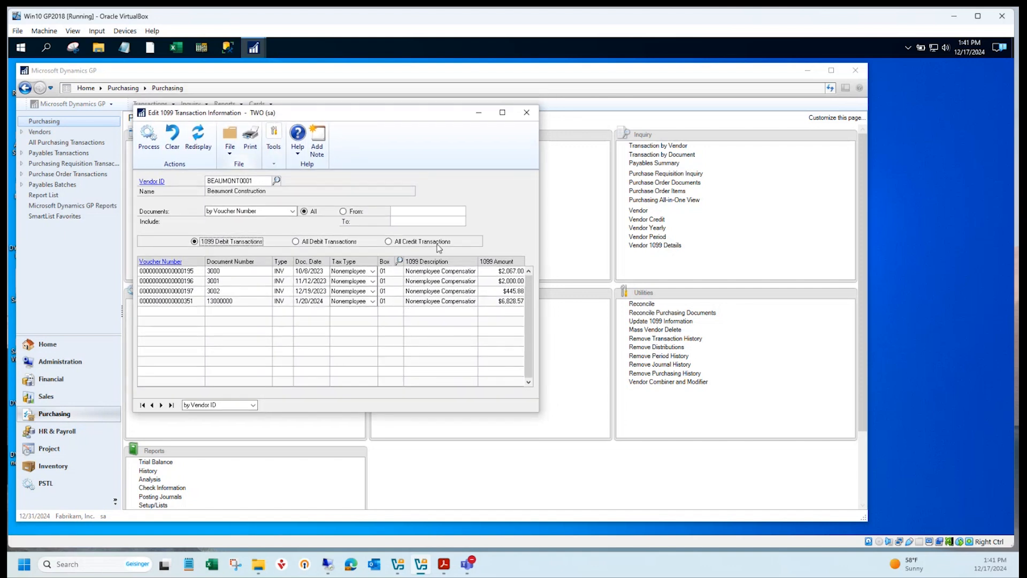
pyautogui.click(527, 113)
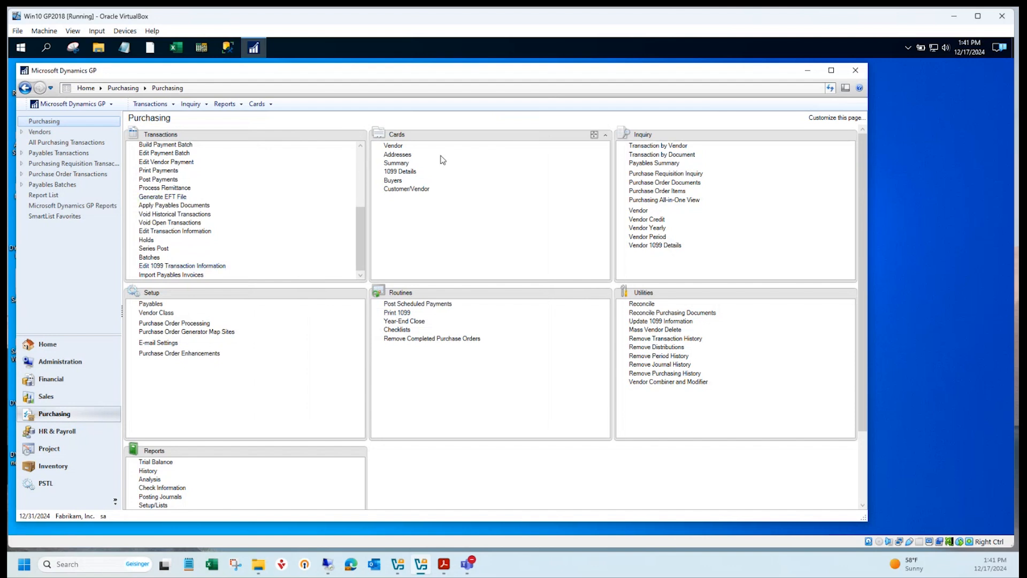
# - Open 1099 Details for the first vendor, Beaumont Construction, and review its monthly amounts from December 2024 back to February
pyautogui.click(408, 173)
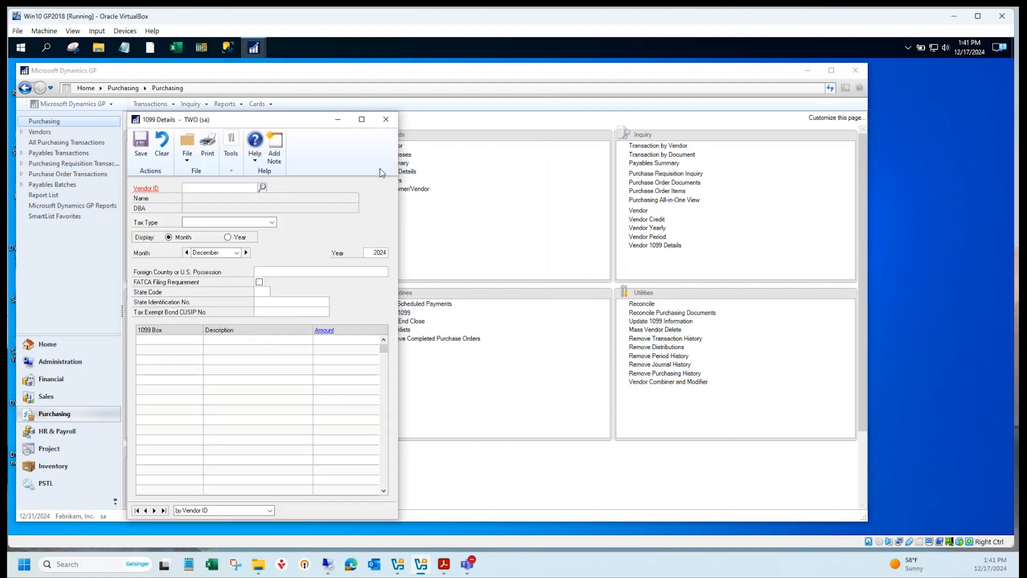
pyautogui.click(136, 511)
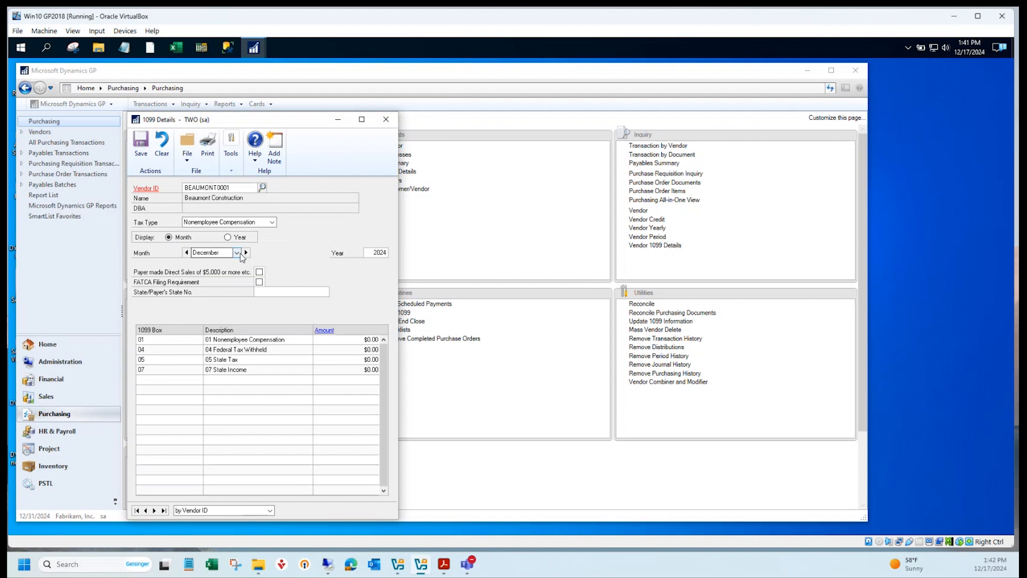
pyautogui.click(186, 252)
pyautogui.click(186, 252)
pyautogui.click(186, 252)
pyautogui.click(187, 252)
pyautogui.click(186, 253)
pyautogui.click(186, 253)
pyautogui.click(187, 252)
pyautogui.click(186, 252)
pyautogui.click(187, 253)
pyautogui.click(186, 253)
# - Set the 1099 Details year to 2027 and review the vendor's monthly amounts from January through December
pyautogui.click(368, 252)
pyautogui.write('2027')
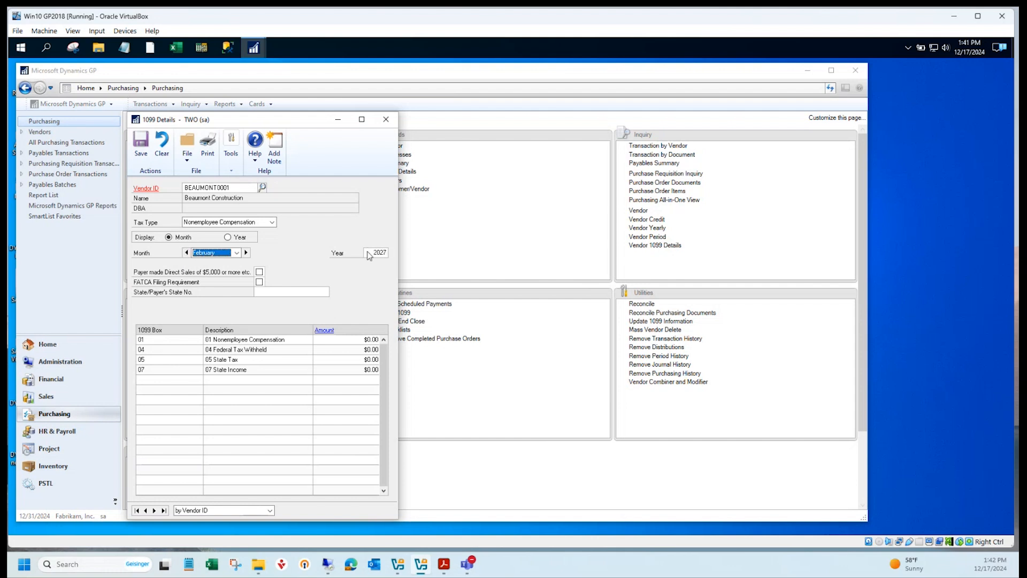
pyautogui.click(186, 253)
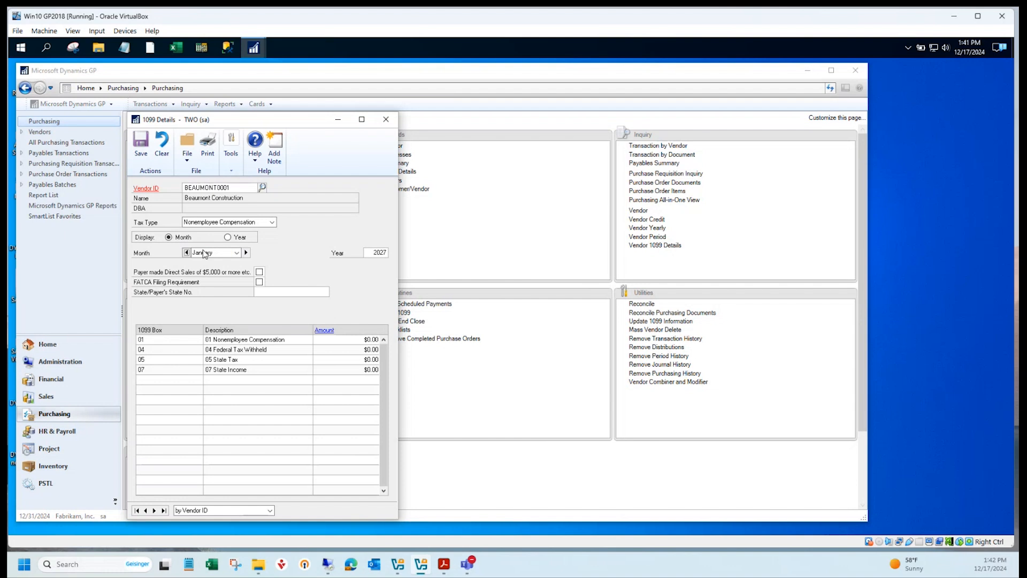
pyautogui.click(246, 253)
pyautogui.click(246, 253)
pyautogui.click(246, 253)
pyautogui.click(246, 252)
pyautogui.click(246, 253)
pyautogui.click(246, 252)
pyautogui.click(247, 253)
pyautogui.click(246, 253)
pyautogui.click(246, 253)
pyautogui.click(246, 253)
pyautogui.click(246, 253)
# - Move 1099 Details aside and load Beaumont Construction's transactions in Edit 1099 Transaction Information to compare their dates
pyautogui.moveTo(244, 120); pyautogui.dragTo(460, 115)
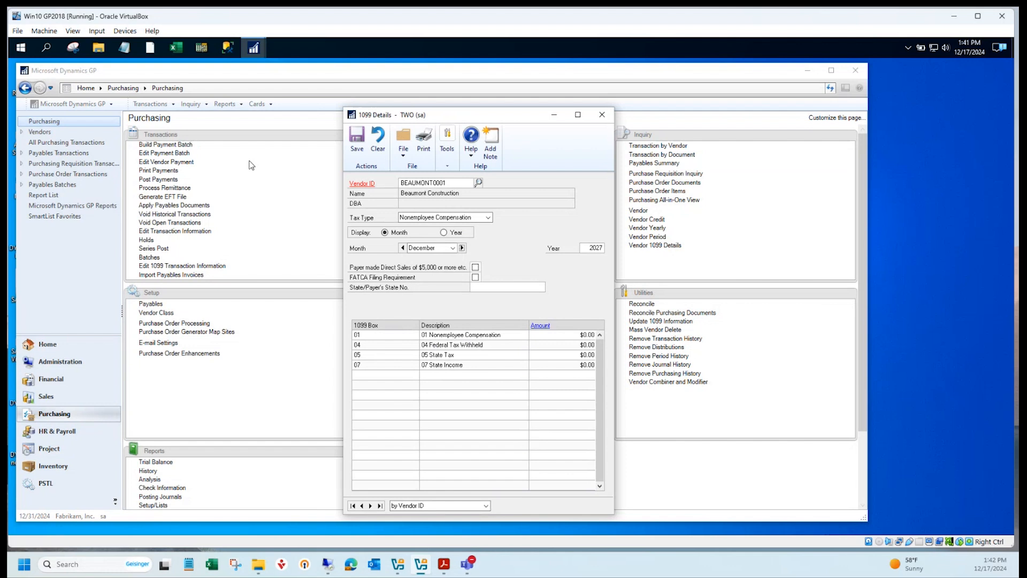
pyautogui.click(174, 266)
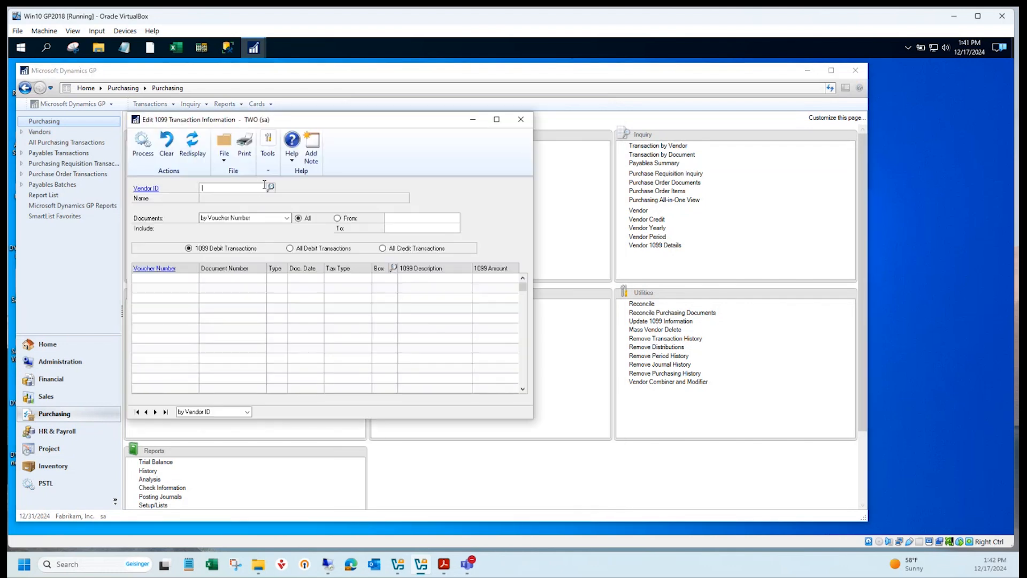
pyautogui.click(270, 189)
pyautogui.click(184, 274)
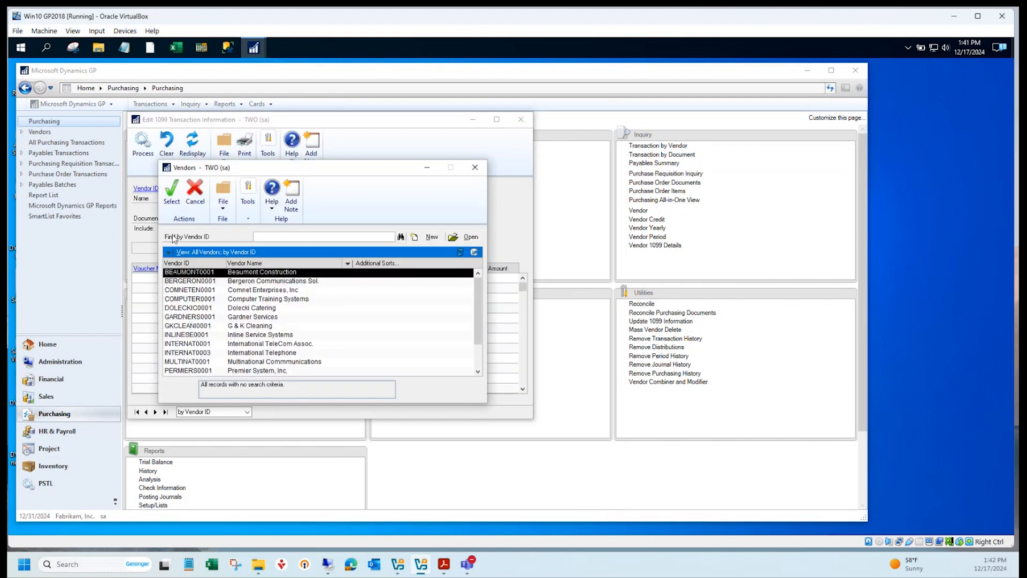
pyautogui.click(172, 193)
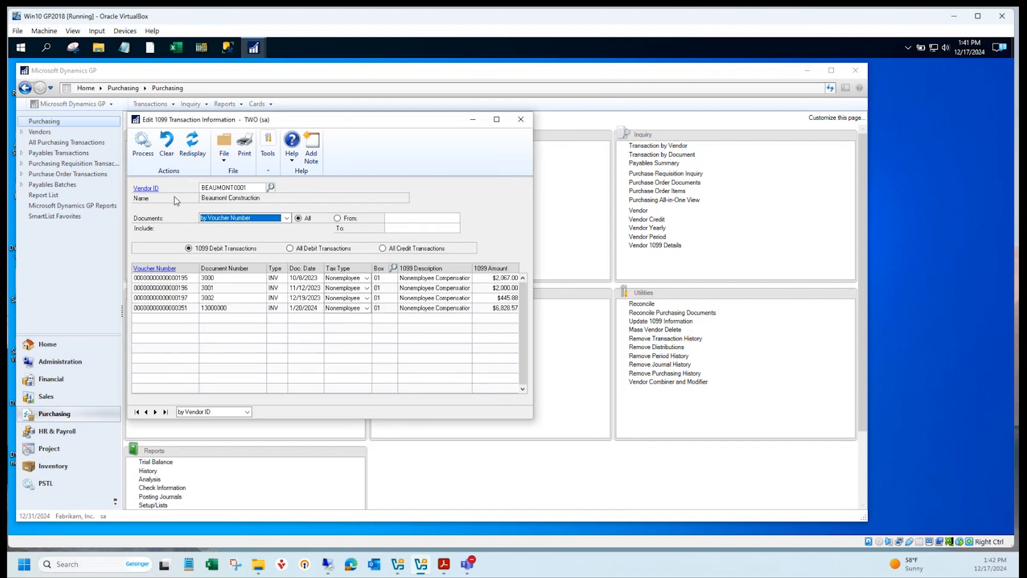
# - Return to 1099 Details, set the year to 2023 and display the vendor's amounts by year
pyautogui.moveTo(253, 48)
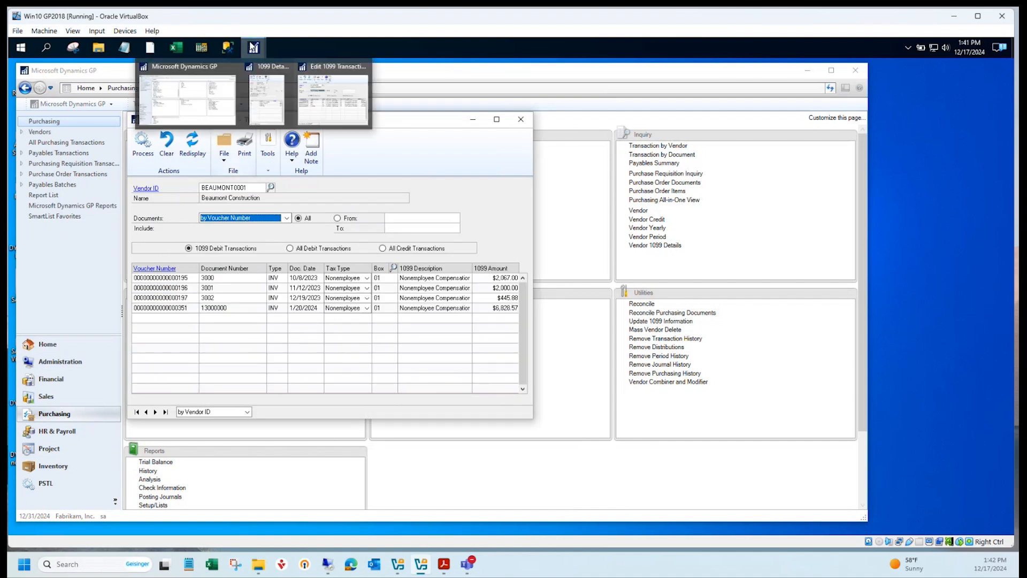
pyautogui.click(266, 97)
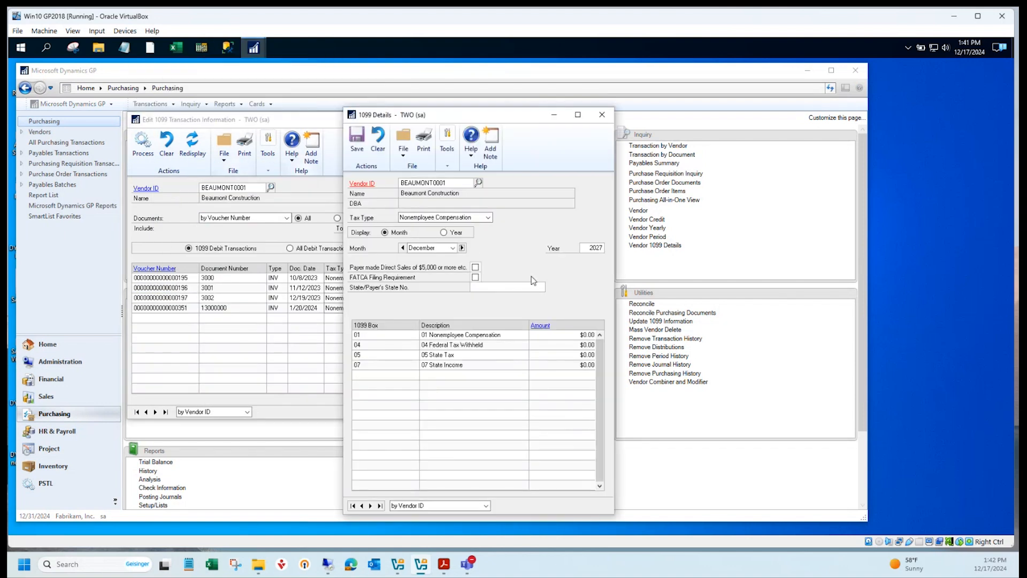
pyautogui.doubleClick(588, 247)
pyautogui.write('2023')
pyautogui.press('Tab')
pyautogui.click(402, 248)
pyautogui.click(444, 233)
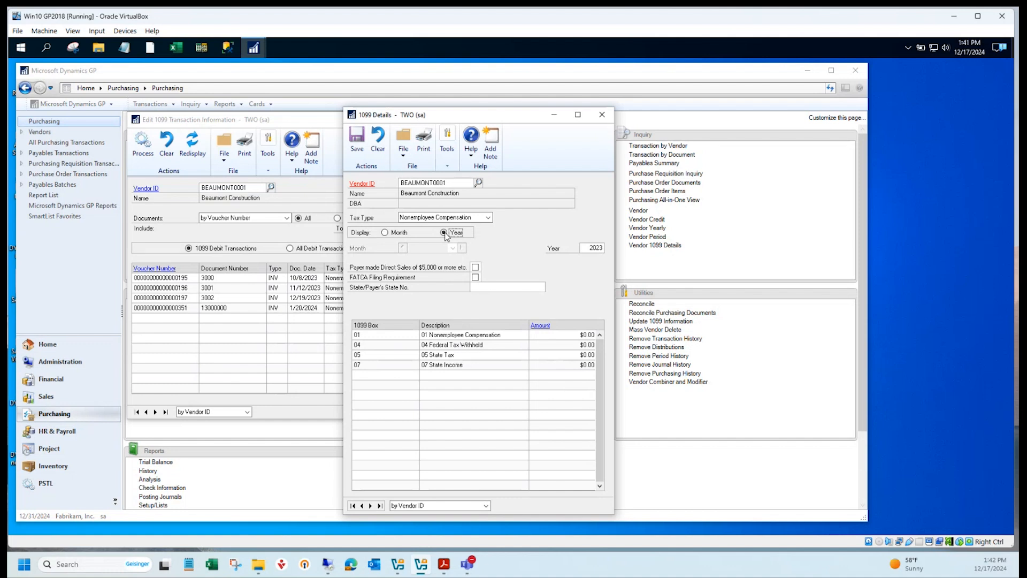
pyautogui.press('Tab')
pyautogui.press('Tab')
pyautogui.press('Tab')
pyautogui.press('Tab')
pyautogui.press('Tab')
pyautogui.press('Tab')
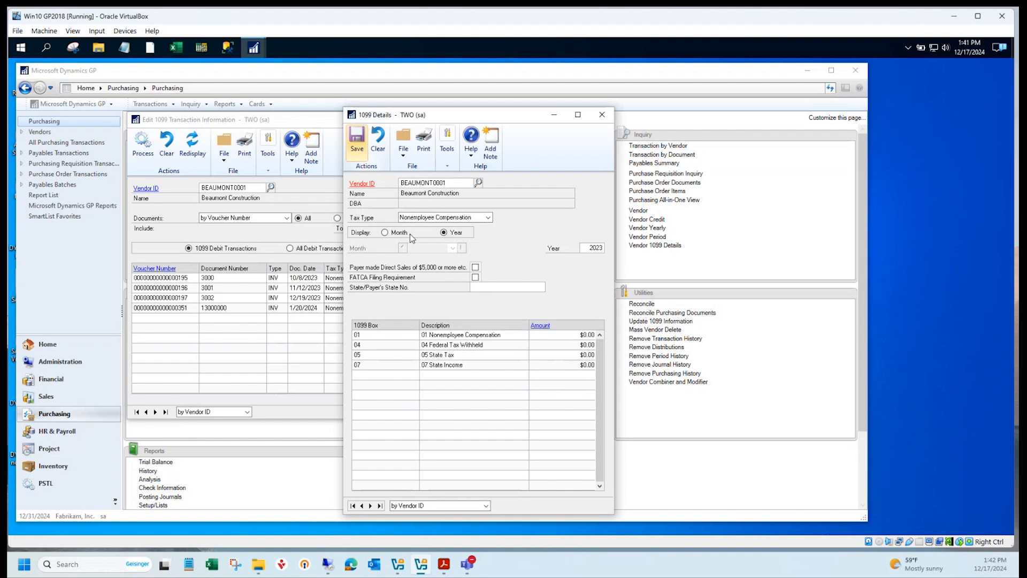
# - Compare the 1099 Details with the vendor's transactions side by side, and close both windows without saving or processing
pyautogui.moveTo(441, 118); pyautogui.dragTo(576, 109)
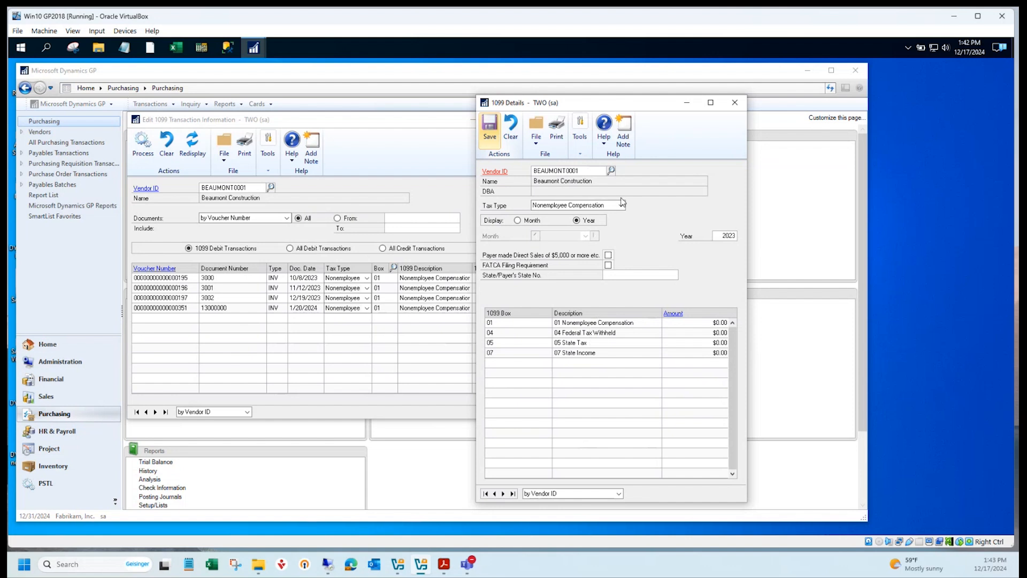
pyautogui.click(732, 103)
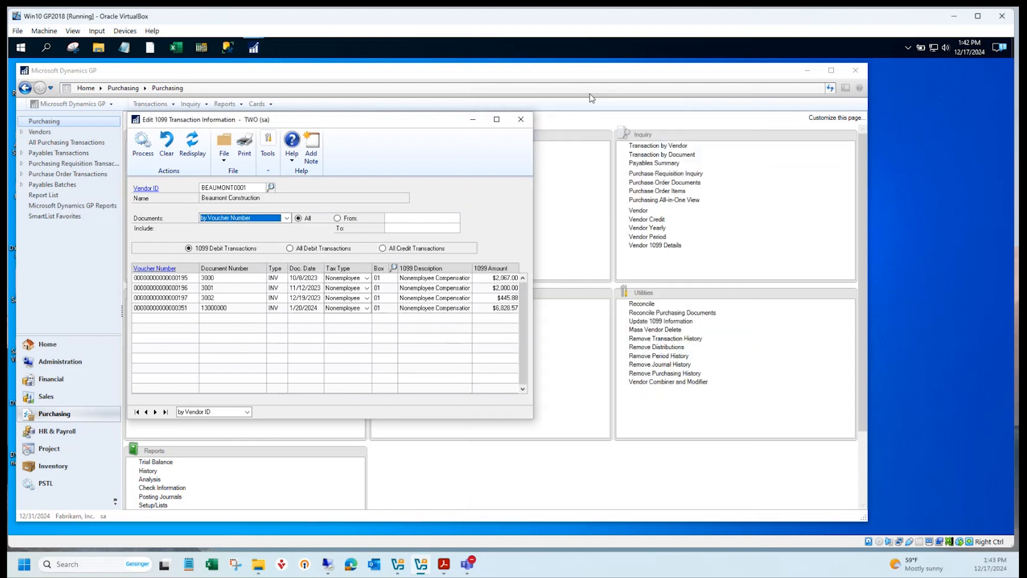
pyautogui.click(522, 120)
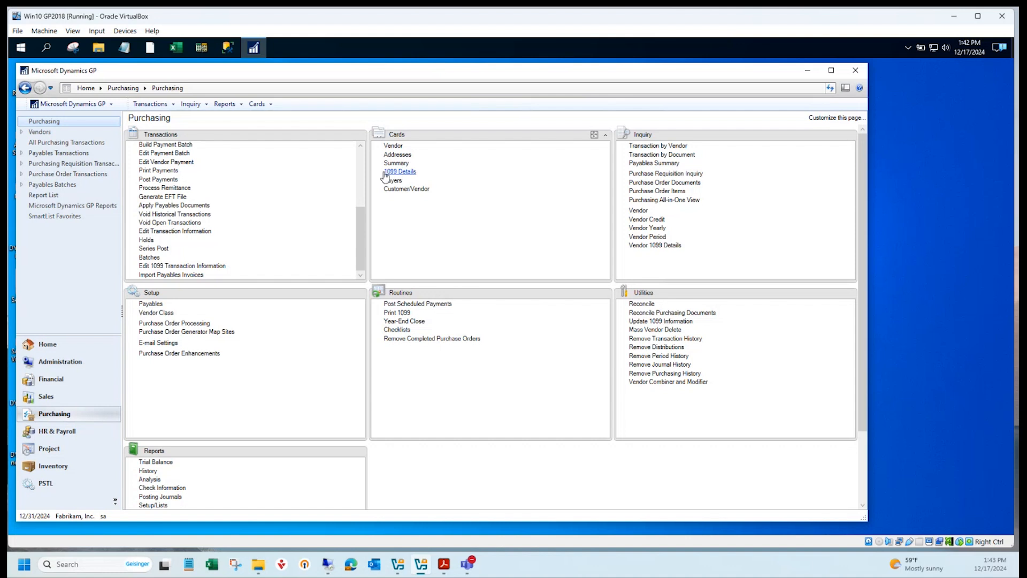
pyautogui.click(209, 267)
pyautogui.hotkey('alt', 'Tab')
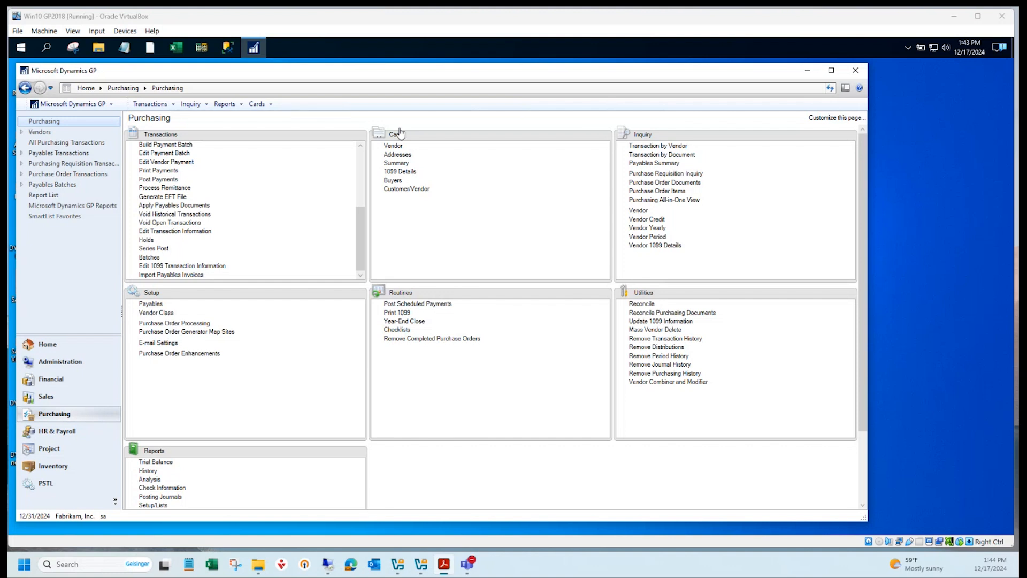
# - Open the Vendor Maintenance card, view the available vendor status options, and close the card
pyautogui.click(393, 146)
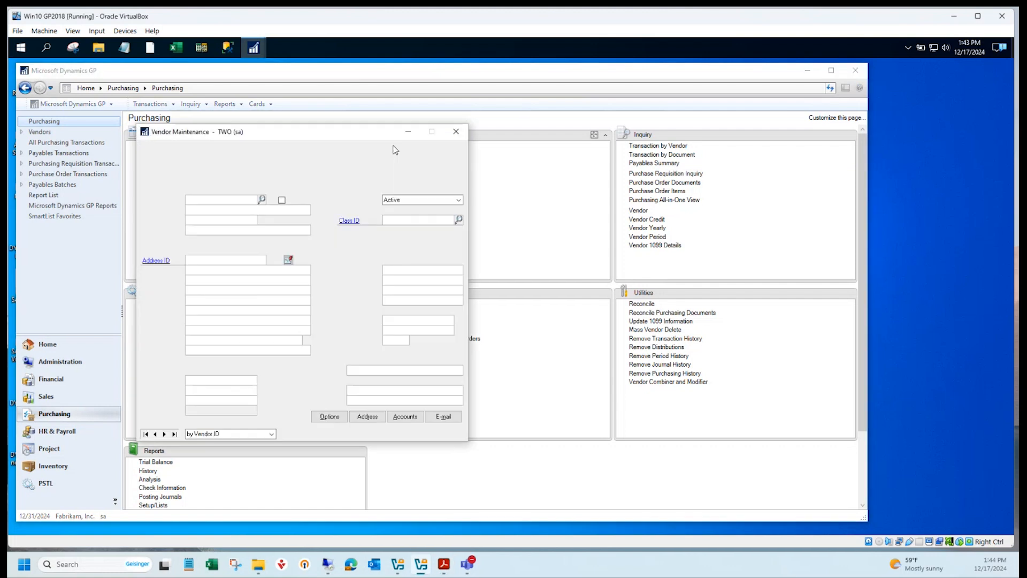
pyautogui.click(388, 201)
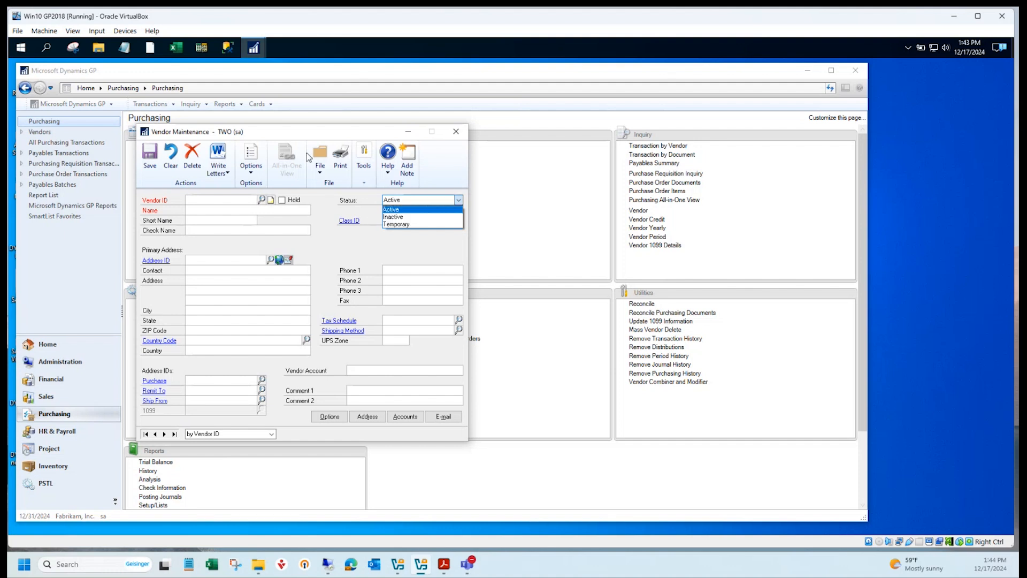
pyautogui.click(304, 128)
pyautogui.moveTo(348, 130); pyautogui.dragTo(383, 126)
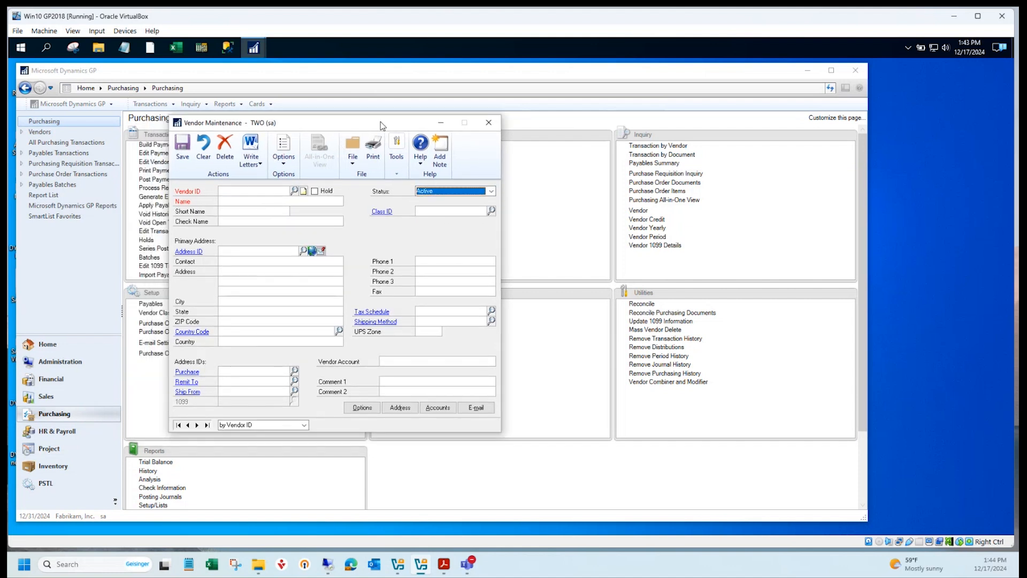
pyautogui.click(488, 124)
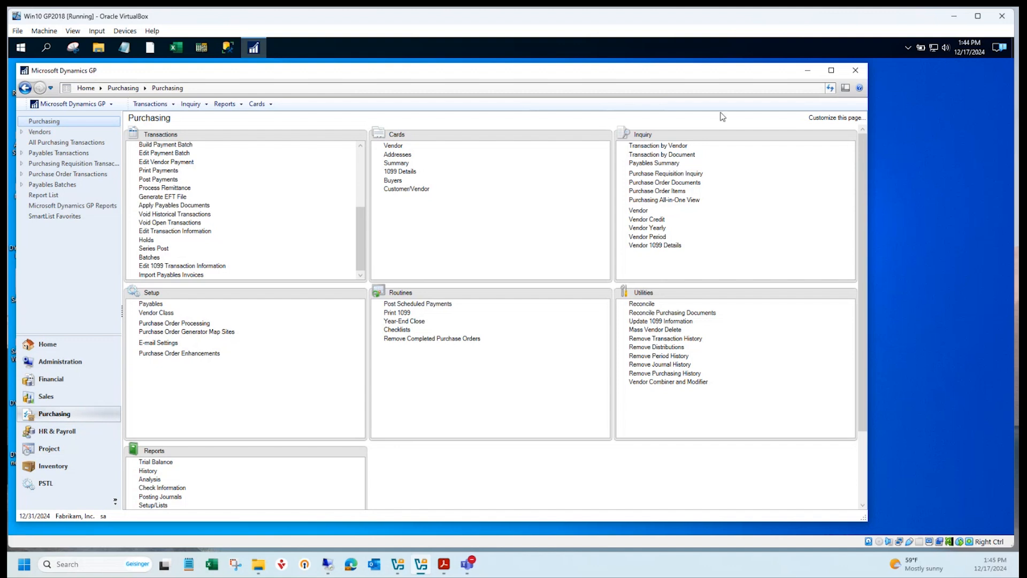
# - Open the Vendor Yearly Summary Inquiry and display the first vendor's record
pyautogui.click(648, 228)
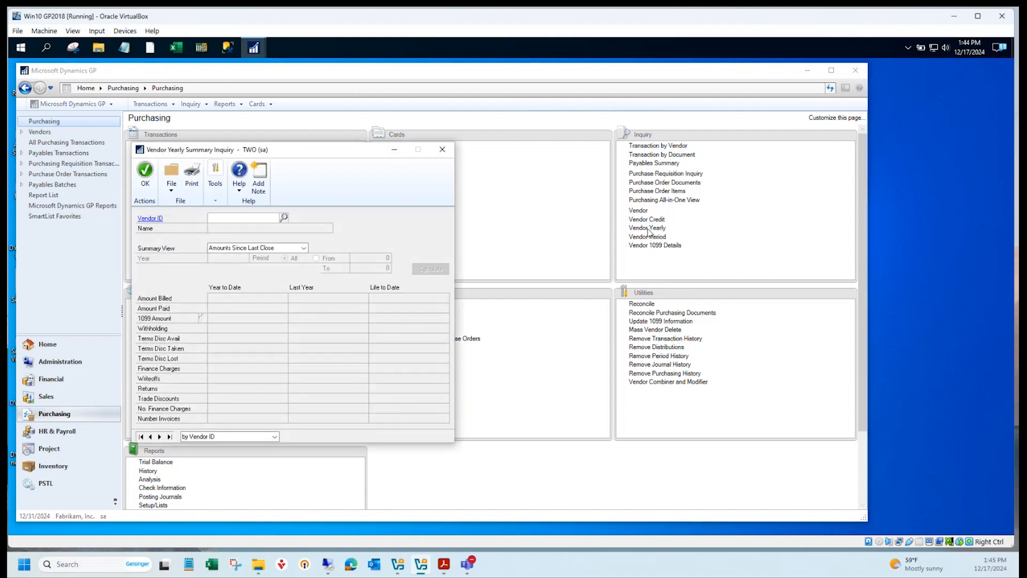
pyautogui.click(142, 436)
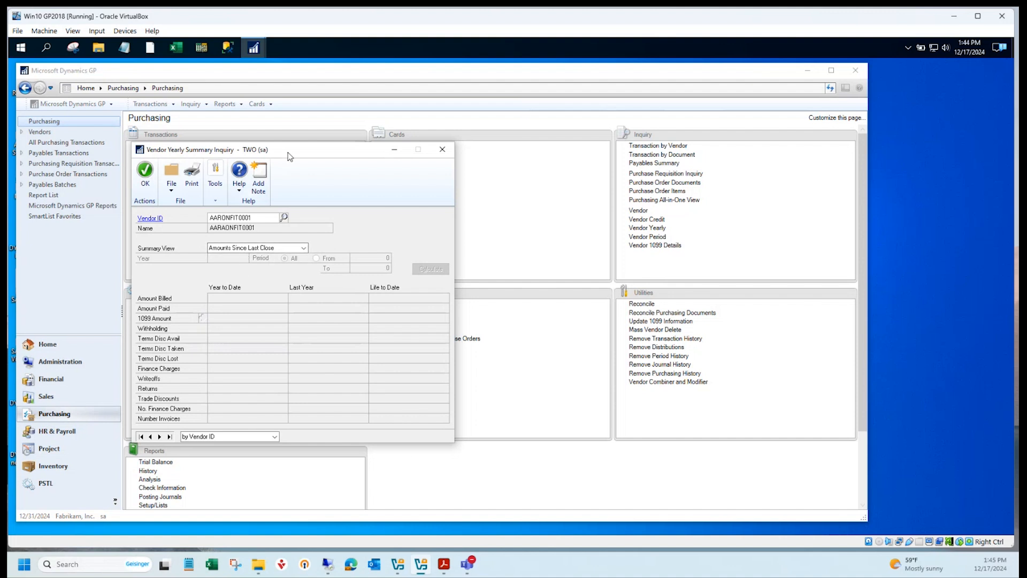
pyautogui.moveTo(289, 151); pyautogui.dragTo(330, 140)
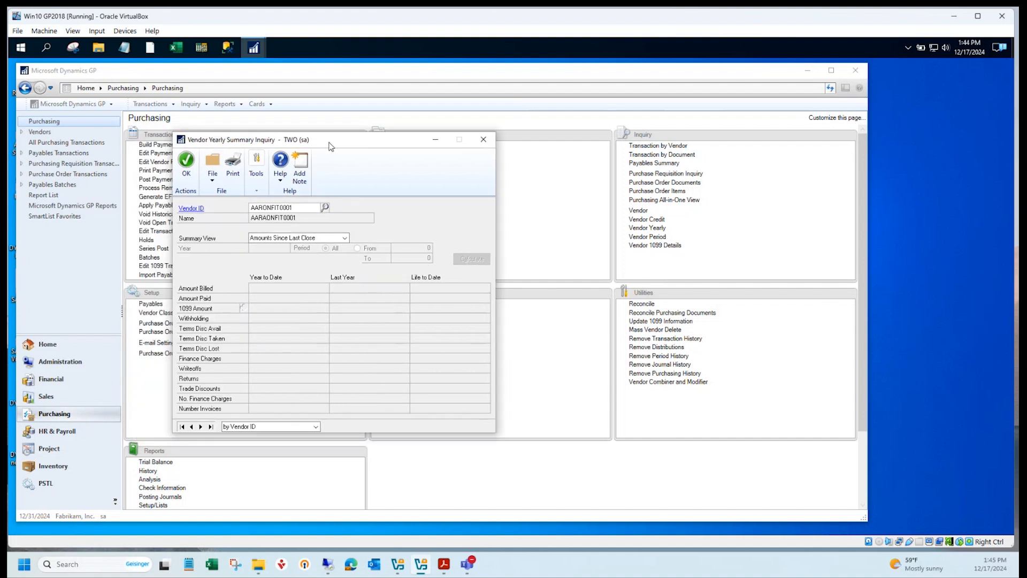
pyautogui.click(191, 427)
pyautogui.click(192, 427)
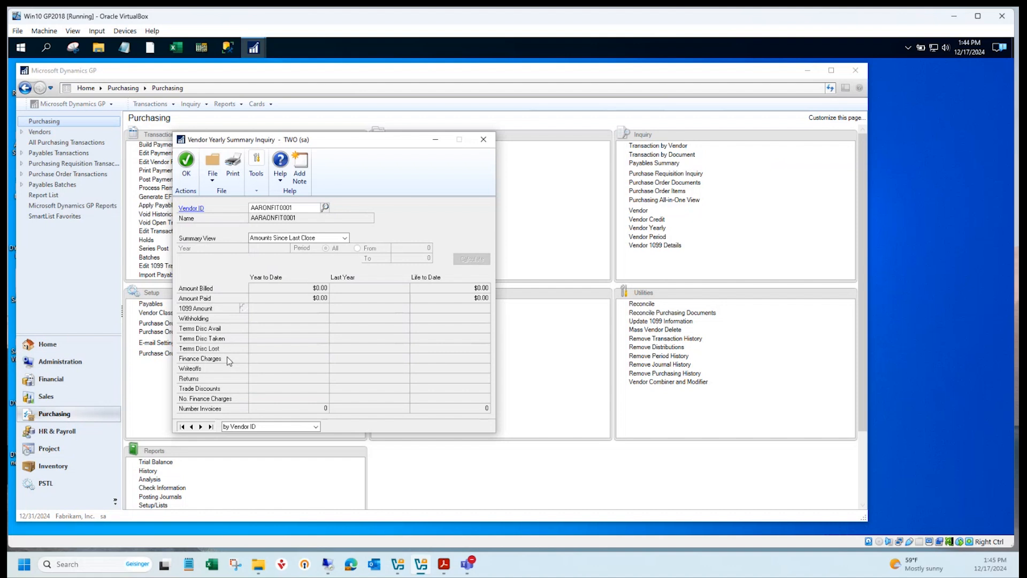
# - Switch the vendor's summary view to Calendar Year and calculate the amounts for year 2023
pyautogui.click(325, 238)
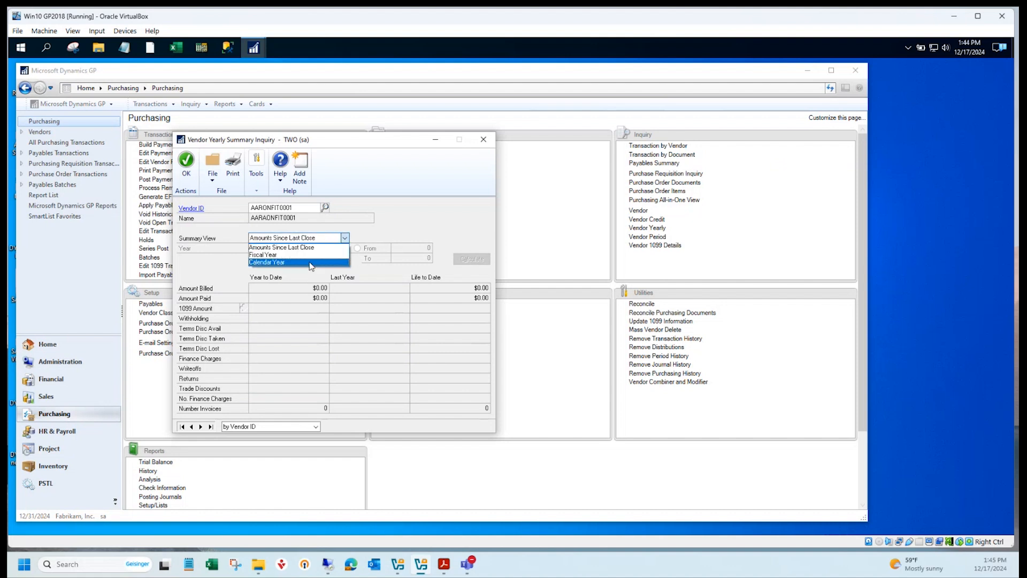
pyautogui.click(309, 262)
pyautogui.click(263, 250)
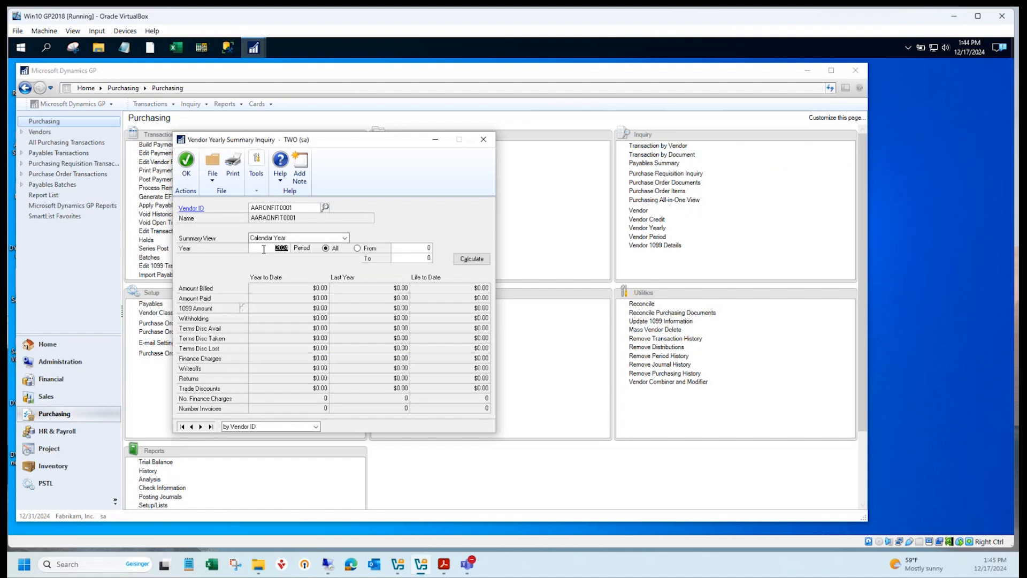
pyautogui.write('203')
pyautogui.press('Tab')
pyautogui.click(473, 259)
pyautogui.click(270, 247)
pyautogui.write('2023')
pyautogui.click(478, 260)
# - Calculate the vendor's calendar-year summary for 2027 and close the yearly inquiry
pyautogui.click(271, 248)
pyautogui.write('2027')
pyautogui.click(459, 262)
pyautogui.click(461, 261)
pyautogui.click(482, 141)
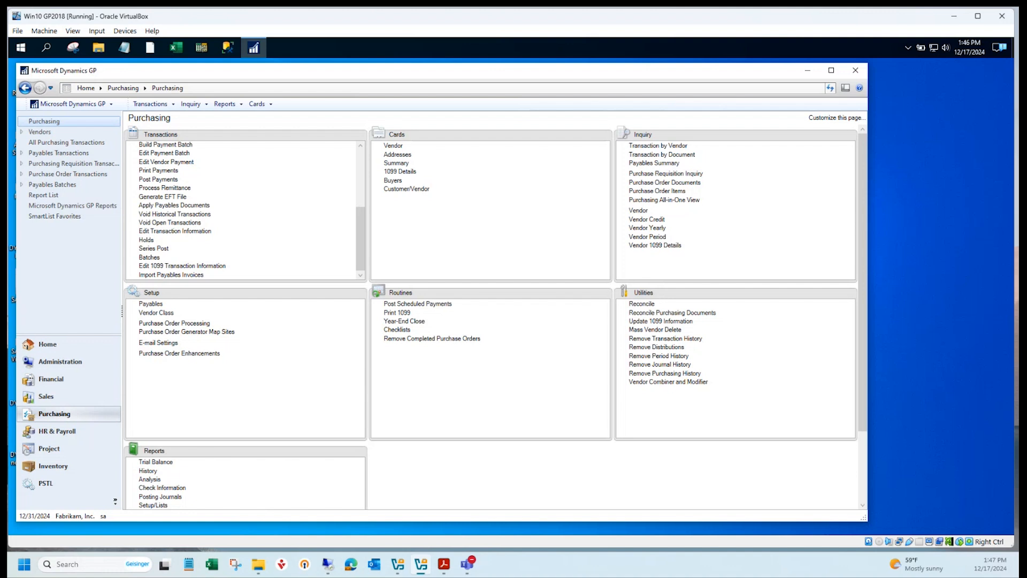
# - Open the first vendor's card in Vendor Maintenance, review its maintenance options, and clear the record
pyautogui.hotkey('alt', 'Tab')
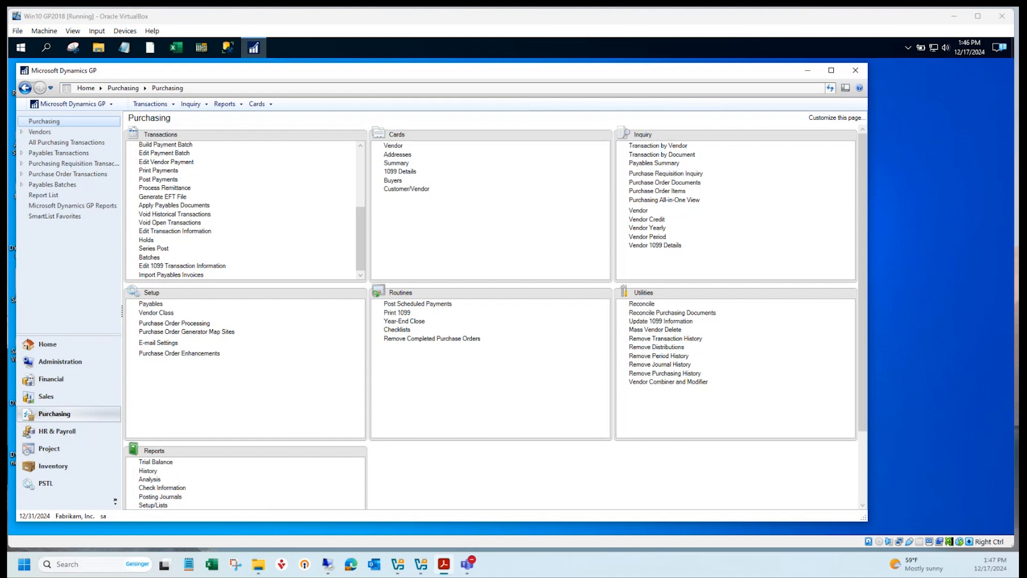
pyautogui.click(392, 146)
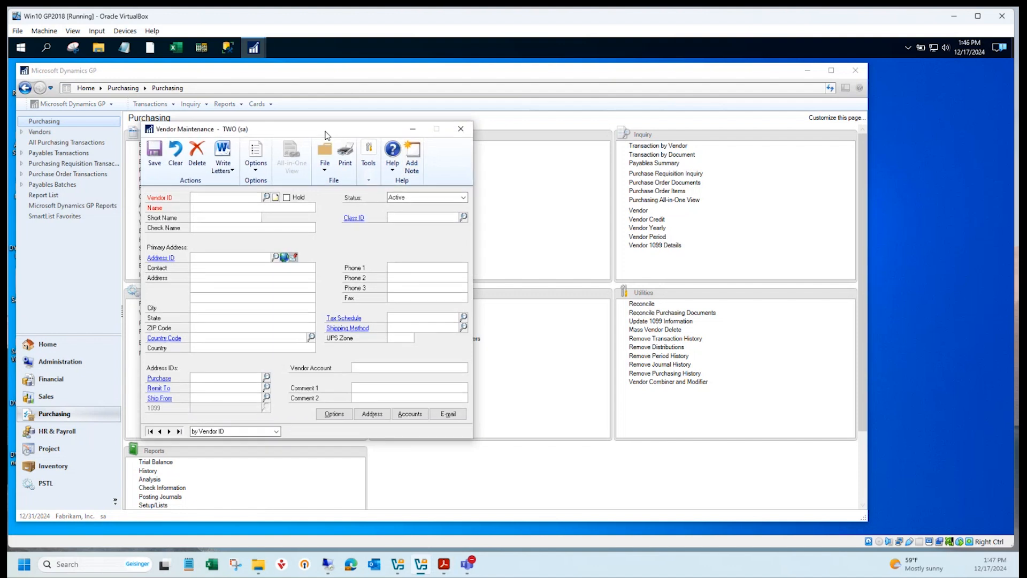
pyautogui.click(186, 426)
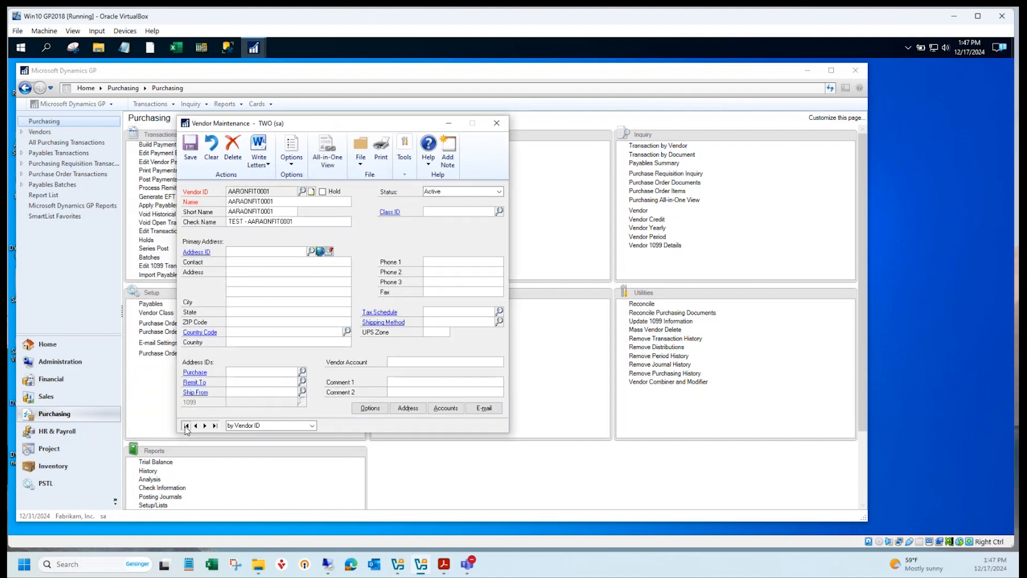
pyautogui.doubleClick(269, 202)
pyautogui.click(256, 202)
pyautogui.click(375, 412)
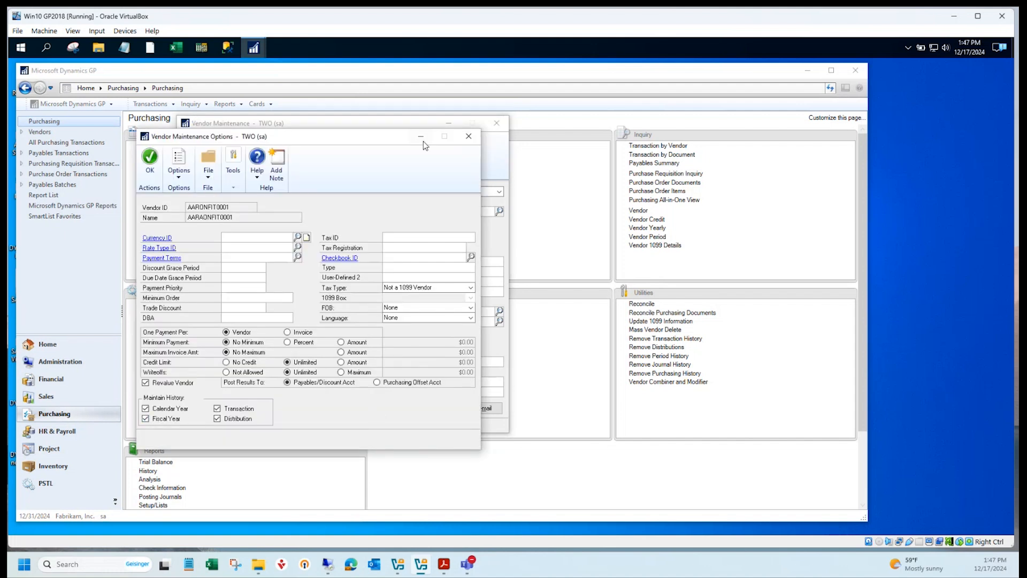
pyautogui.click(468, 137)
pyautogui.click(211, 151)
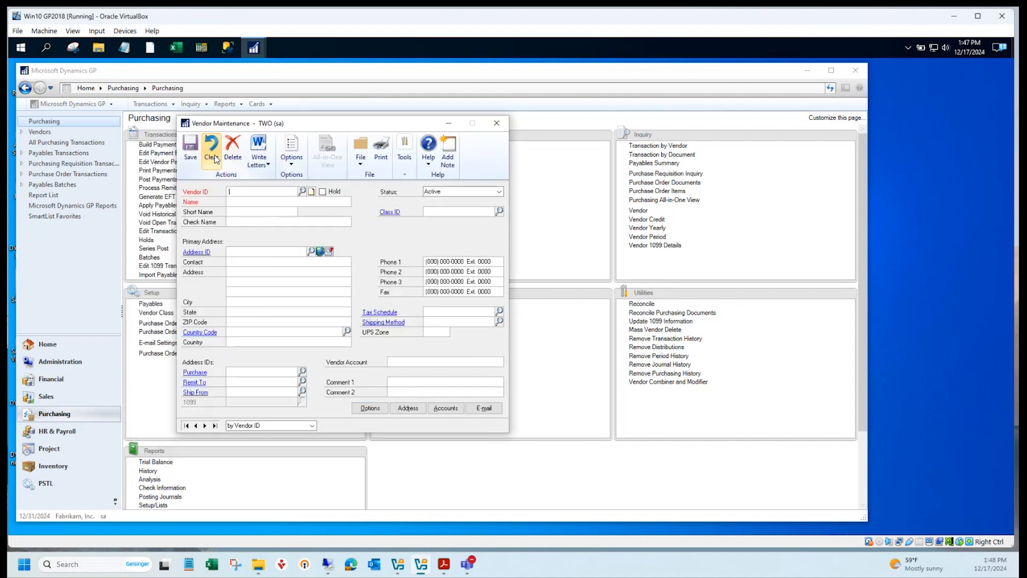
# - Look up vendor Beaumont Construction, review its tax type and 1099 box in the vendor options, and close the card
pyautogui.click(302, 191)
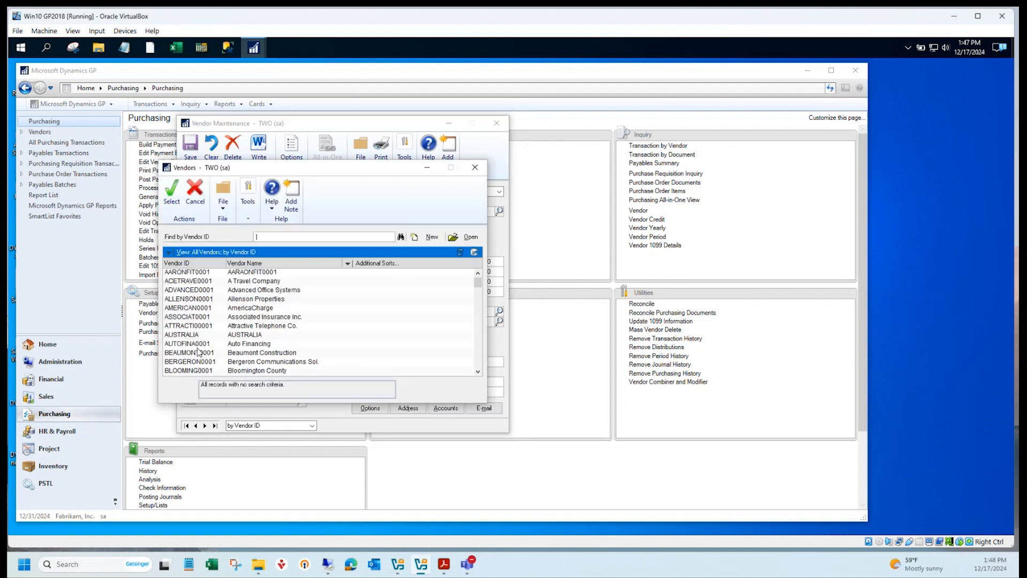
pyautogui.click(200, 353)
pyautogui.click(172, 203)
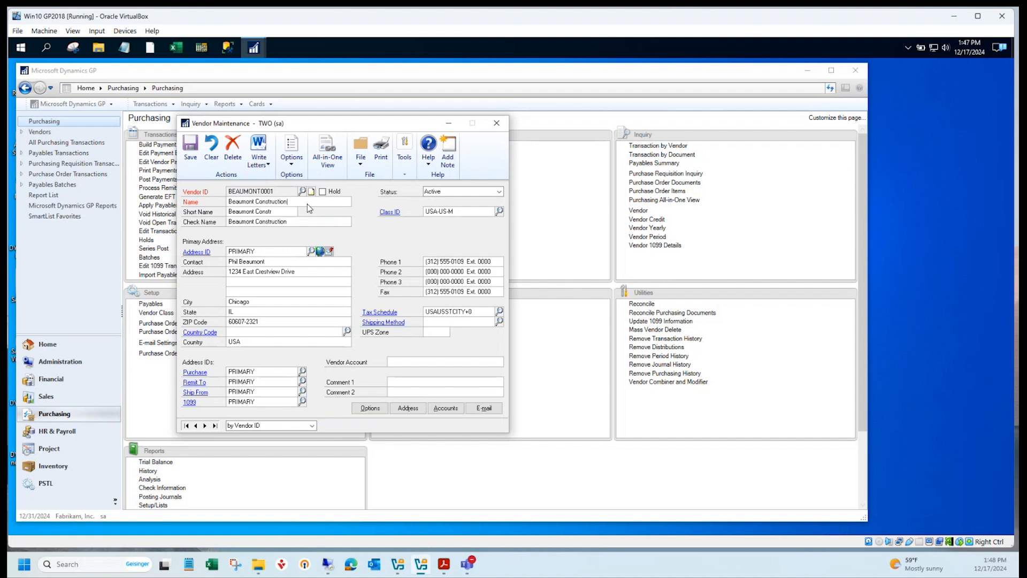
pyautogui.click(370, 408)
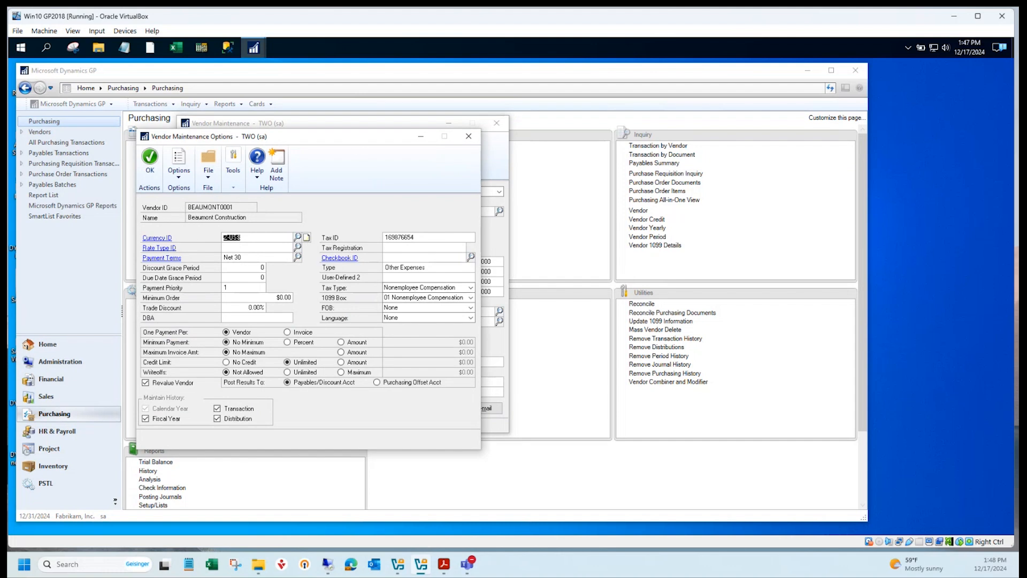
pyautogui.moveTo(357, 145); pyautogui.dragTo(625, 132)
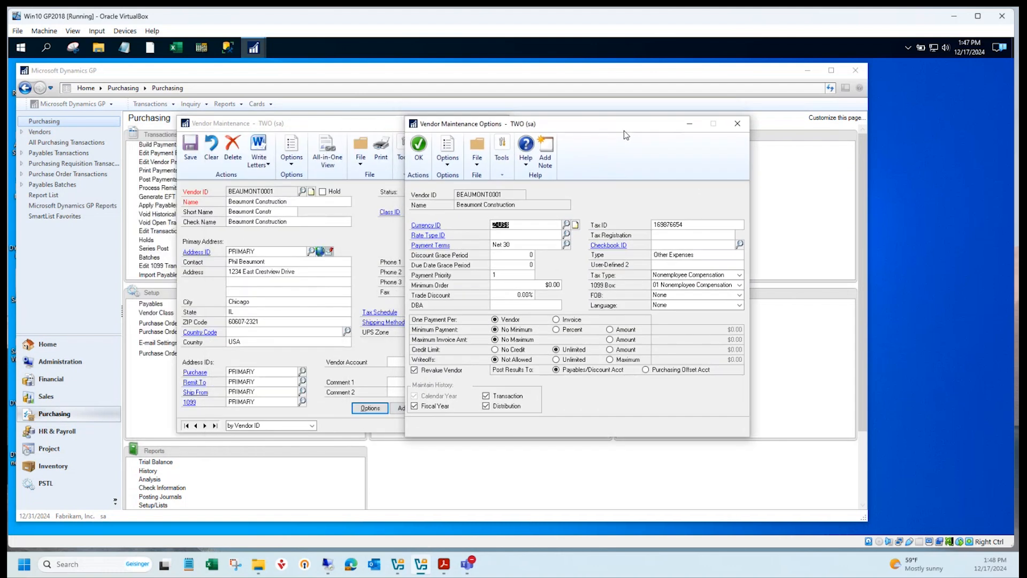
pyautogui.click(738, 124)
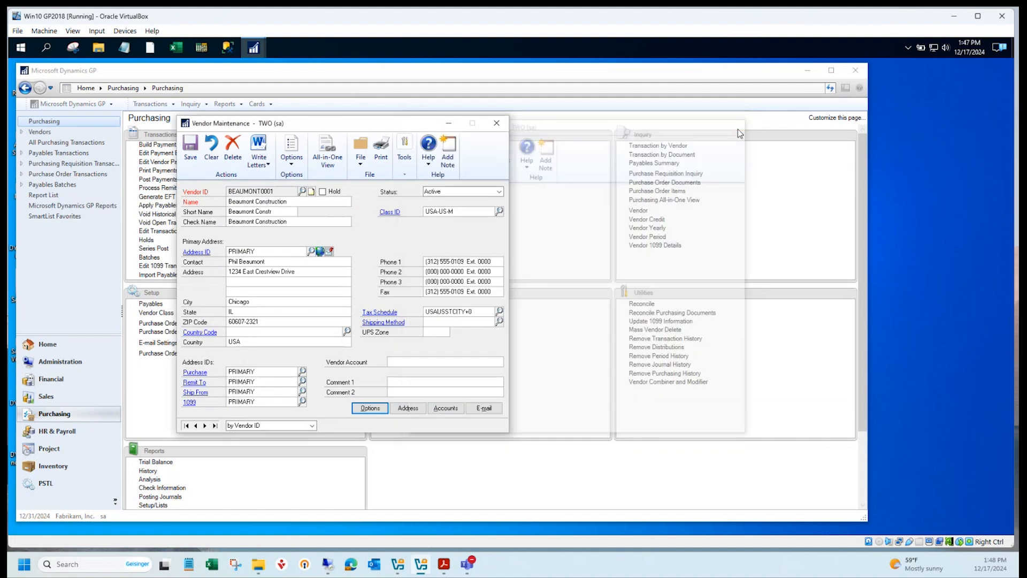
pyautogui.click(498, 128)
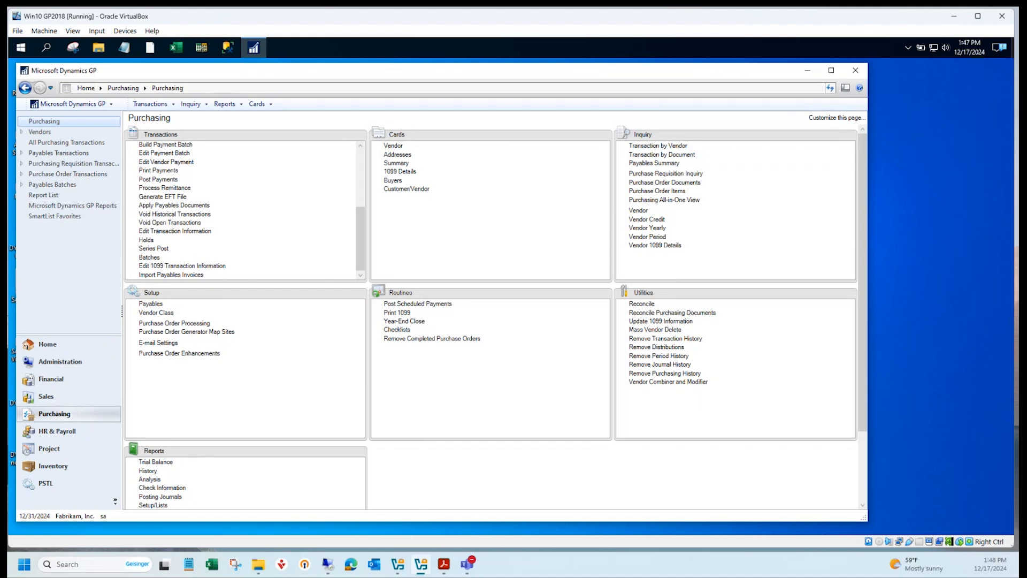
# - Open the payroll Reconcile utility in HR & Payroll, toggle its Reconcile option, and close it without processing
pyautogui.click(60, 433)
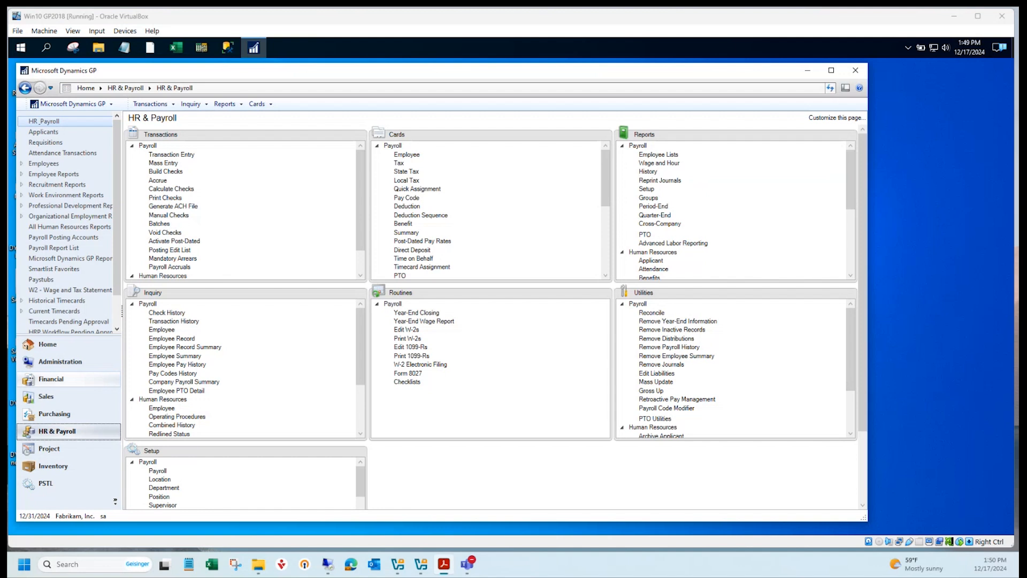
pyautogui.scroll(-1, 302, 418)
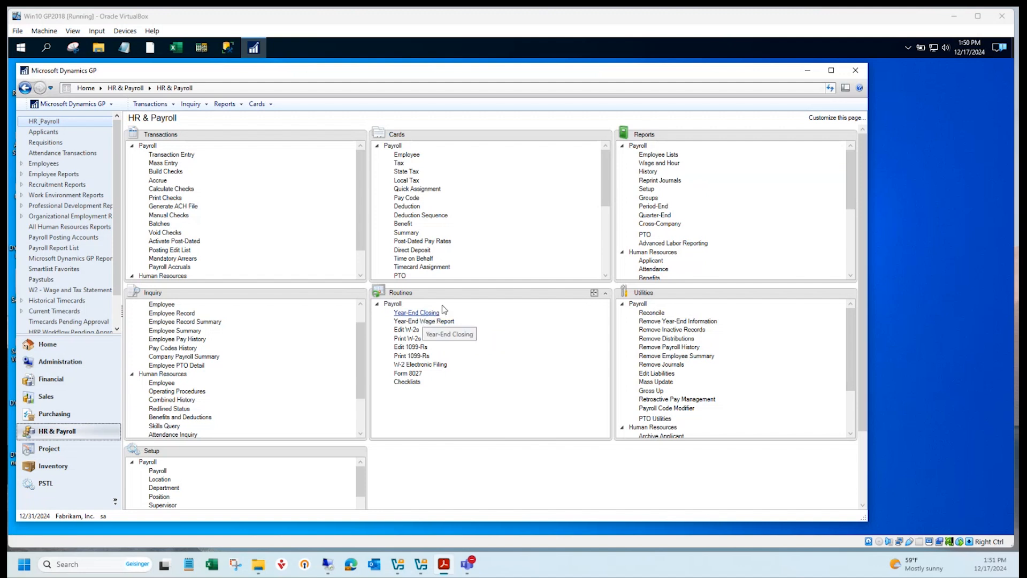
pyautogui.click(652, 313)
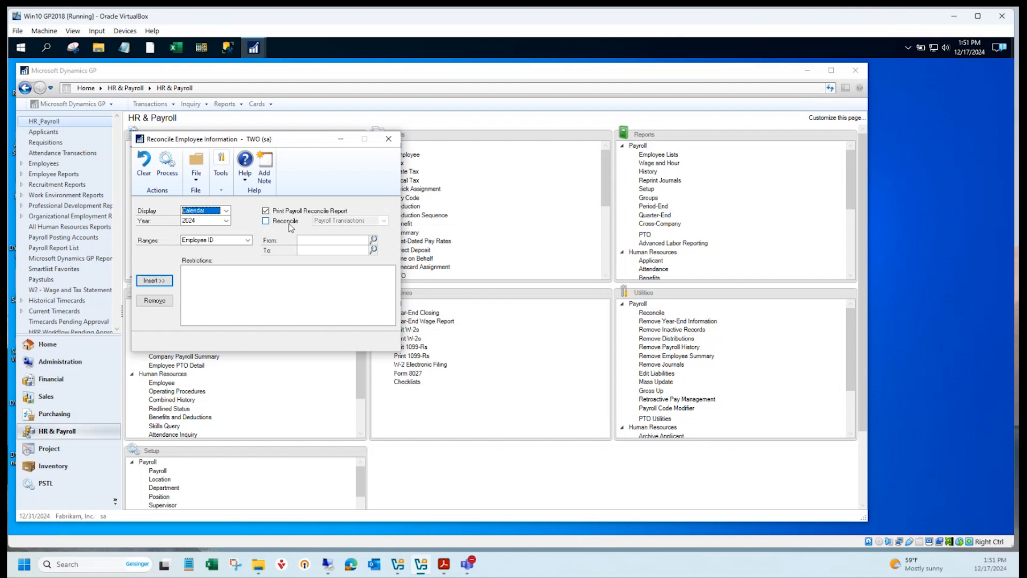
pyautogui.click(267, 224)
pyautogui.click(393, 142)
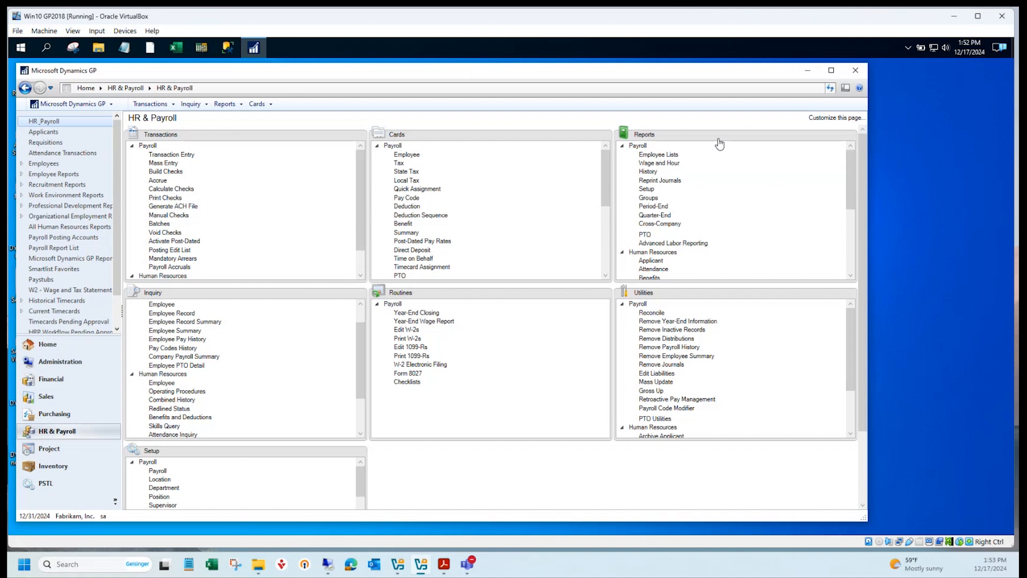
# - View the Payroll Year-End Closing window and the Year-End Wage Report's year choices, closing each without processing
pyautogui.click(409, 315)
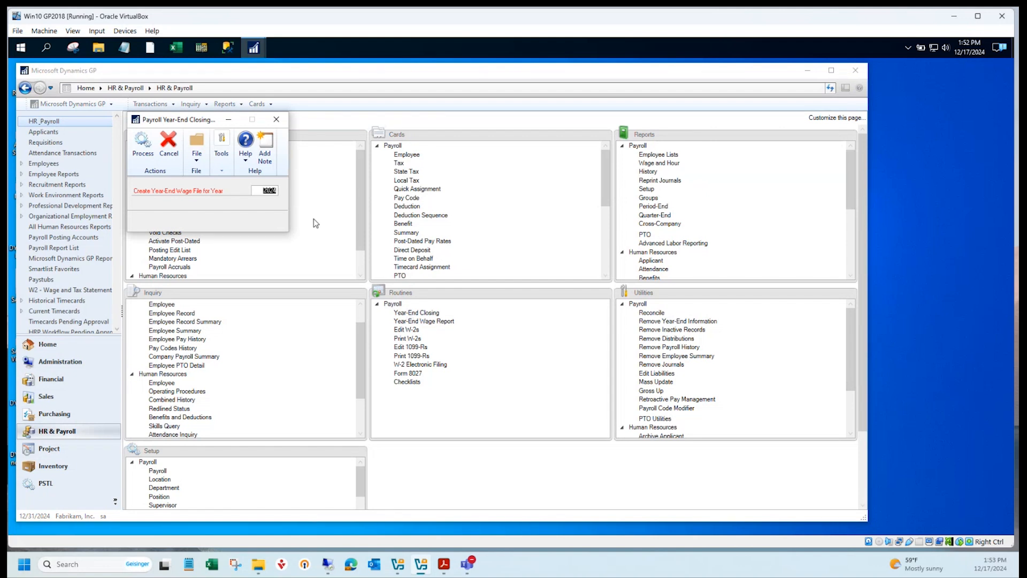
pyautogui.click(275, 121)
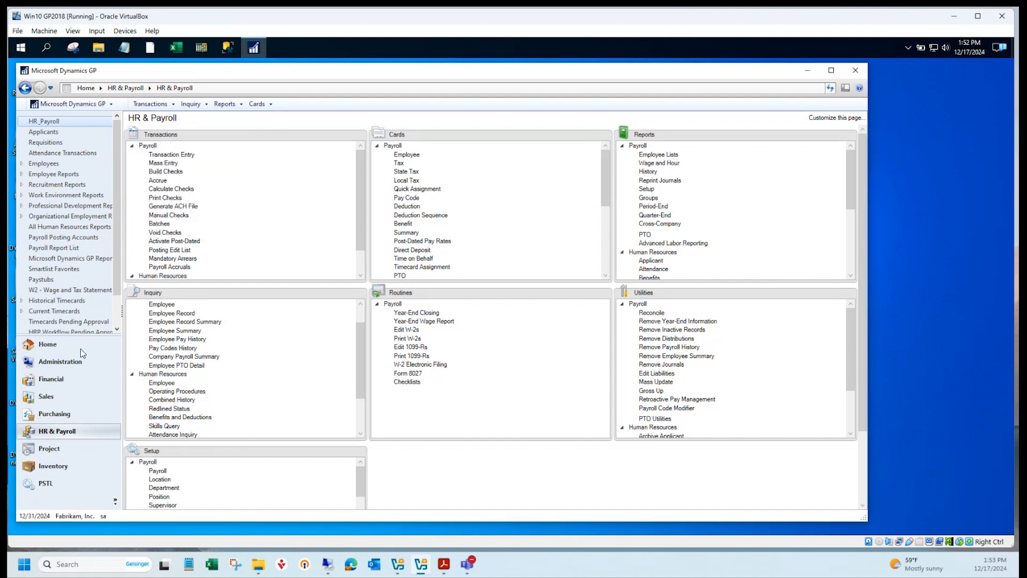
pyautogui.click(440, 321)
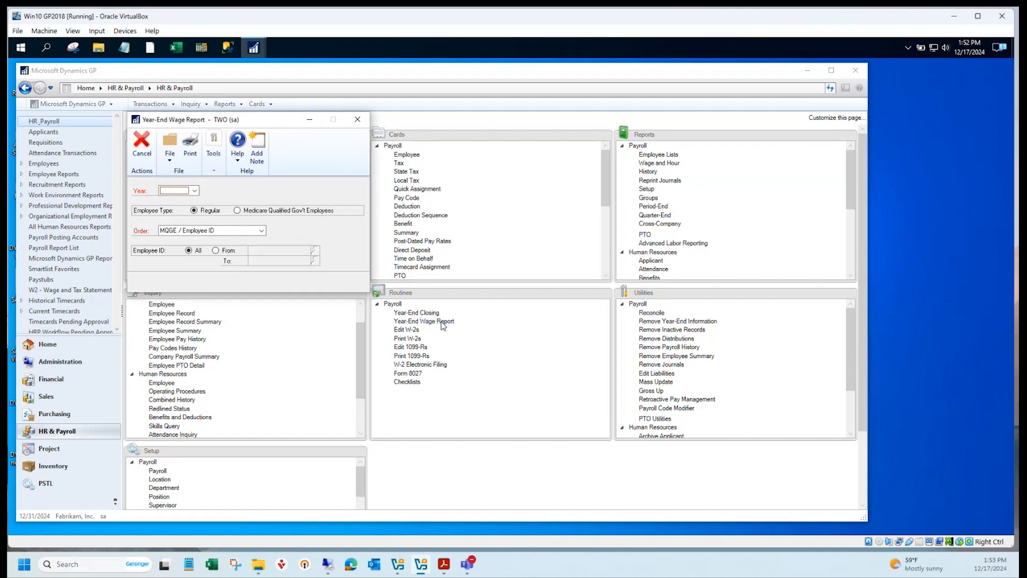
pyautogui.click(195, 190)
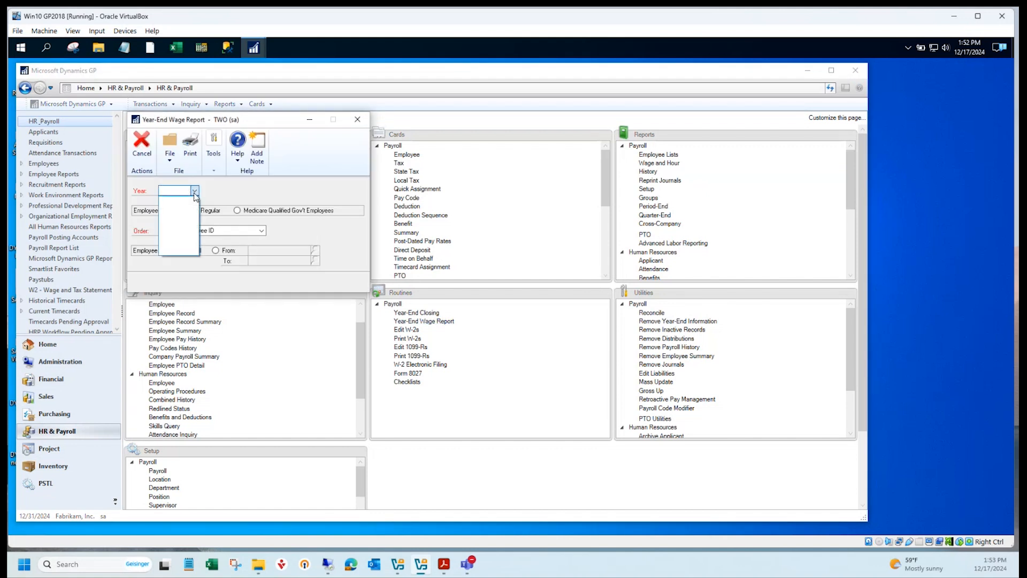
pyautogui.click(195, 193)
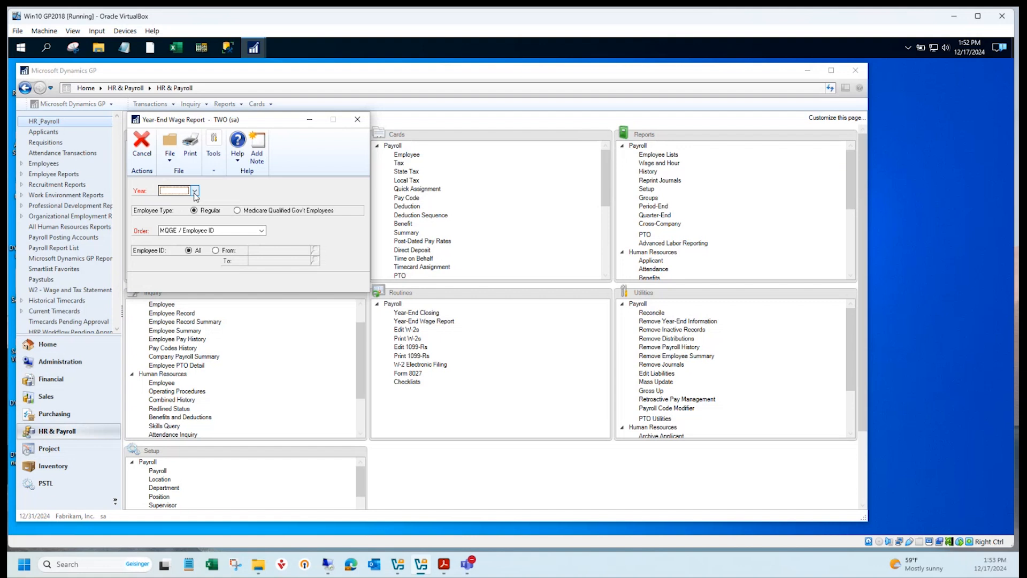
pyautogui.click(357, 120)
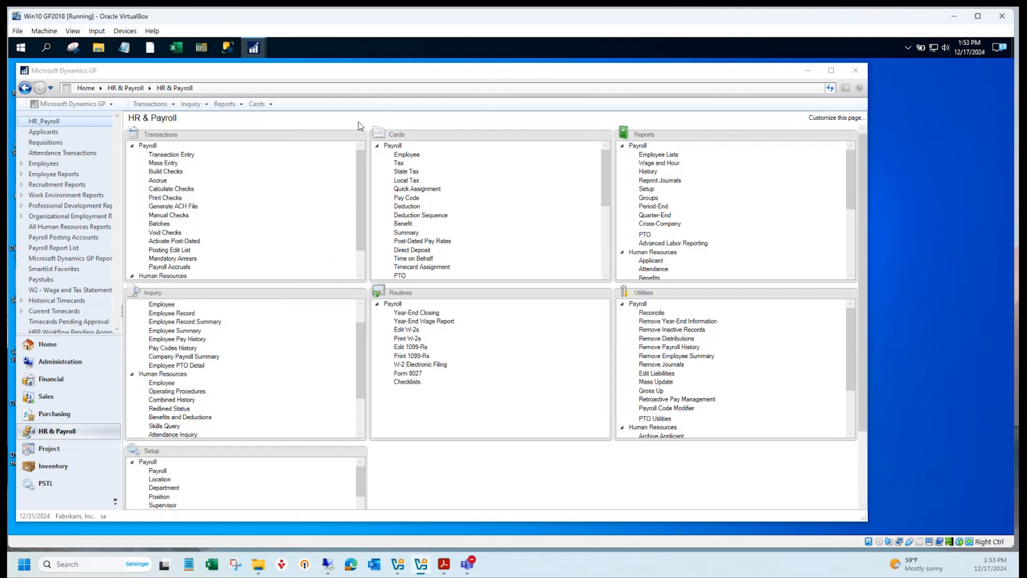
# - Open the Edit W-2 Information window, check its year choices and W-2 employee lookup, and close it without entering anything
pyautogui.click(412, 329)
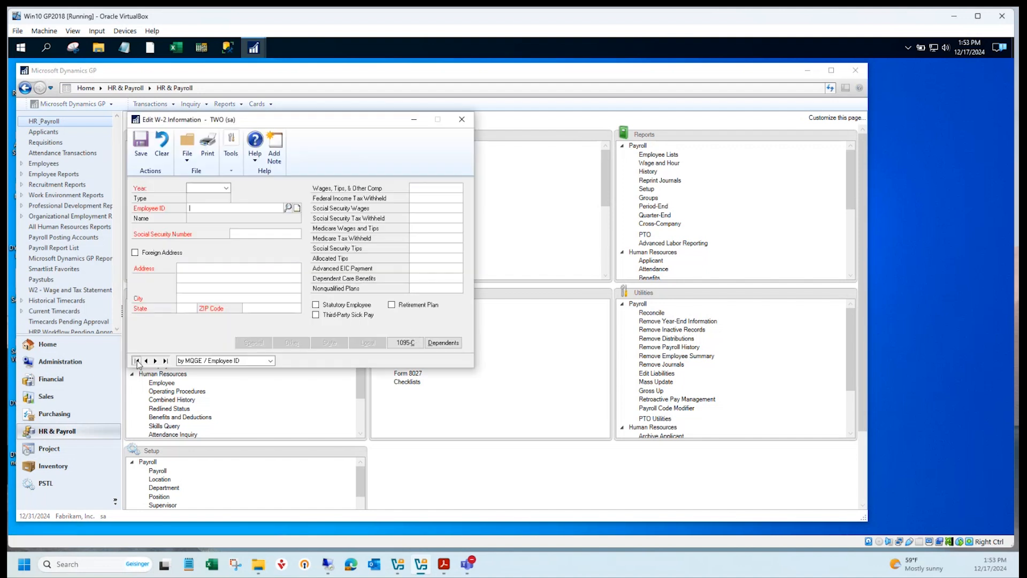
pyautogui.click(226, 188)
pyautogui.click(228, 191)
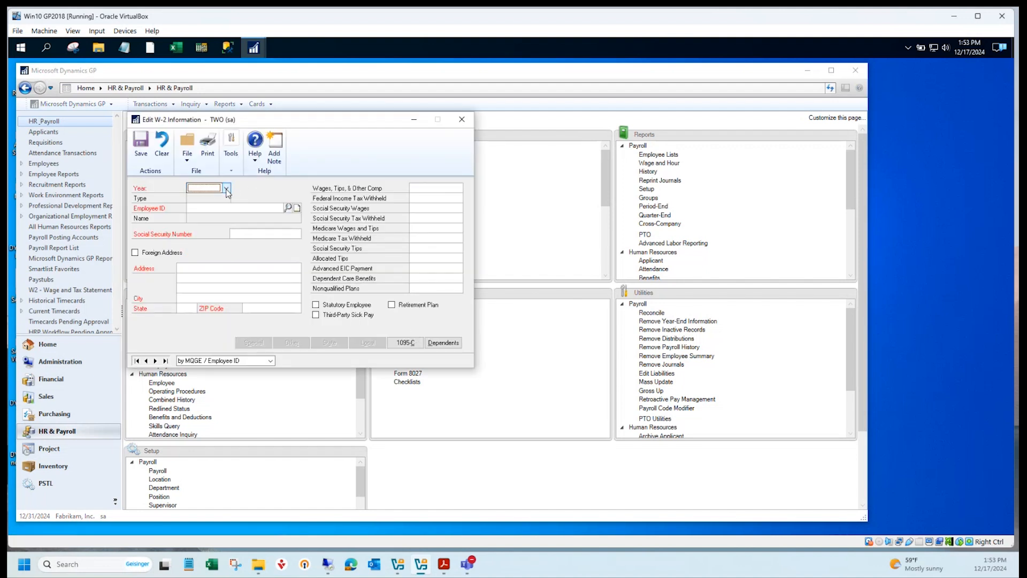
pyautogui.click(287, 208)
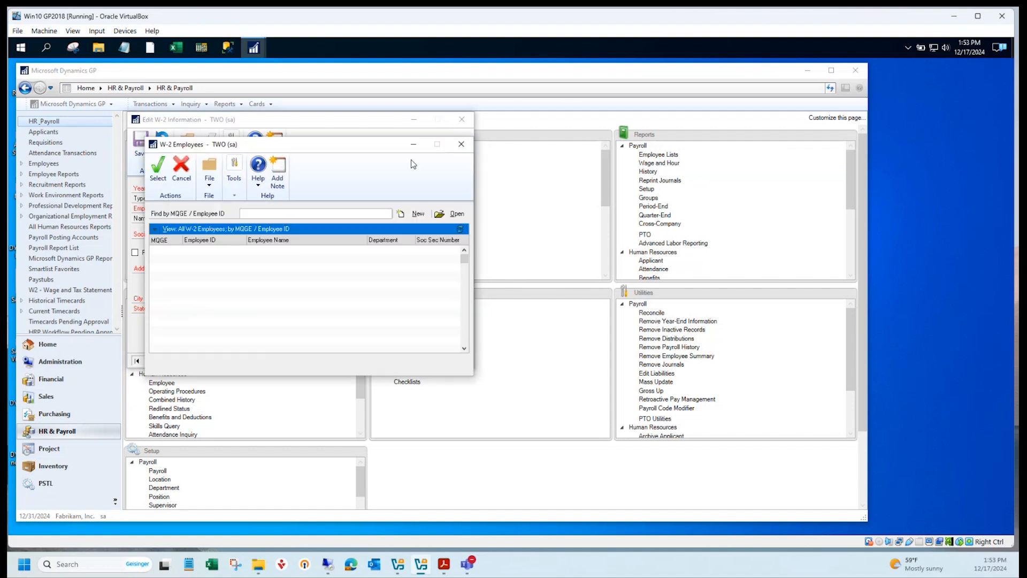
pyautogui.click(461, 144)
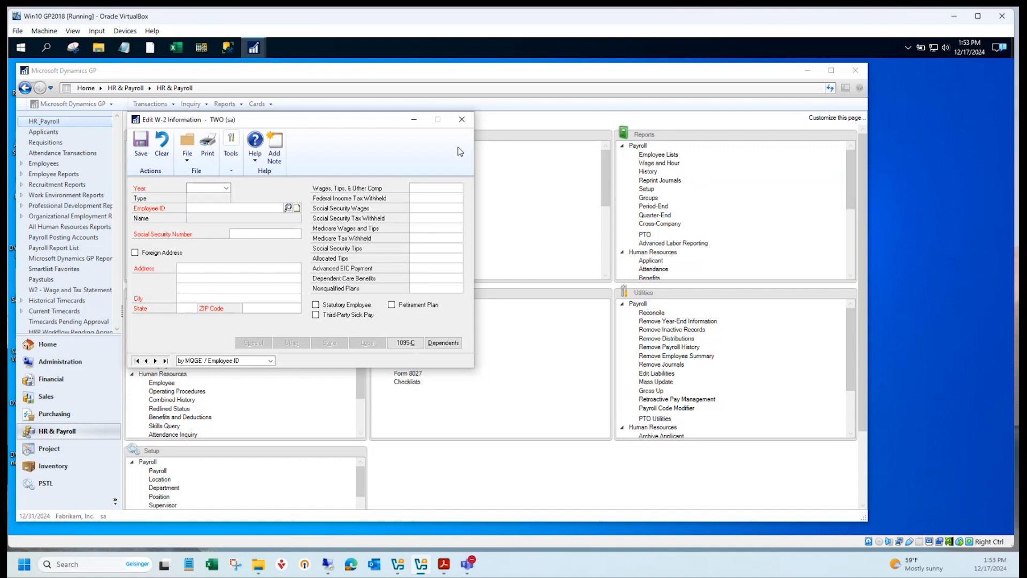
pyautogui.moveTo(365, 124); pyautogui.dragTo(376, 125)
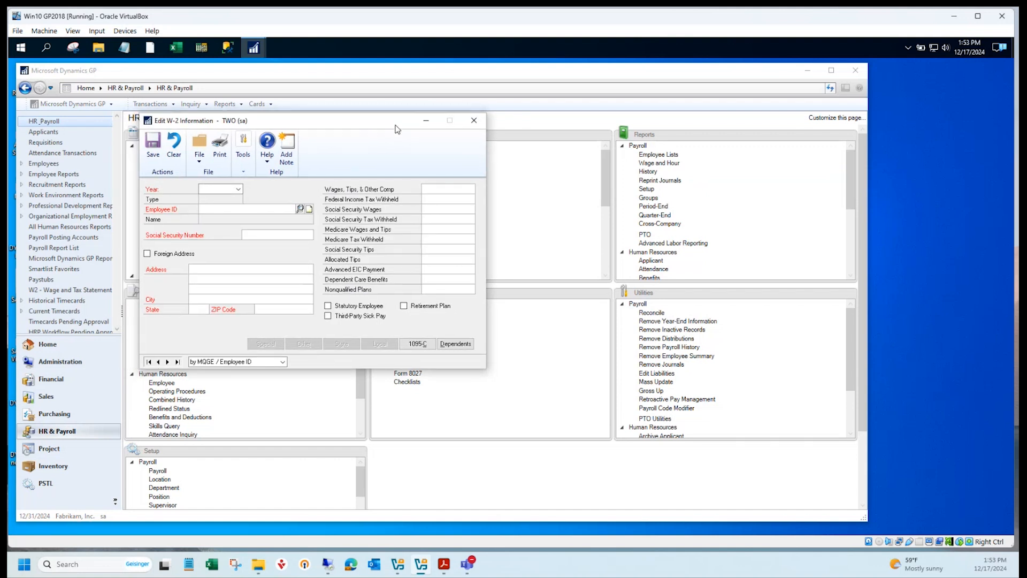
pyautogui.click(474, 124)
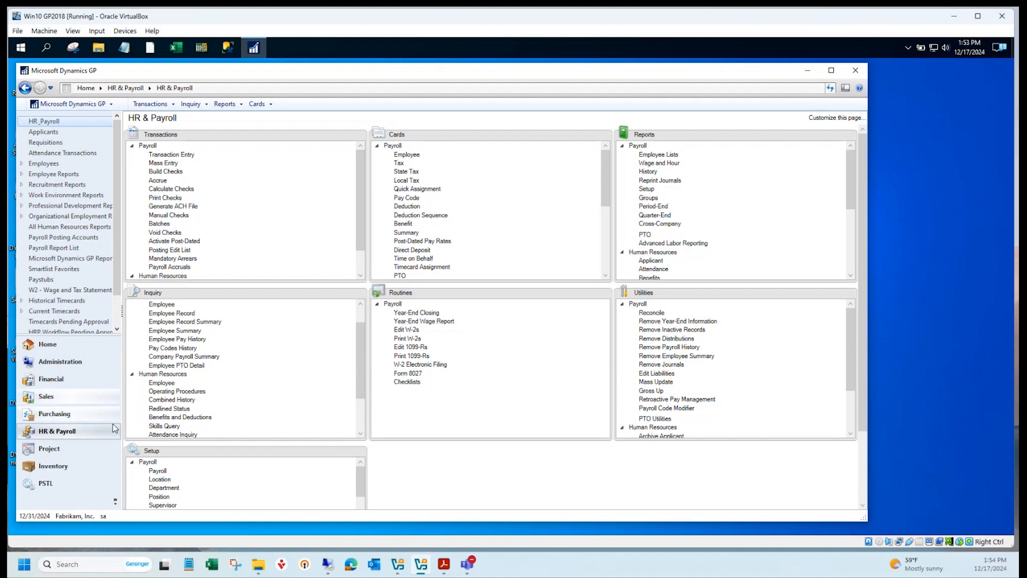
# - Browse the Purchasing, Sales, Project, HR & Payroll and Financial area pages for their routines and utilities
pyautogui.click(65, 464)
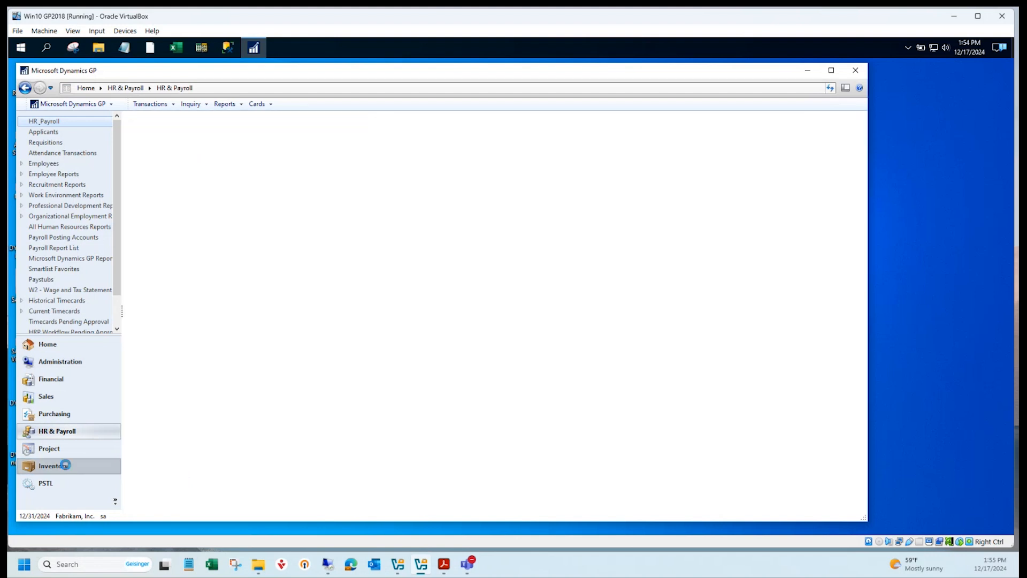
pyautogui.click(70, 418)
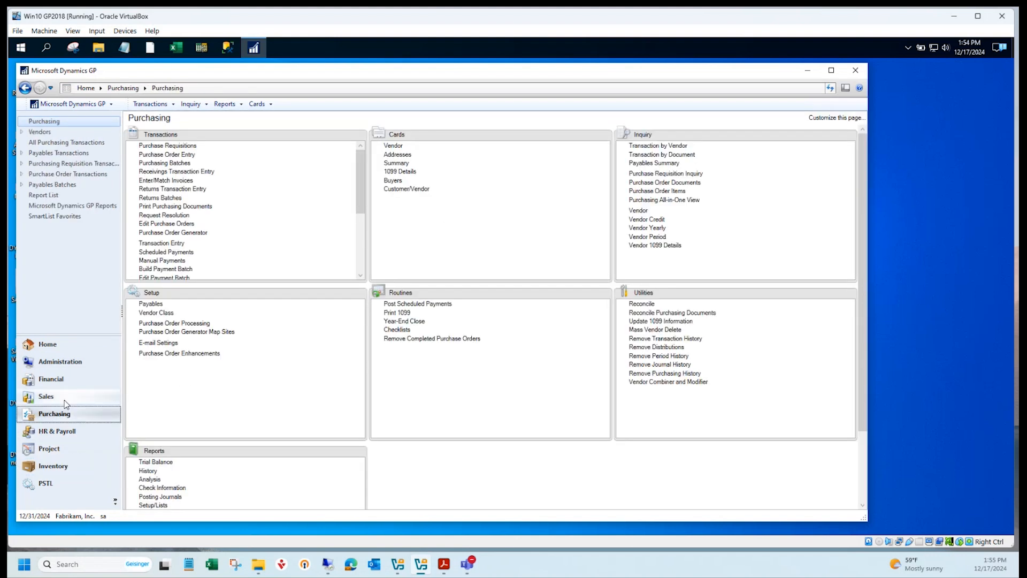
pyautogui.click(65, 401)
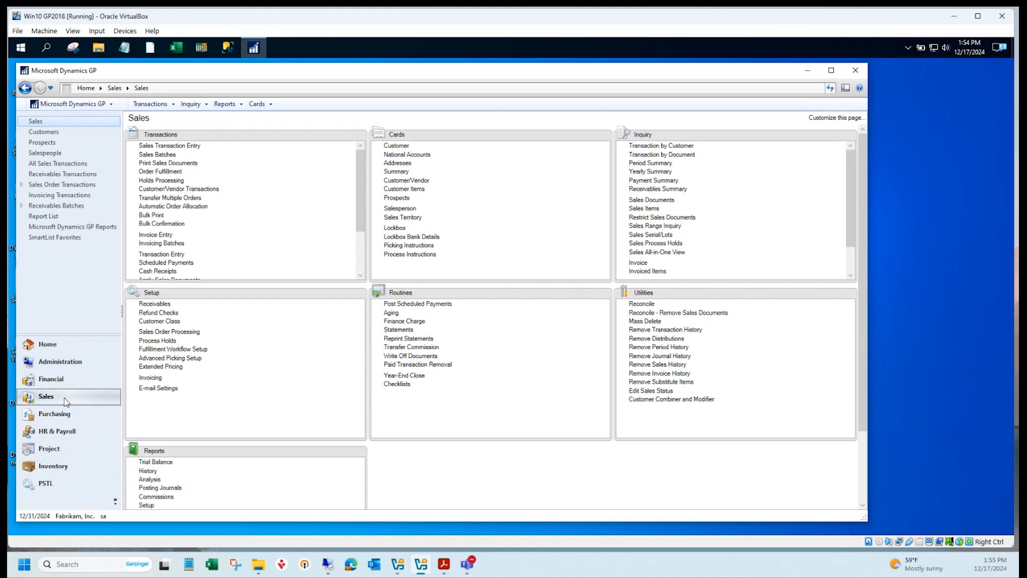
pyautogui.click(56, 452)
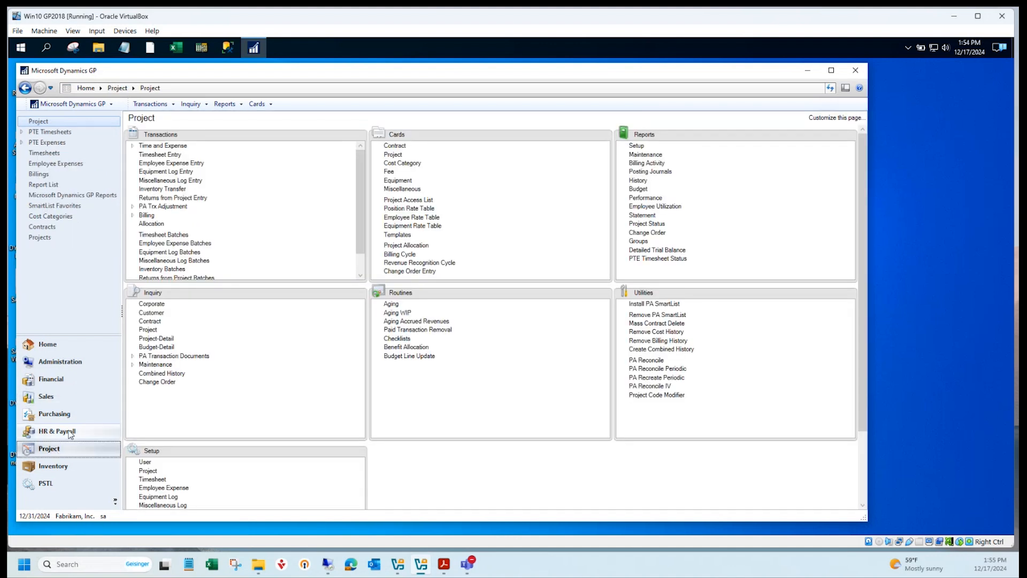
pyautogui.click(59, 431)
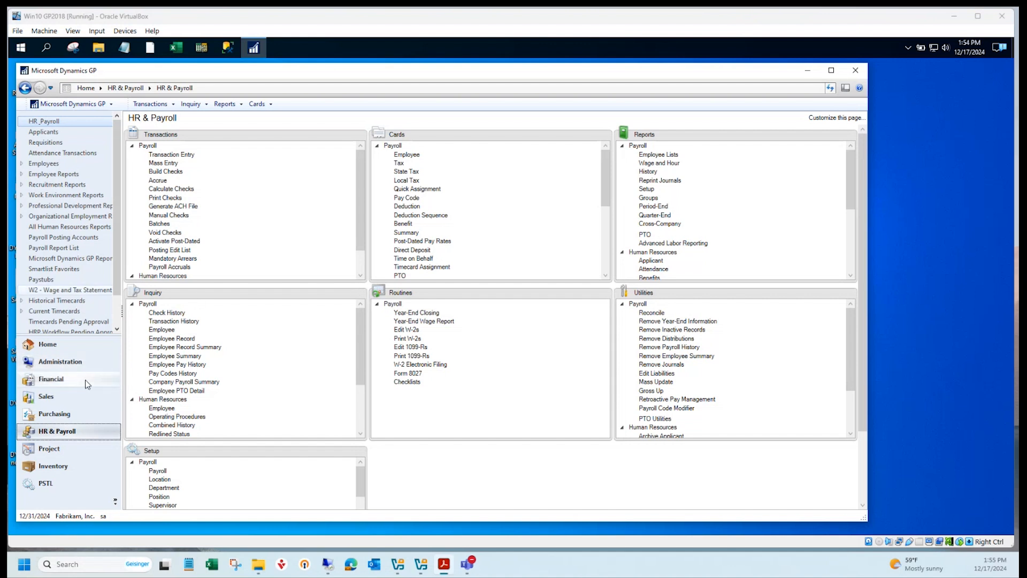
pyautogui.click(81, 380)
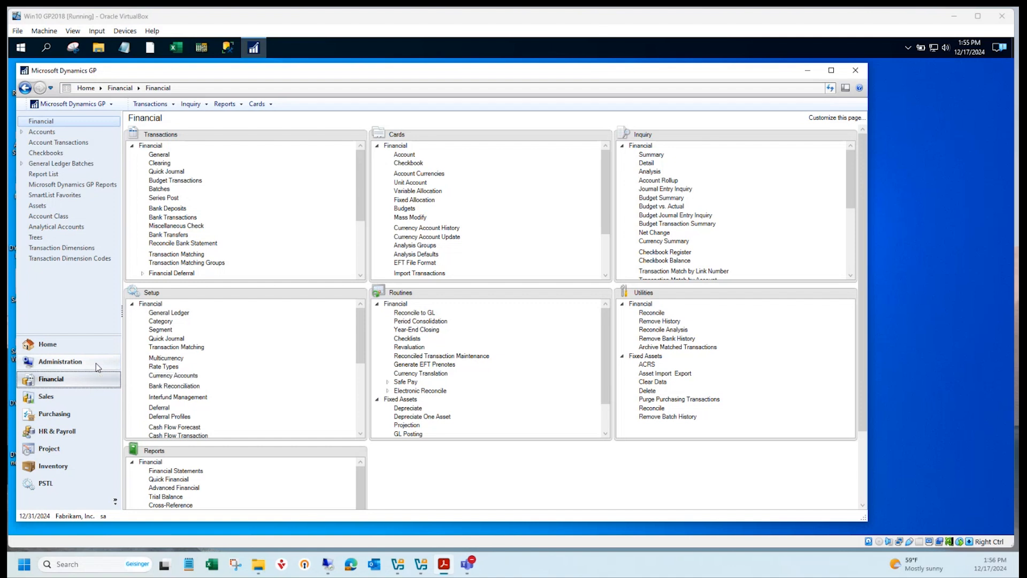
# - Open the company's Fiscal Periods Setup from Administration, view its available years, and close it without changing any periods
pyautogui.click(90, 103)
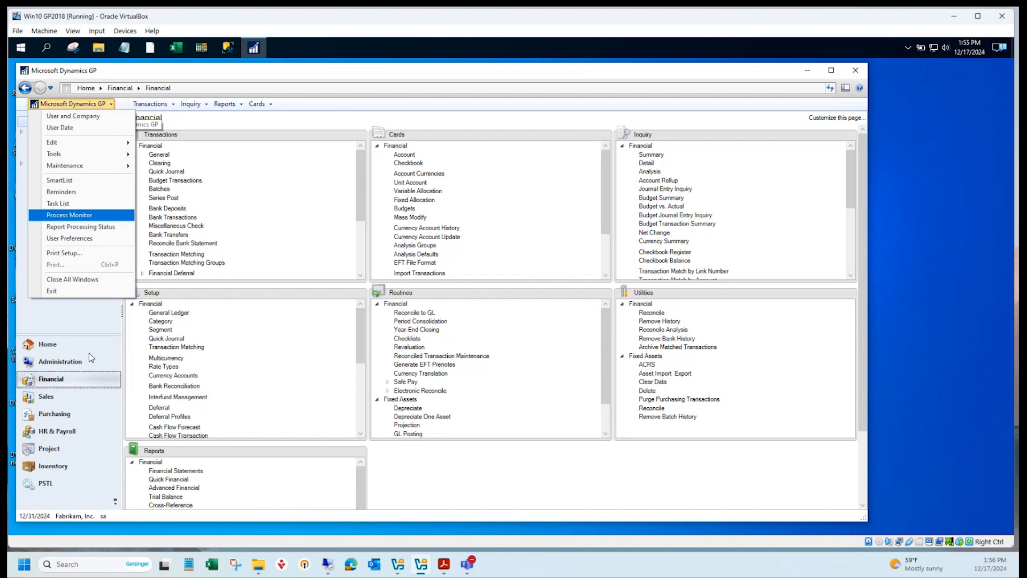
pyautogui.click(75, 362)
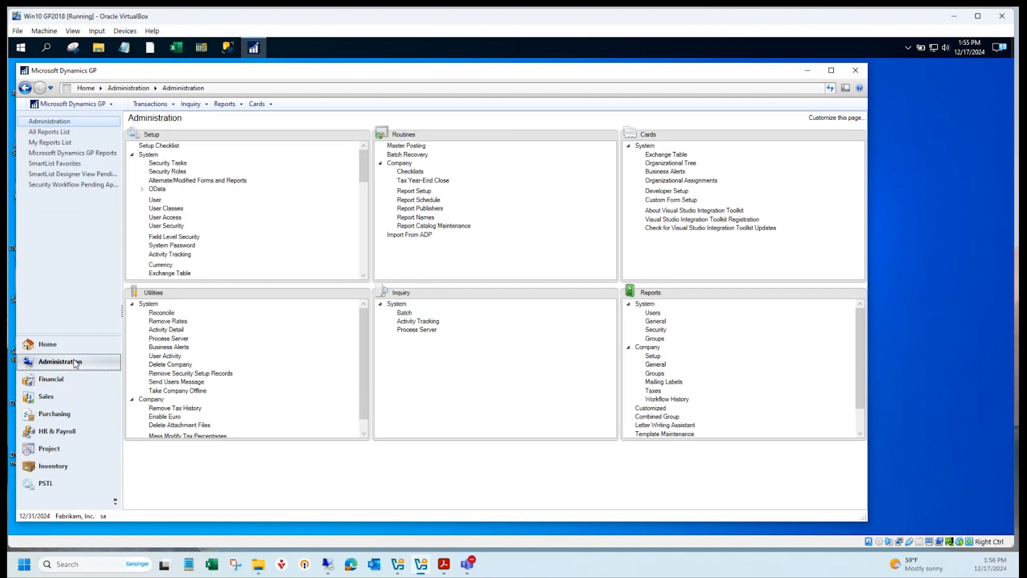
pyautogui.scroll(-8, 358, 164)
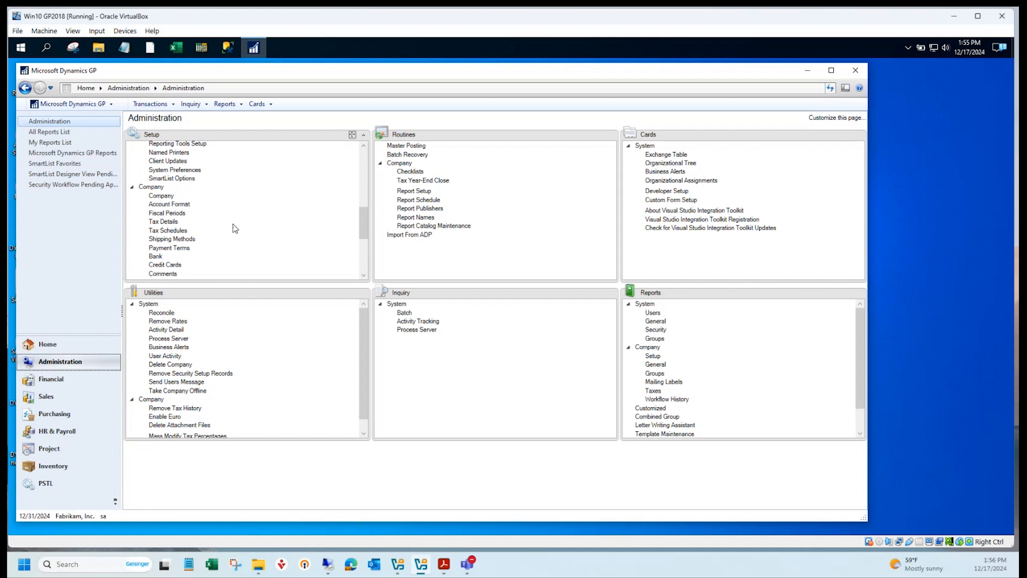
pyautogui.click(178, 213)
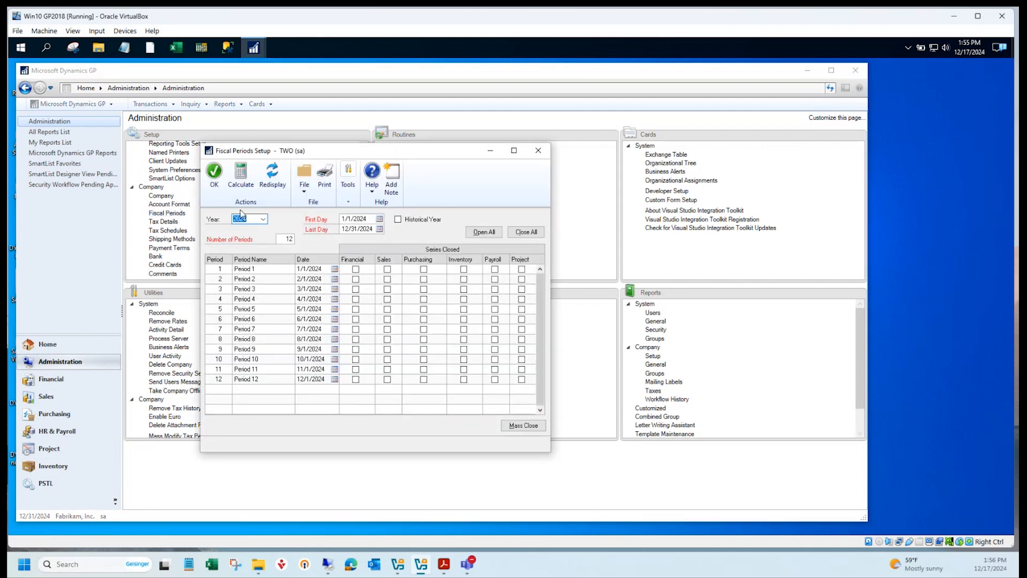
pyautogui.click(263, 219)
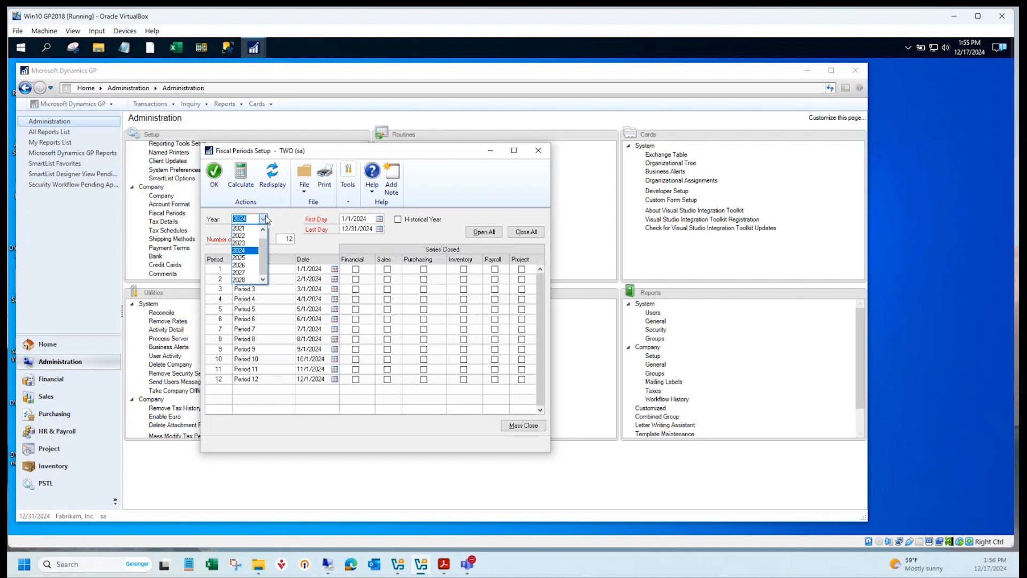
pyautogui.click(286, 219)
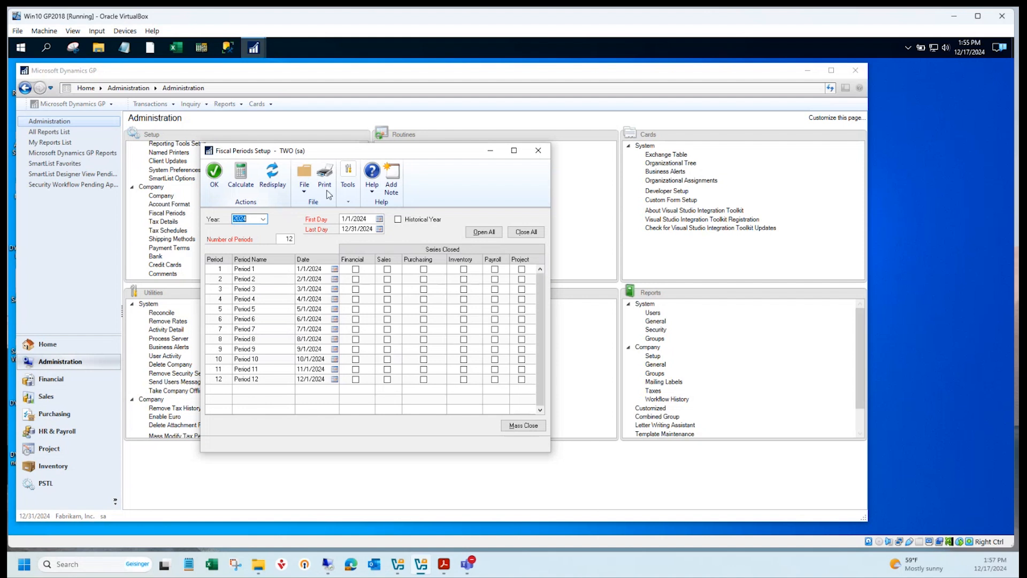
pyautogui.click(539, 154)
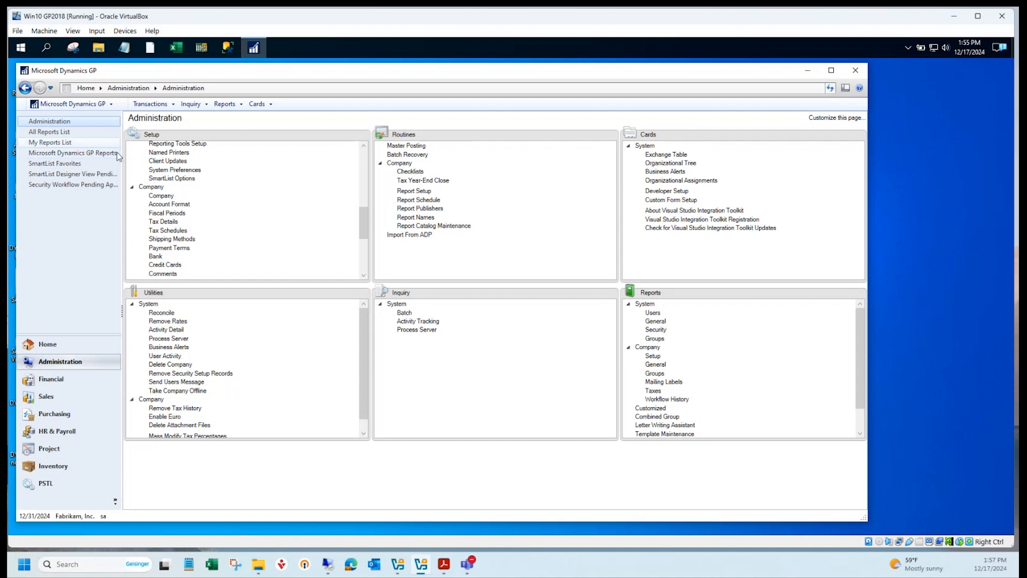
# - View the Financial Batch Entry window and the Series Posting batch list, closing each without posting
pyautogui.click(54, 380)
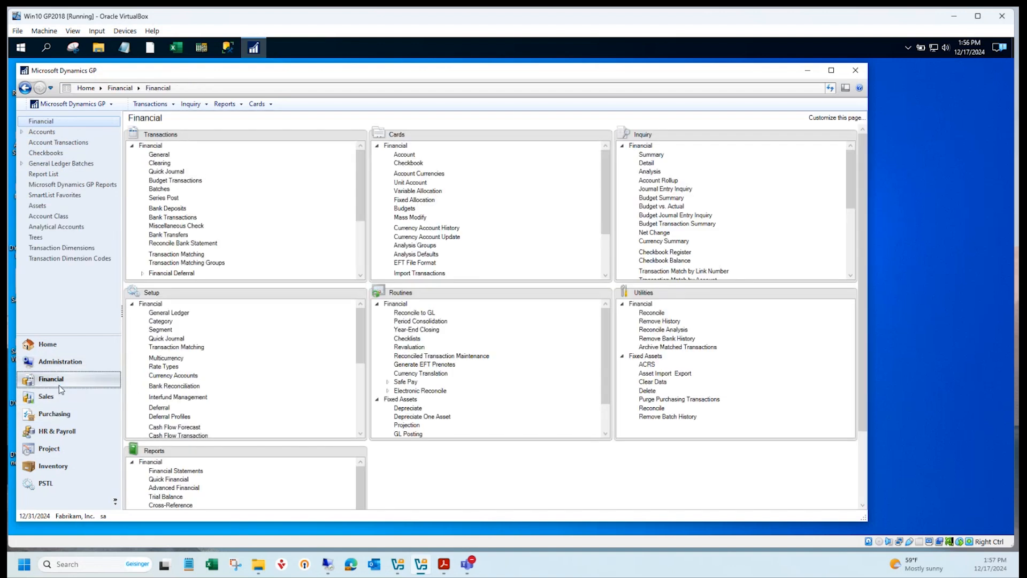
pyautogui.click(159, 190)
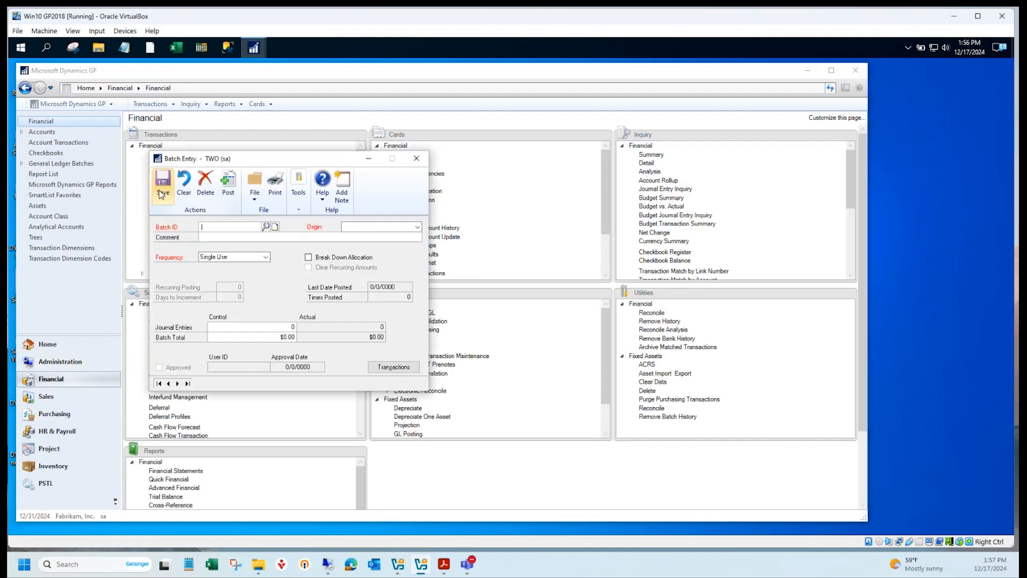
pyautogui.click(416, 159)
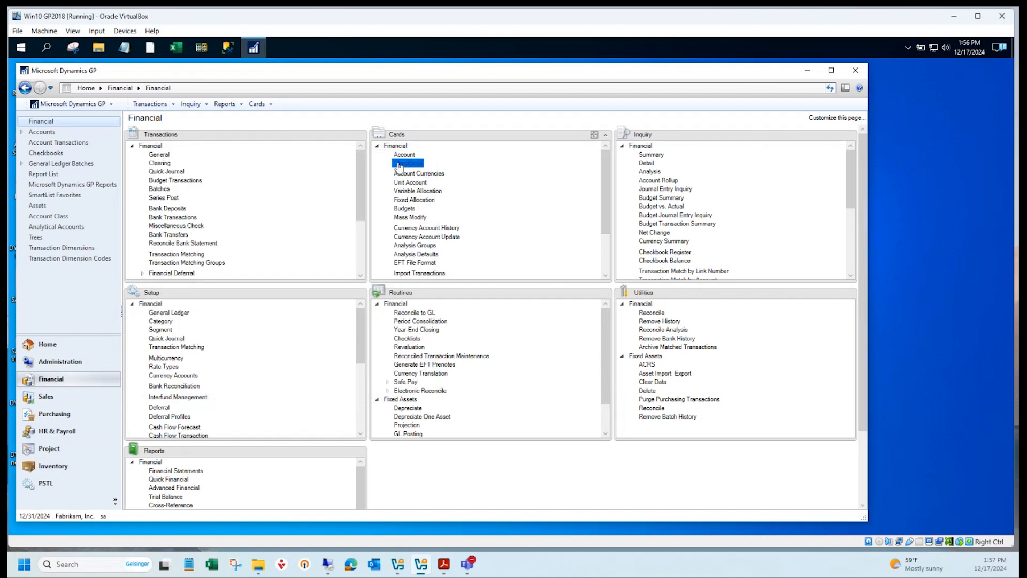
pyautogui.click(165, 198)
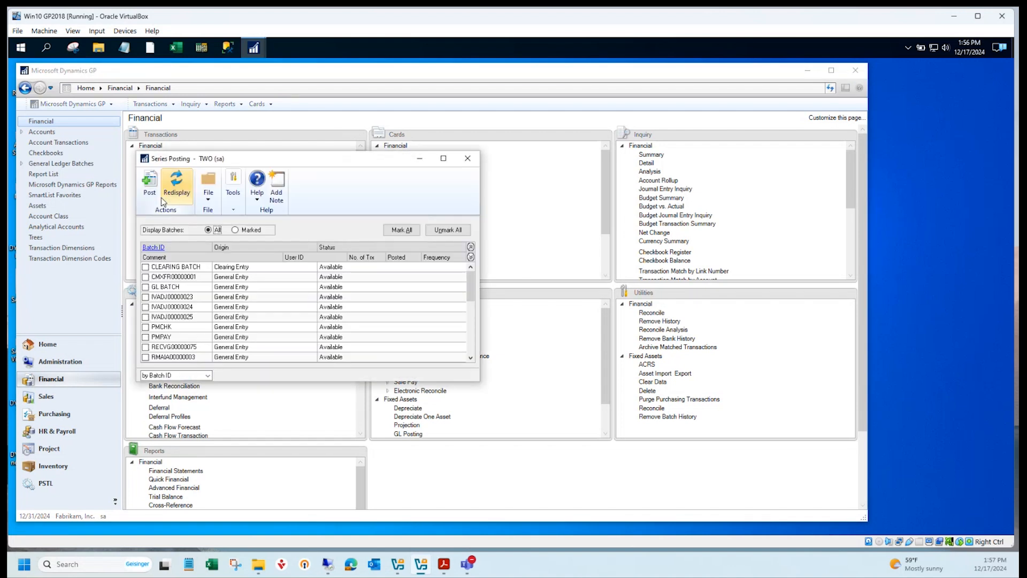
pyautogui.click(469, 159)
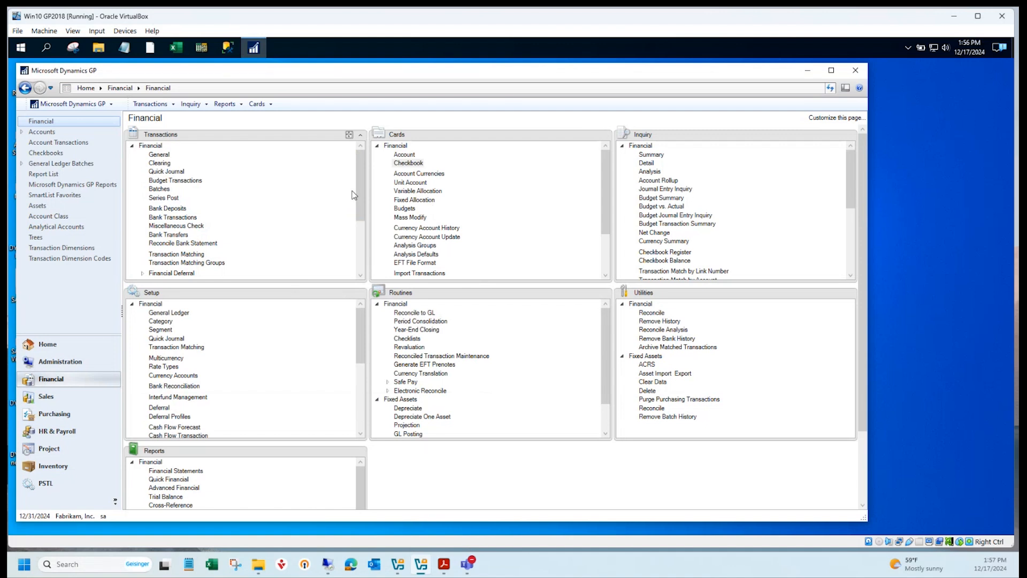
pyautogui.moveTo(359, 192)
pyautogui.mouseDown()
pyautogui.moveTo(362, 238)
pyautogui.moveTo(360, 197)
pyautogui.mouseUp()
pyautogui.scroll(1, 361, 194)
pyautogui.hotkey('alt', 'Tab')
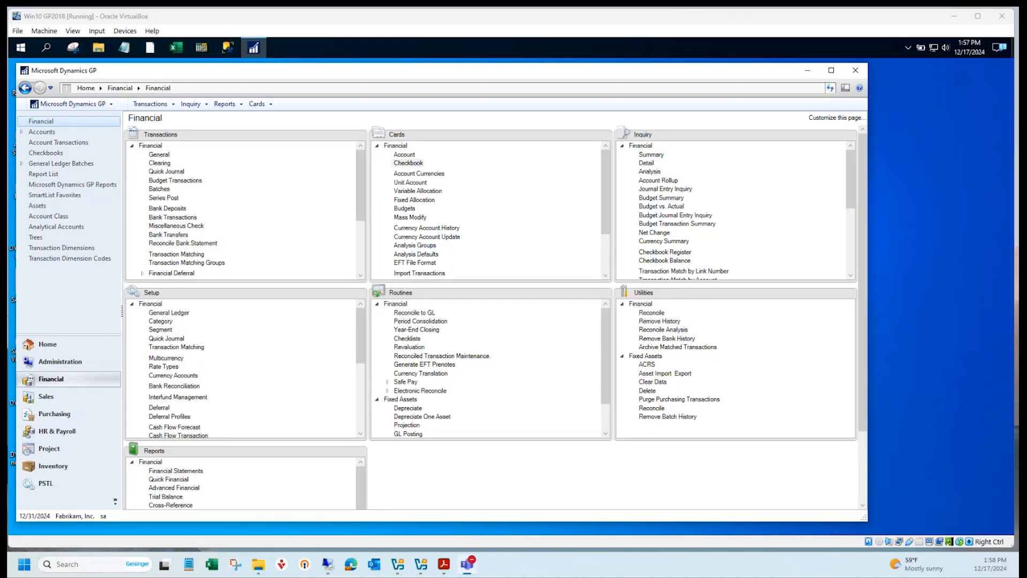
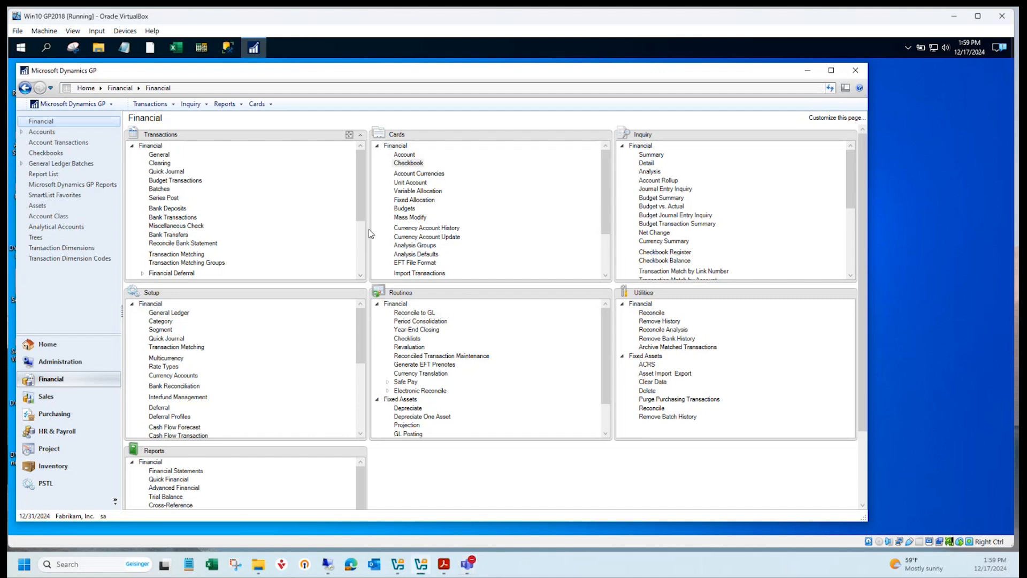
# - Open the Fixed Assets year-end routine, highlight the Fiscal 2027 - AMT book, and close the window without processing
pyautogui.scroll(-4, 368, 241)
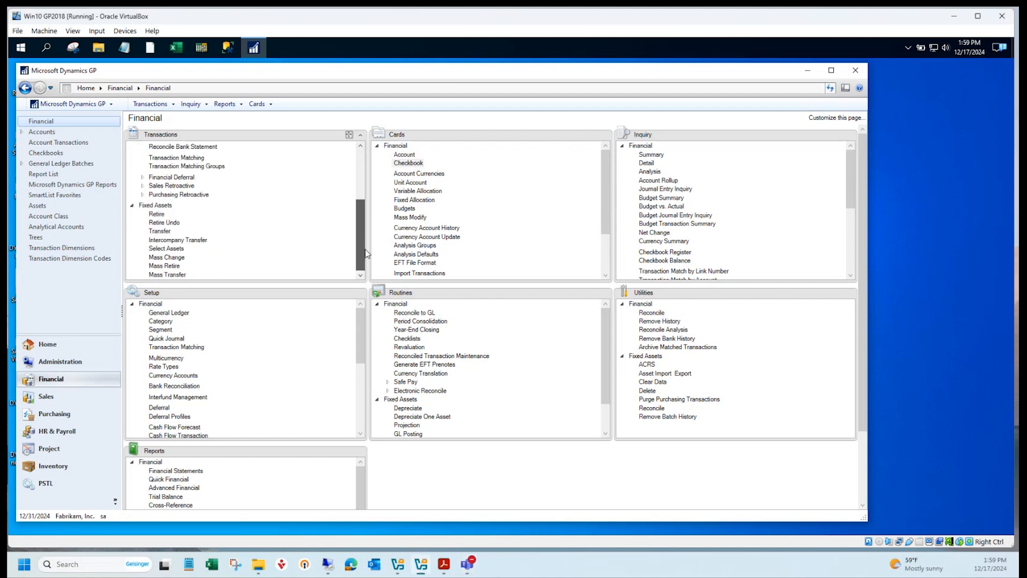
pyautogui.click(379, 305)
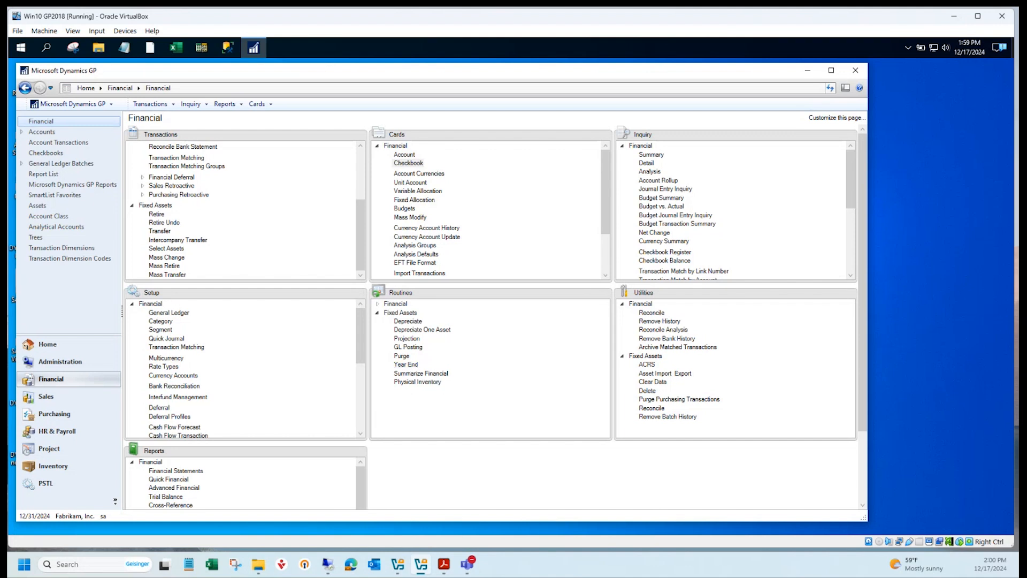
pyautogui.click(406, 365)
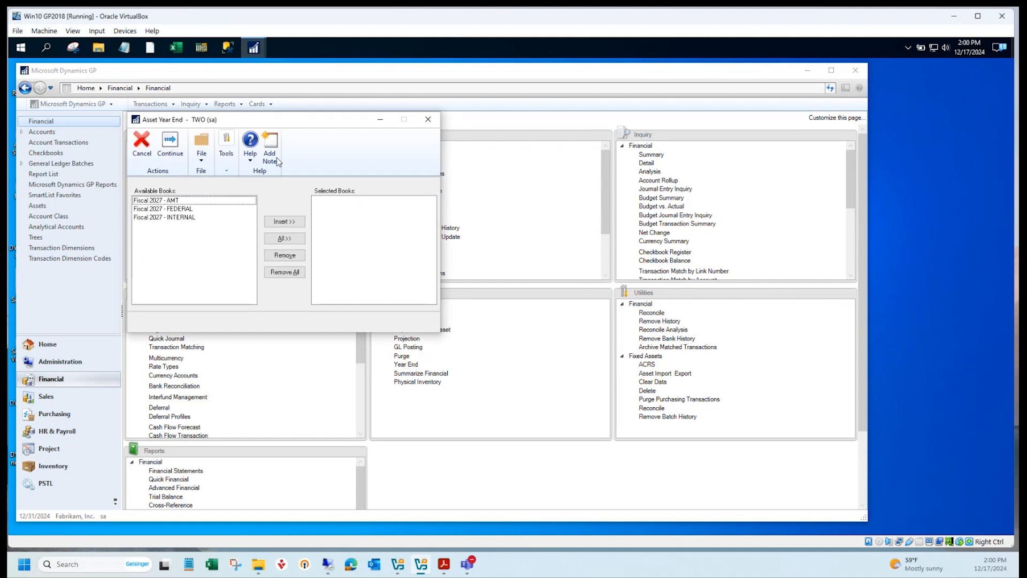
pyautogui.moveTo(272, 124); pyautogui.dragTo(345, 147)
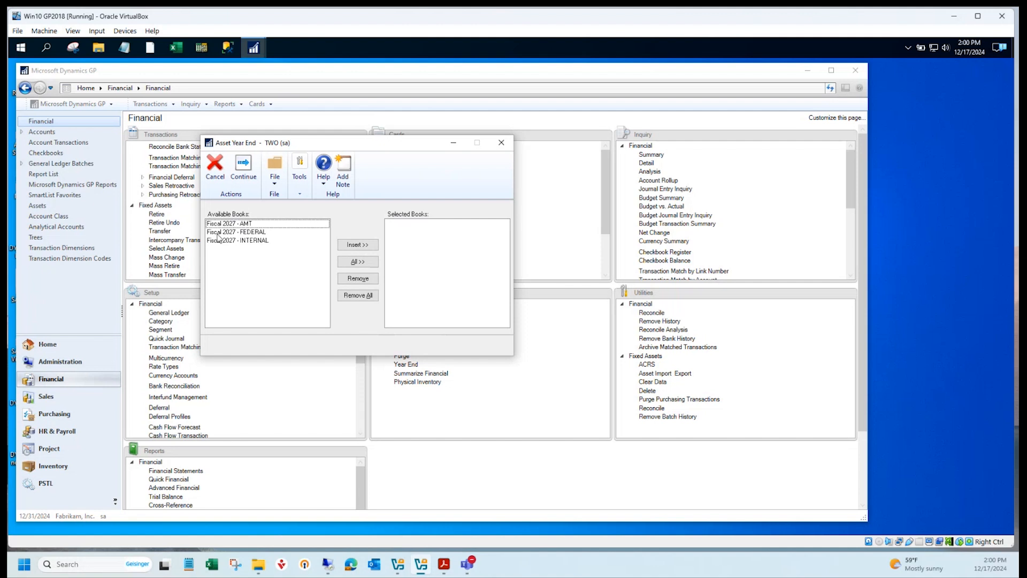
pyautogui.click(261, 224)
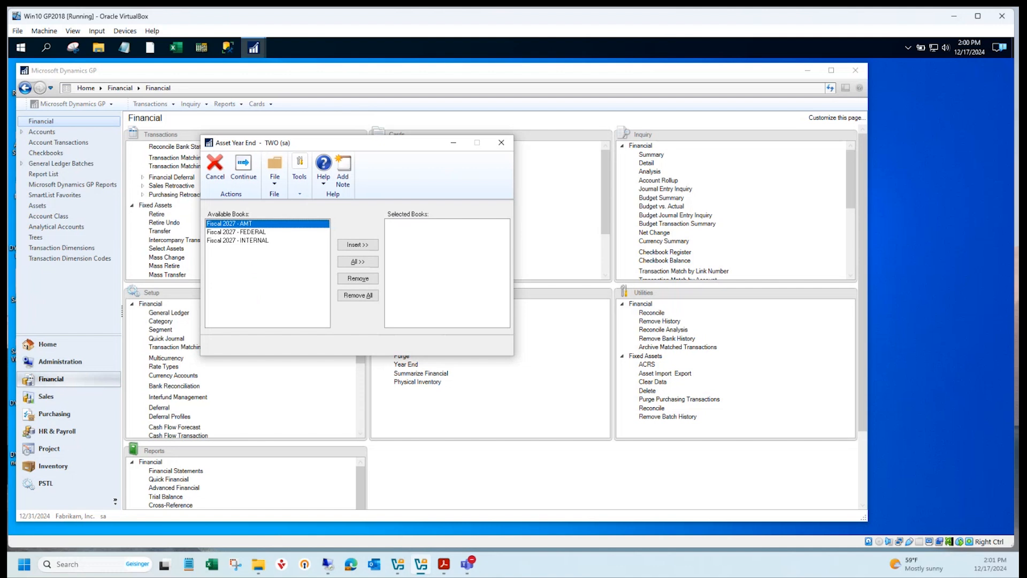
pyautogui.click(501, 142)
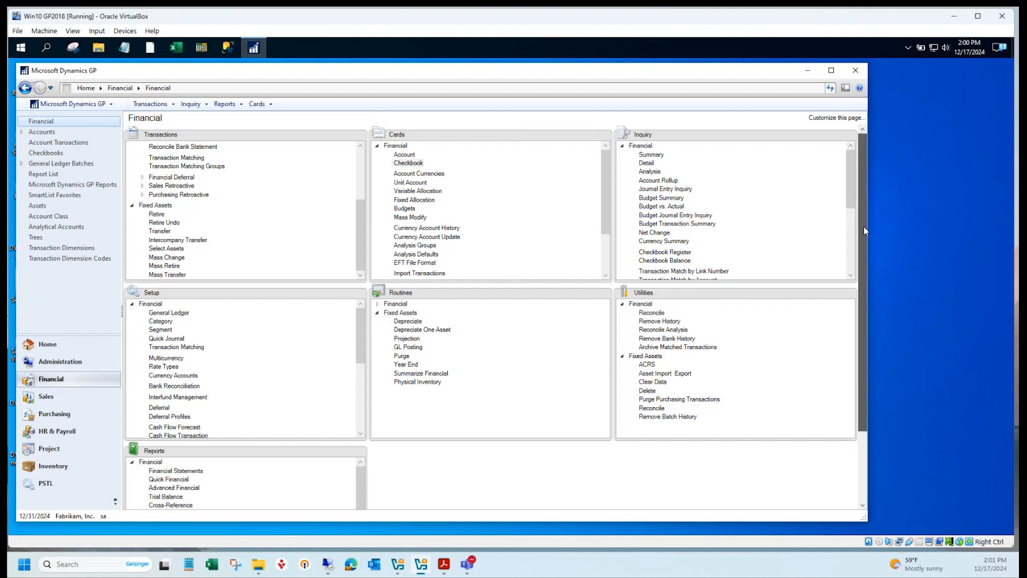
# - Open the Fixed Assets Calendar Setup from the Financial area and display the DEFAULT calendar
pyautogui.moveTo(863, 231); pyautogui.dragTo(877, 342)
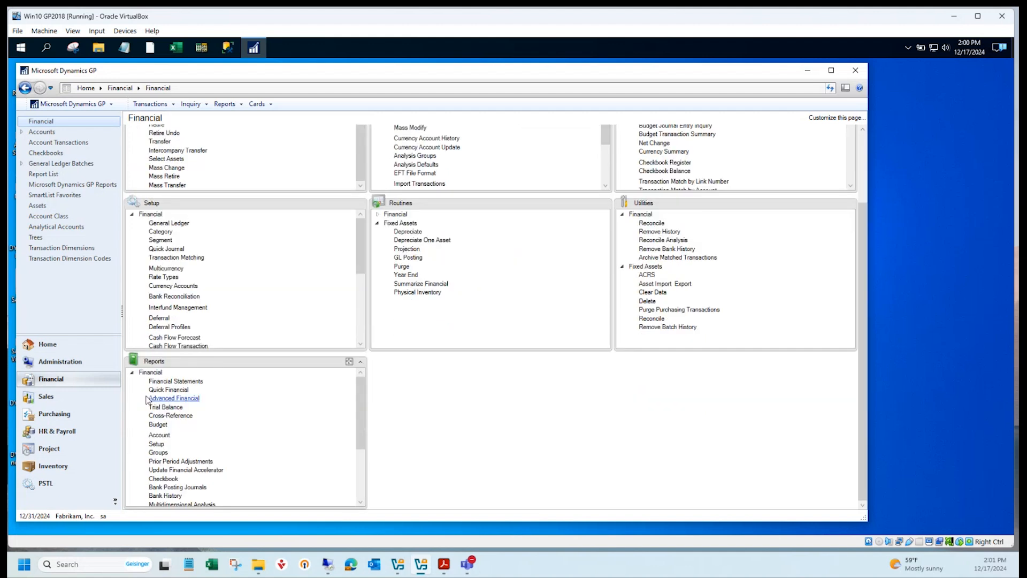
pyautogui.click(133, 214)
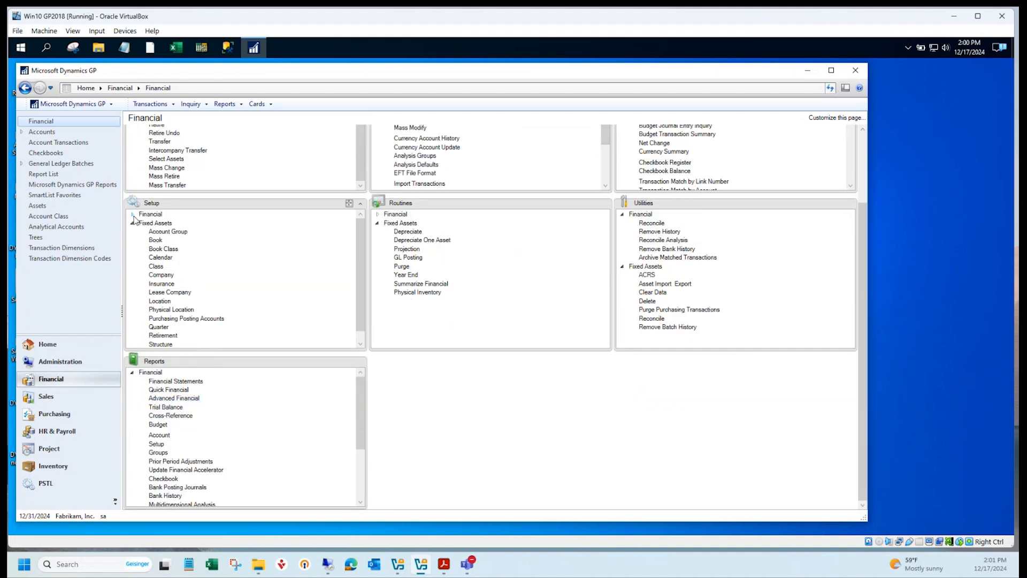
pyautogui.click(161, 258)
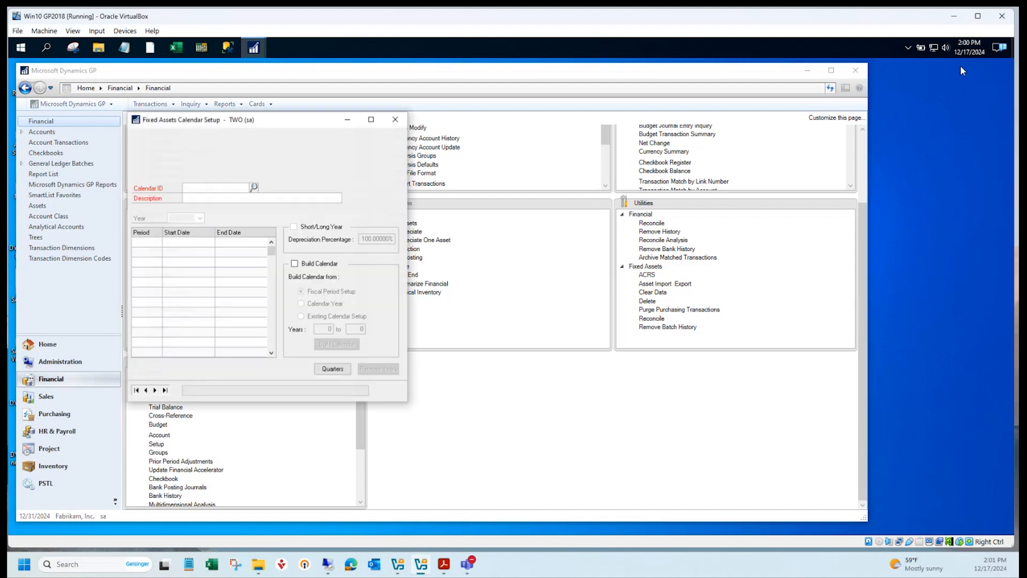
pyautogui.click(395, 120)
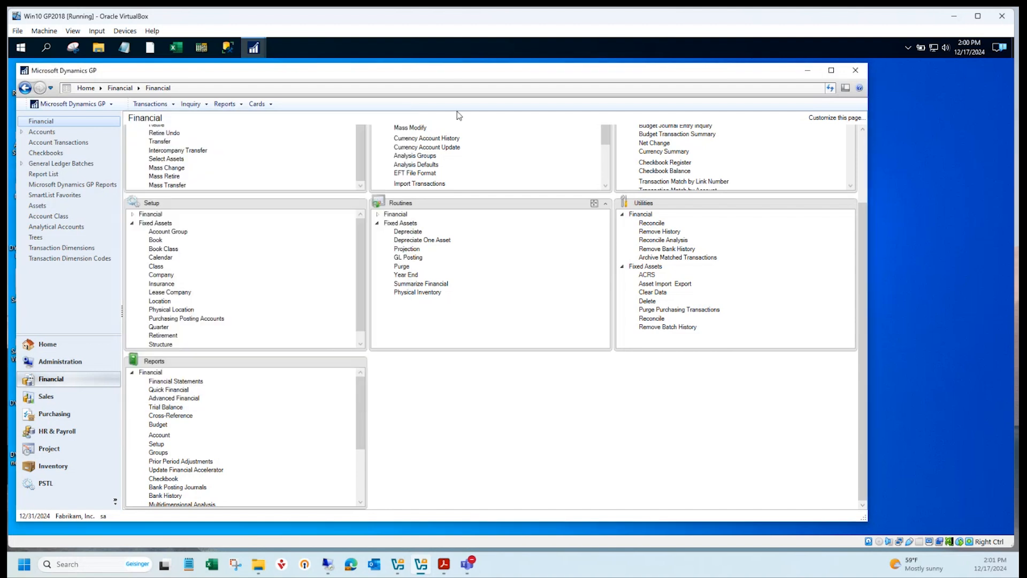
pyautogui.moveTo(254, 49)
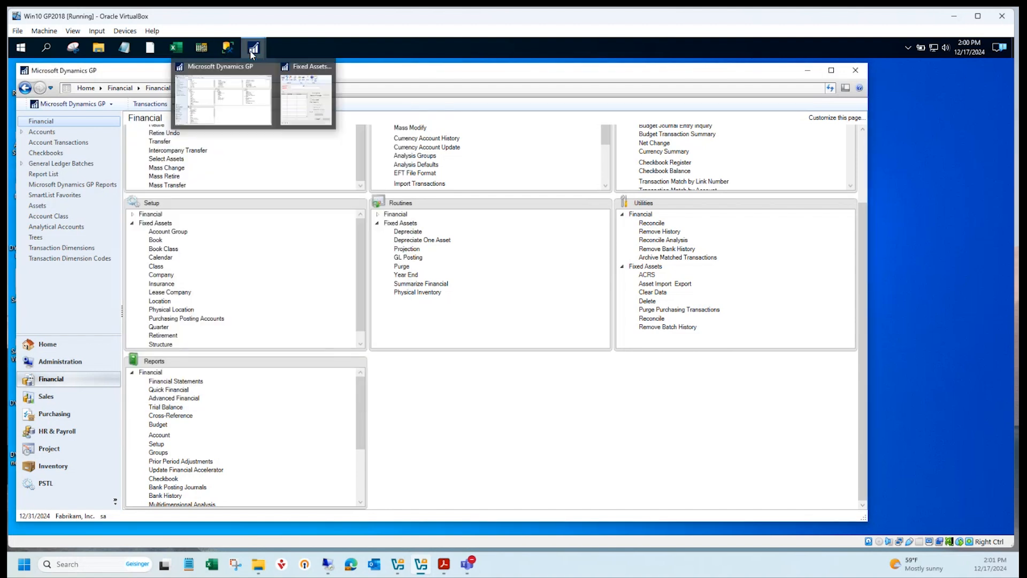
pyautogui.click(293, 83)
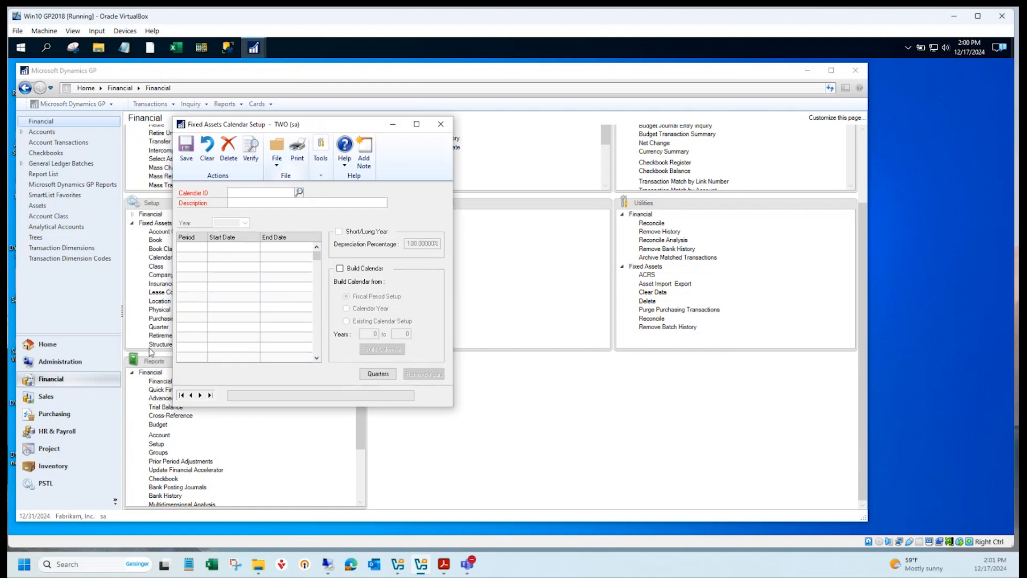
pyautogui.click(181, 396)
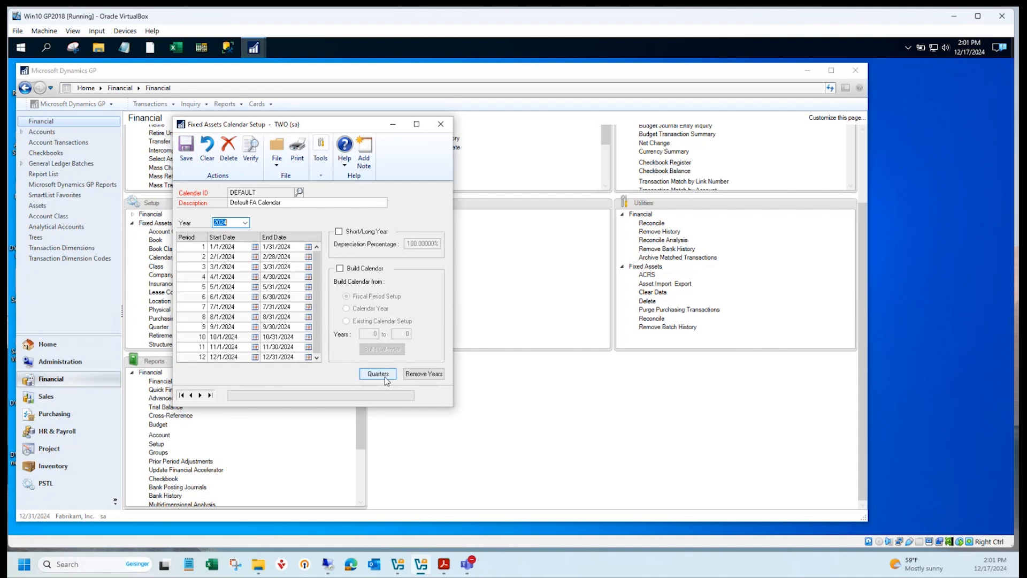
# - Enable Build Calendar for the DEFAULT calendar, view its 2024 quarter setup, and close the calendar setup without building anything
pyautogui.click(360, 270)
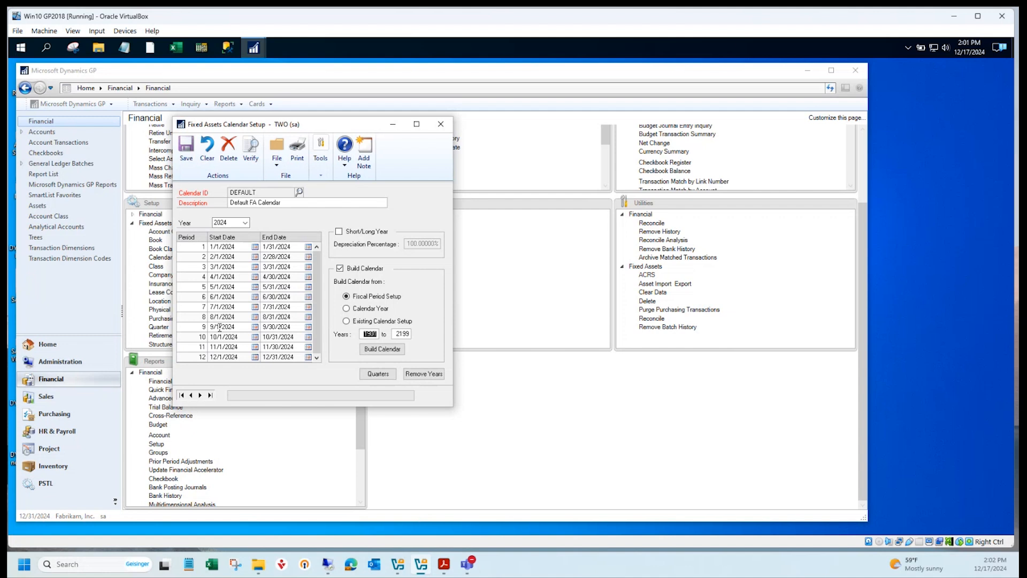
pyautogui.click(377, 375)
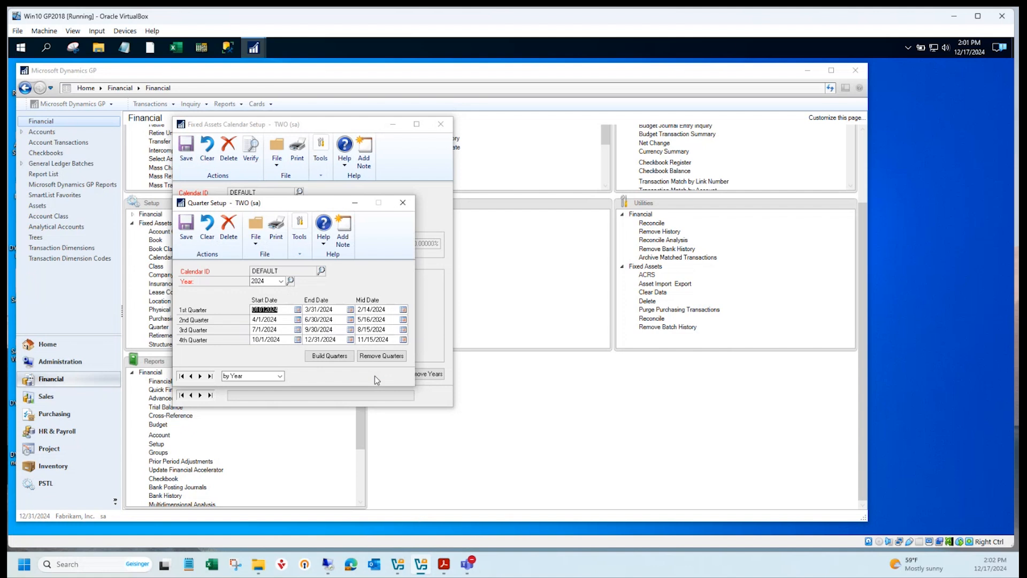
pyautogui.click(403, 203)
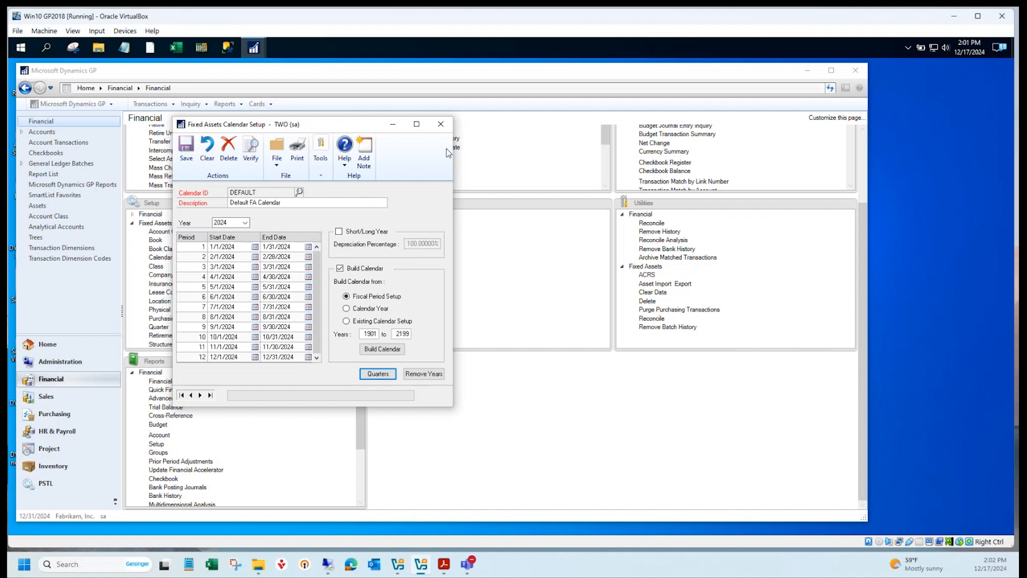
pyautogui.click(442, 128)
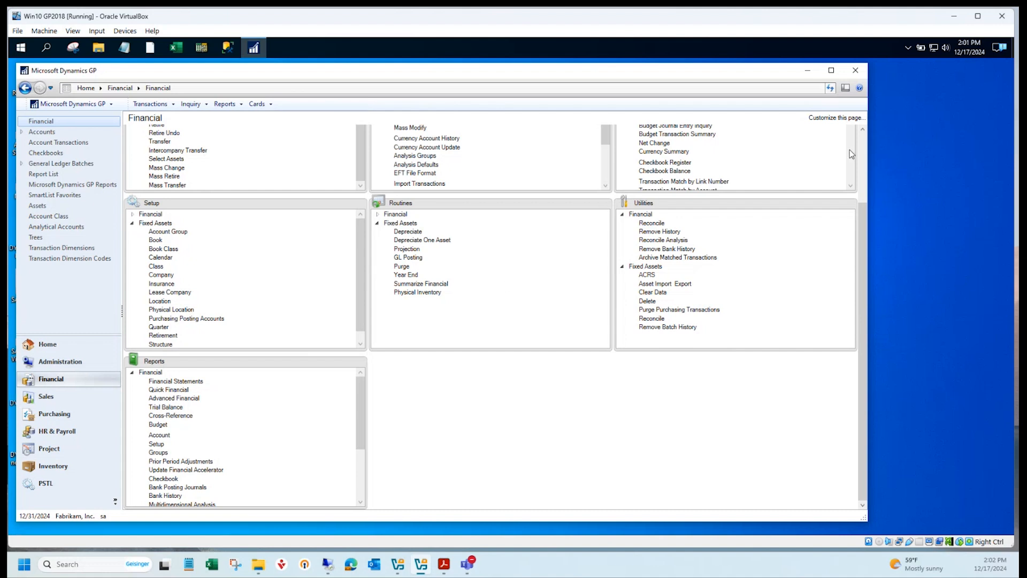
pyautogui.scroll(3, 864, 146)
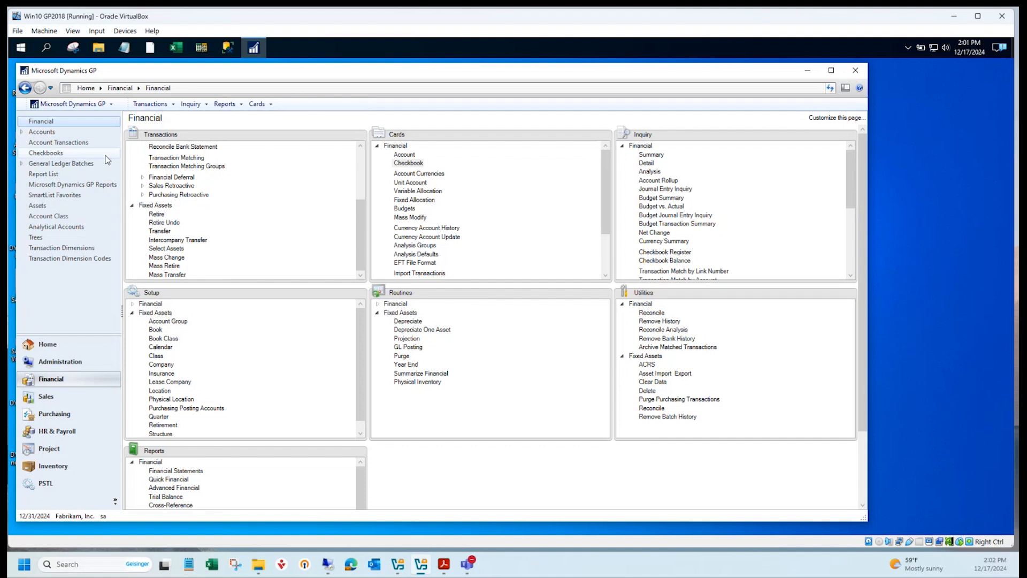
# - Open SmartList, display the Financial Accounts list, and enlarge the window to show more rows
pyautogui.click(86, 105)
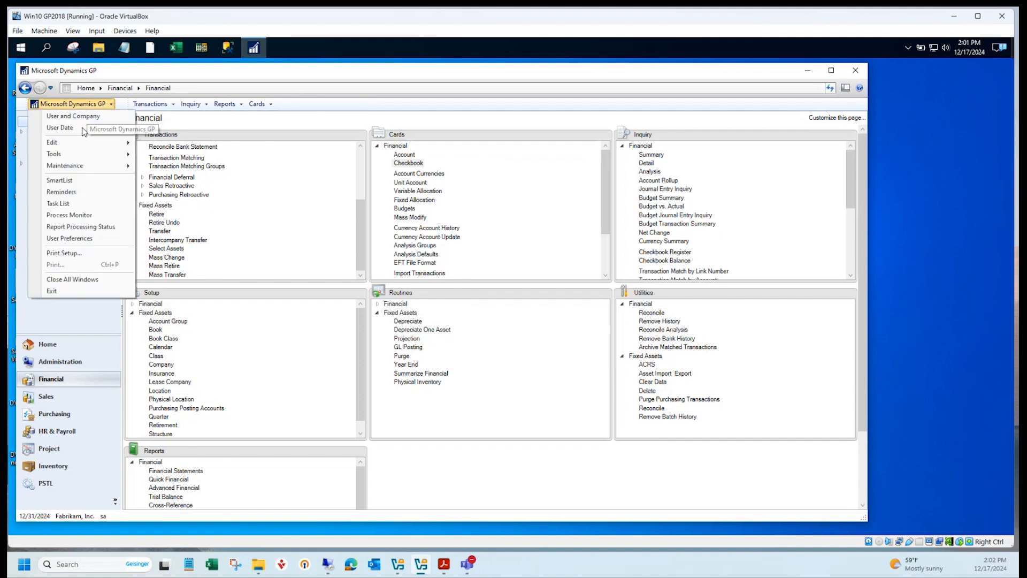
pyautogui.click(74, 180)
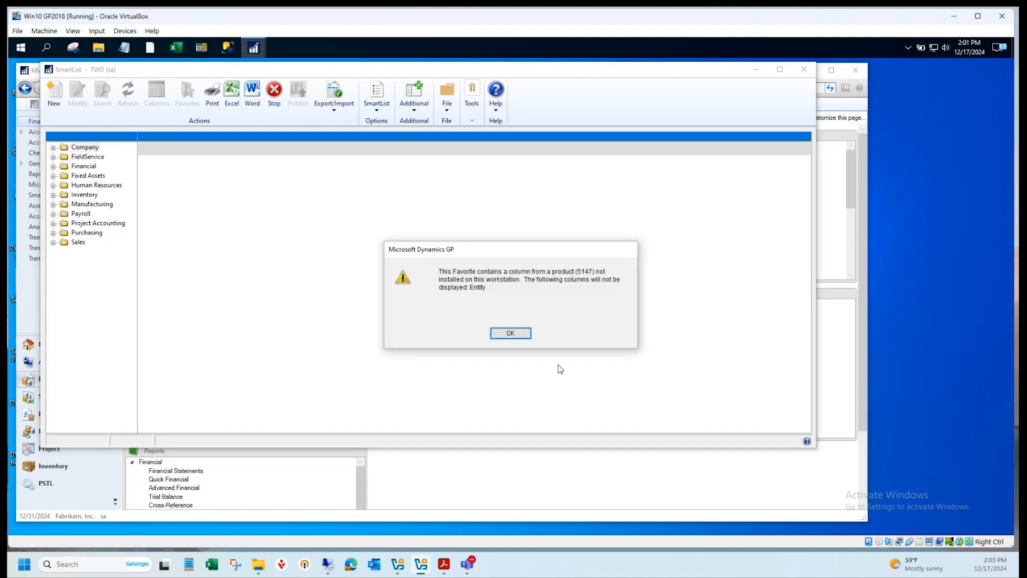
pyautogui.click(519, 334)
pyautogui.click(53, 167)
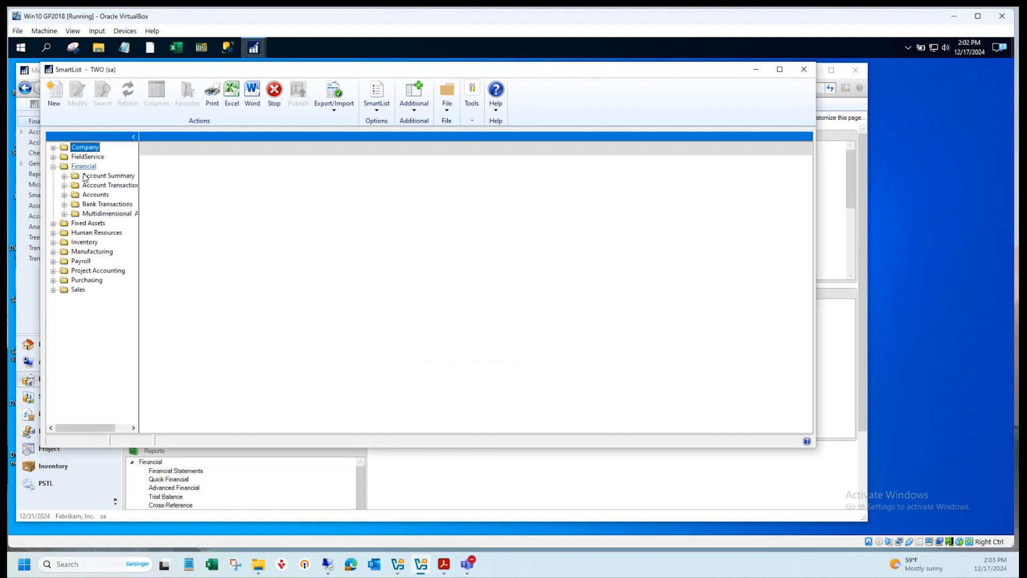
pyautogui.click(93, 196)
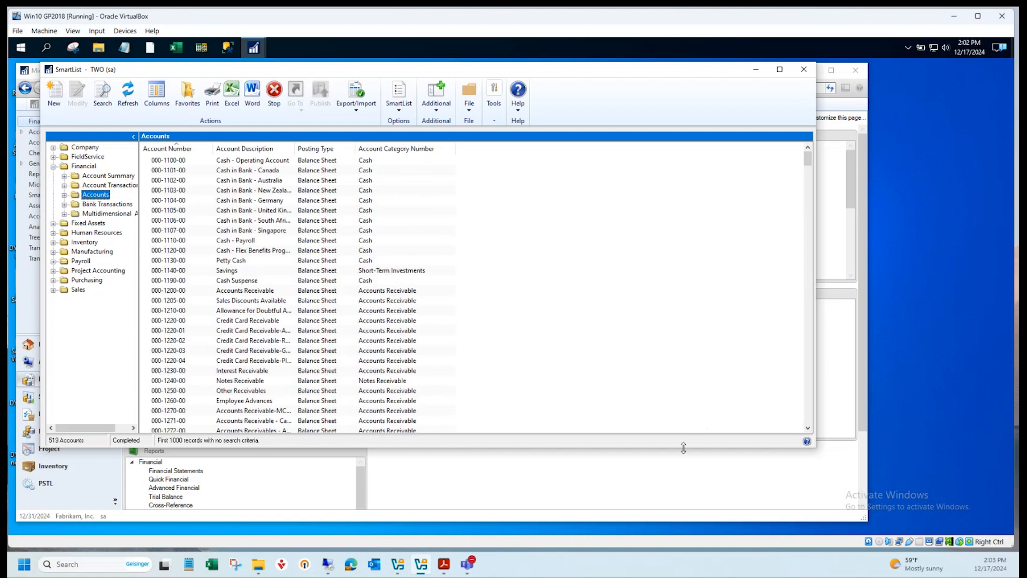
pyautogui.moveTo(688, 448); pyautogui.dragTo(689, 511)
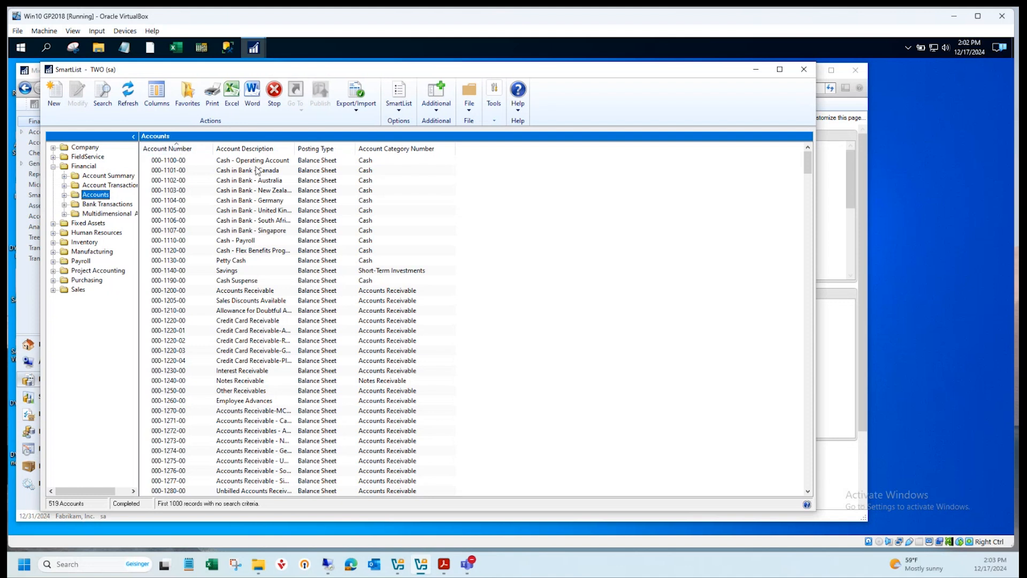
# - Filter the Accounts list to records whose Posting Type is equal to Balance Sheet
pyautogui.click(110, 102)
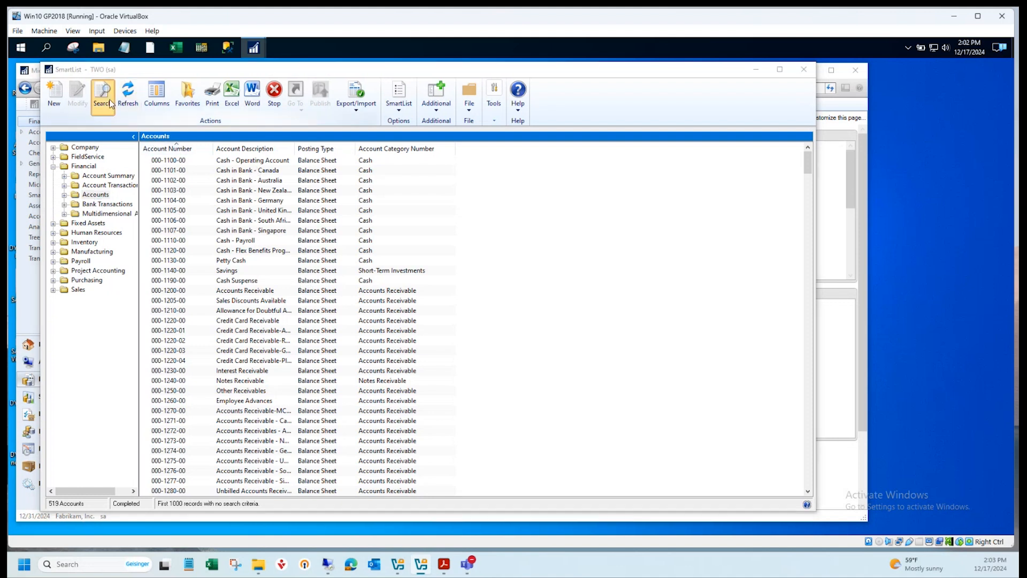
pyautogui.click(228, 206)
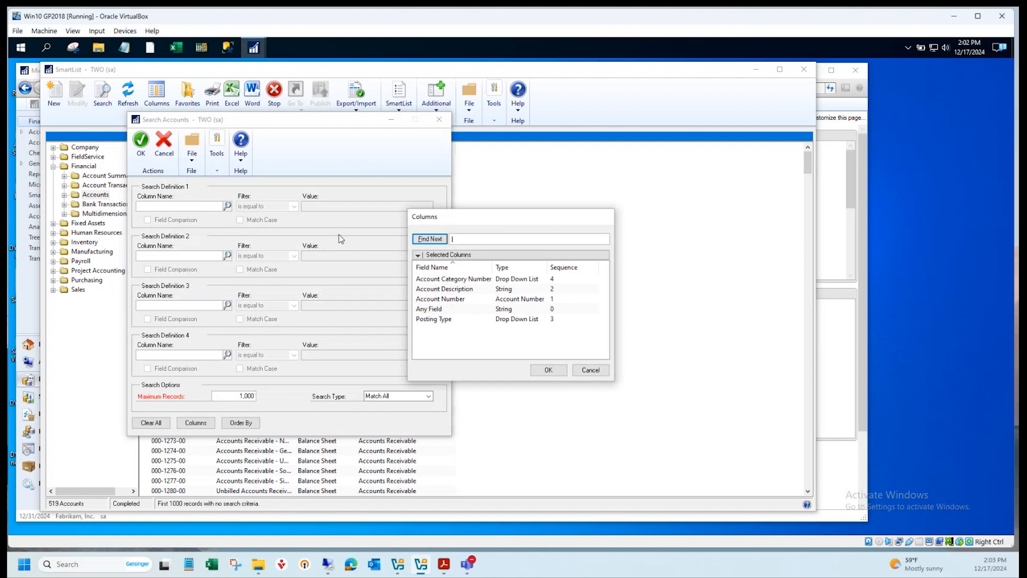
pyautogui.doubleClick(434, 319)
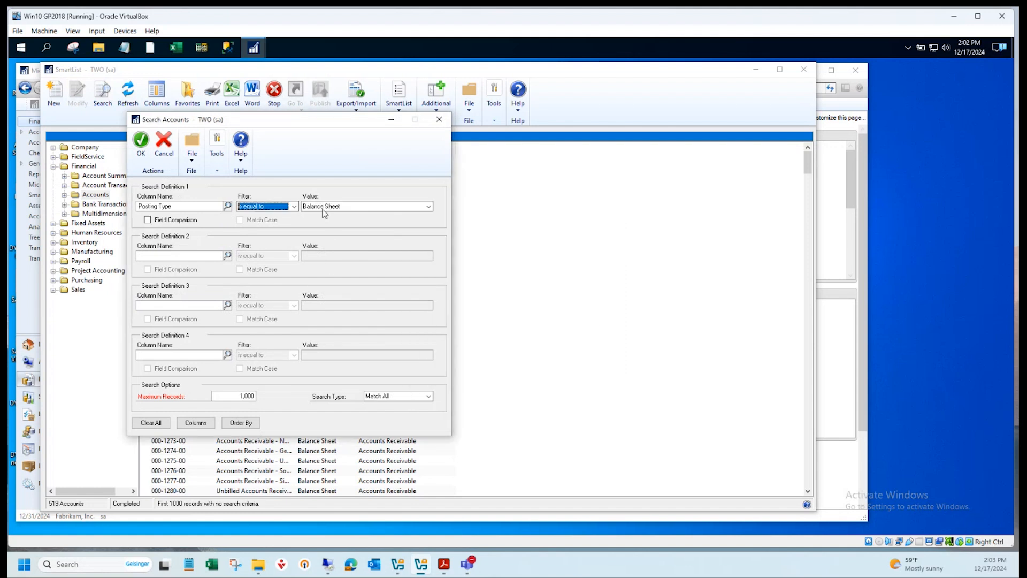
pyautogui.click(140, 142)
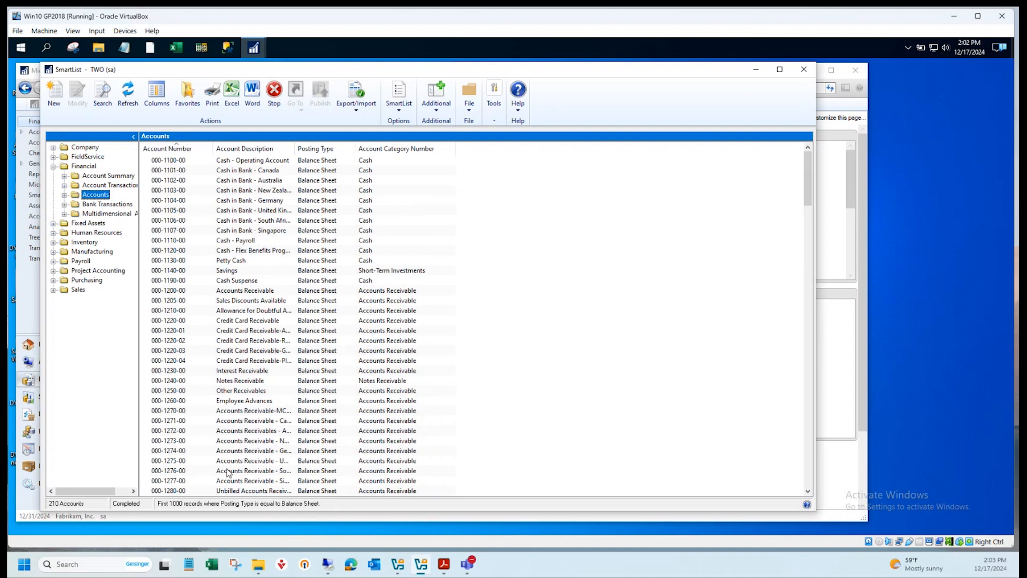
# - Review the balance sheet accounts through the end of the list and widen the Account Description column to read full names
pyautogui.scroll(-20, 227, 460)
pyautogui.scroll(-7, 225, 456)
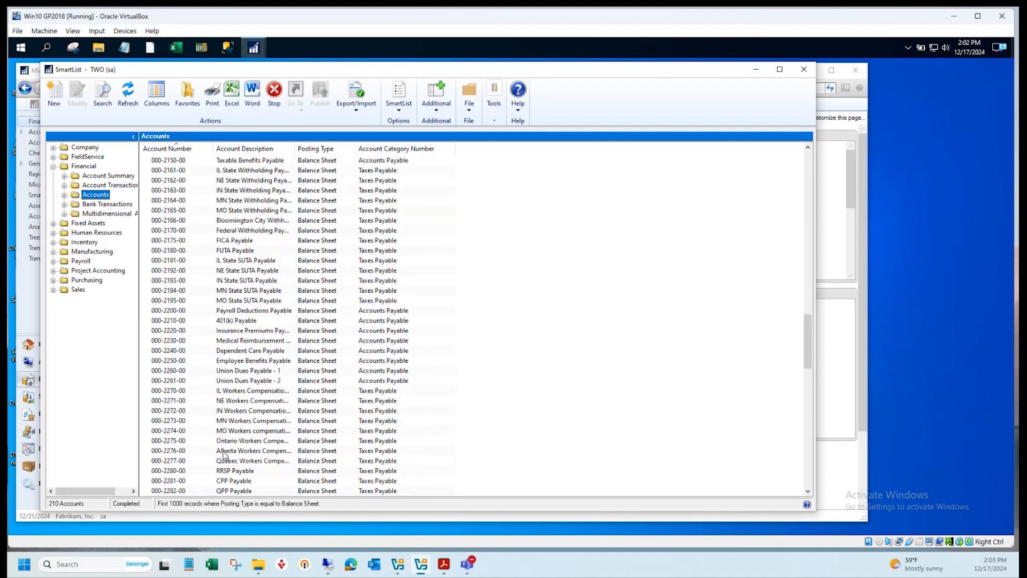
pyautogui.scroll(-20, 223, 455)
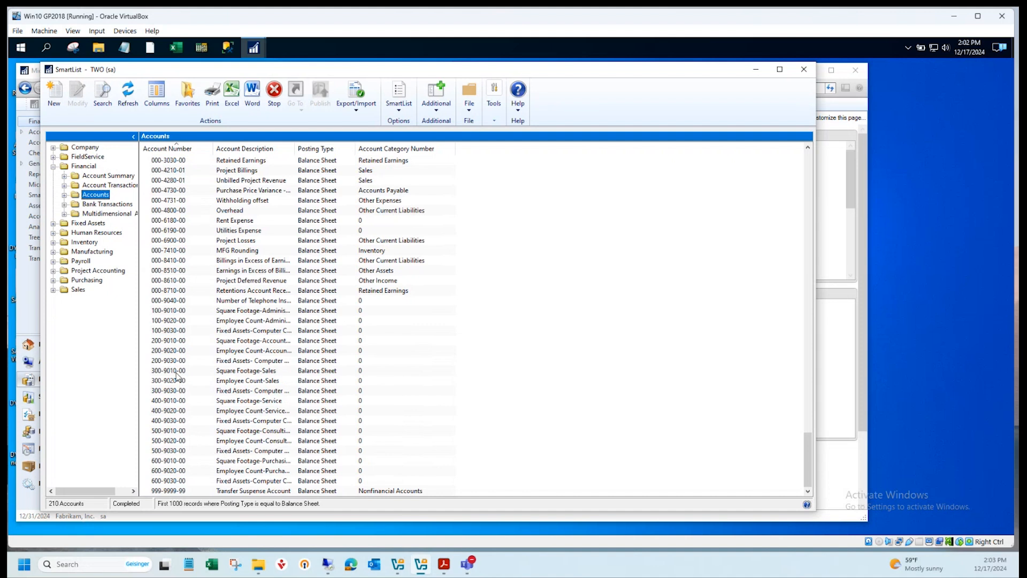
pyautogui.moveTo(294, 146); pyautogui.dragTo(344, 145)
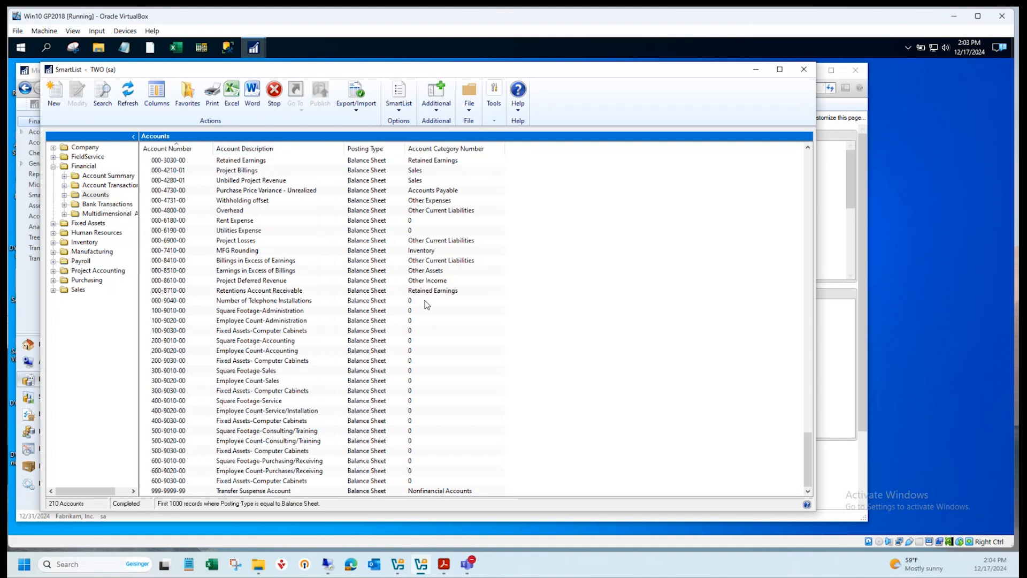
# - Add a second search definition where Account Category Number is not equal to Nonfinancial Accounts, and run the search
pyautogui.click(104, 107)
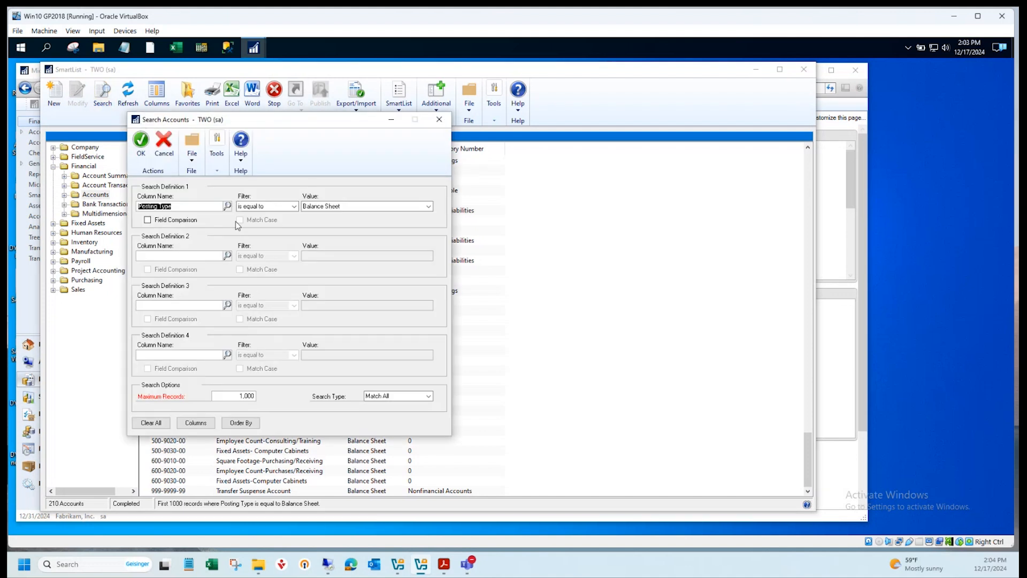
pyautogui.click(223, 256)
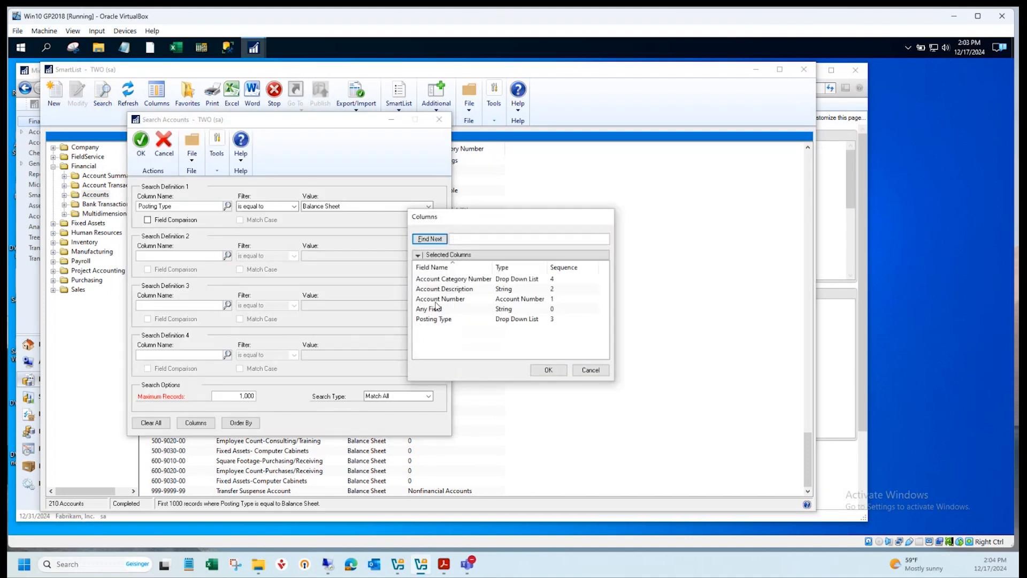
pyautogui.doubleClick(434, 279)
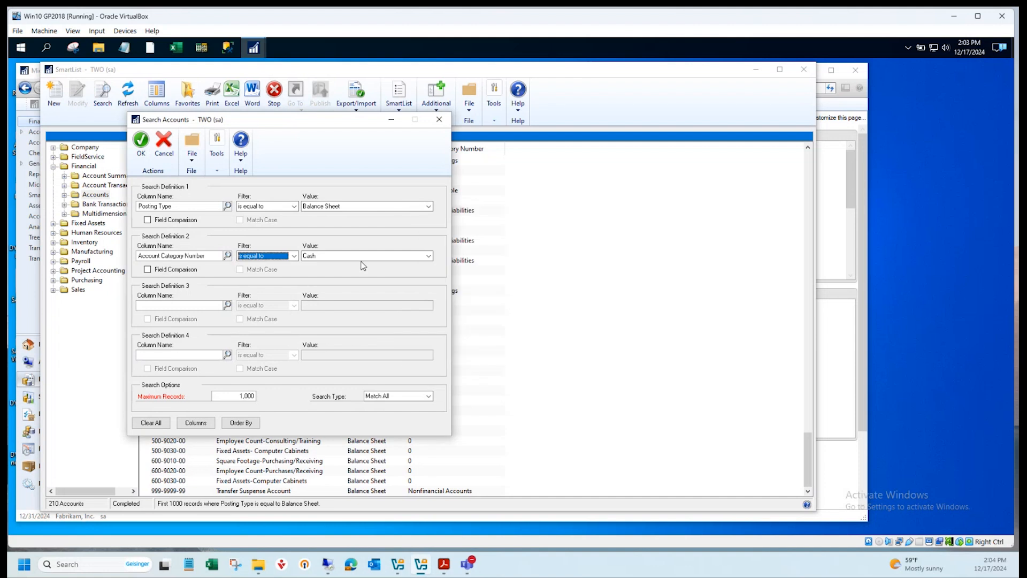
pyautogui.click(294, 256)
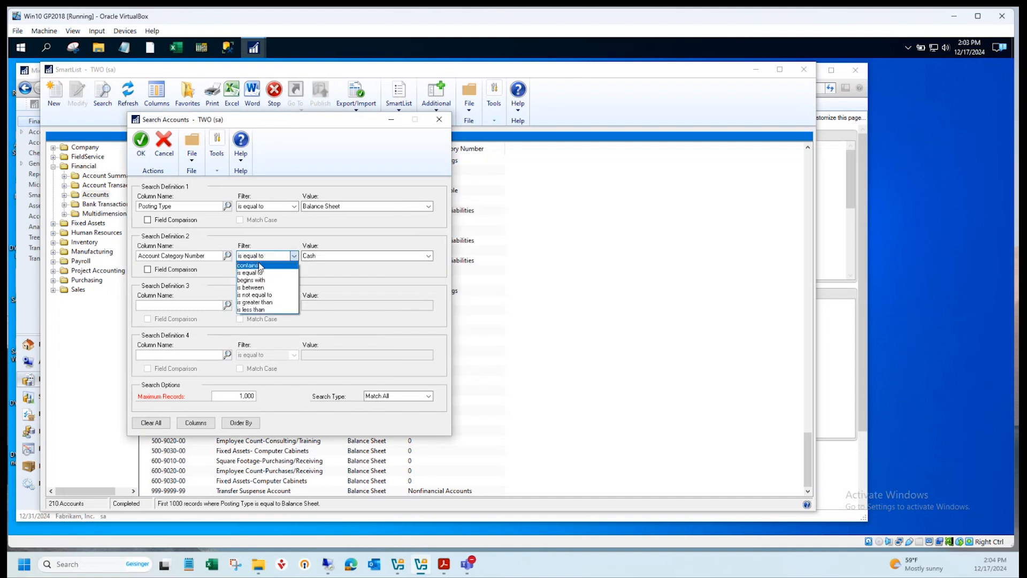
pyautogui.click(255, 295)
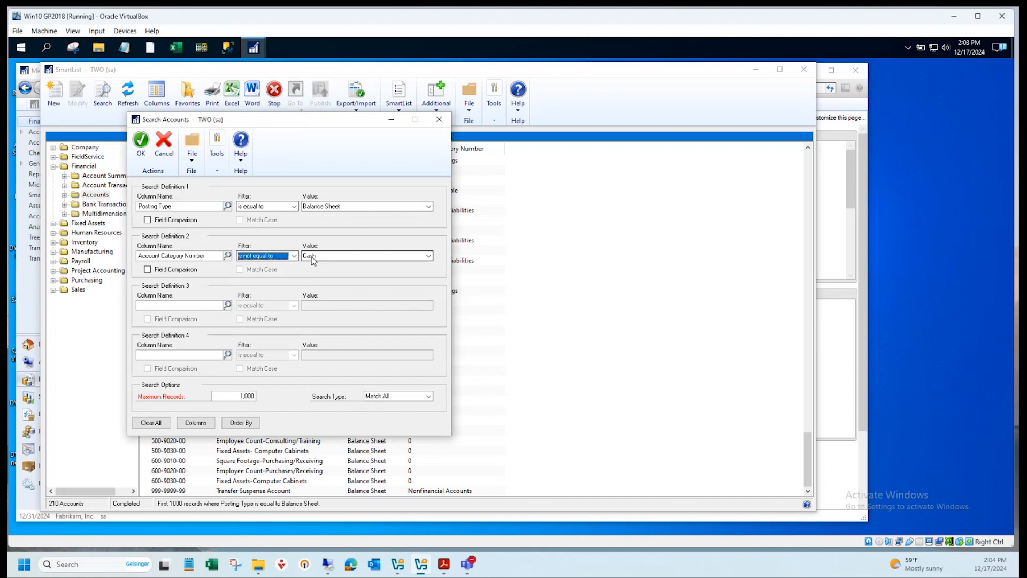
pyautogui.click(428, 256)
pyautogui.scroll(-10, 373, 303)
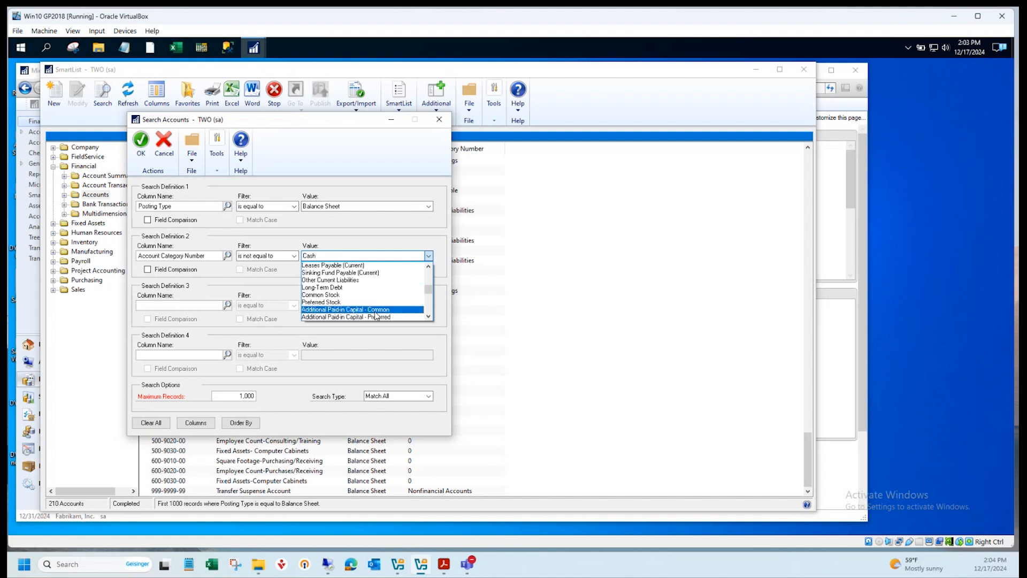
pyautogui.scroll(-1, 373, 318)
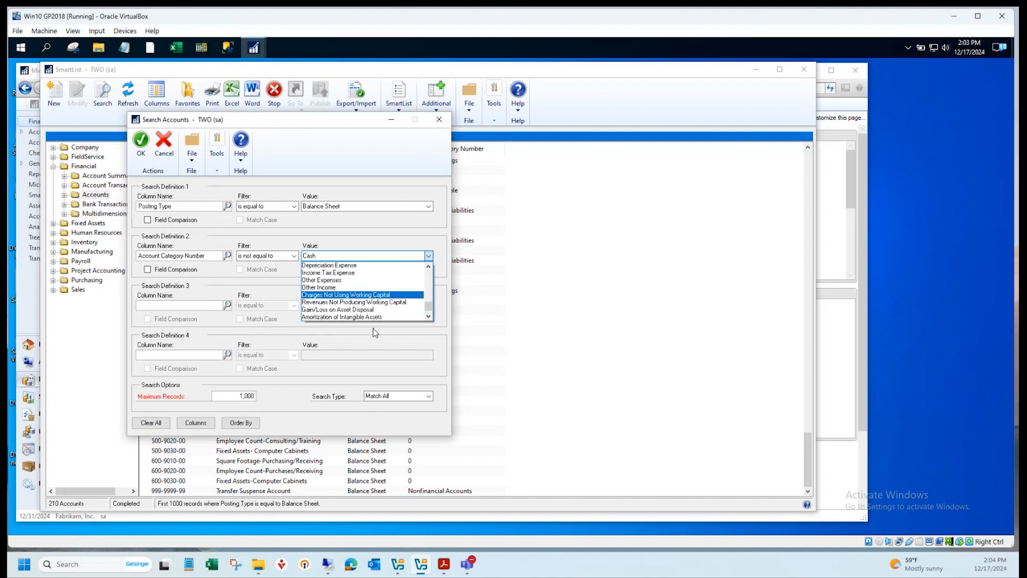
pyautogui.moveTo(429, 304); pyautogui.dragTo(430, 314)
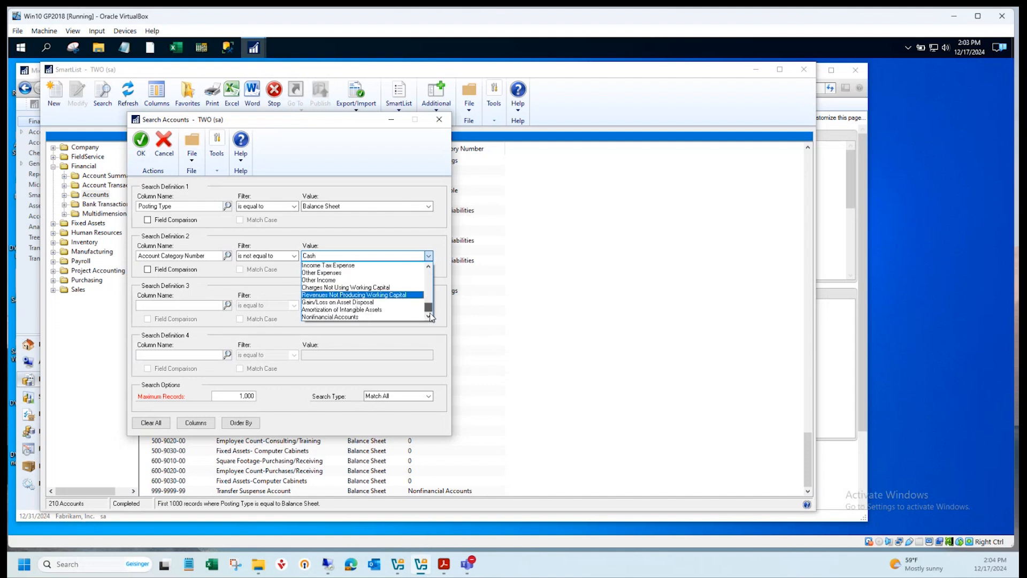
pyautogui.click(399, 317)
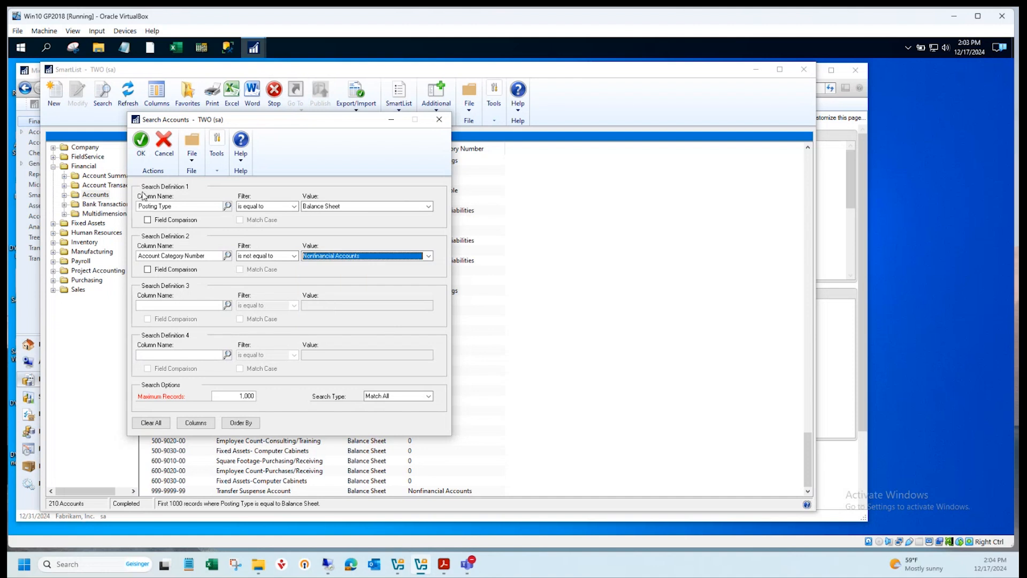
pyautogui.click(141, 150)
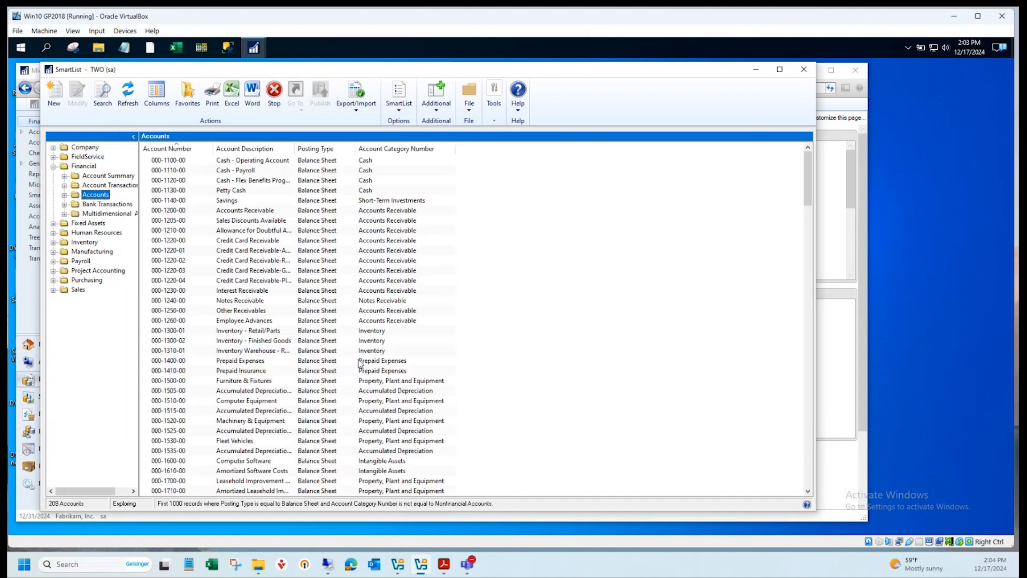
# - Review the account categories of the filtered balance sheet accounts through the end of the list
pyautogui.click(316, 352)
pyautogui.press('pagedown')
pyautogui.press('pagedown')
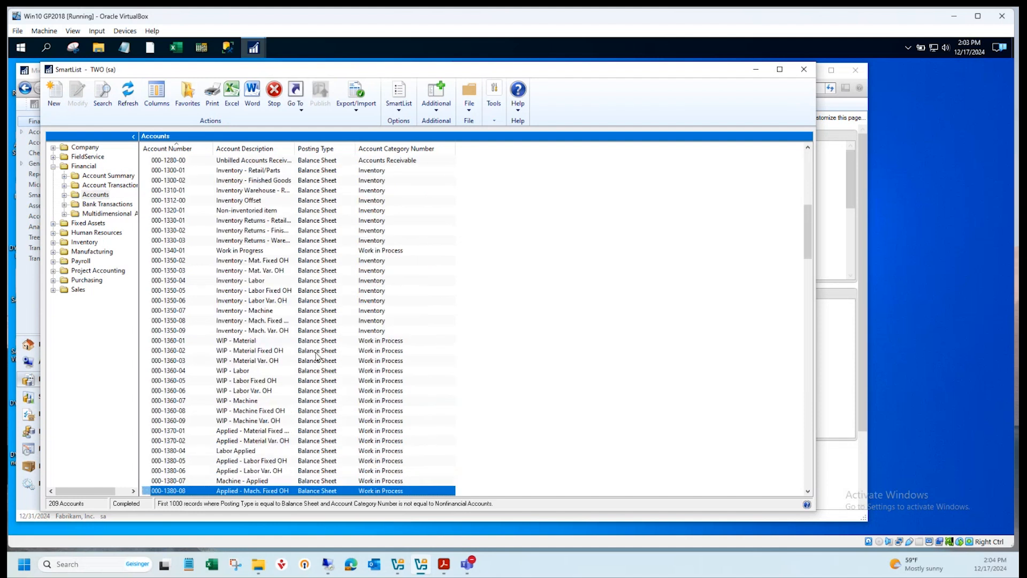
pyautogui.press('pagedown')
pyautogui.press('pagedown')
pyautogui.press('pagedown')
pyautogui.press('pagedown')
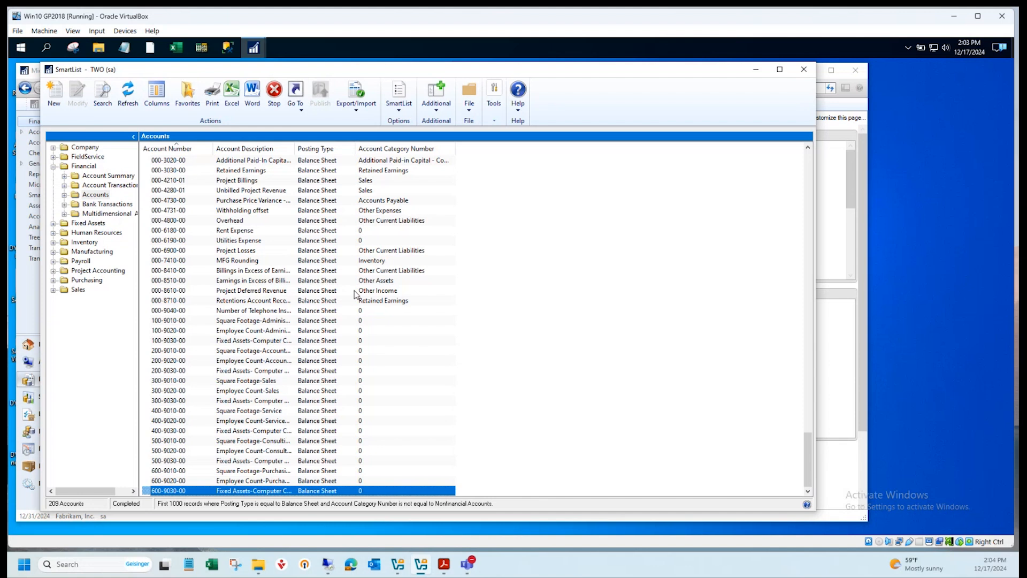
pyautogui.click(329, 302)
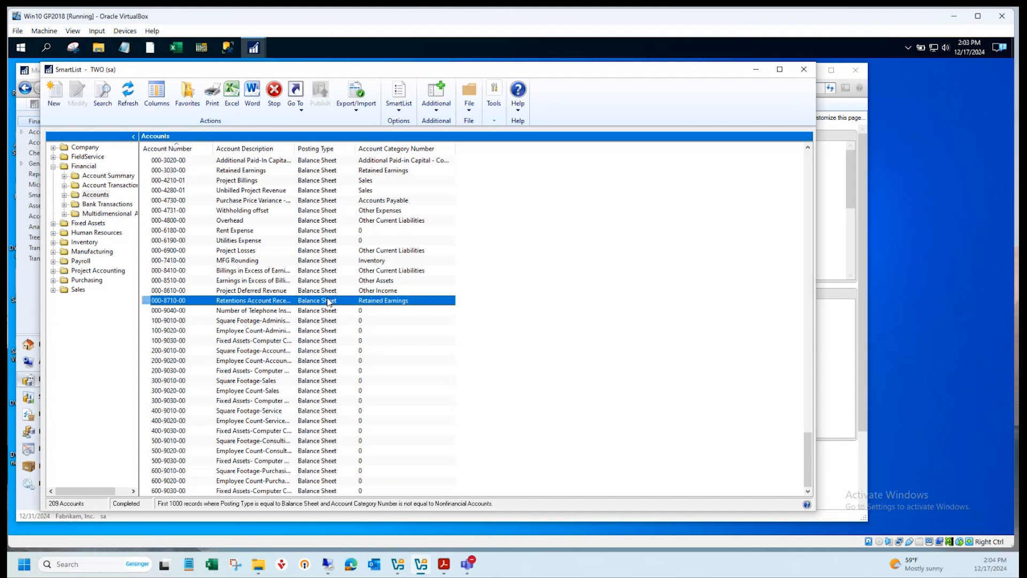
# - Widen the Posting Type and Account Description columns, and inspect the Rent Expense account 000-6180-00 in its maintenance window
pyautogui.moveTo(354, 147); pyautogui.dragTo(379, 146)
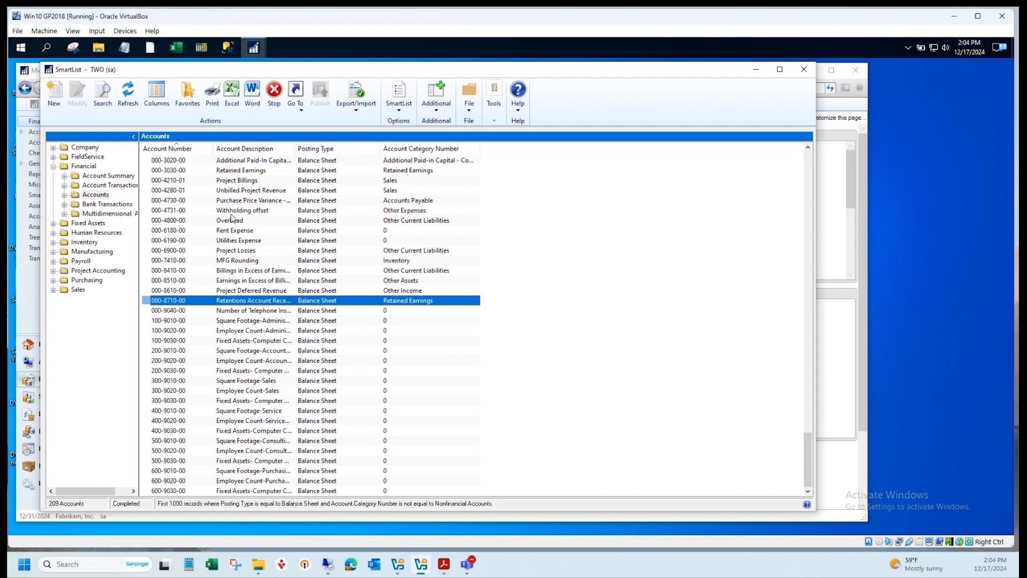
pyautogui.click(235, 231)
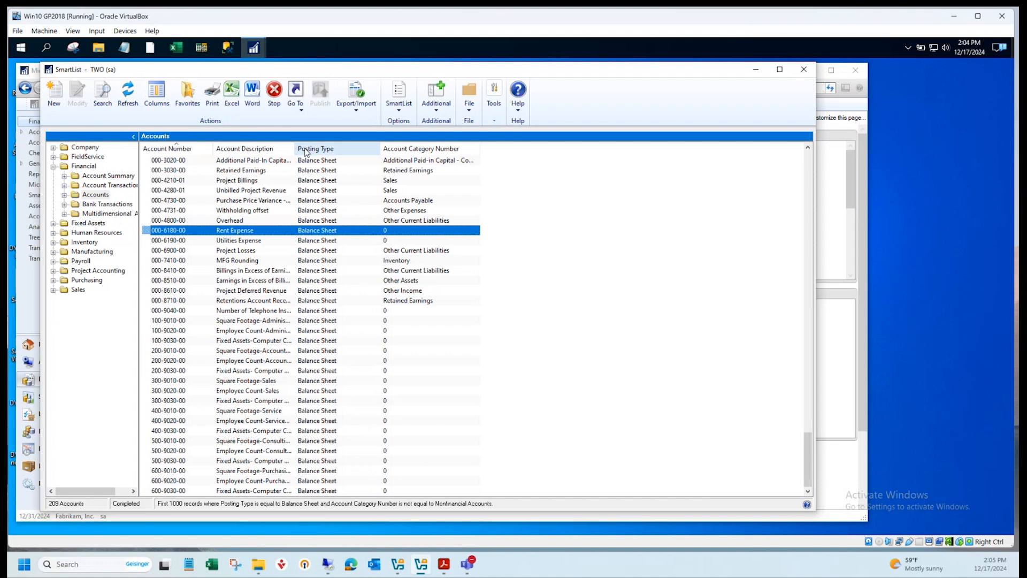
pyautogui.moveTo(295, 148); pyautogui.dragTo(319, 147)
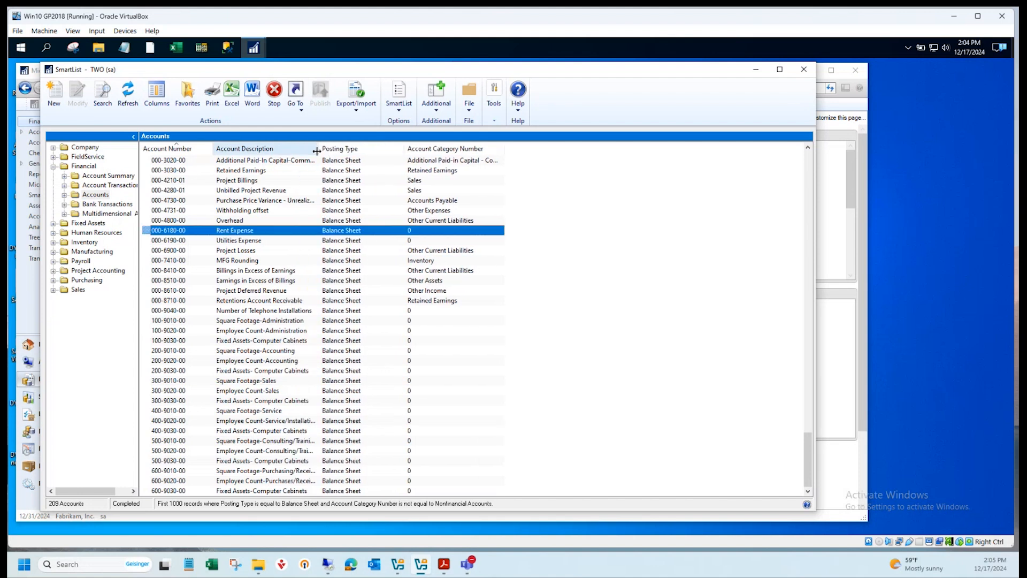
pyautogui.doubleClick(230, 230)
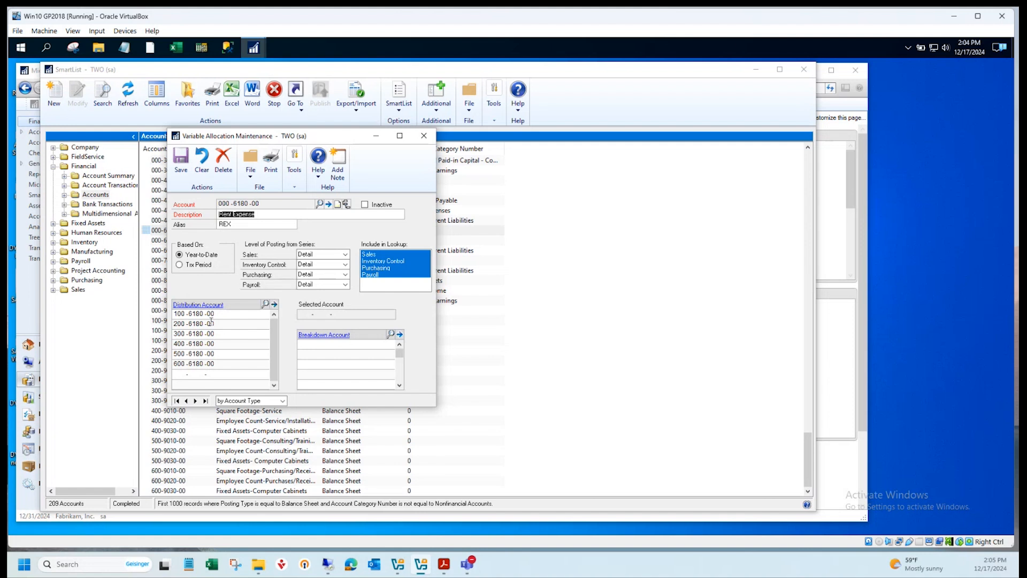
pyautogui.click(421, 136)
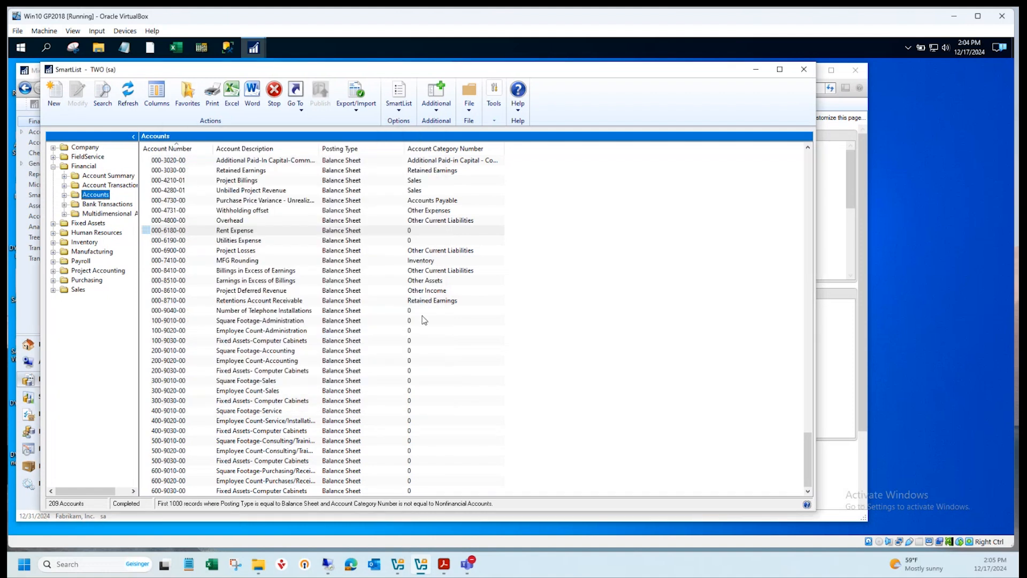
# - Check the posting type and category of the Overhead and Project Losses accounts in Account Maintenance, closing each record without changes
pyautogui.scroll(1, 424, 314)
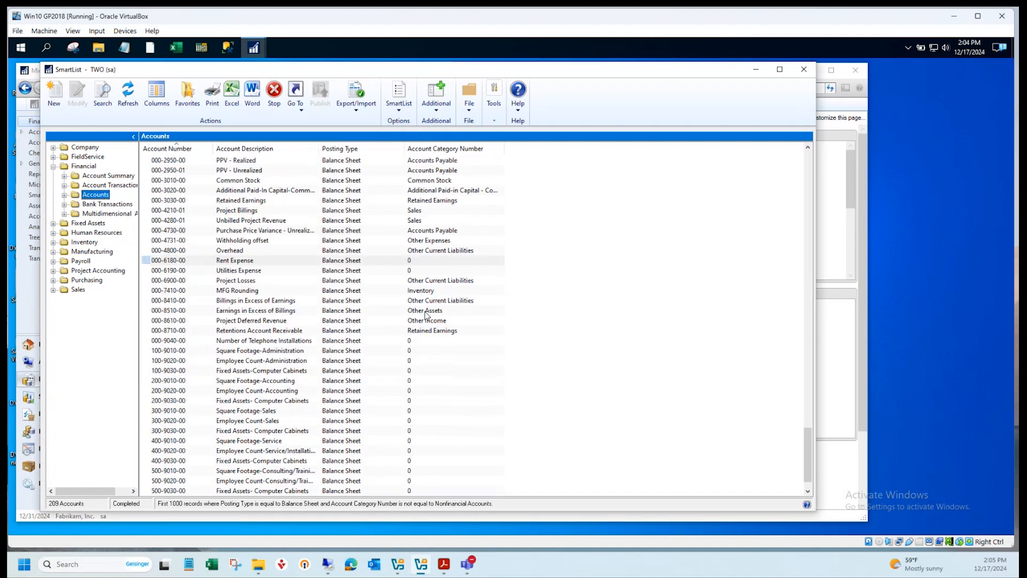
pyautogui.scroll(1, 266, 285)
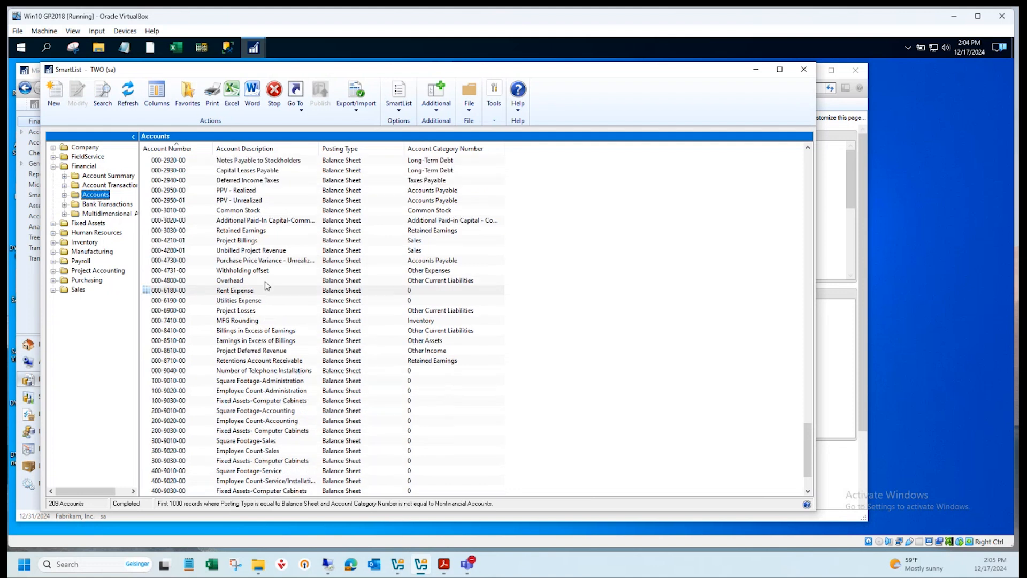
pyautogui.scroll(2, 267, 285)
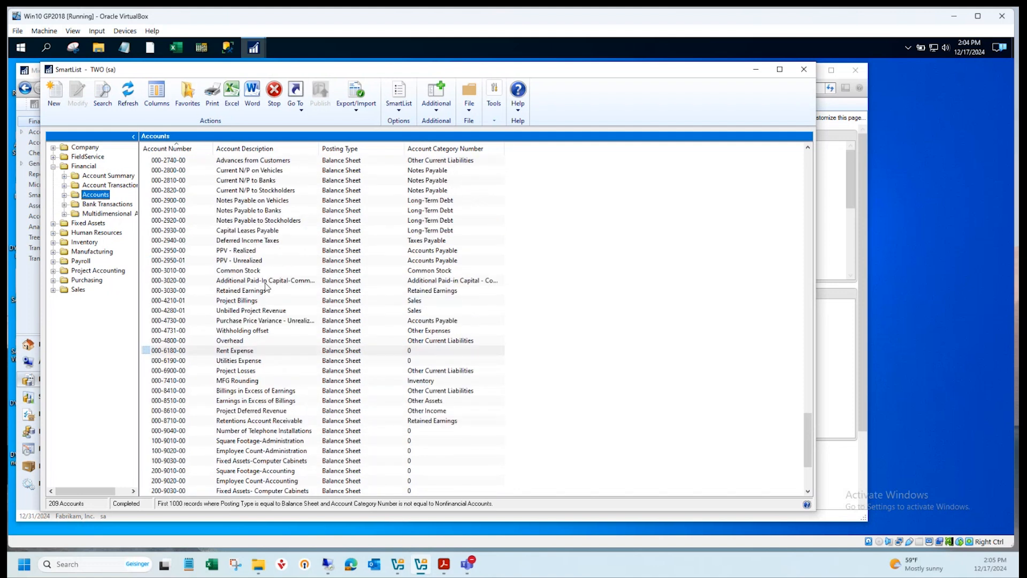
pyautogui.doubleClick(230, 341)
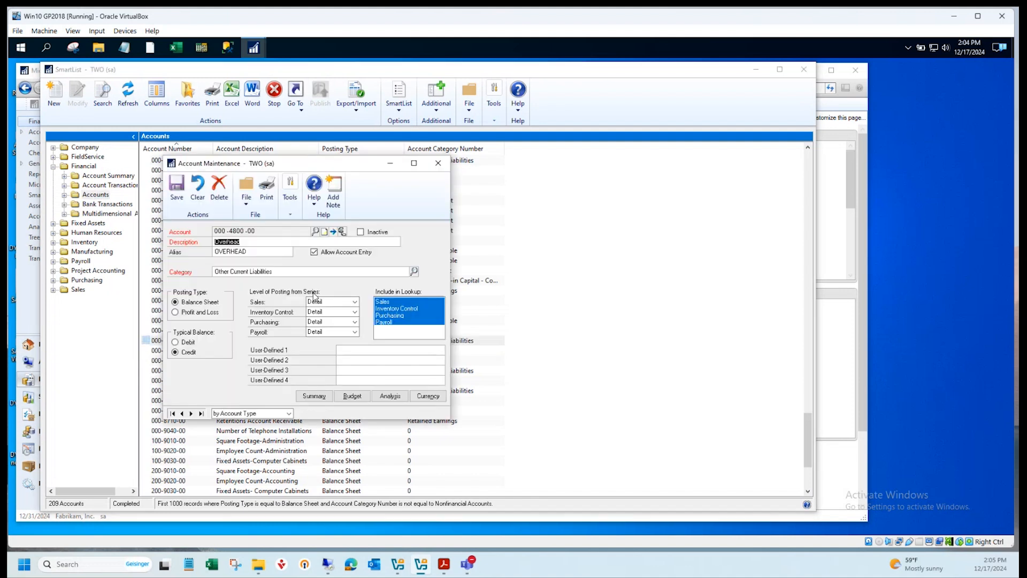
pyautogui.click(438, 163)
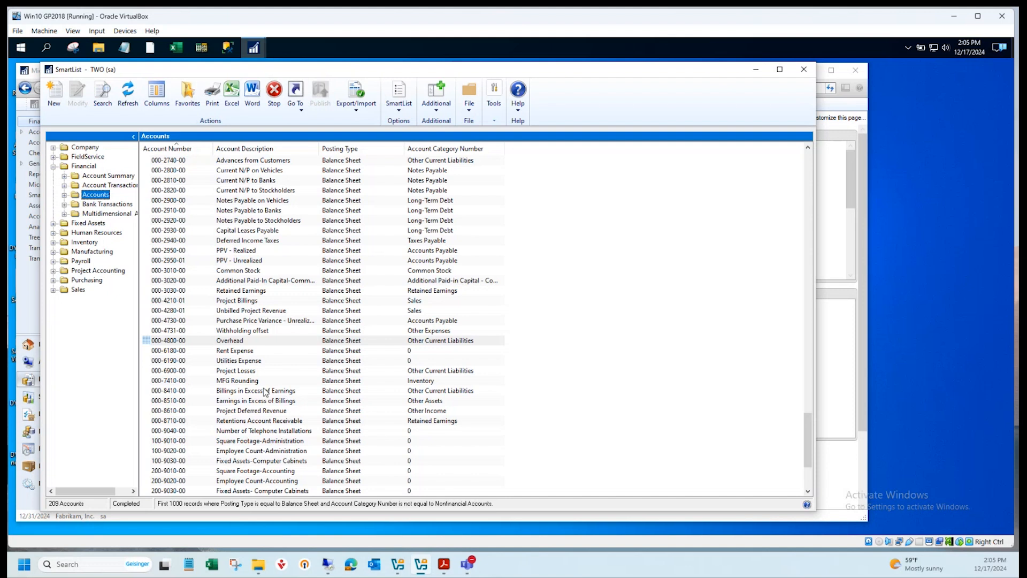
pyautogui.doubleClick(248, 370)
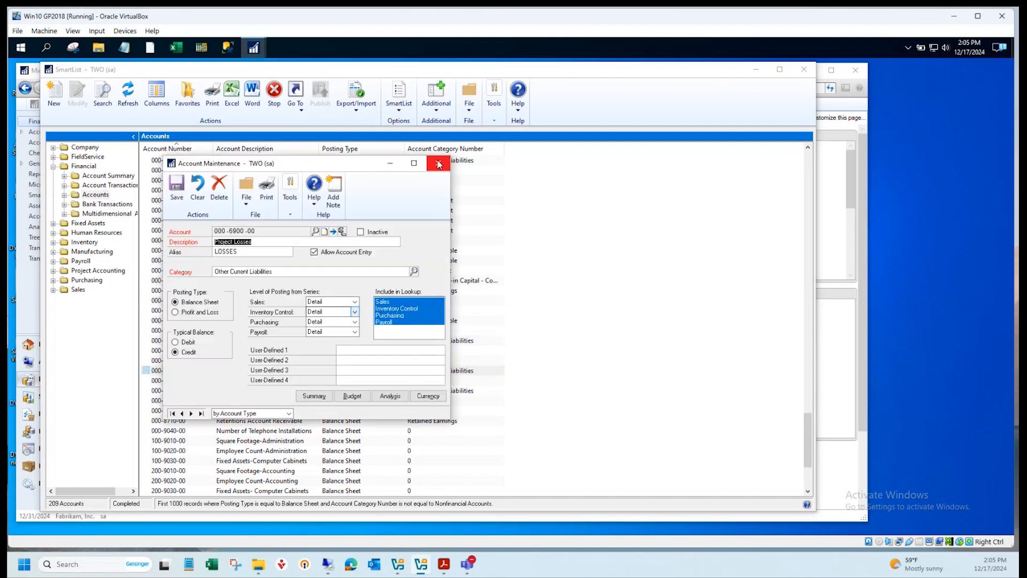
pyautogui.click(437, 164)
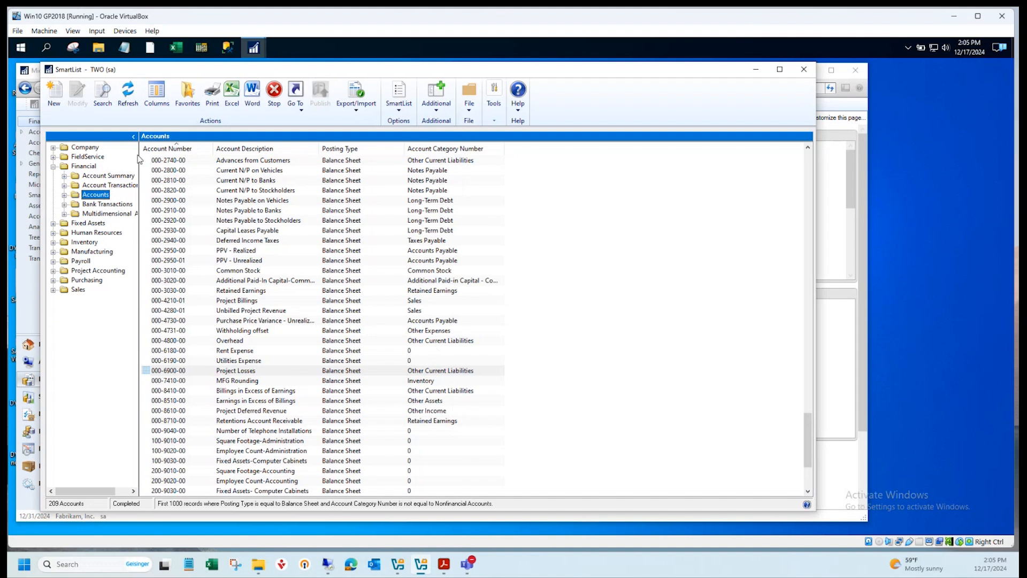
# - Examine the full list of account category values available for the second definition in the Accounts search
pyautogui.click(103, 101)
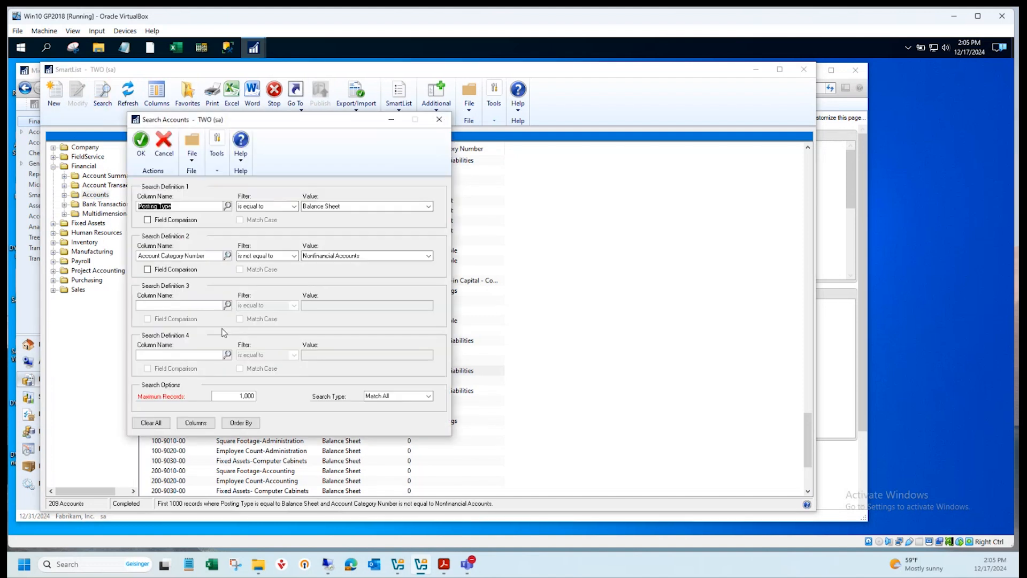
pyautogui.click(319, 257)
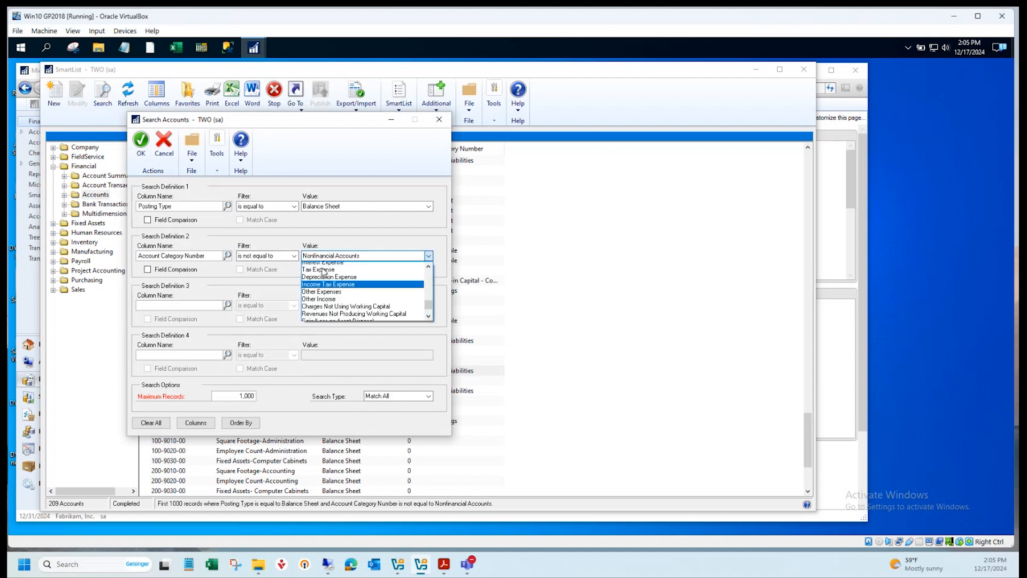
pyautogui.moveTo(428, 293); pyautogui.dragTo(432, 273)
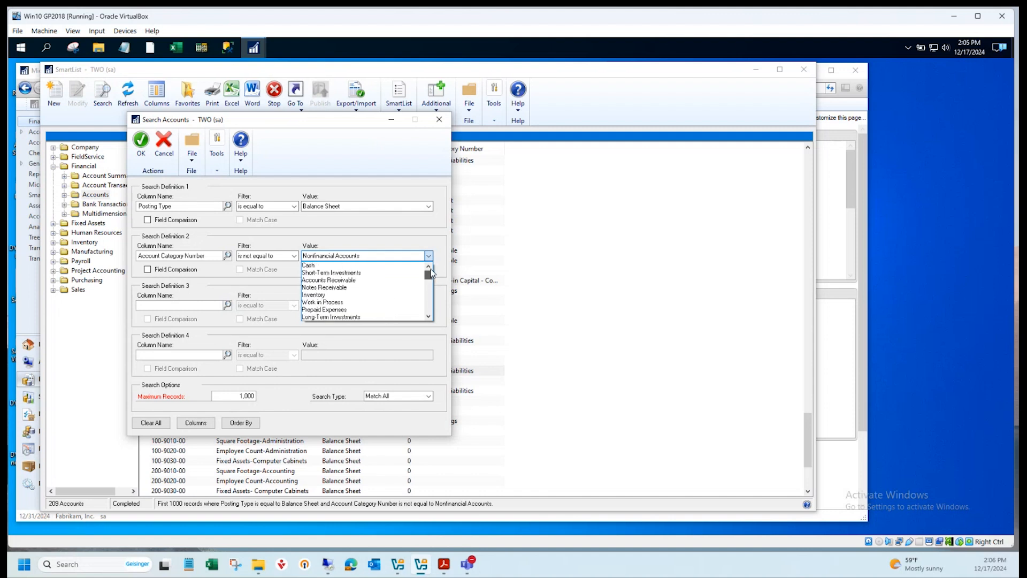
pyautogui.click(430, 309)
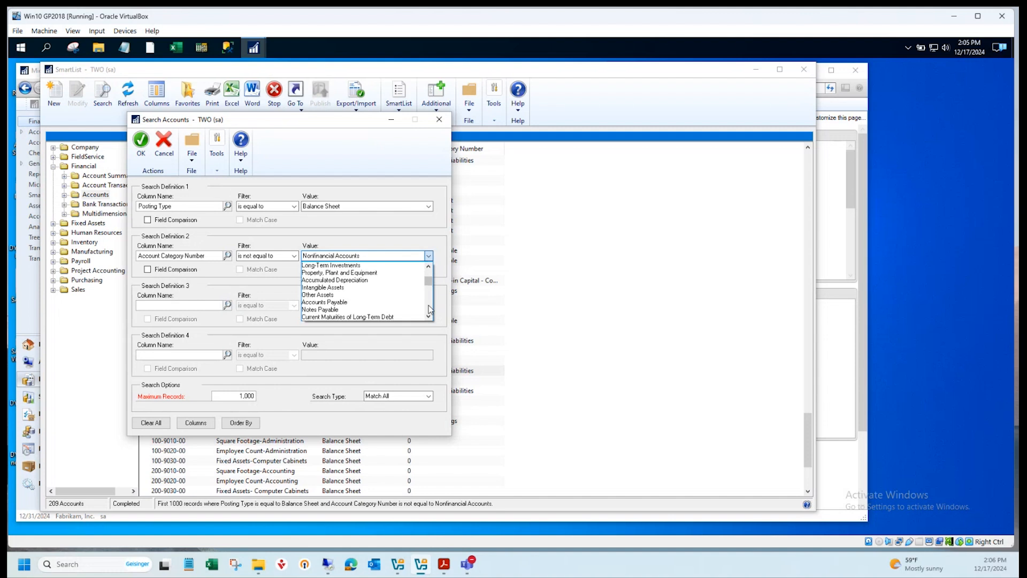
pyautogui.click(430, 309)
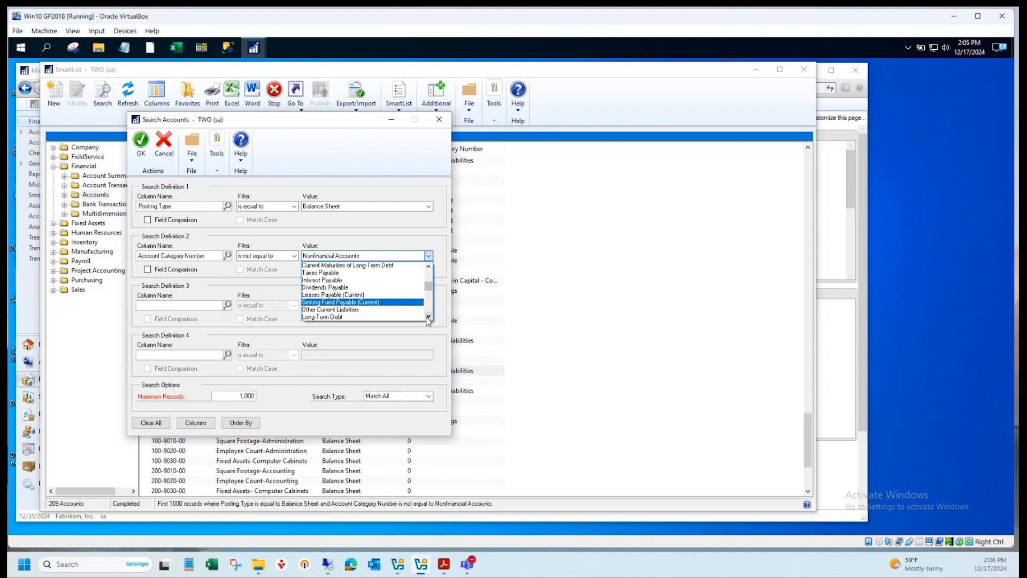
pyautogui.click(429, 316)
pyautogui.click(430, 318)
pyautogui.click(429, 317)
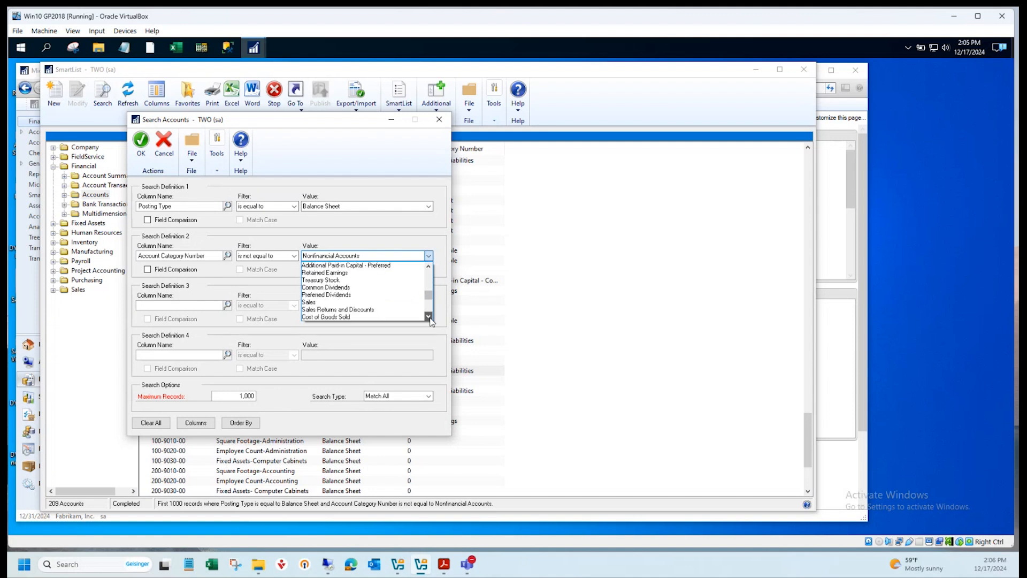
pyautogui.click(430, 318)
pyautogui.click(430, 318)
pyautogui.click(430, 318)
pyautogui.click(430, 318)
pyautogui.click(429, 317)
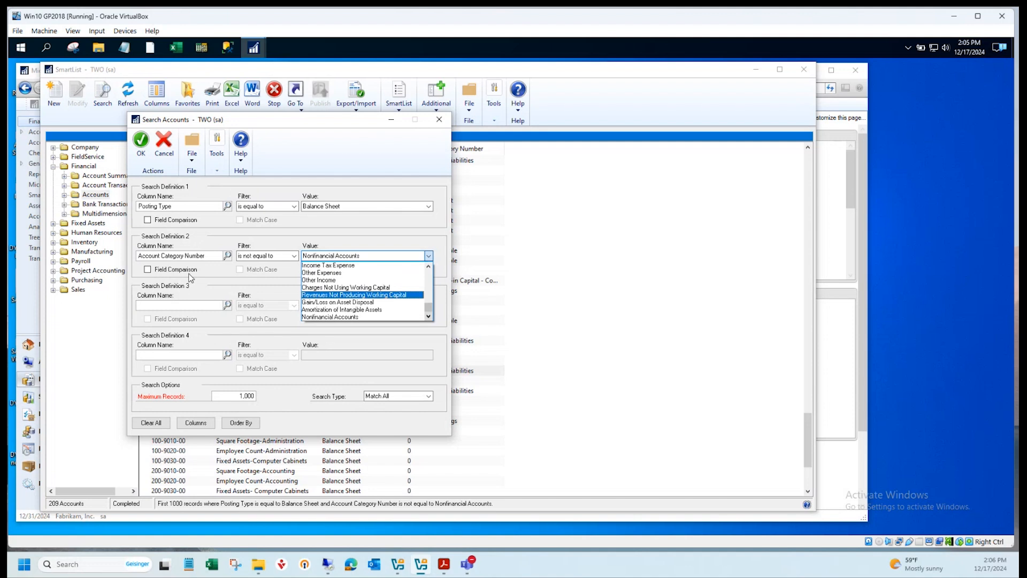
# - Remove the Account Category Number condition from the search and rerun it for Balance Sheet accounts only
pyautogui.click(228, 129)
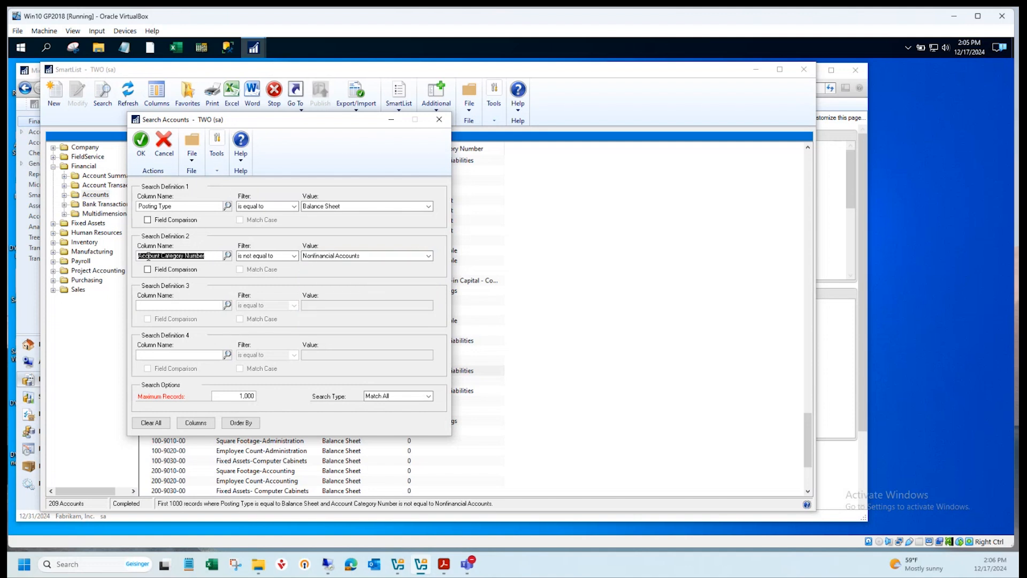
pyautogui.click(141, 141)
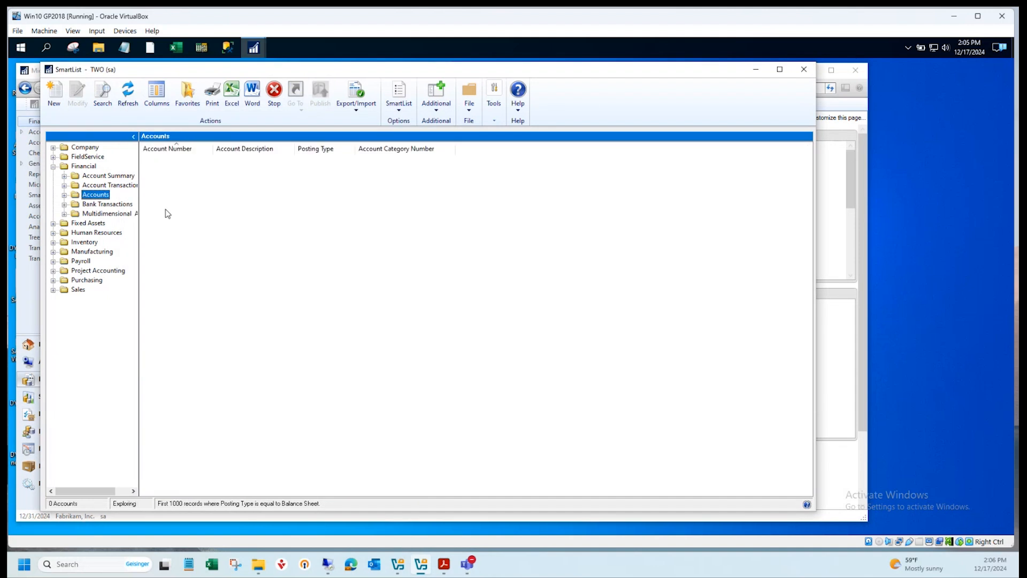
pyautogui.scroll(-15, 266, 245)
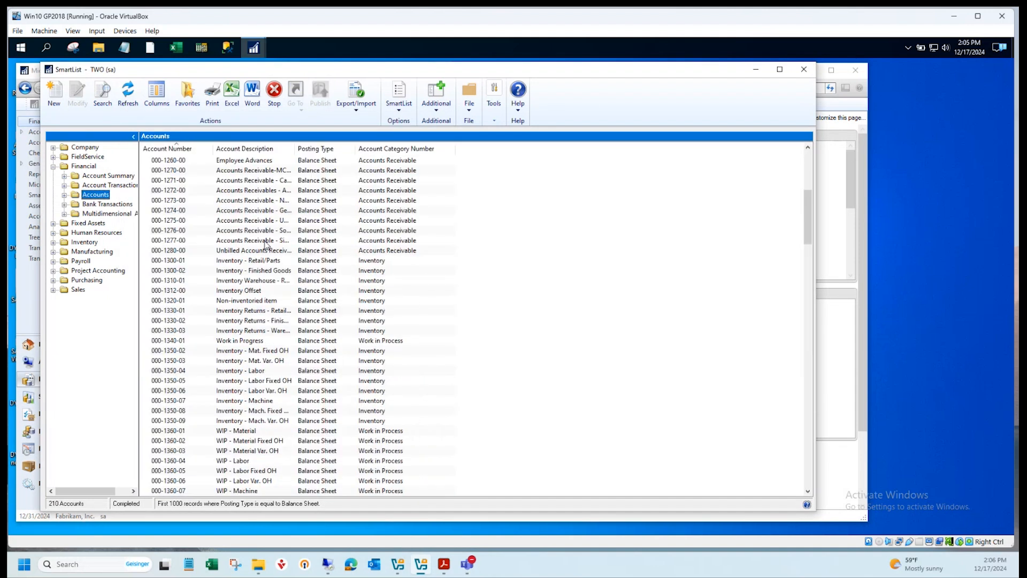
# - Change the search to accounts whose Posting Type is equal to Profit and Loss, and run it
pyautogui.click(104, 107)
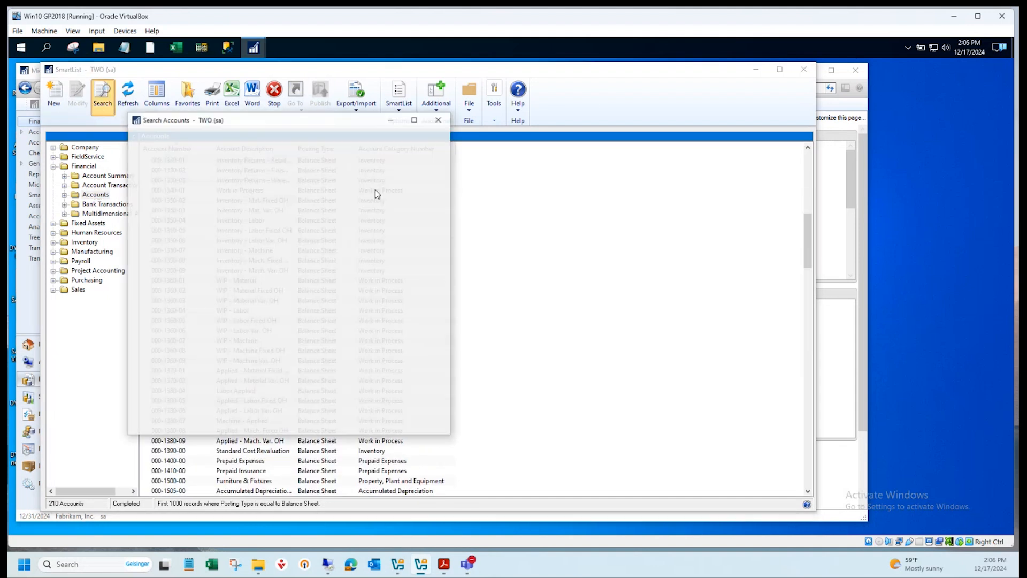
pyautogui.click(364, 207)
pyautogui.click(330, 223)
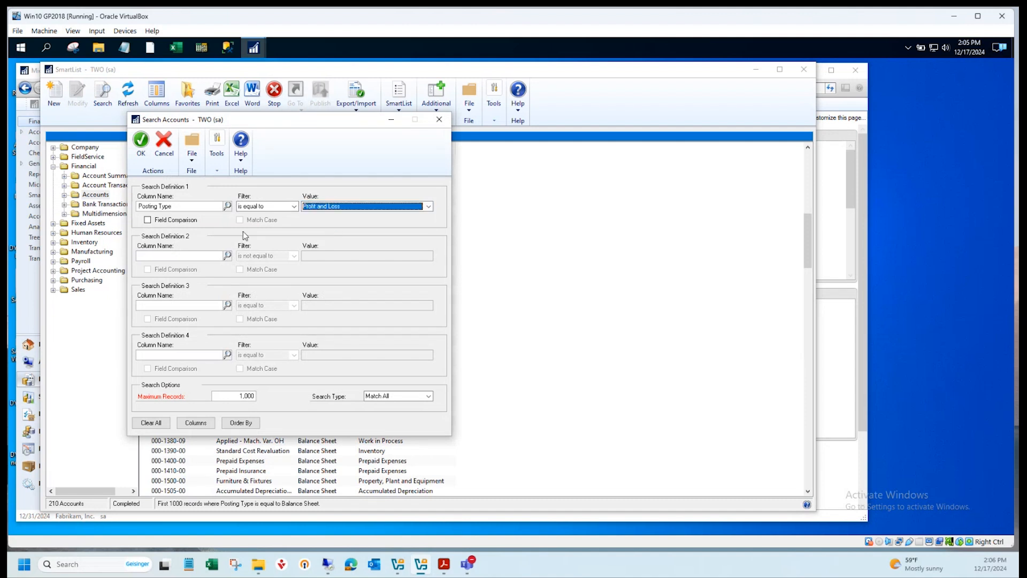
pyautogui.click(141, 153)
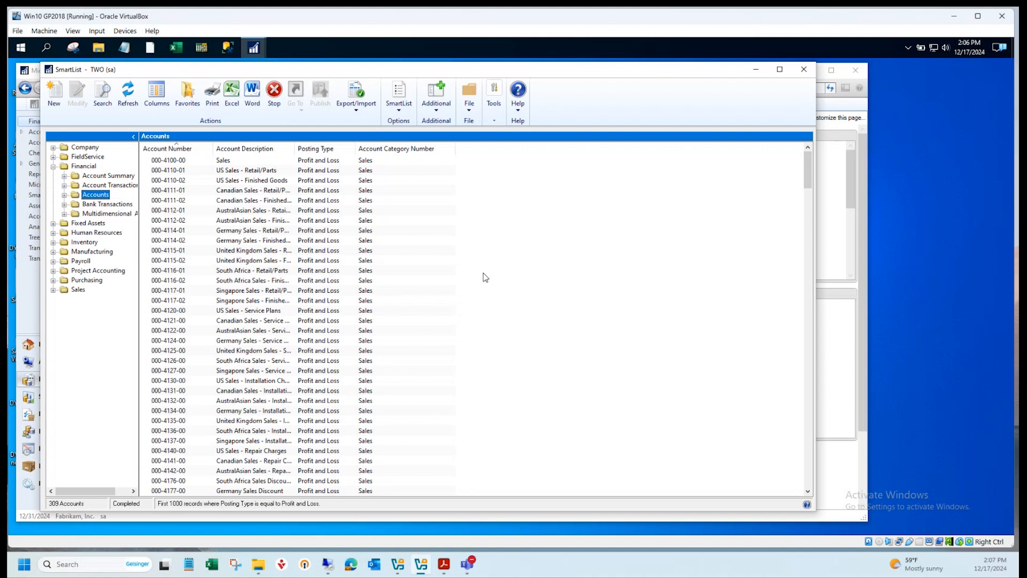
# - Review the categories of the profit and loss accounts through the end of the list, and close SmartList
pyautogui.scroll(-15, 375, 283)
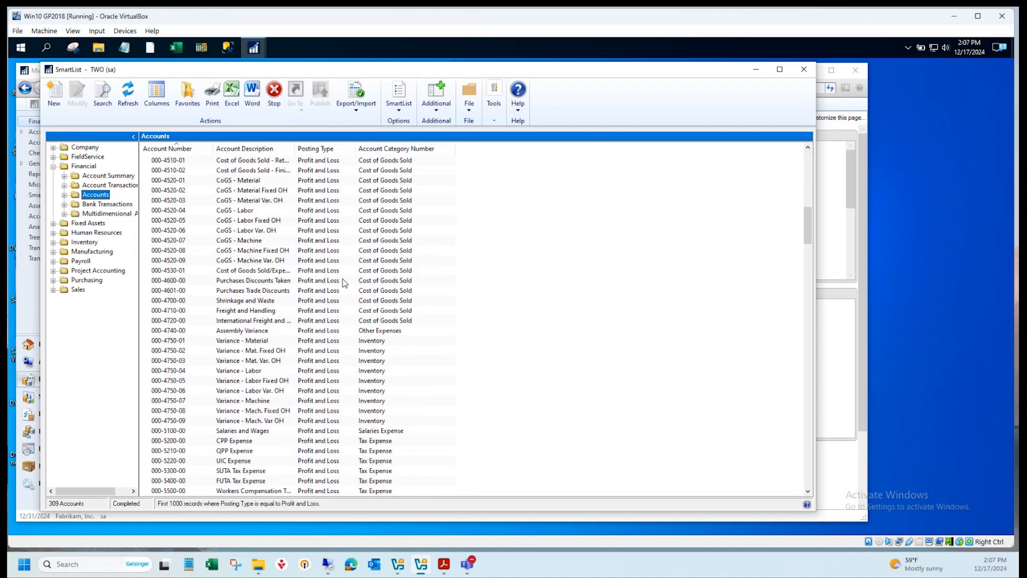
pyautogui.scroll(-20, 343, 282)
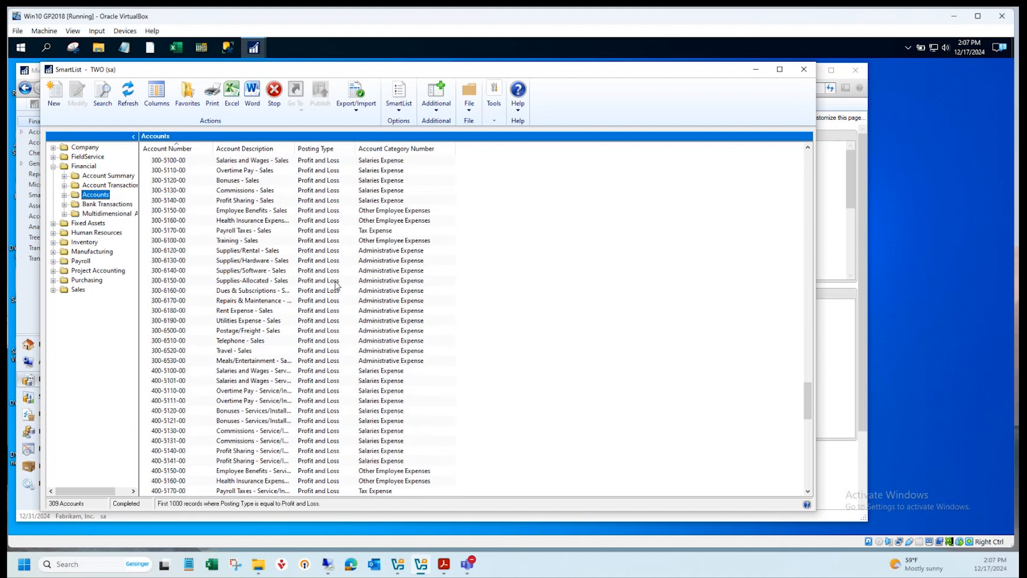
pyautogui.scroll(-20, 336, 286)
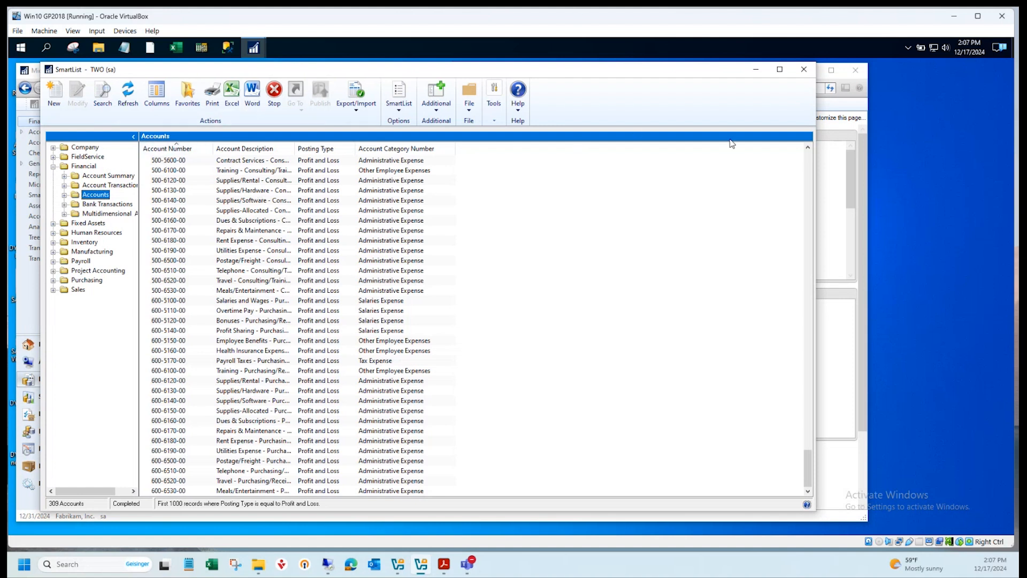
pyautogui.click(803, 72)
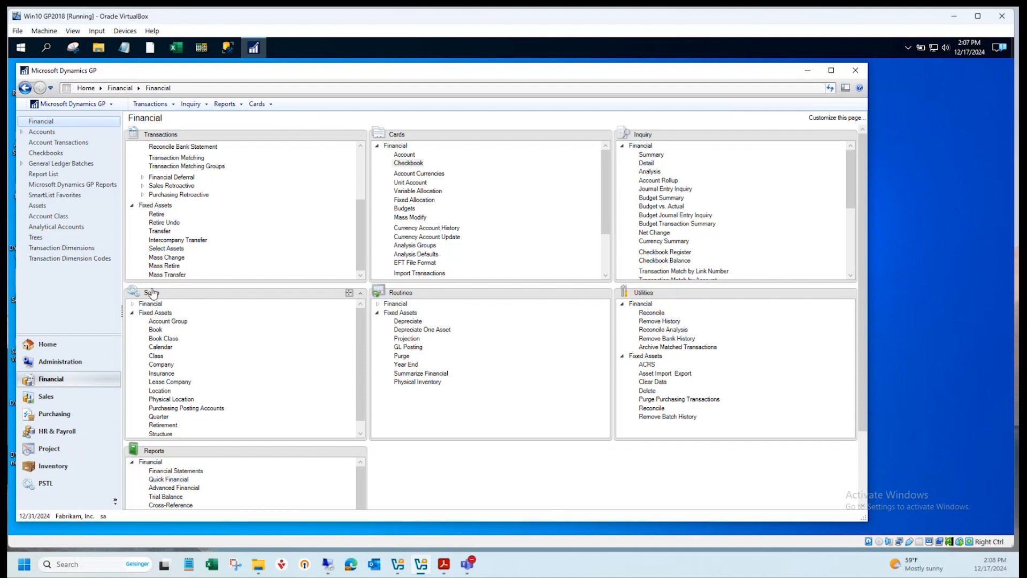
# - Open General Ledger Setup from the Financial setup options and reposition the window so all its settings are visible
pyautogui.click(132, 304)
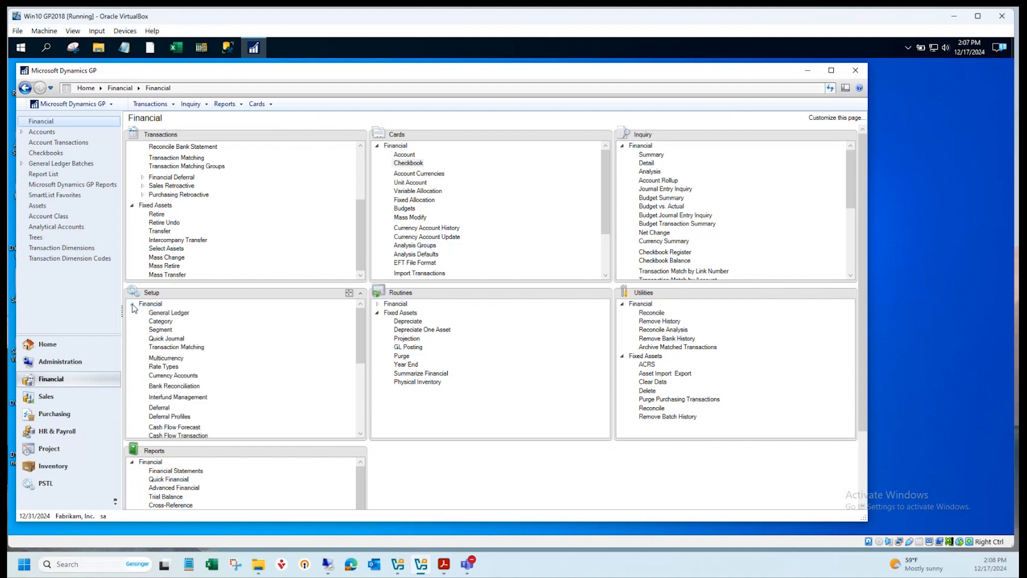
pyautogui.click(163, 312)
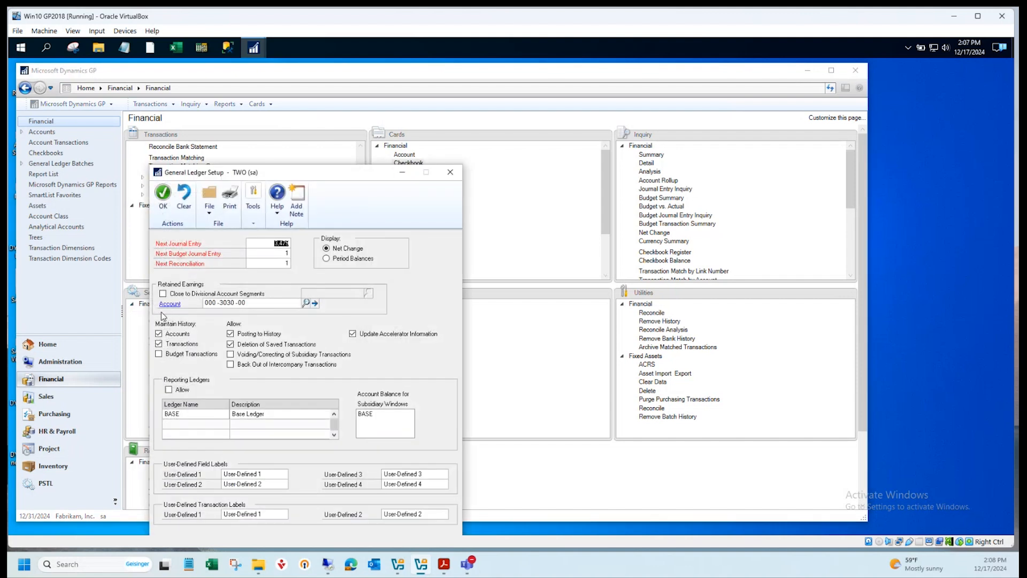
pyautogui.moveTo(304, 176); pyautogui.dragTo(307, 88)
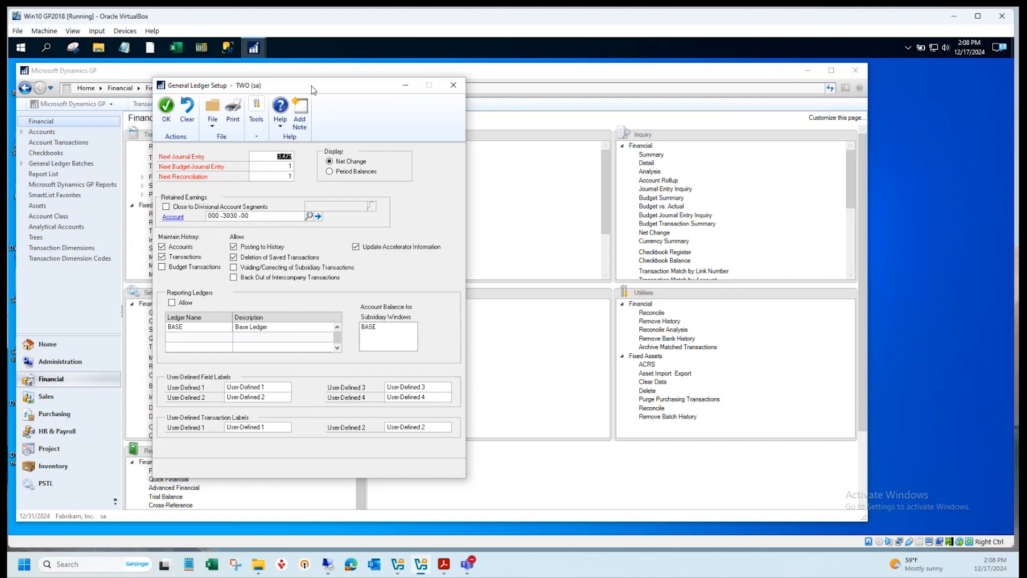
# - Turn off Posting to History in General Ledger Setup and save the setting
pyautogui.moveTo(312, 85); pyautogui.dragTo(344, 84)
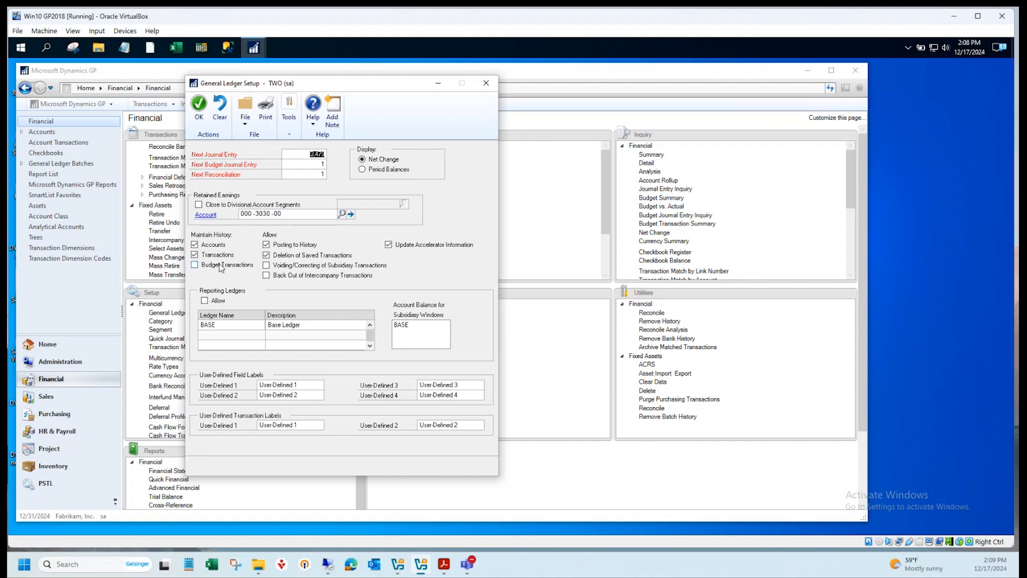
pyautogui.click(308, 245)
pyautogui.click(200, 126)
pyautogui.click(199, 119)
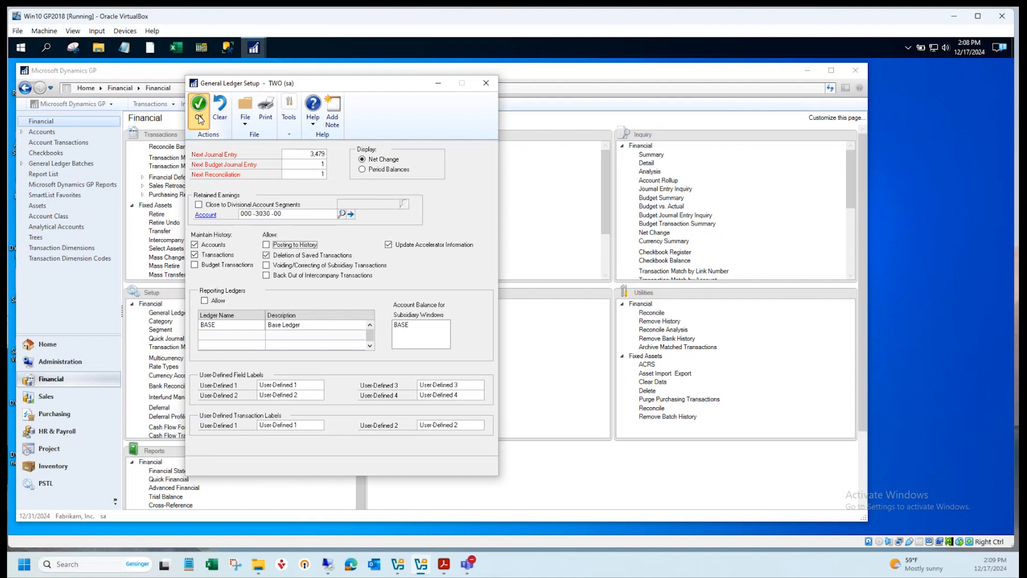
pyautogui.click(199, 119)
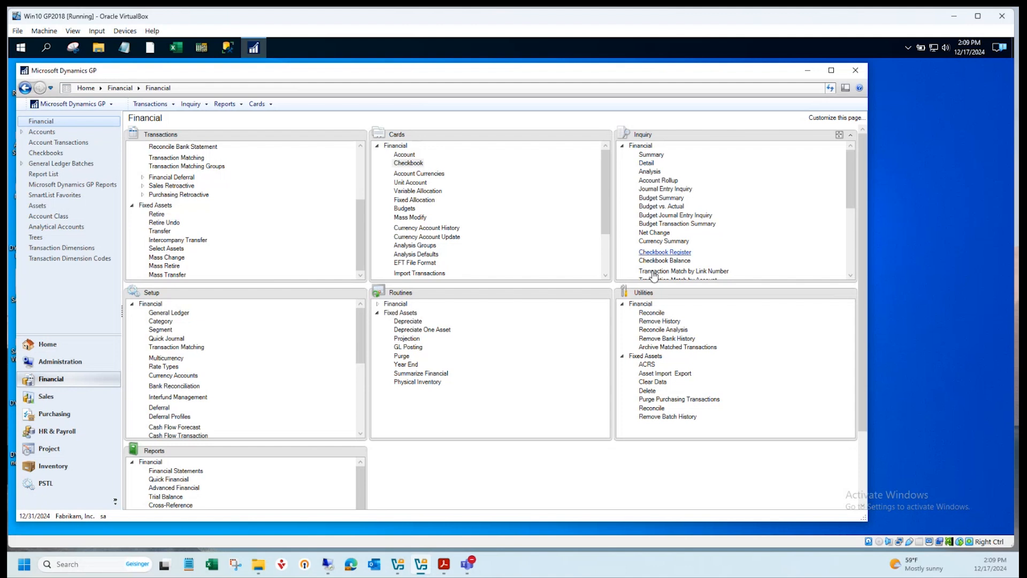
# - Open the Trial Balance Report window, switch the report type to Summary to view its options, and close the window
pyautogui.click(171, 498)
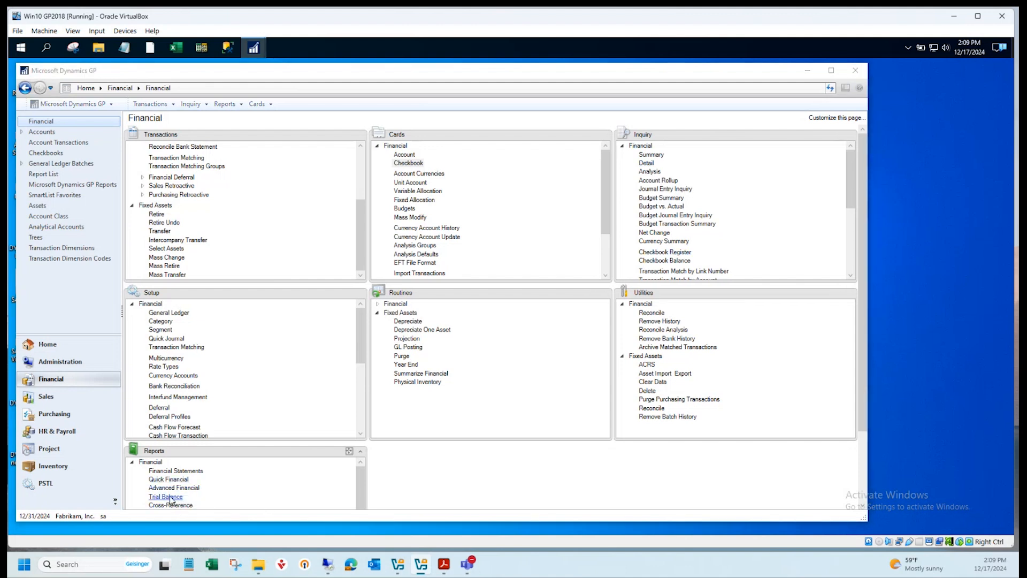
pyautogui.click(177, 277)
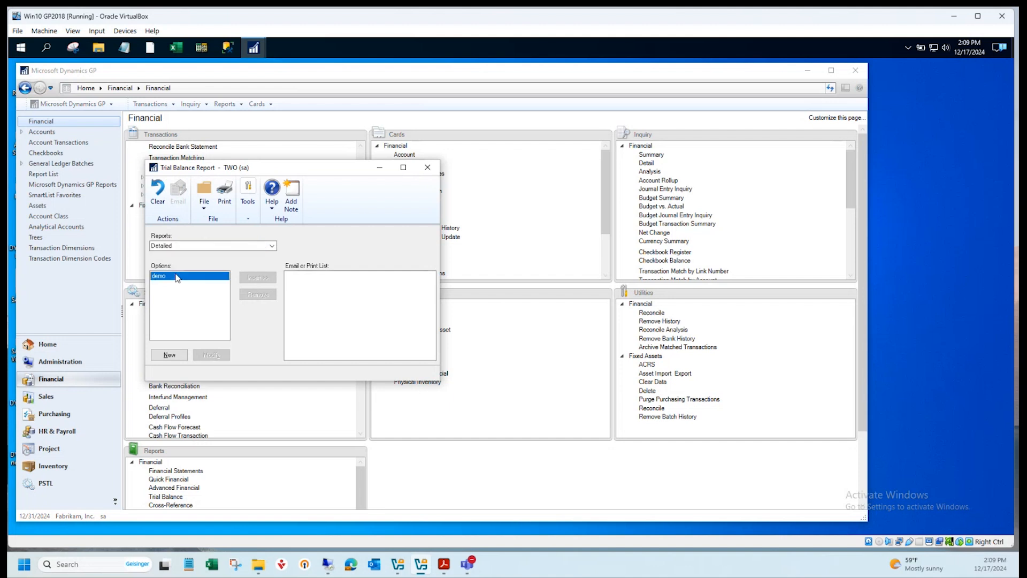
pyautogui.click(203, 246)
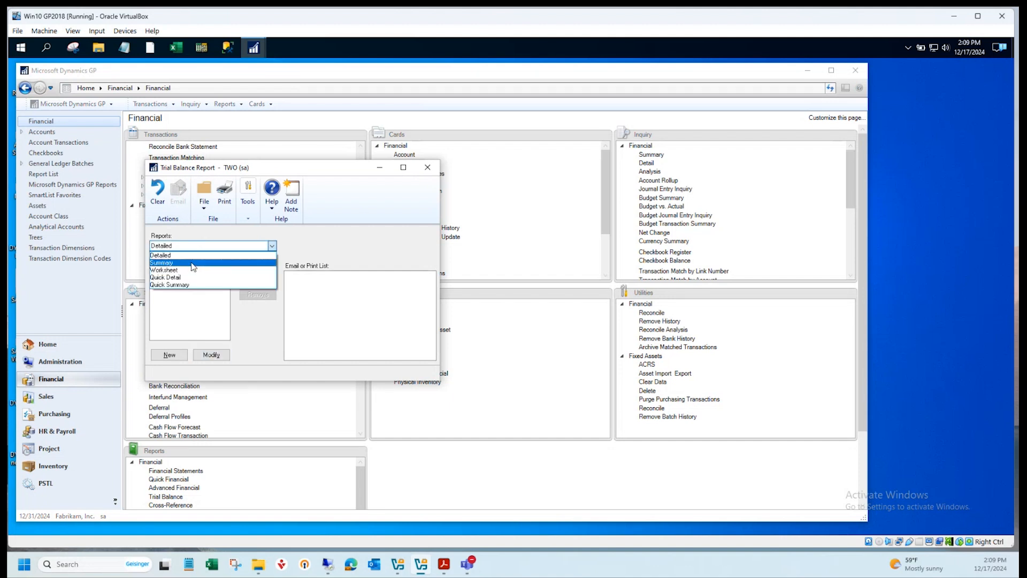
pyautogui.click(192, 264)
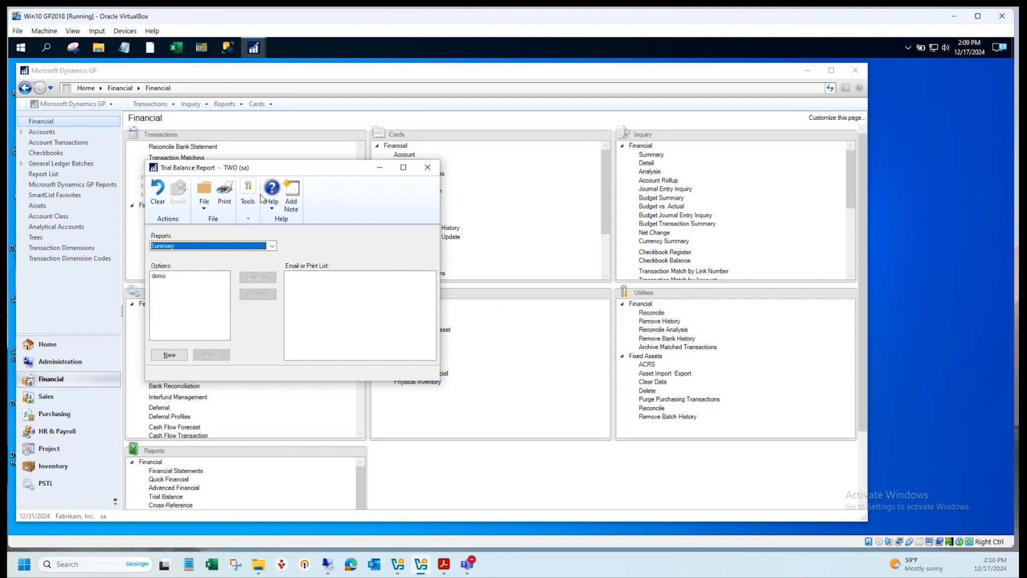
pyautogui.moveTo(260, 173); pyautogui.dragTo(318, 136)
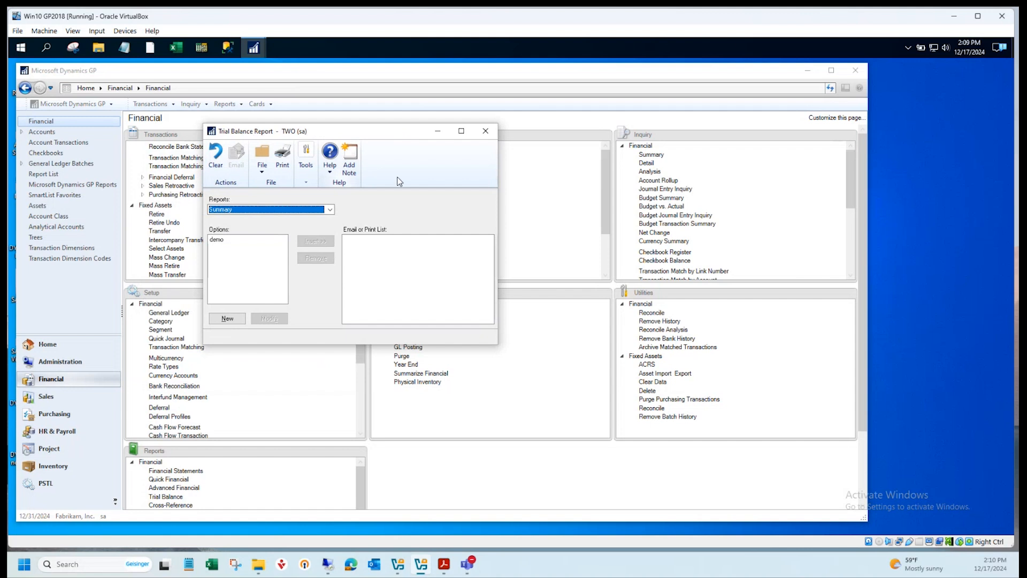
pyautogui.click(485, 135)
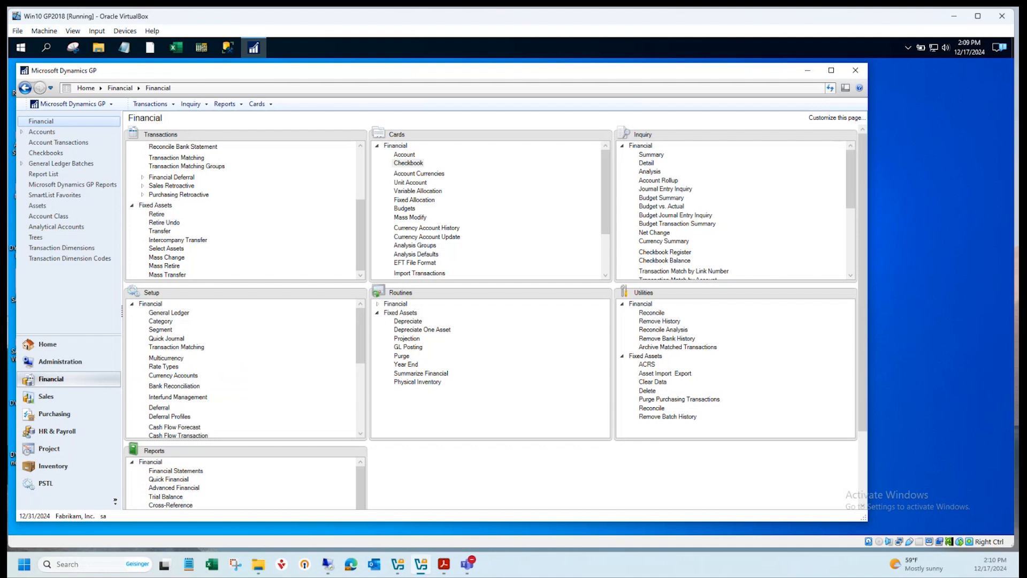
# - View the list of available financial reports from the Financial Statement Report window, and close both windows
pyautogui.moveTo(346, 72); pyautogui.dragTo(345, 72)
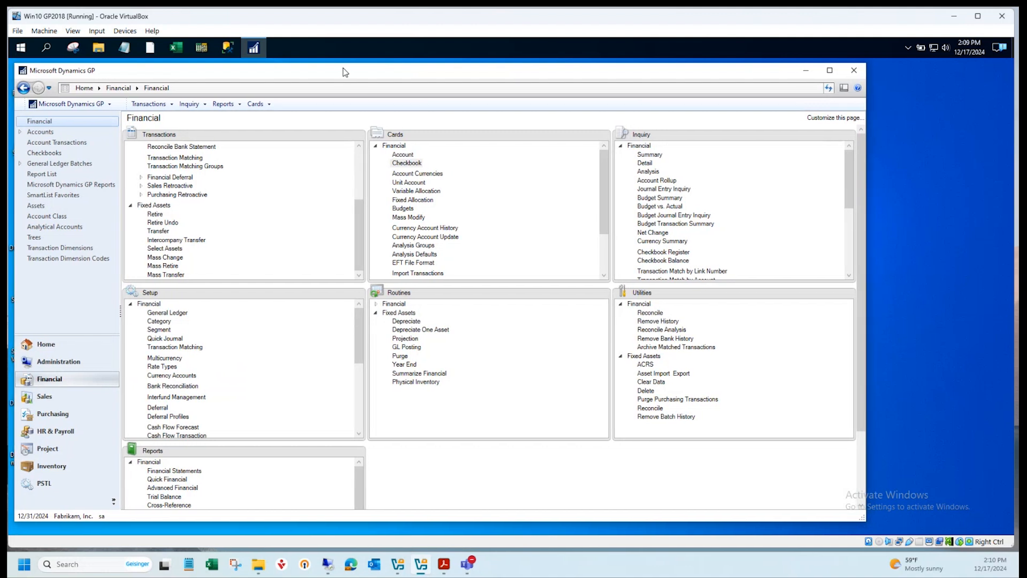
pyautogui.click(199, 473)
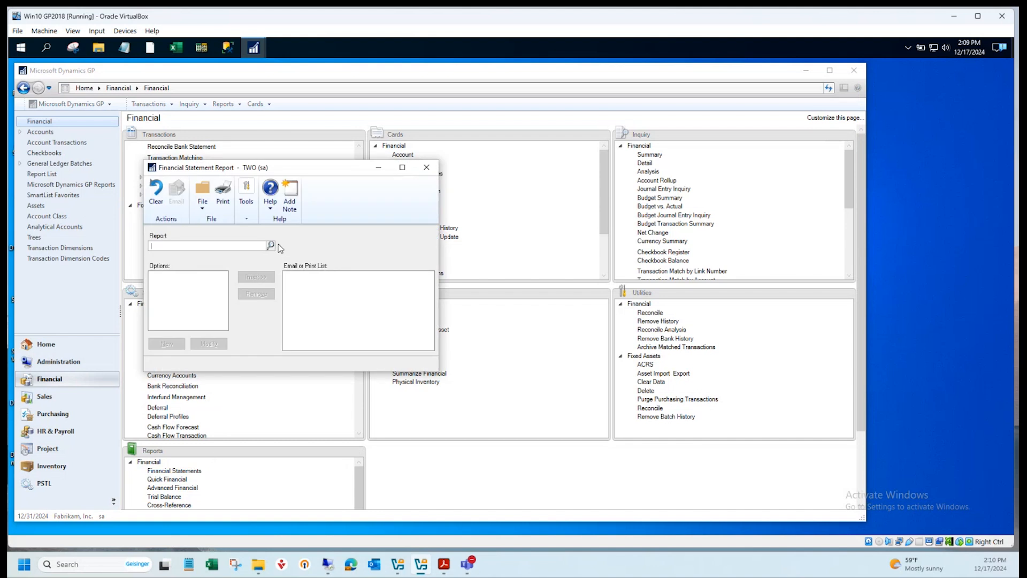
pyautogui.click(271, 246)
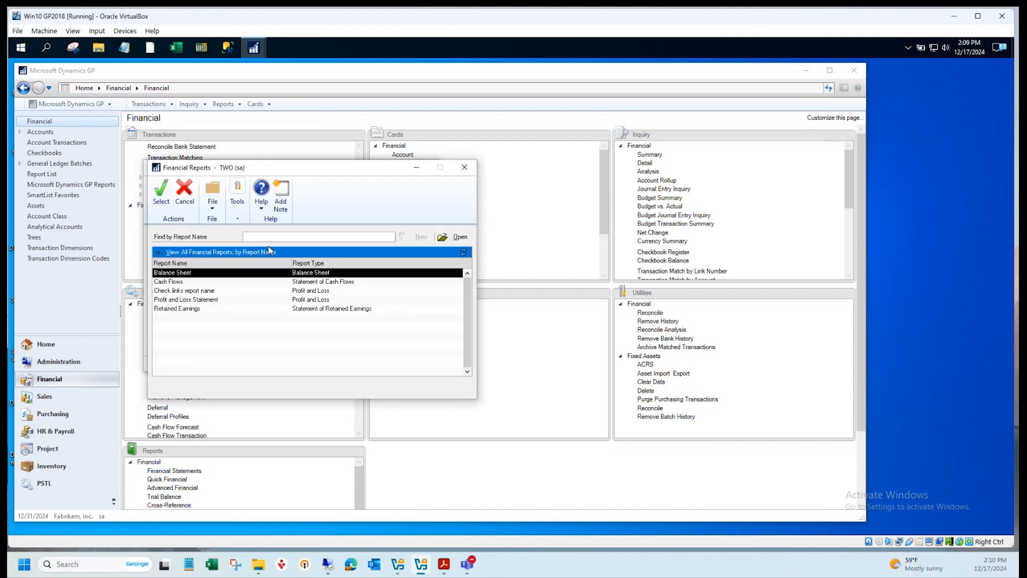
pyautogui.click(463, 167)
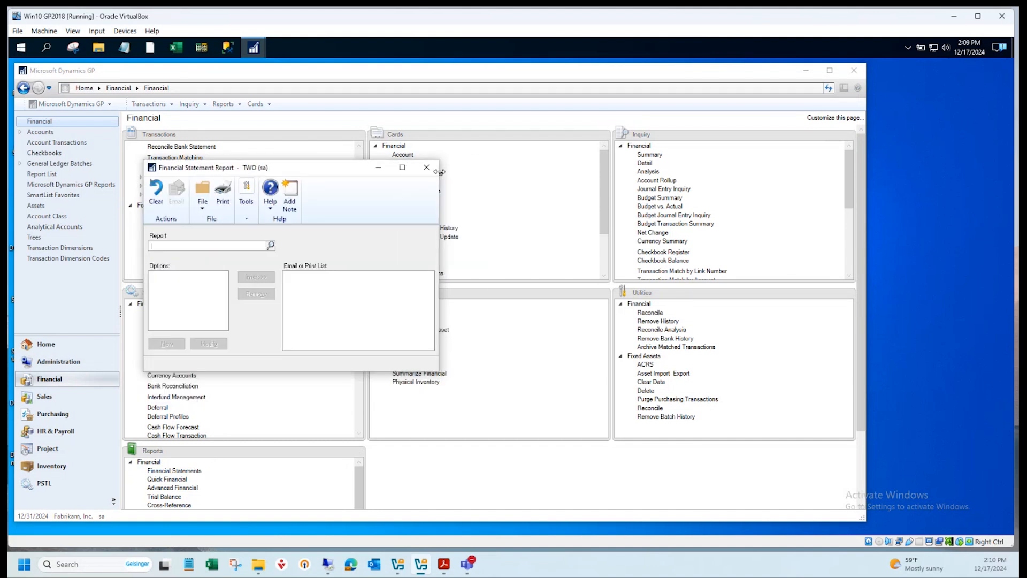
pyautogui.click(427, 168)
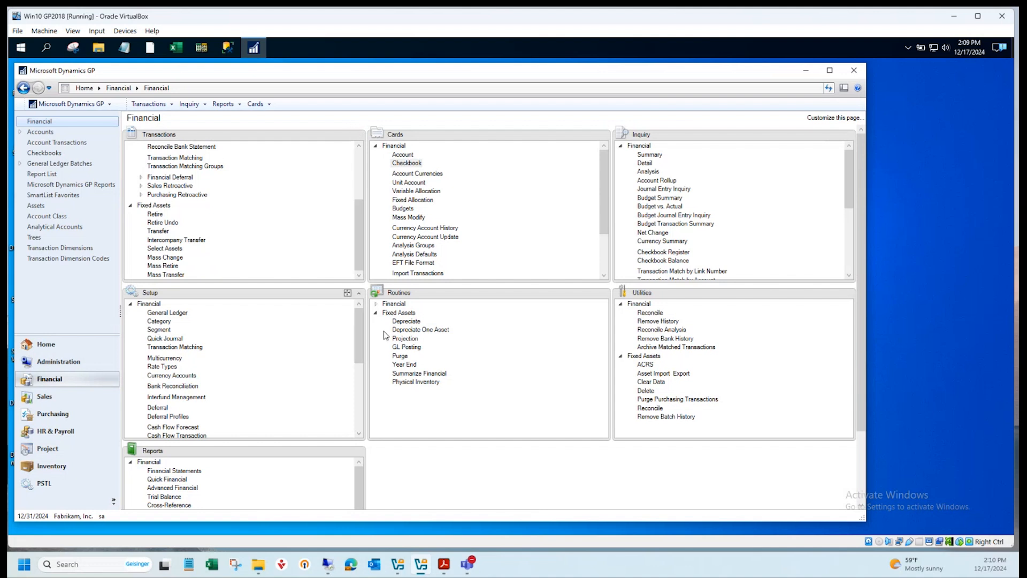
# - Open the company's Fiscal Periods Setup from Administration to review the 2024 periods, and close it
pyautogui.moveTo(360, 338); pyautogui.dragTo(359, 359)
pyautogui.click(64, 364)
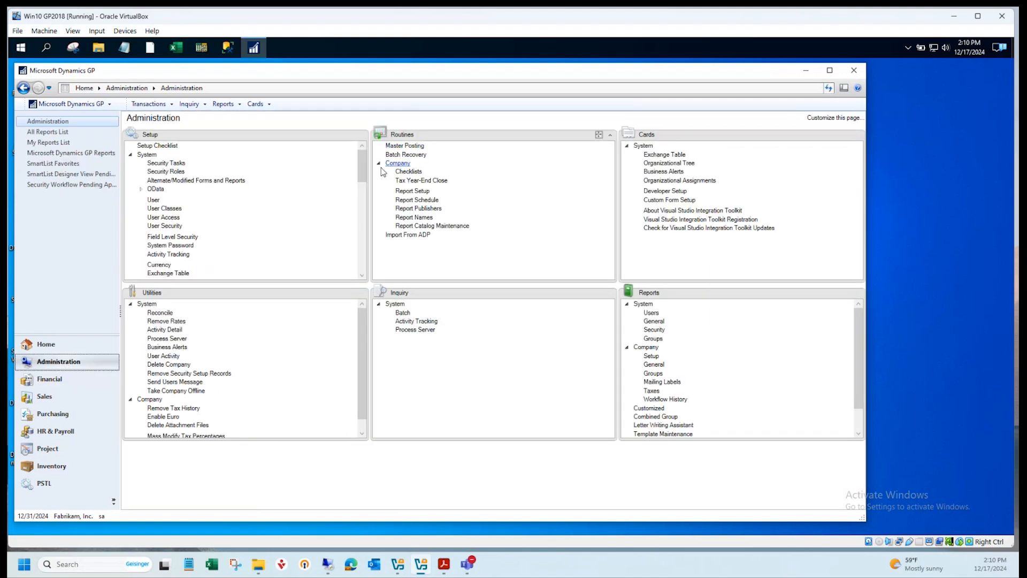
pyautogui.moveTo(362, 163); pyautogui.dragTo(366, 245)
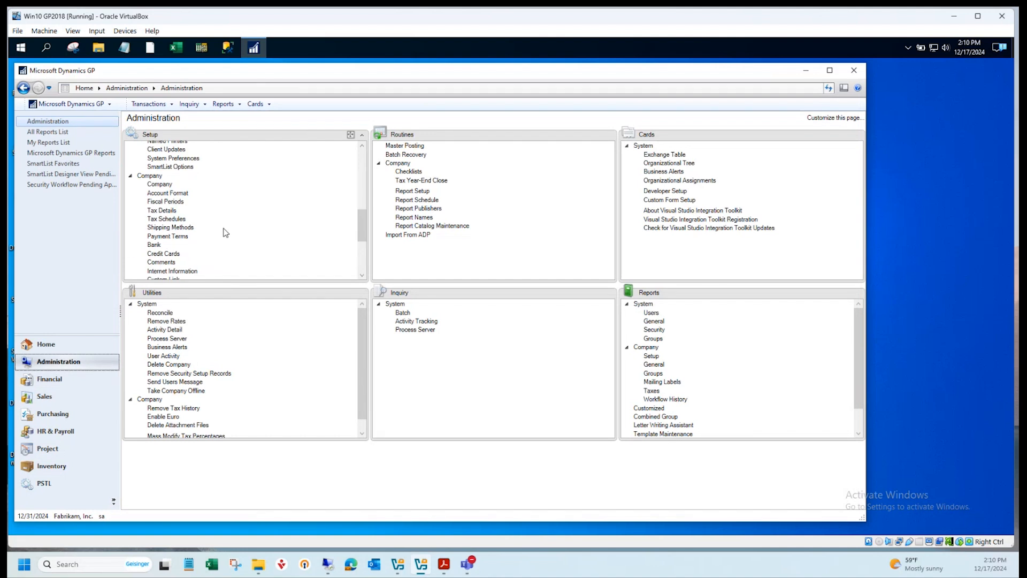
pyautogui.click(173, 202)
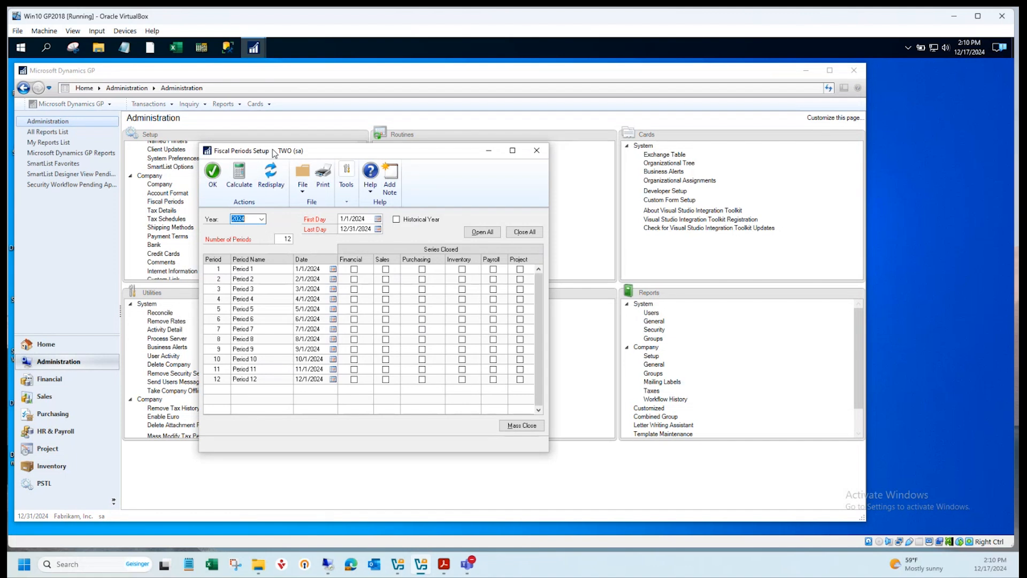
pyautogui.click(538, 153)
pyautogui.click(537, 151)
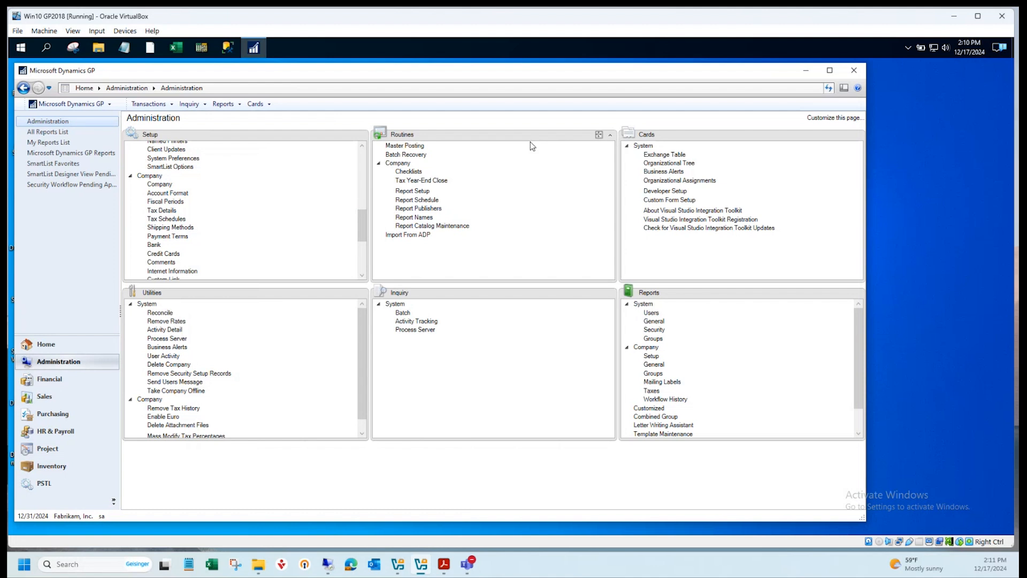
# - Open the Financial Year-End Closing routine, review its retained earnings account, journal entry and account options, and close it without closing the year
pyautogui.click(102, 384)
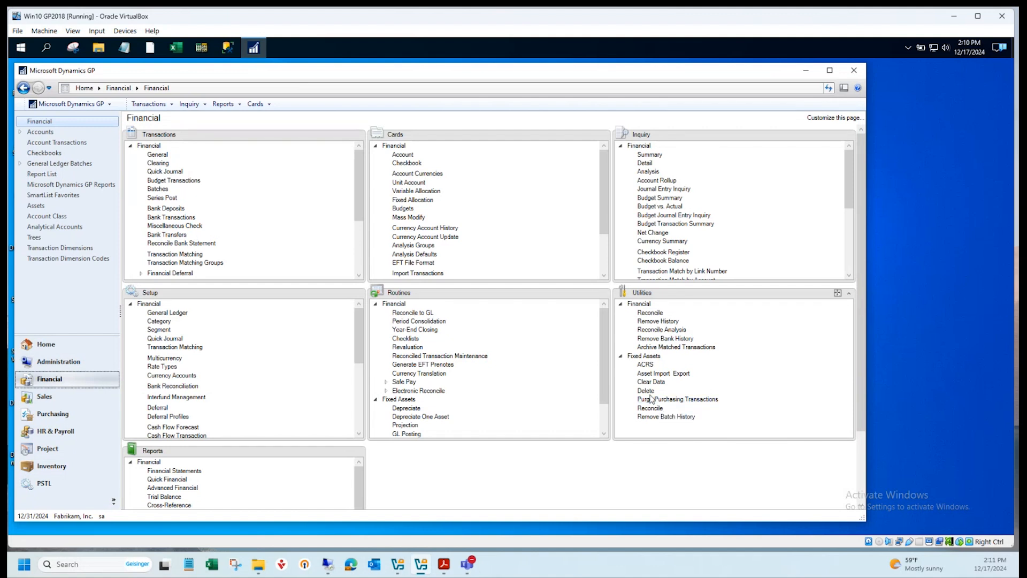
pyautogui.click(414, 330)
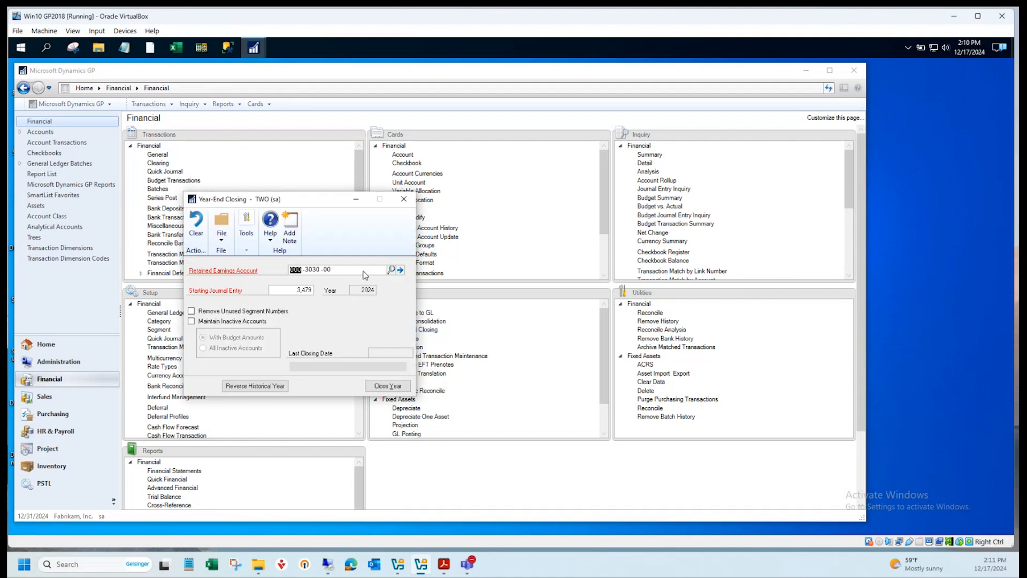
pyautogui.moveTo(271, 200); pyautogui.dragTo(276, 163)
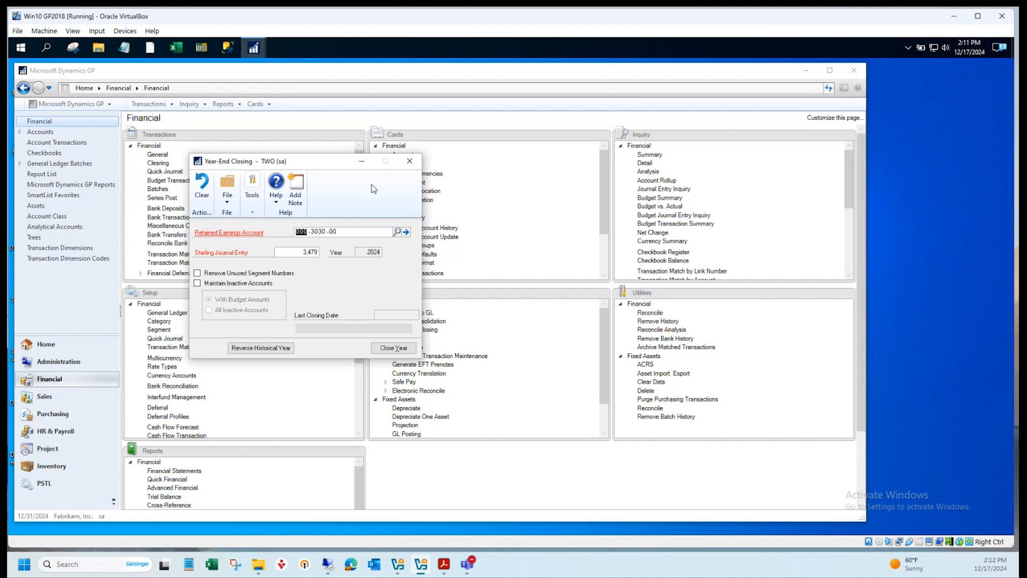
pyautogui.click(410, 161)
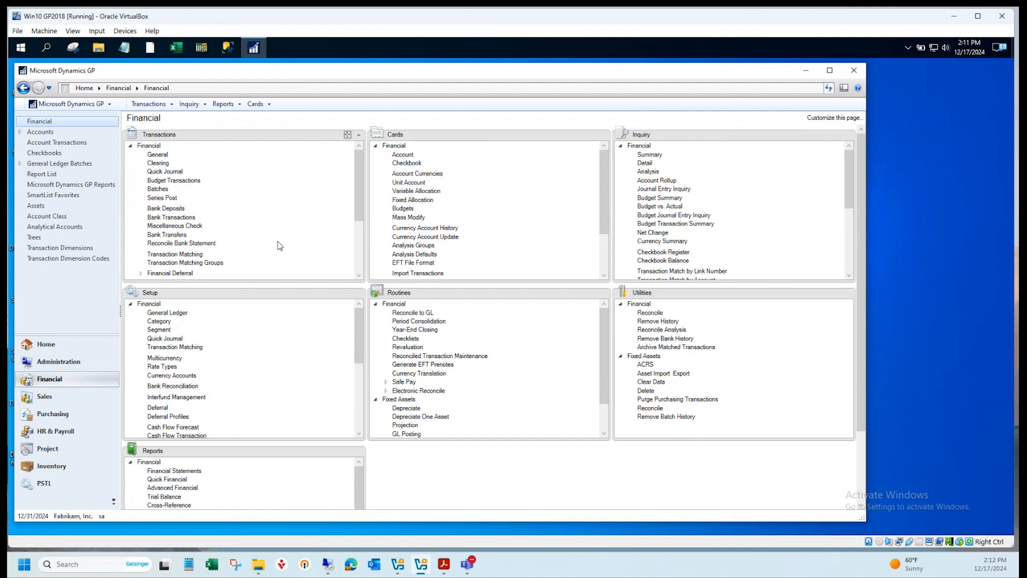
# - Reopen Fiscal Periods Setup, display year 2022 to check its Historical Year setting, and close the window
pyautogui.click(59, 362)
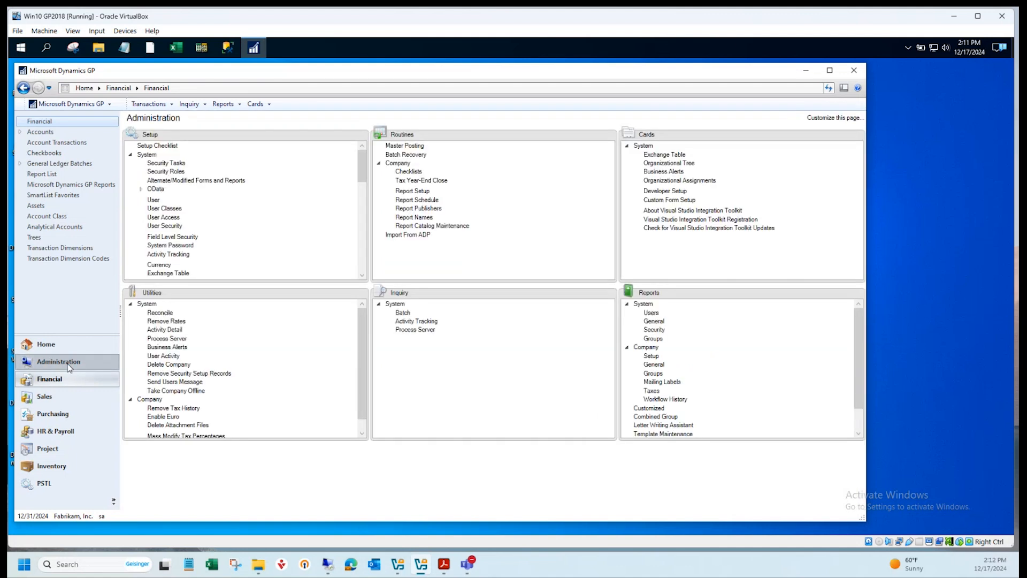
pyautogui.moveTo(363, 172); pyautogui.dragTo(364, 227)
pyautogui.click(170, 221)
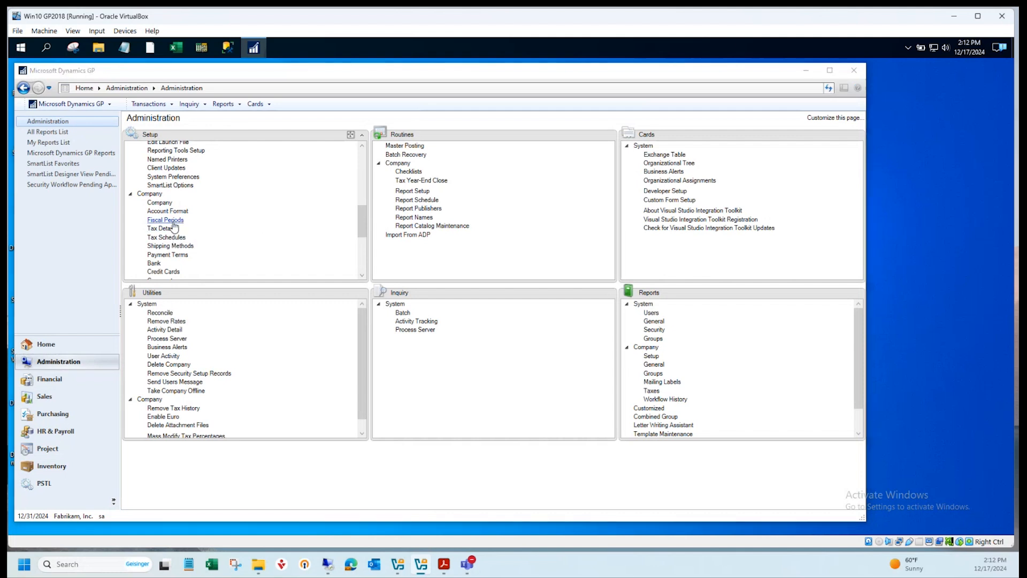
pyautogui.moveTo(397, 149); pyautogui.dragTo(434, 136)
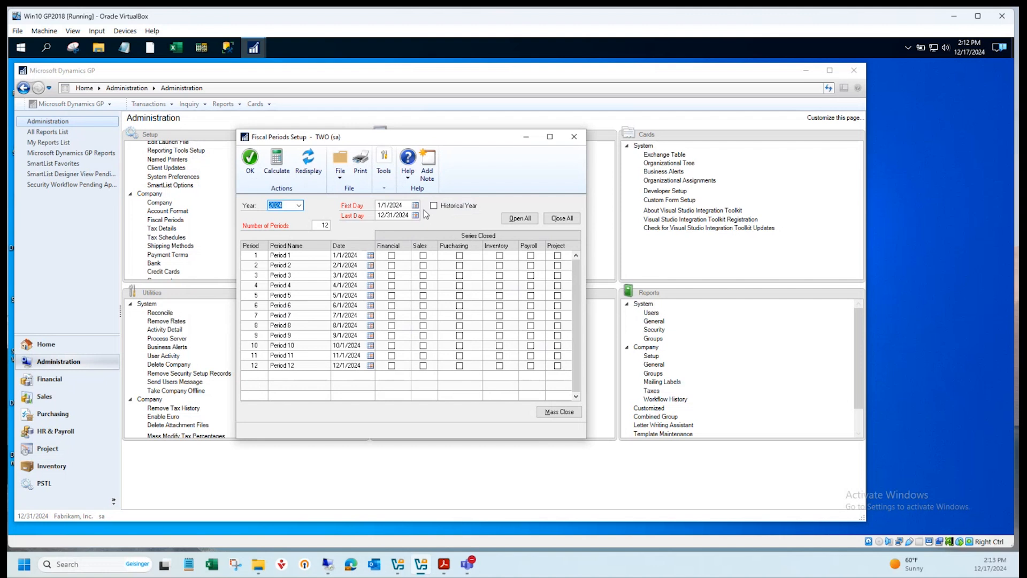
pyautogui.click(299, 205)
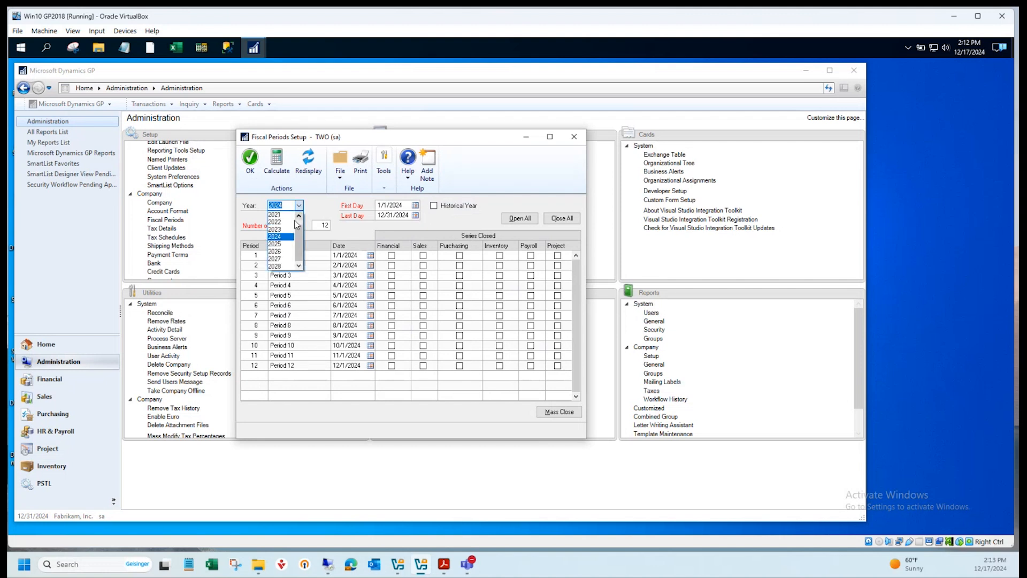
pyautogui.click(291, 225)
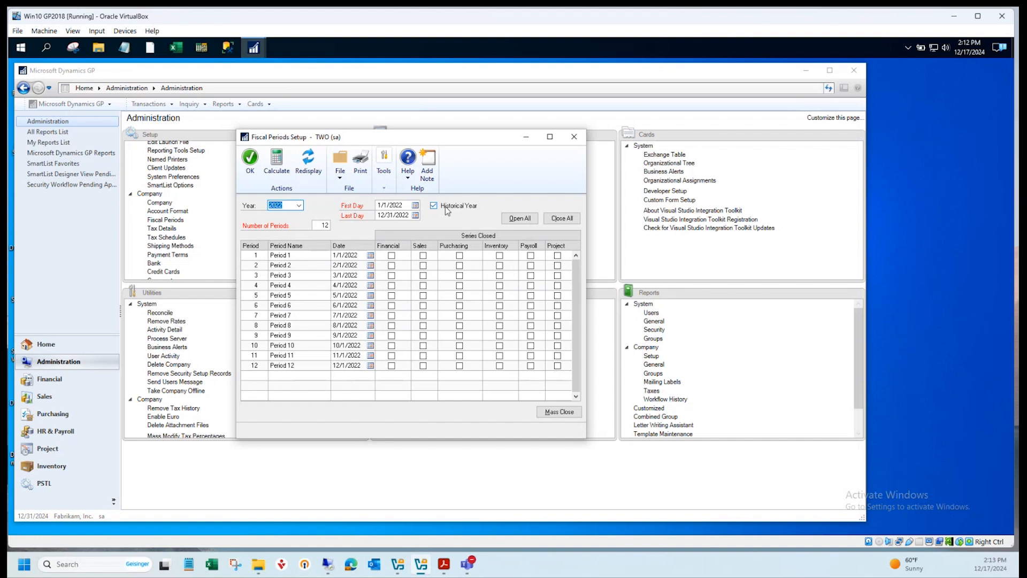
pyautogui.click(573, 137)
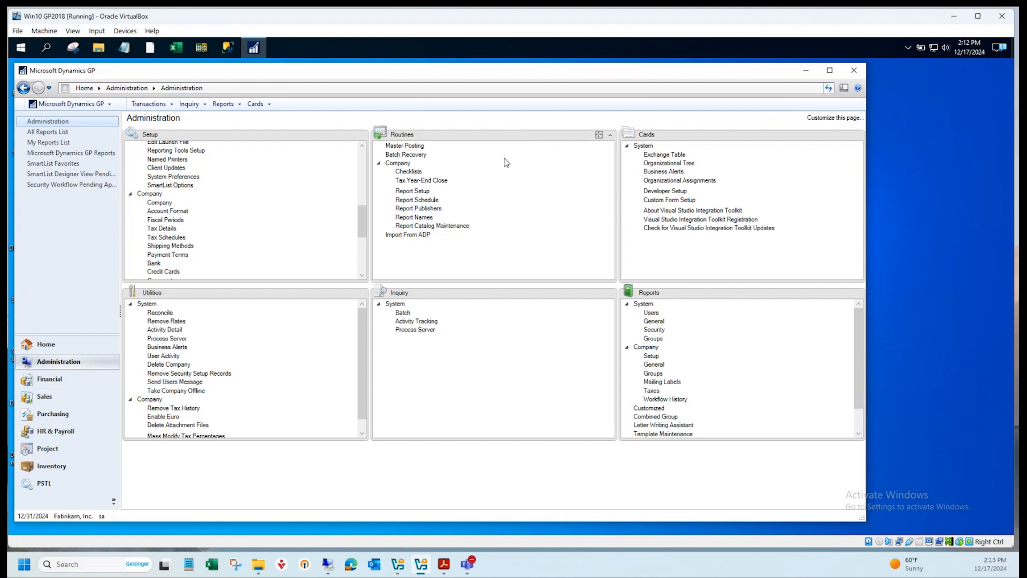
# - Allow Posting to History in the Financial series' General Ledger Setup and save the setting
pyautogui.click(47, 379)
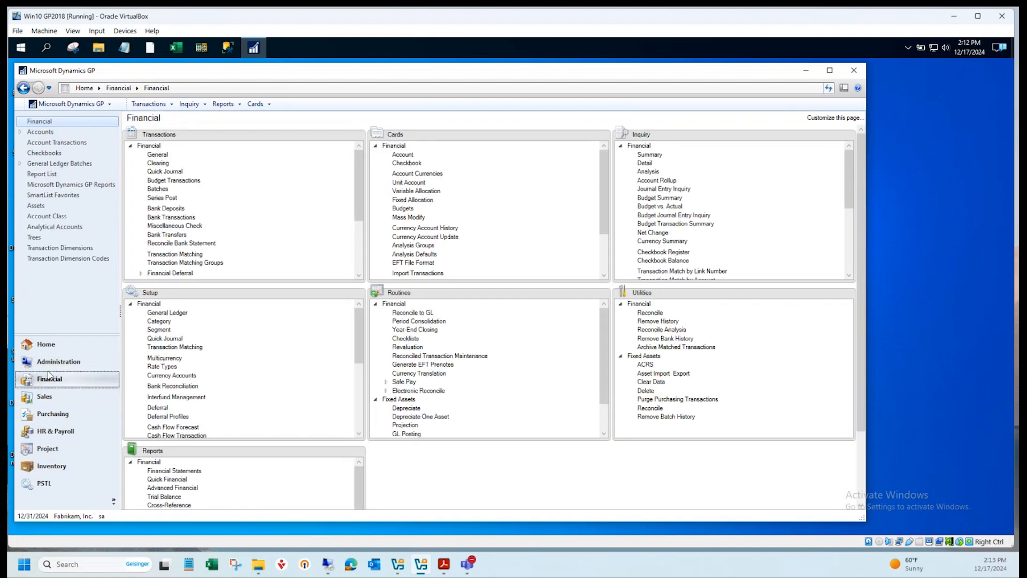
pyautogui.click(164, 313)
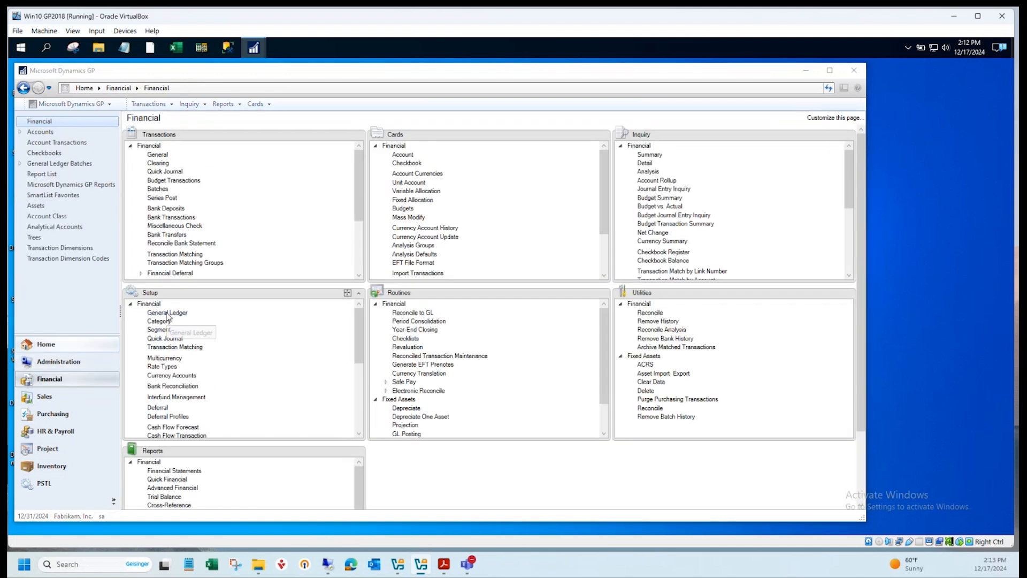
pyautogui.moveTo(298, 177); pyautogui.dragTo(334, 147)
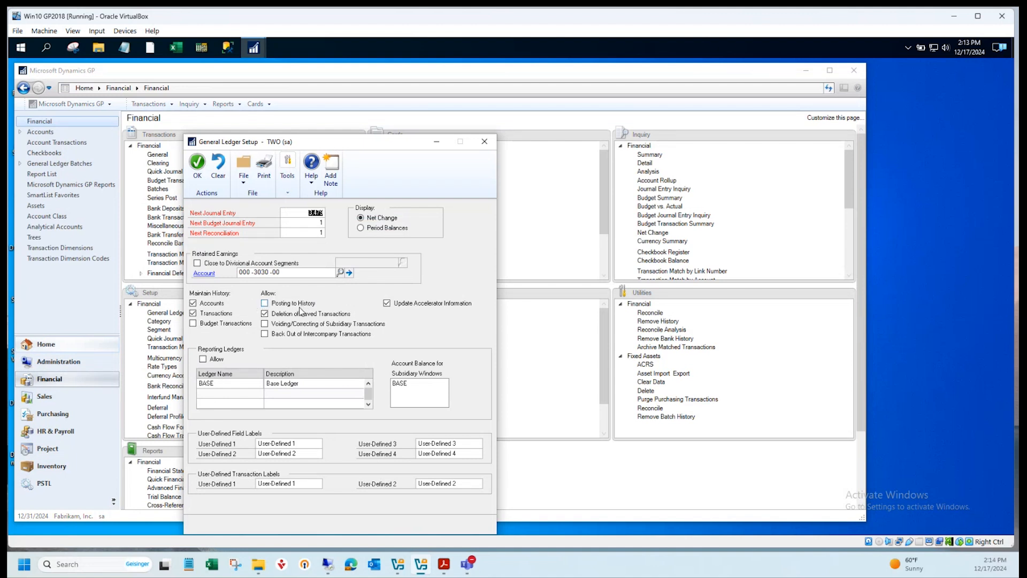
pyautogui.click(266, 306)
pyautogui.click(197, 163)
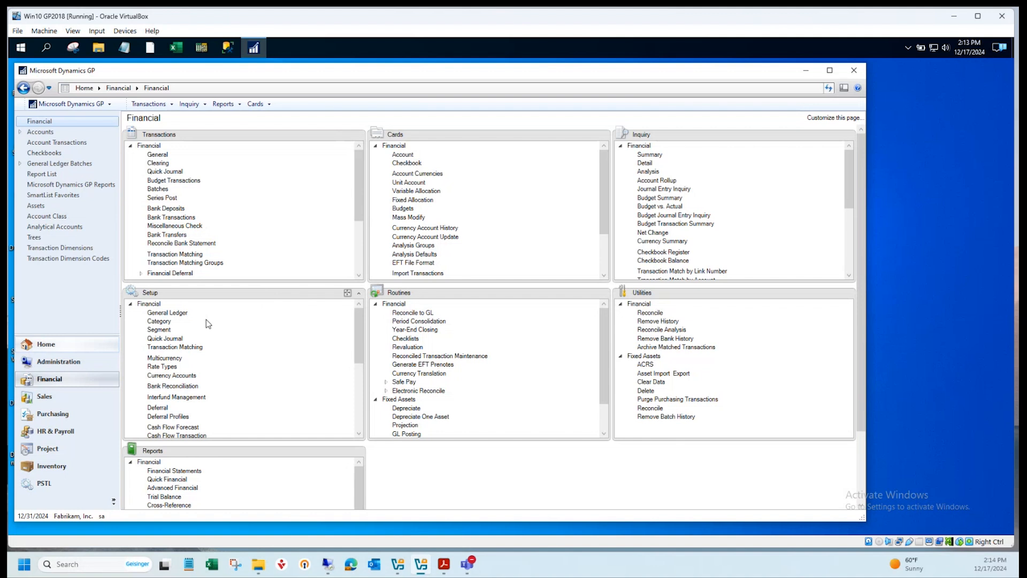
# - Reopen General Ledger Setup, turn Posting to History off and back on, and accept the setup
pyautogui.click(183, 318)
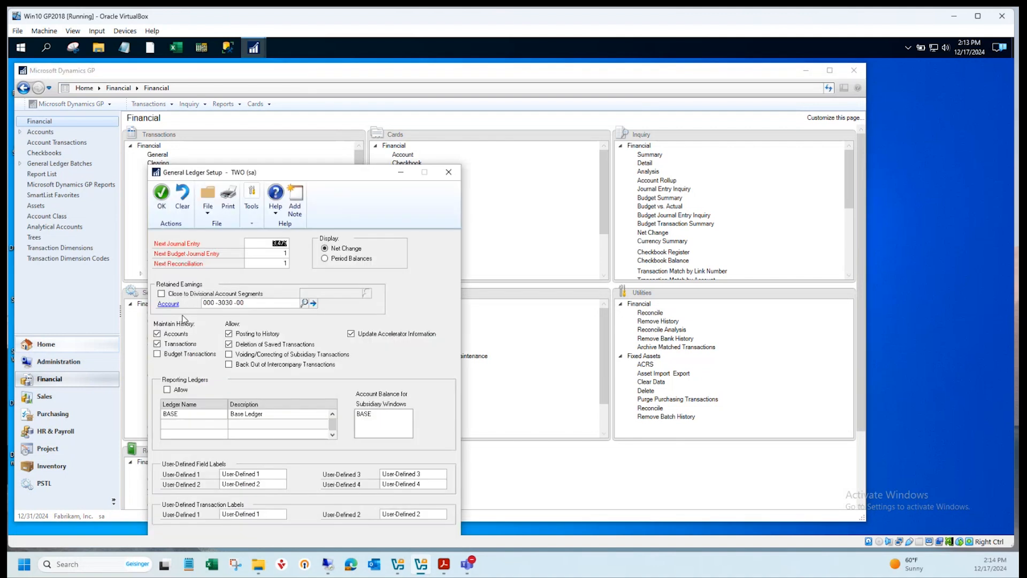
pyautogui.click(229, 334)
pyautogui.moveTo(310, 175); pyautogui.dragTo(308, 108)
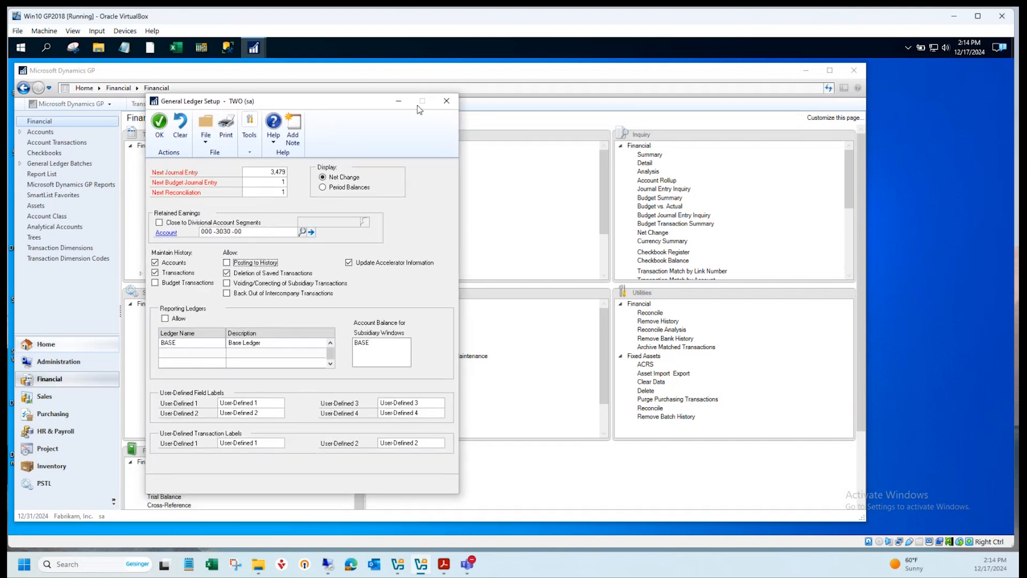
pyautogui.click(453, 105)
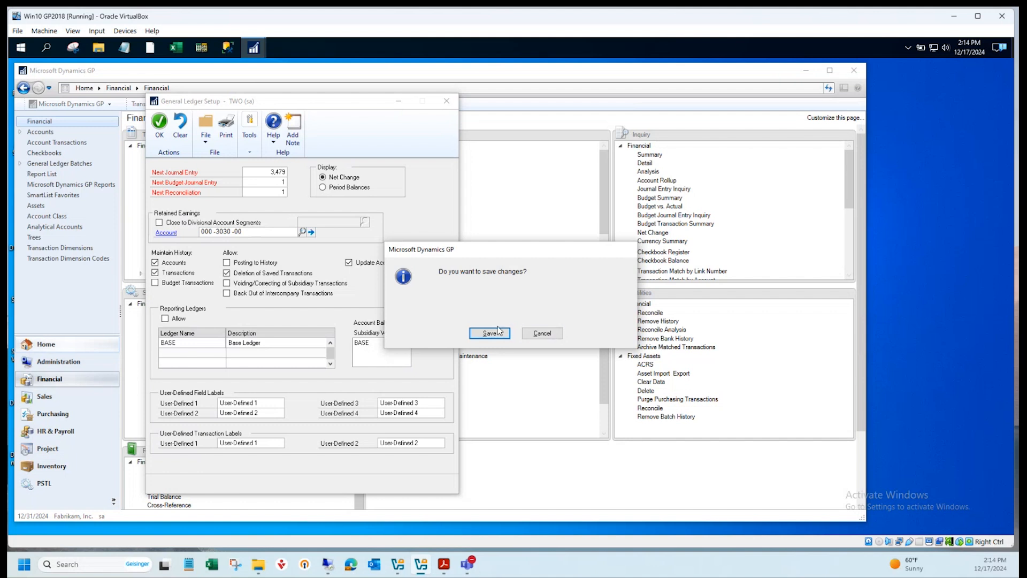
pyautogui.click(541, 332)
pyautogui.click(235, 264)
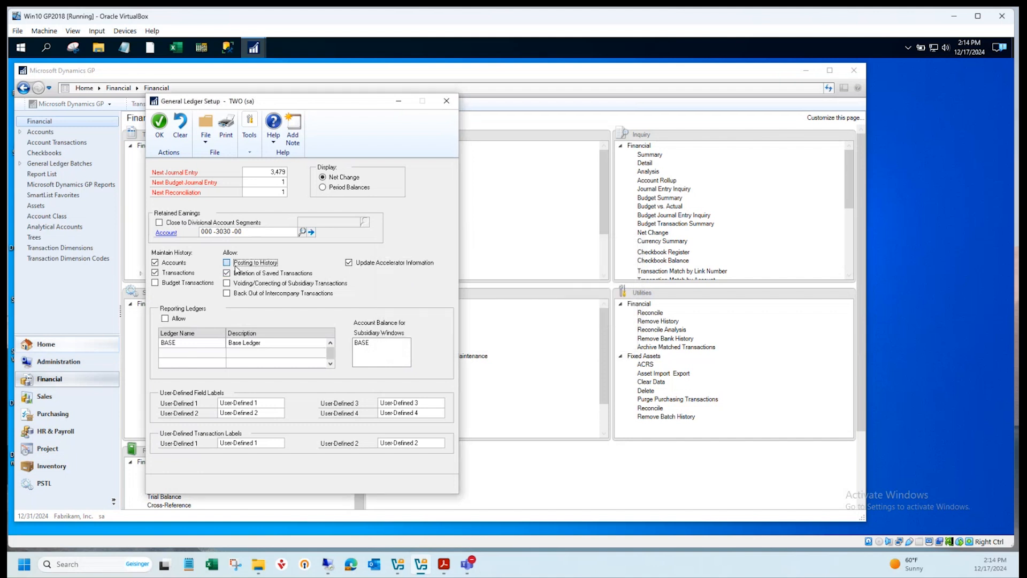
pyautogui.click(159, 123)
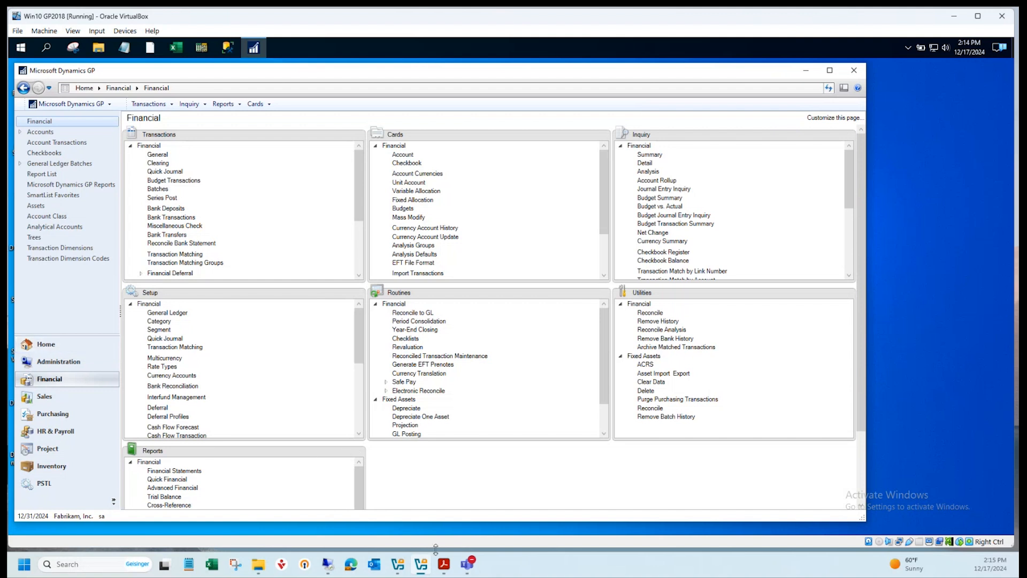
# - Check and close the Year-End Closing window, and display year 2025 in the company's Fiscal Periods Setup before closing it
pyautogui.click(432, 330)
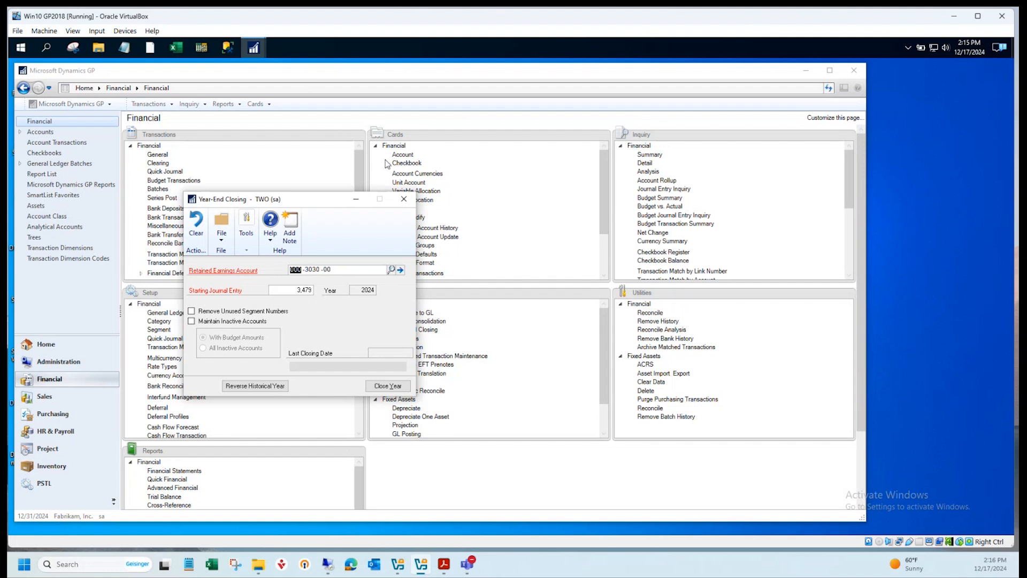
pyautogui.click(405, 201)
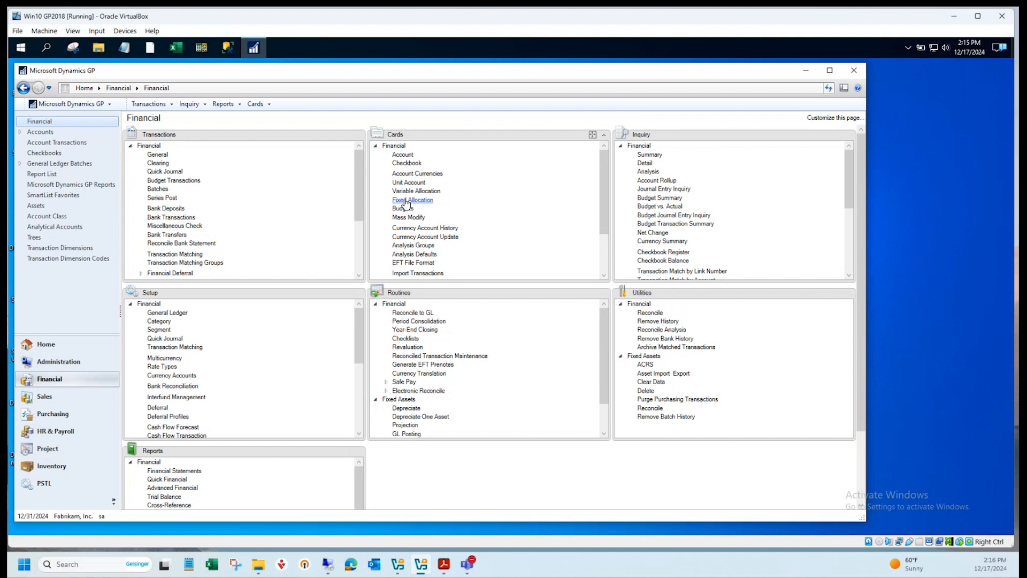
pyautogui.click(75, 362)
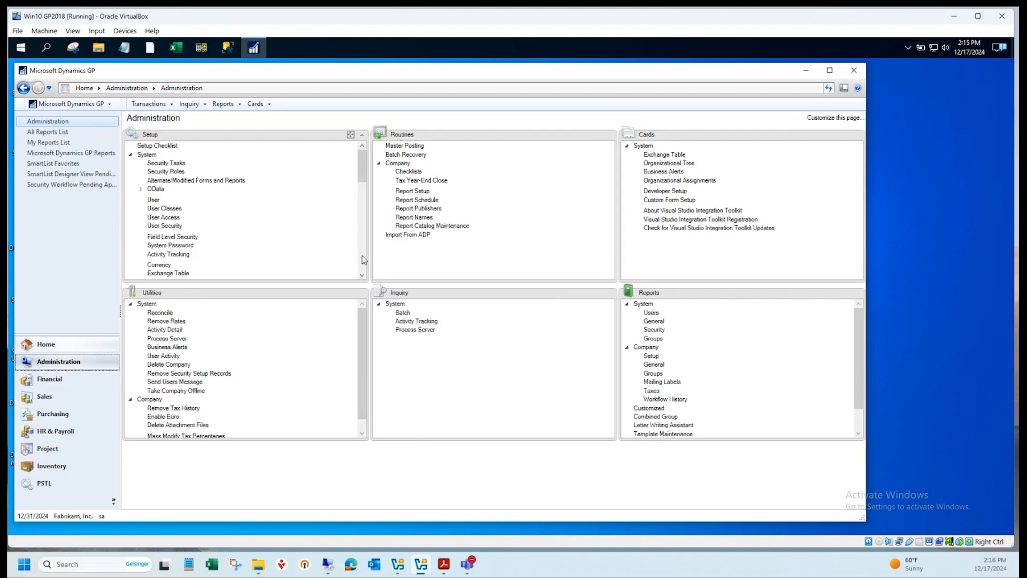
pyautogui.scroll(-5, 366, 260)
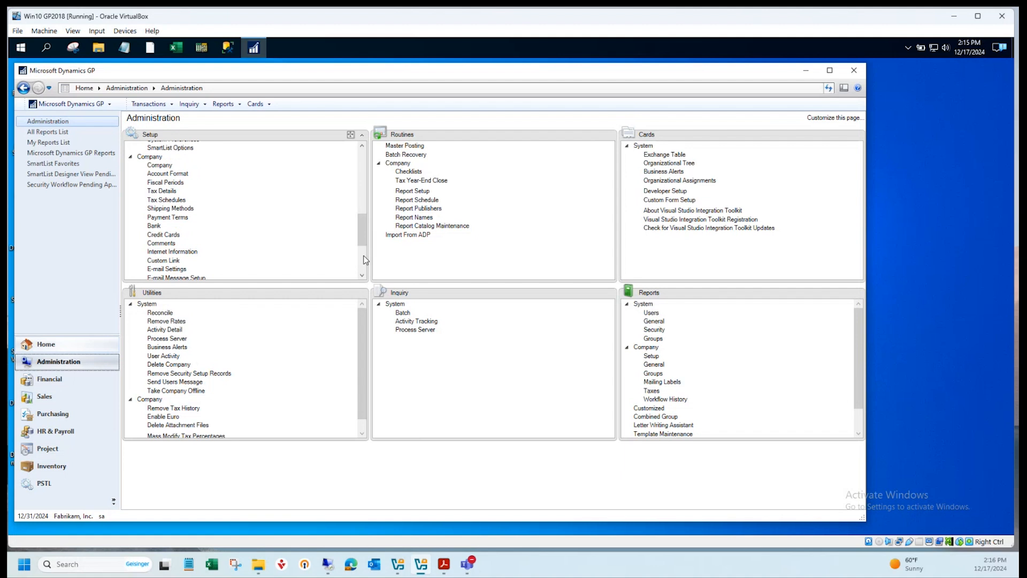
pyautogui.click(161, 182)
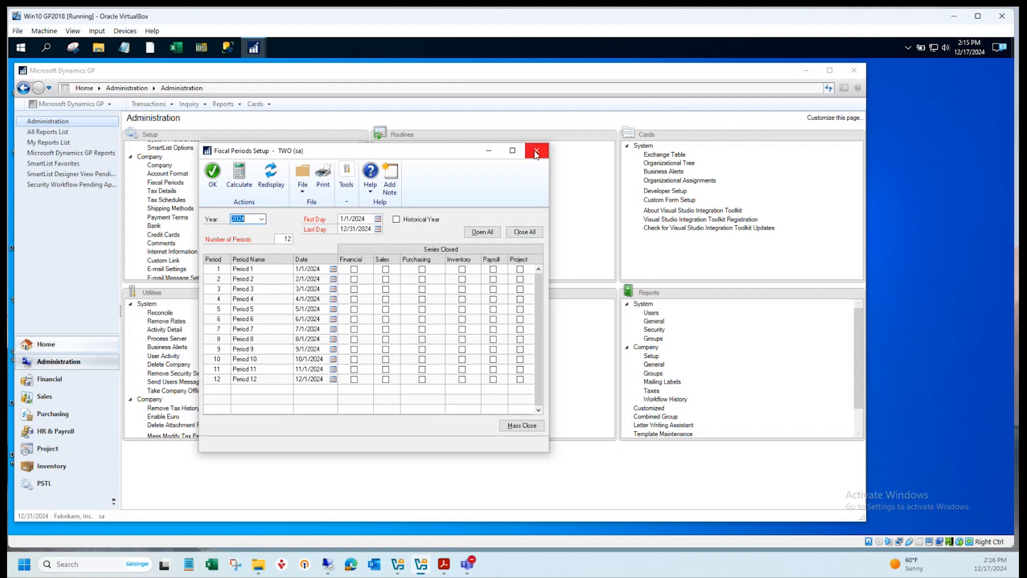
pyautogui.click(261, 219)
pyautogui.click(242, 258)
pyautogui.moveTo(397, 152); pyautogui.dragTo(425, 117)
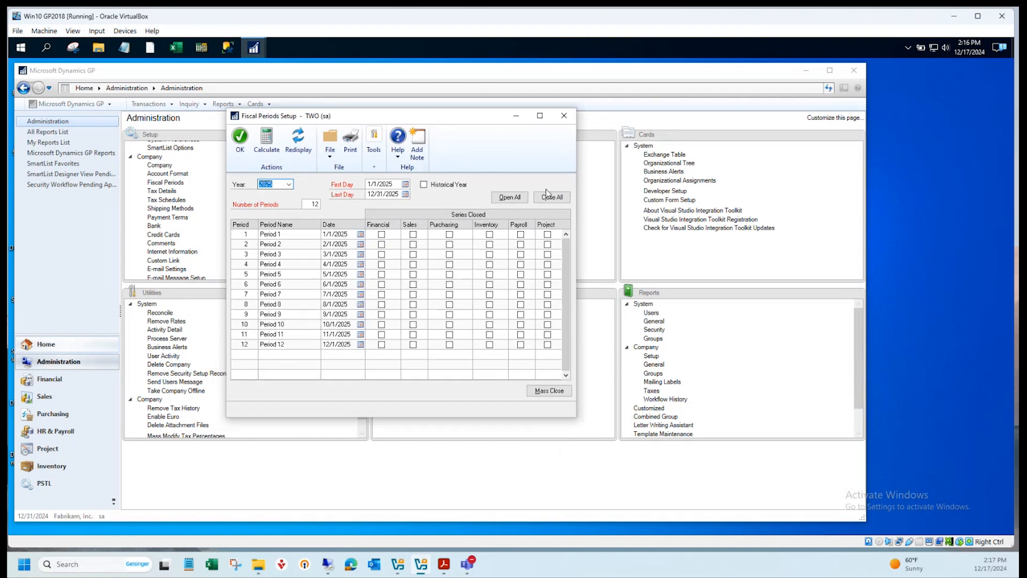
pyautogui.click(570, 119)
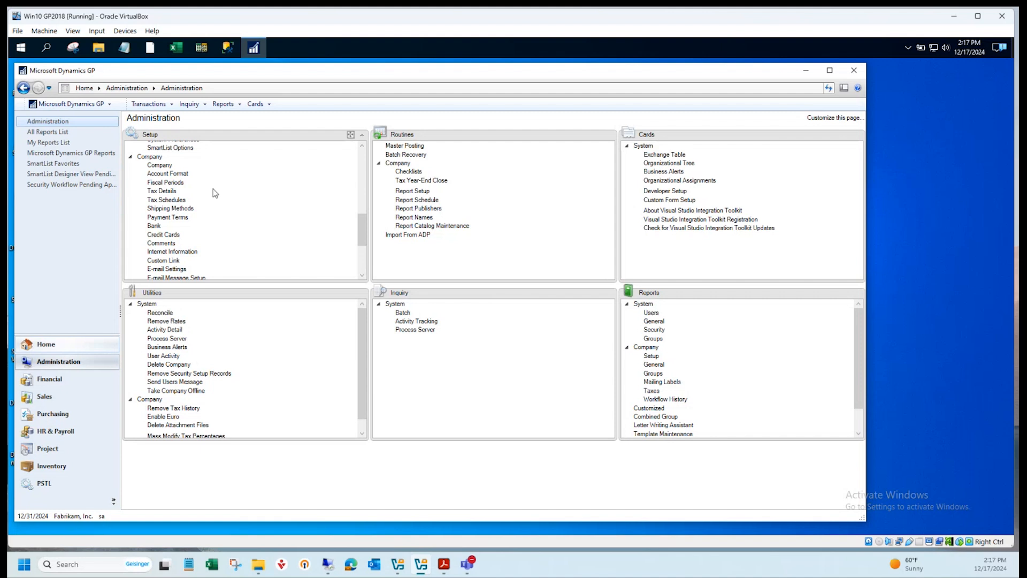
# - Open the Financial Year-End Closing routine twice to review its closing options, leaving it each time without closing the year
pyautogui.click(60, 380)
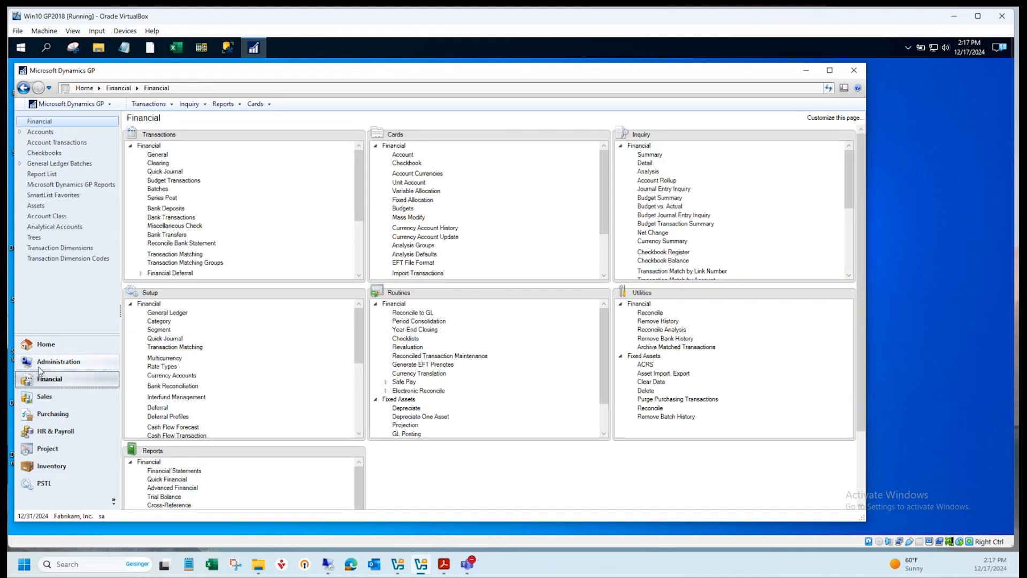
pyautogui.click(412, 331)
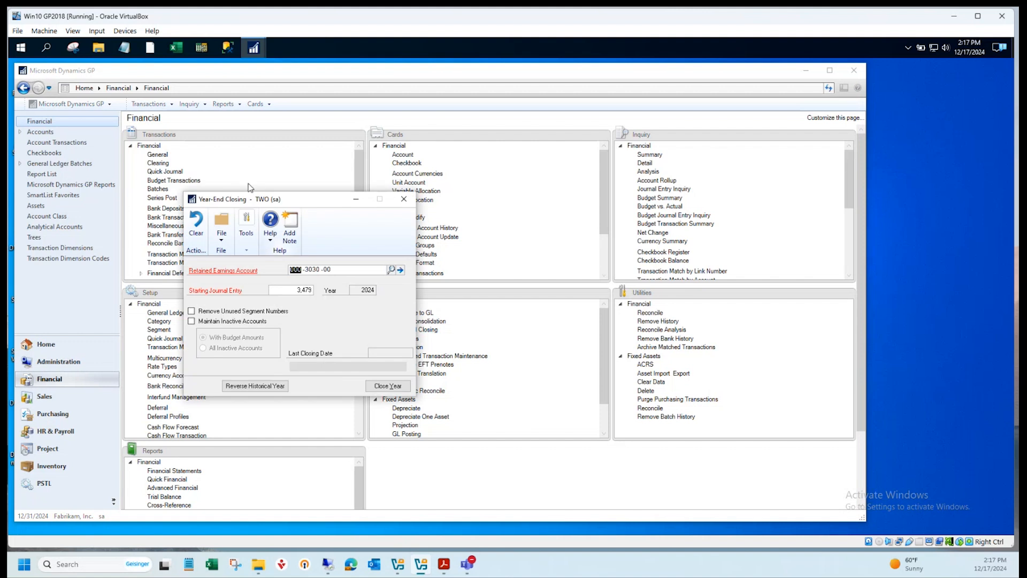
pyautogui.moveTo(275, 199); pyautogui.dragTo(283, 180)
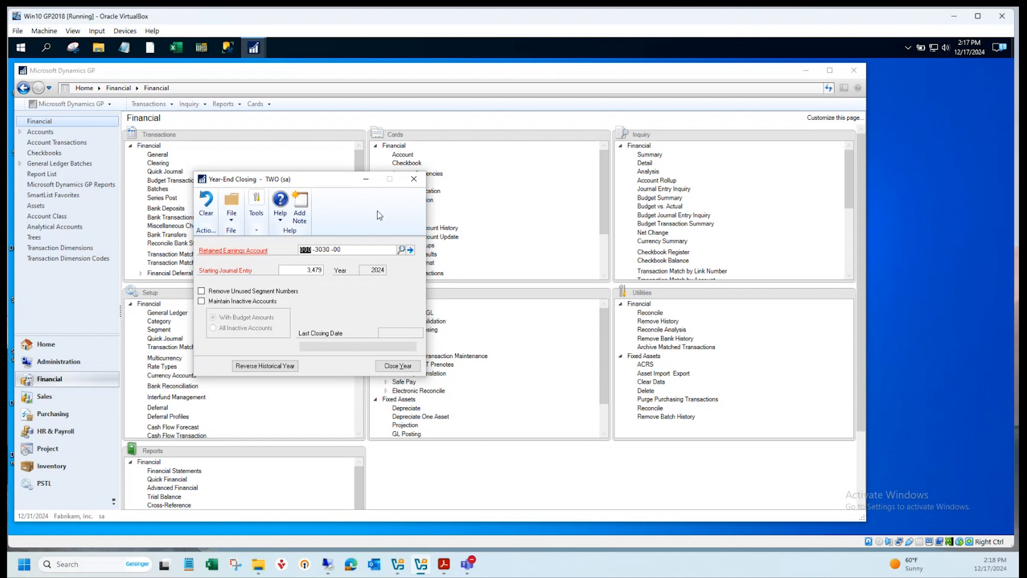
pyautogui.click(413, 180)
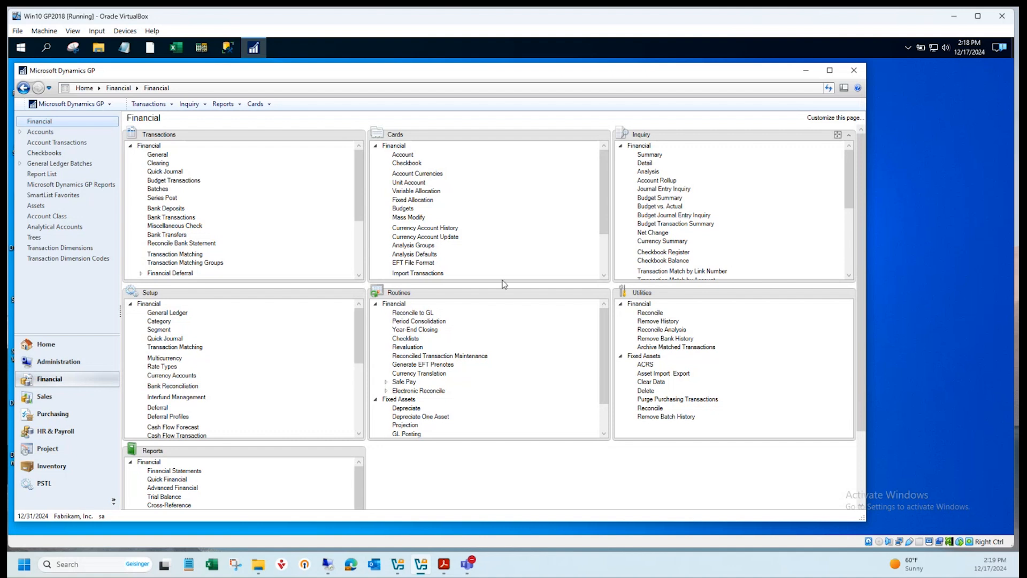
pyautogui.click(419, 330)
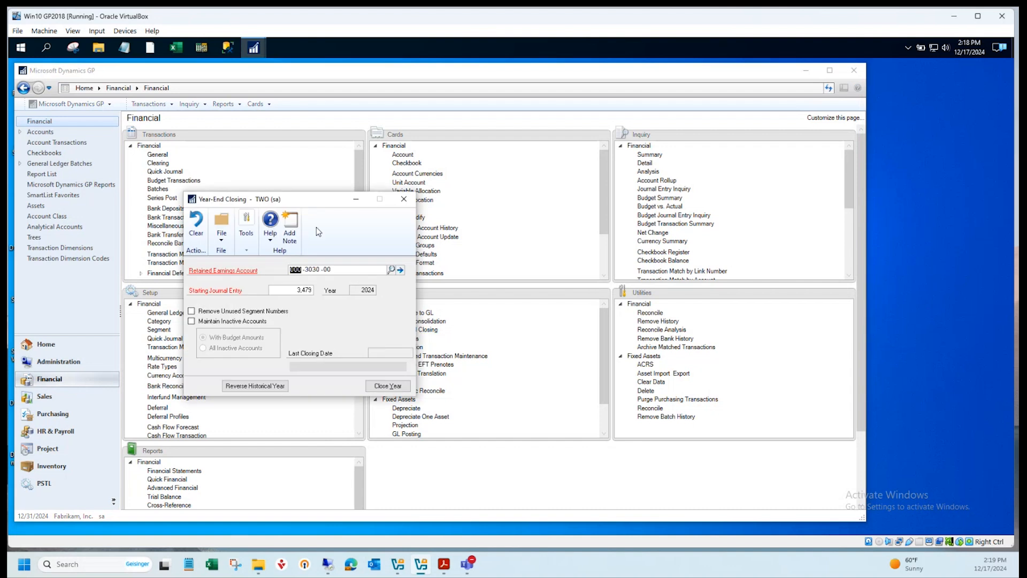
pyautogui.moveTo(299, 203); pyautogui.dragTo(328, 172)
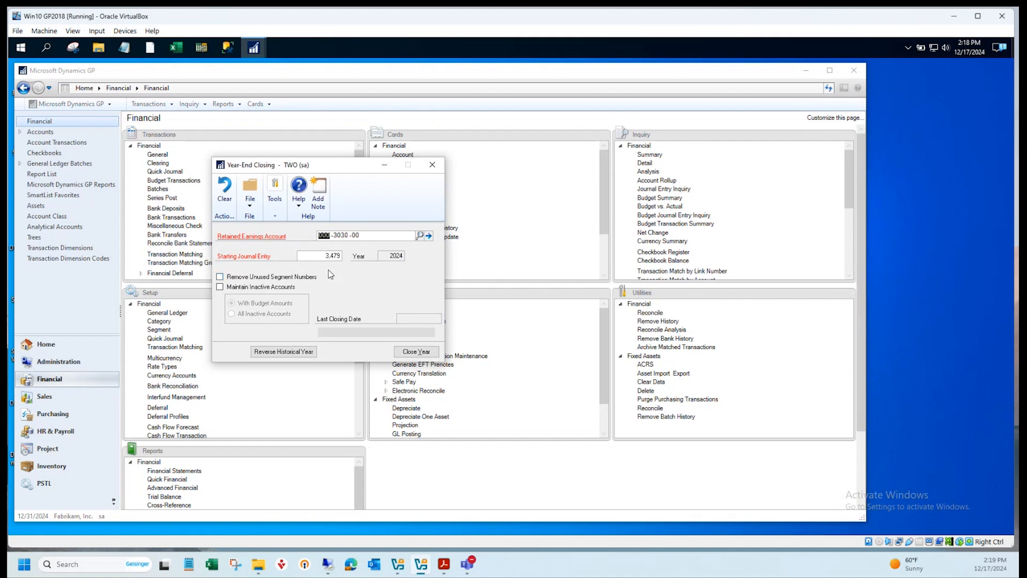
pyautogui.click(432, 166)
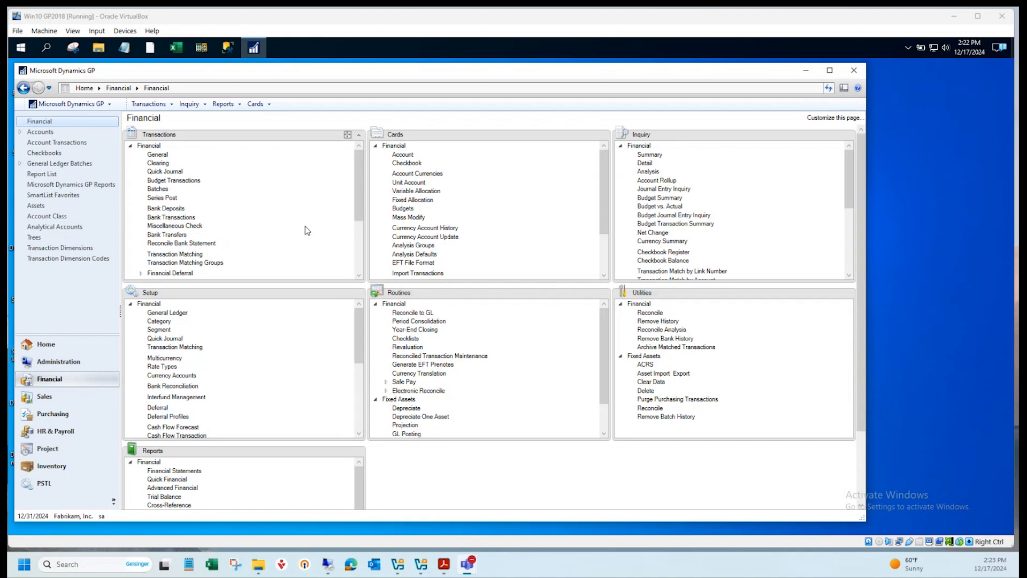
# - Open the Fixed Assets Book card and display the INTERNAL book of asset 00001, the Office Desk
pyautogui.moveTo(362, 213); pyautogui.dragTo(358, 270)
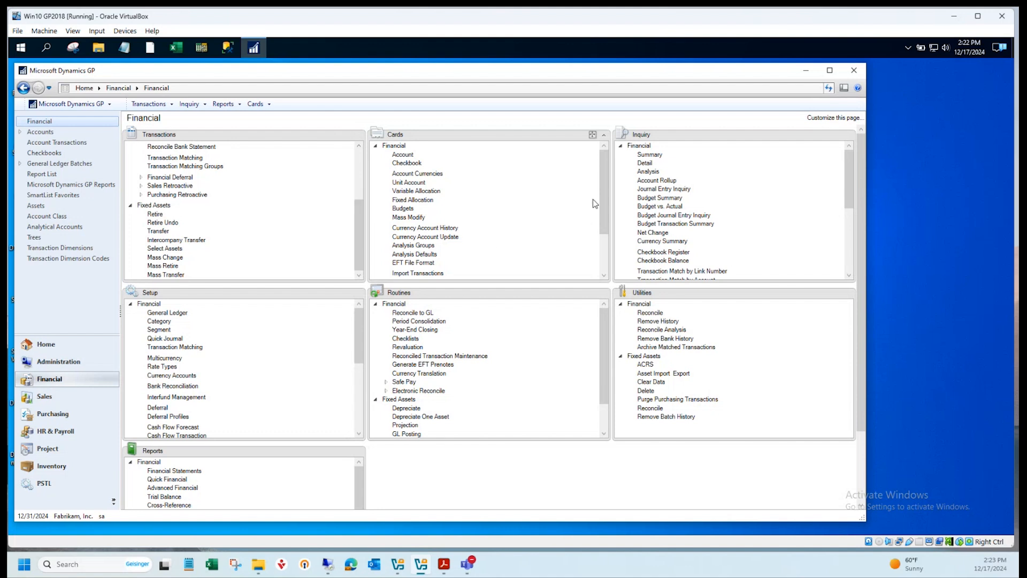
pyautogui.scroll(-2, 592, 203)
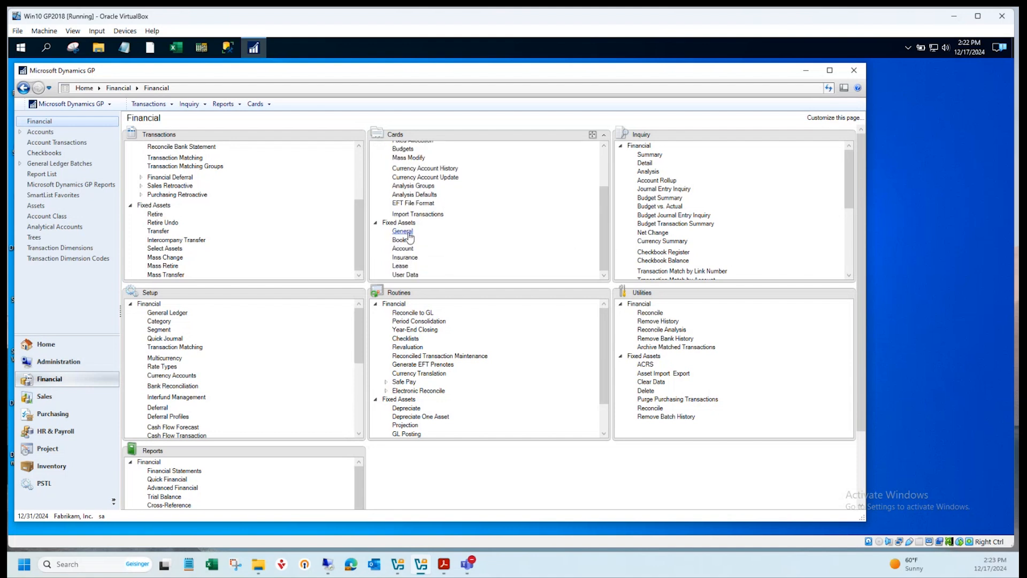
pyautogui.click(407, 233)
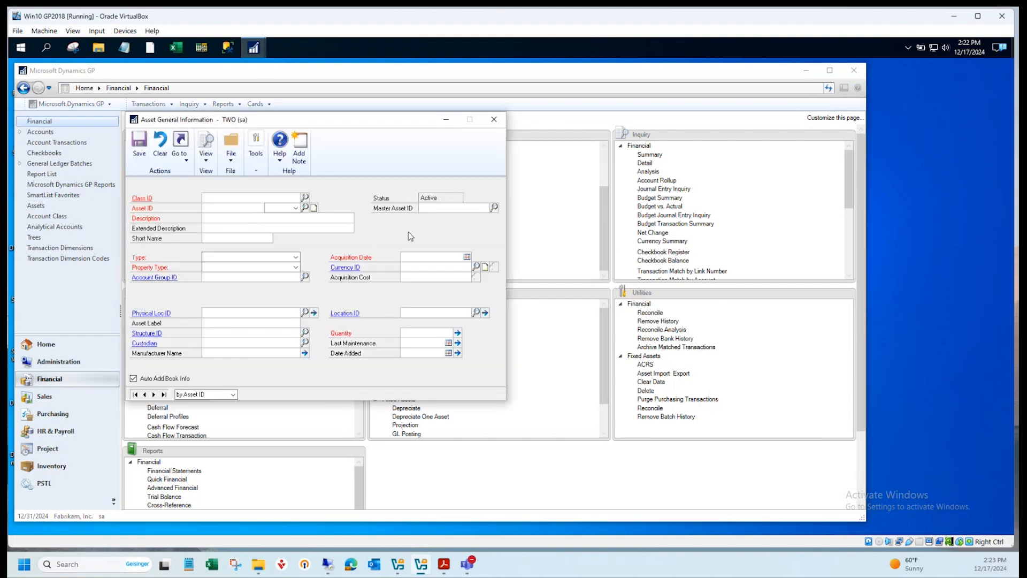
pyautogui.click(494, 125)
pyautogui.click(399, 241)
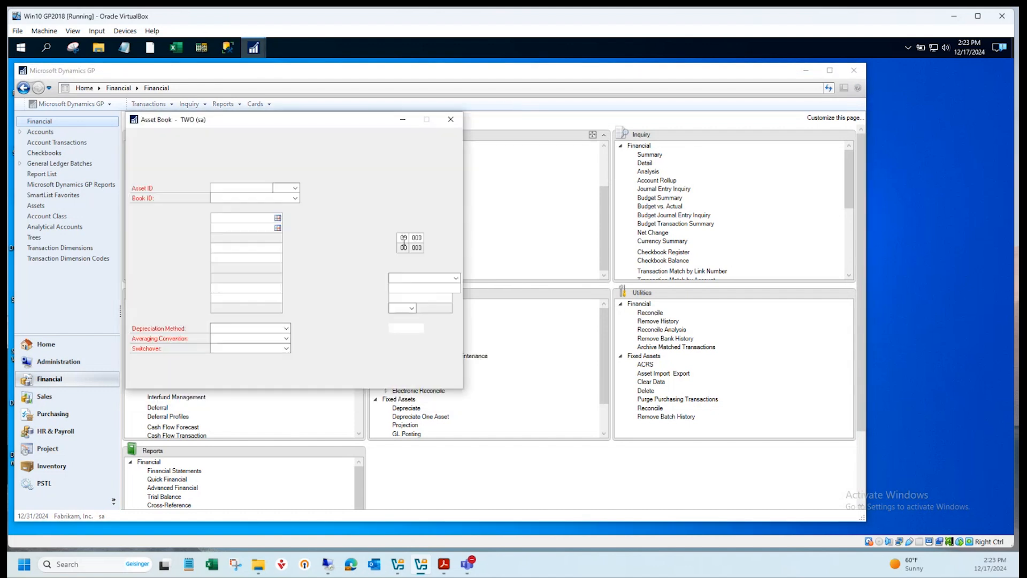
pyautogui.click(136, 383)
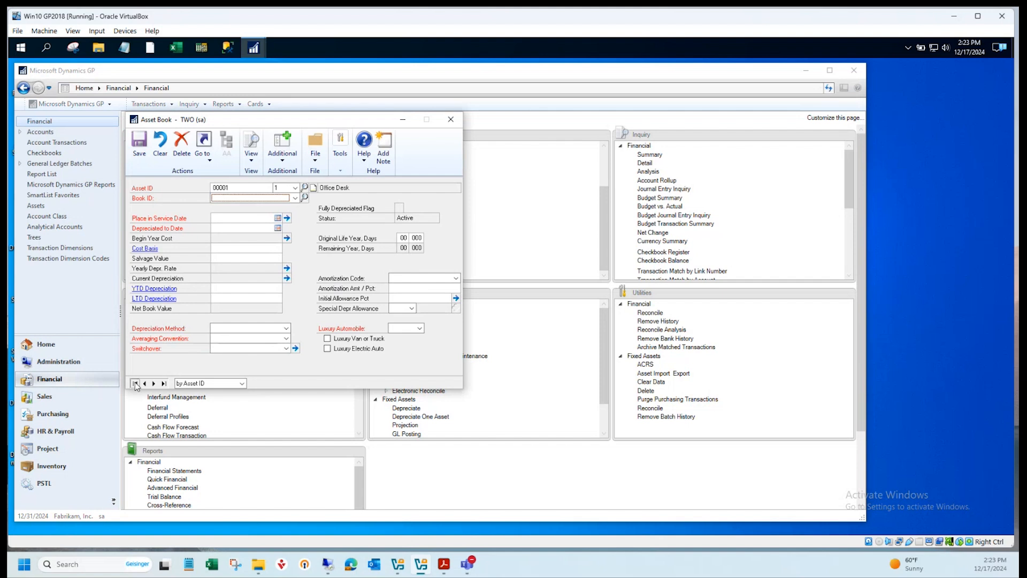
pyautogui.click(254, 199)
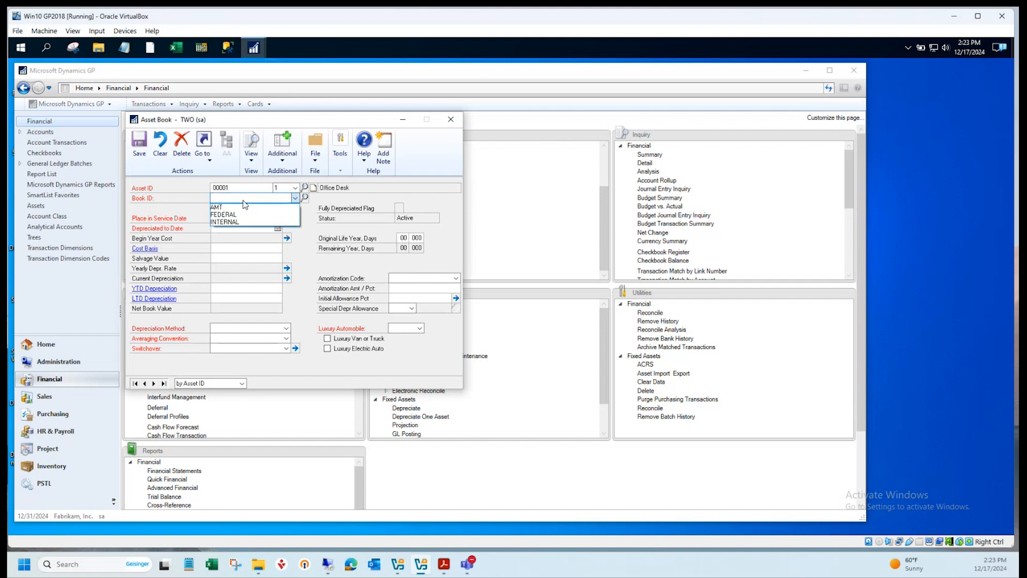
pyautogui.click(231, 220)
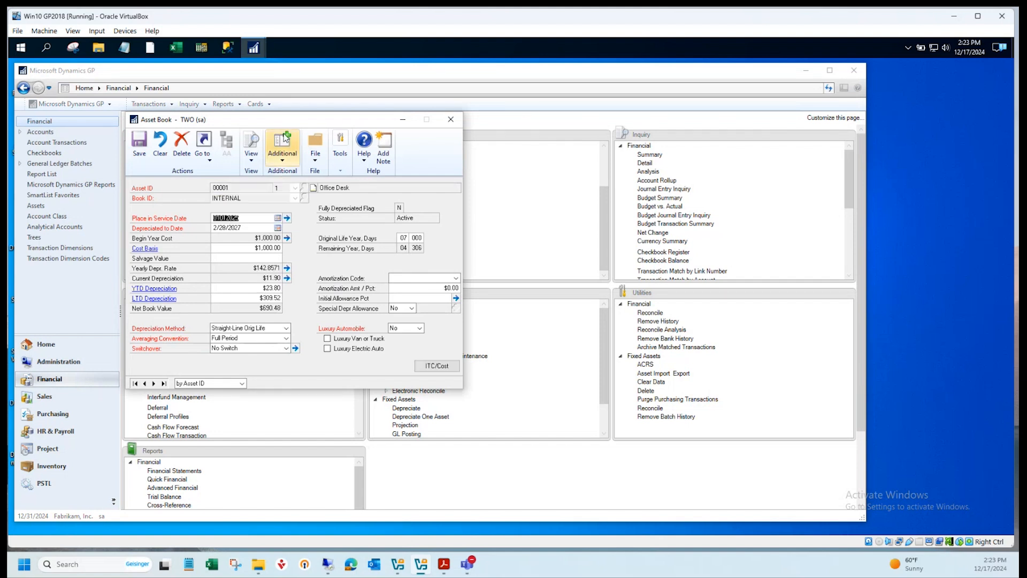
pyautogui.moveTo(283, 121); pyautogui.dragTo(378, 99)
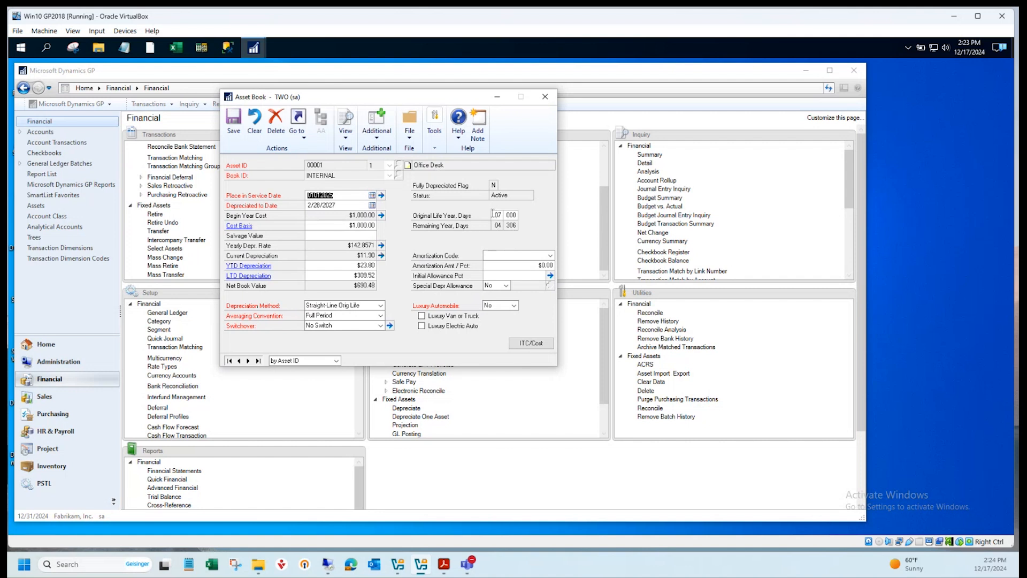
# - Try original lives of 2 and 4 years for the Office Desk's INTERNAL book, and settle on 3 years
pyautogui.click(494, 214)
pyautogui.write('02')
pyautogui.press('Tab')
pyautogui.doubleClick(496, 214)
pyautogui.write('4')
pyautogui.press('Tab')
pyautogui.doubleClick(495, 214)
pyautogui.write('3')
pyautogui.press('Tab')
pyautogui.moveTo(401, 101); pyautogui.dragTo(431, 103)
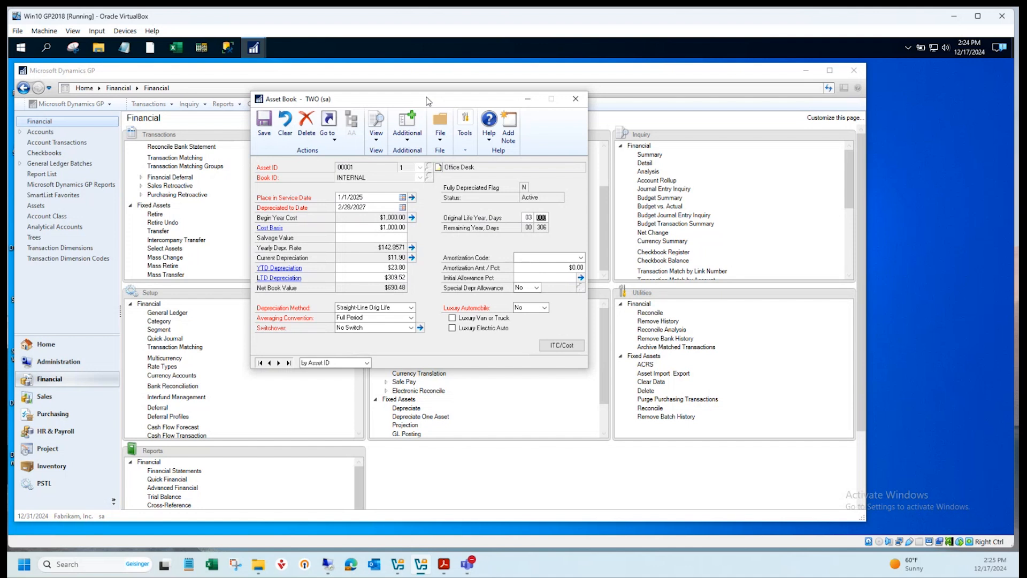
# - Save the Office Desk's asset book, accept the depreciation recalculation using the Recalculate reset option, and close the Asset Book
pyautogui.click(262, 132)
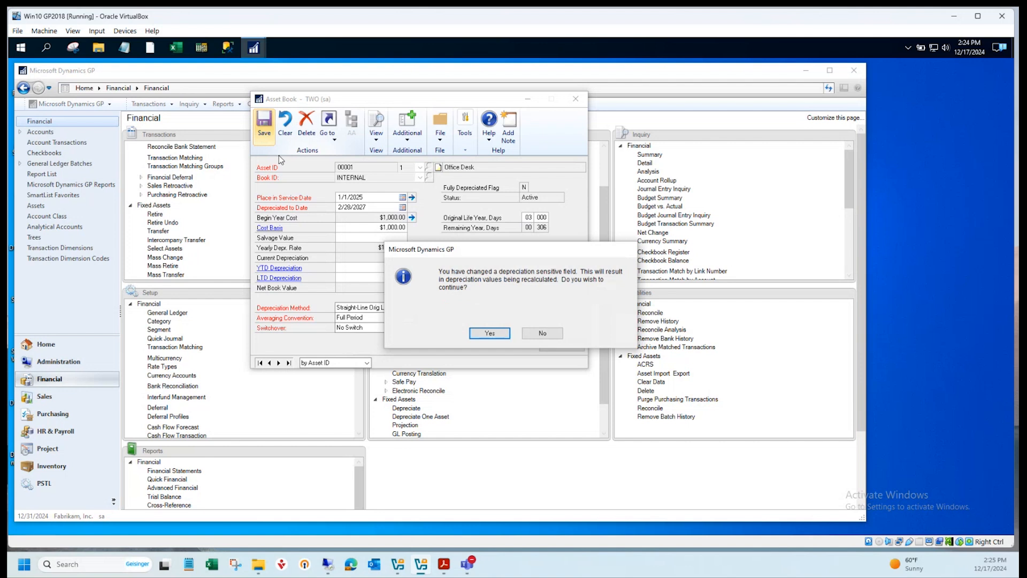
pyautogui.click(490, 333)
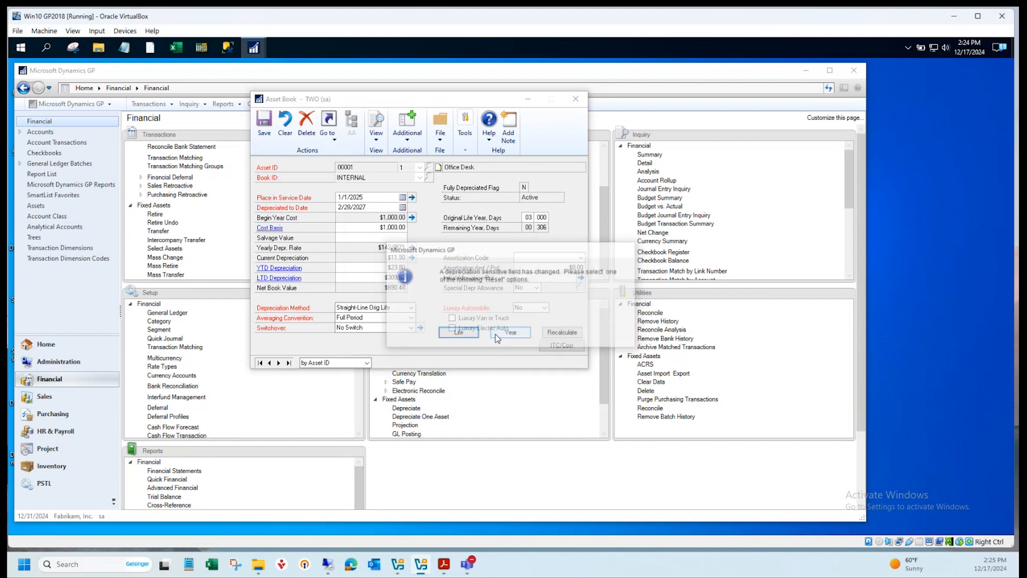
pyautogui.moveTo(512, 250); pyautogui.dragTo(518, 152)
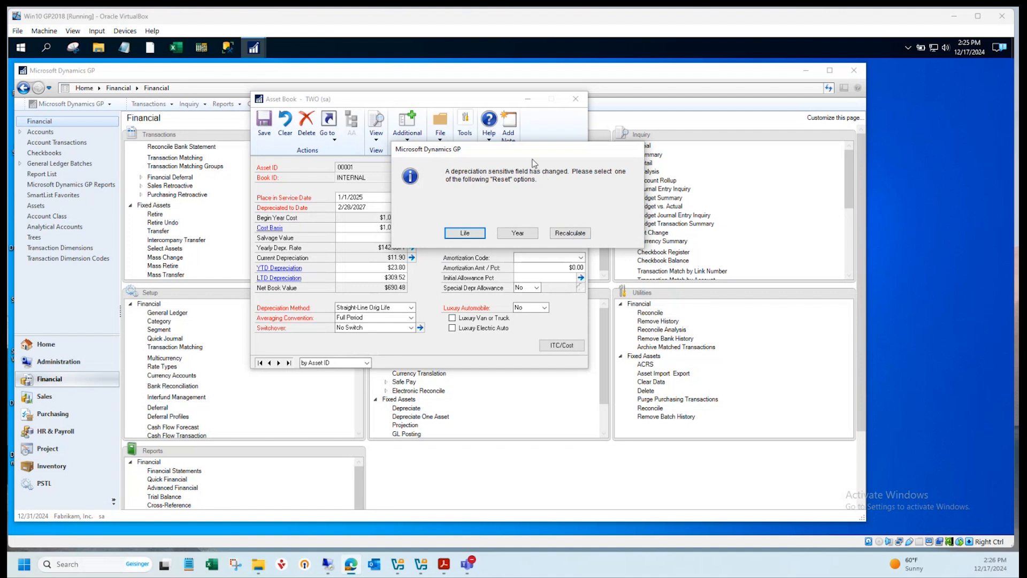
pyautogui.moveTo(533, 150); pyautogui.dragTo(755, 163)
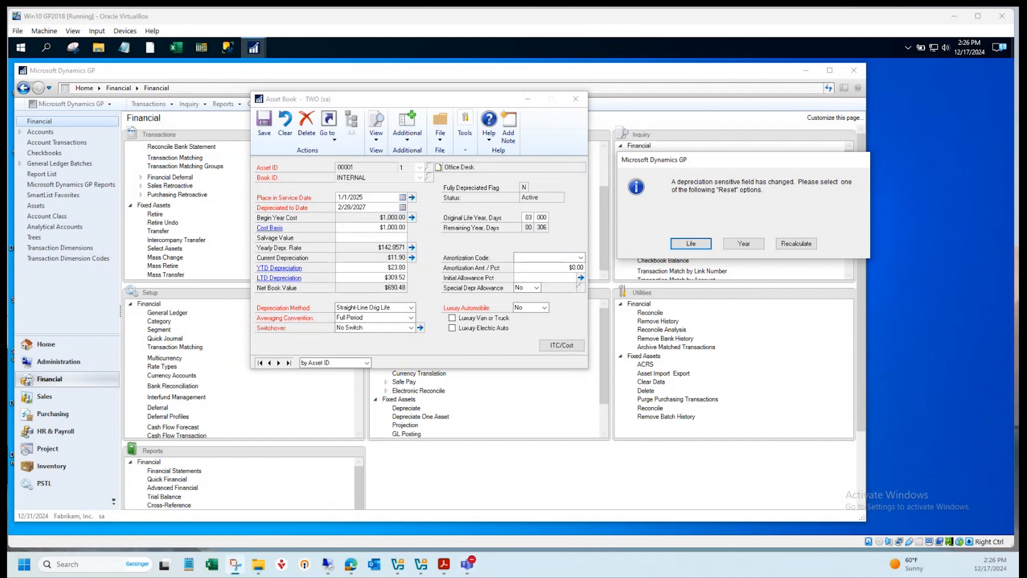
pyautogui.click(806, 244)
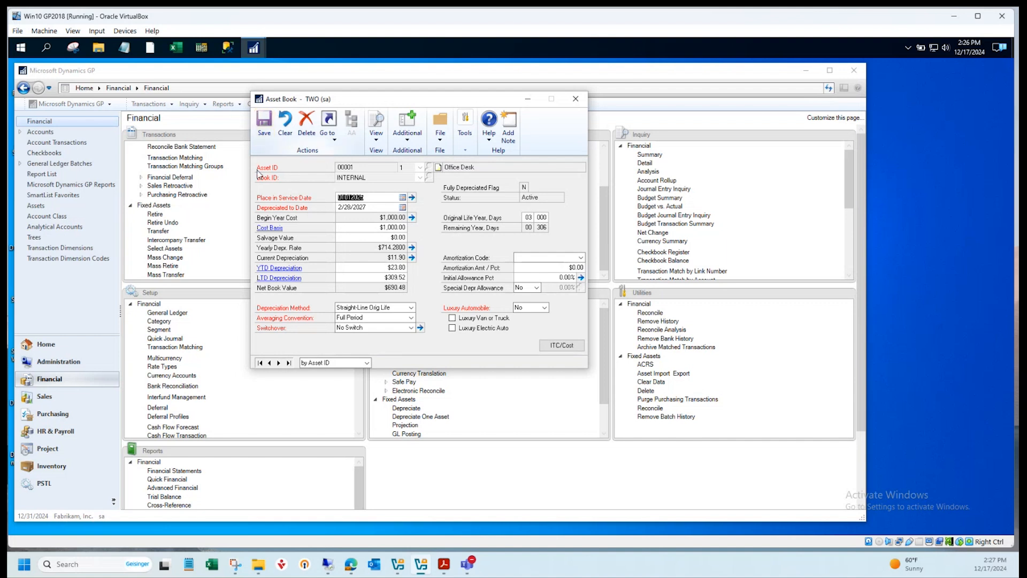
pyautogui.click(271, 127)
pyautogui.click(576, 99)
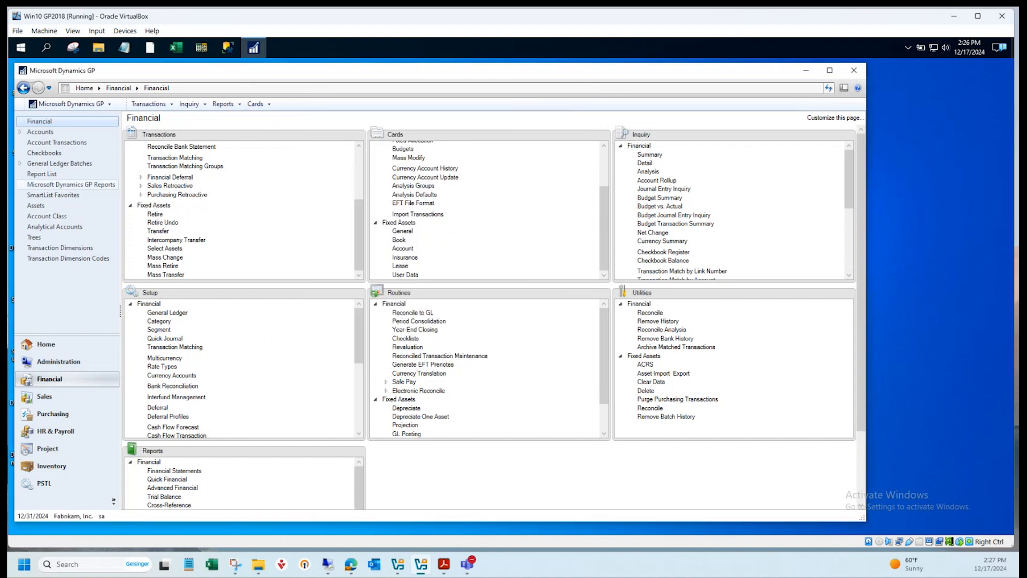
pyautogui.hotkey('alt', 'Tab')
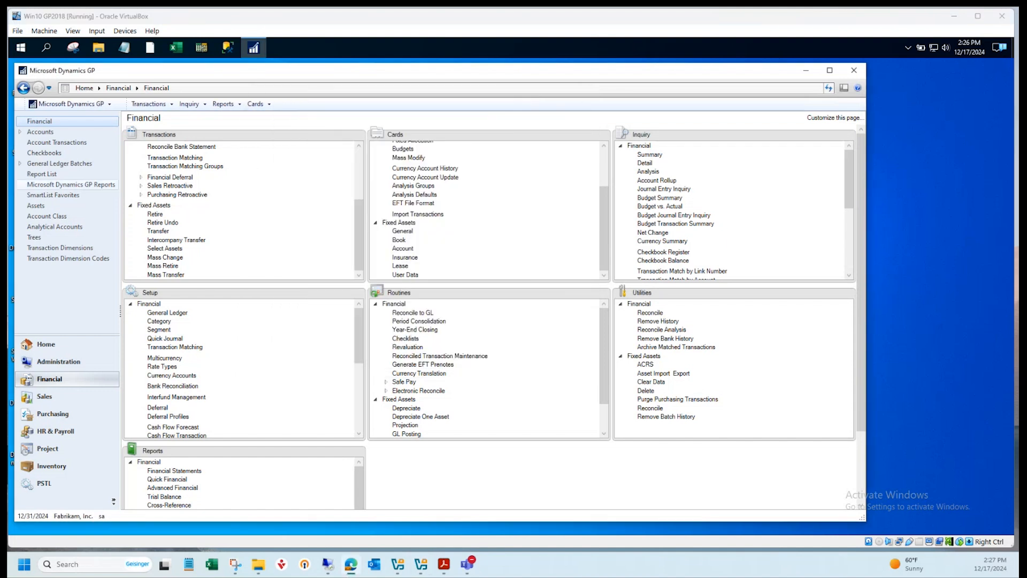